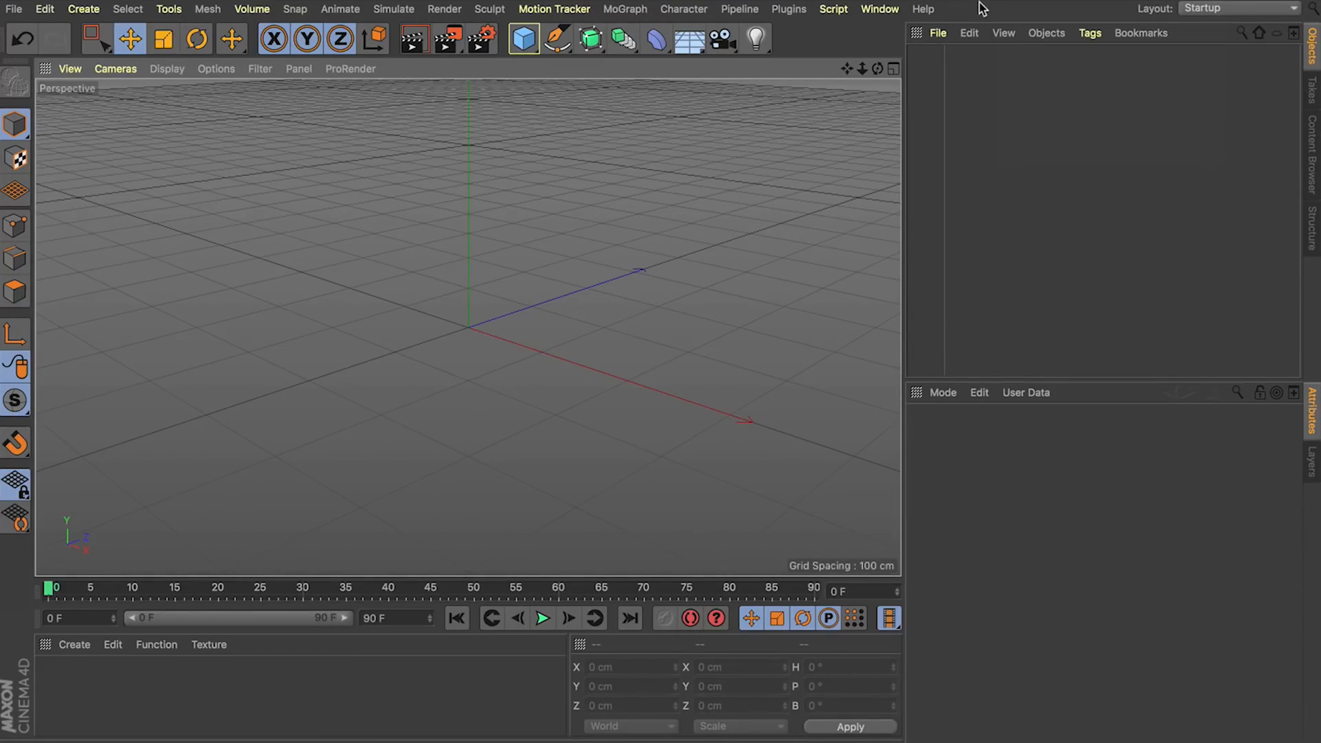
# Create a MoText object with the text "$" and set its alignment to Middle.
pyautogui.click(628, 10)
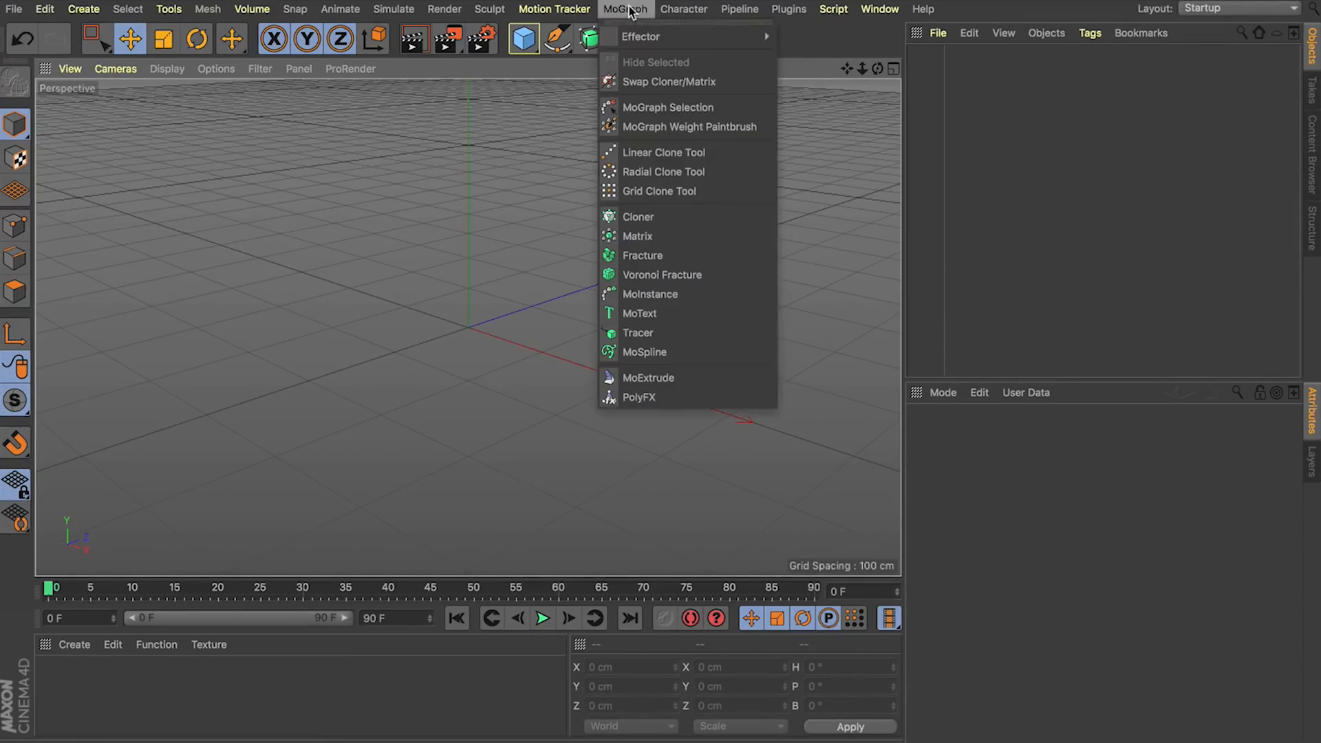
pyautogui.click(707, 311)
pyautogui.click(1013, 533)
pyautogui.press('super+a')
pyautogui.press('shift')
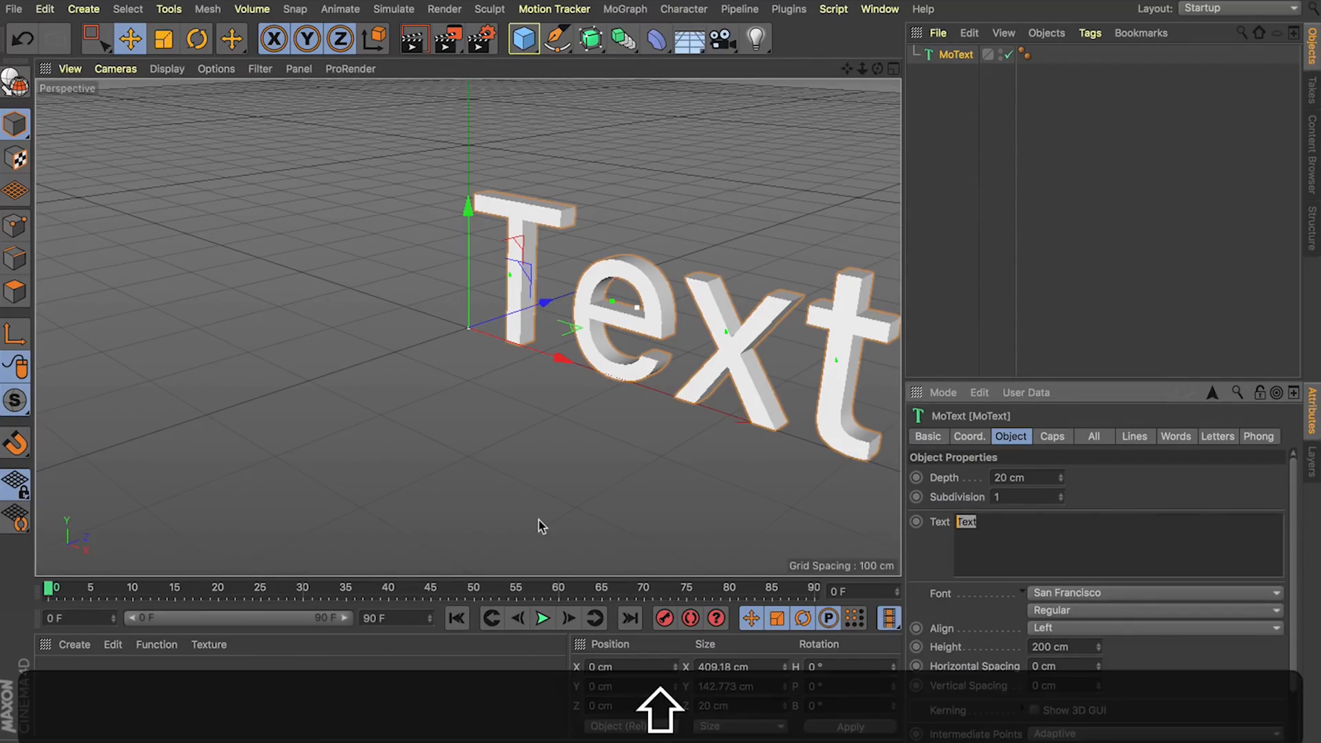
pyautogui.write('$')
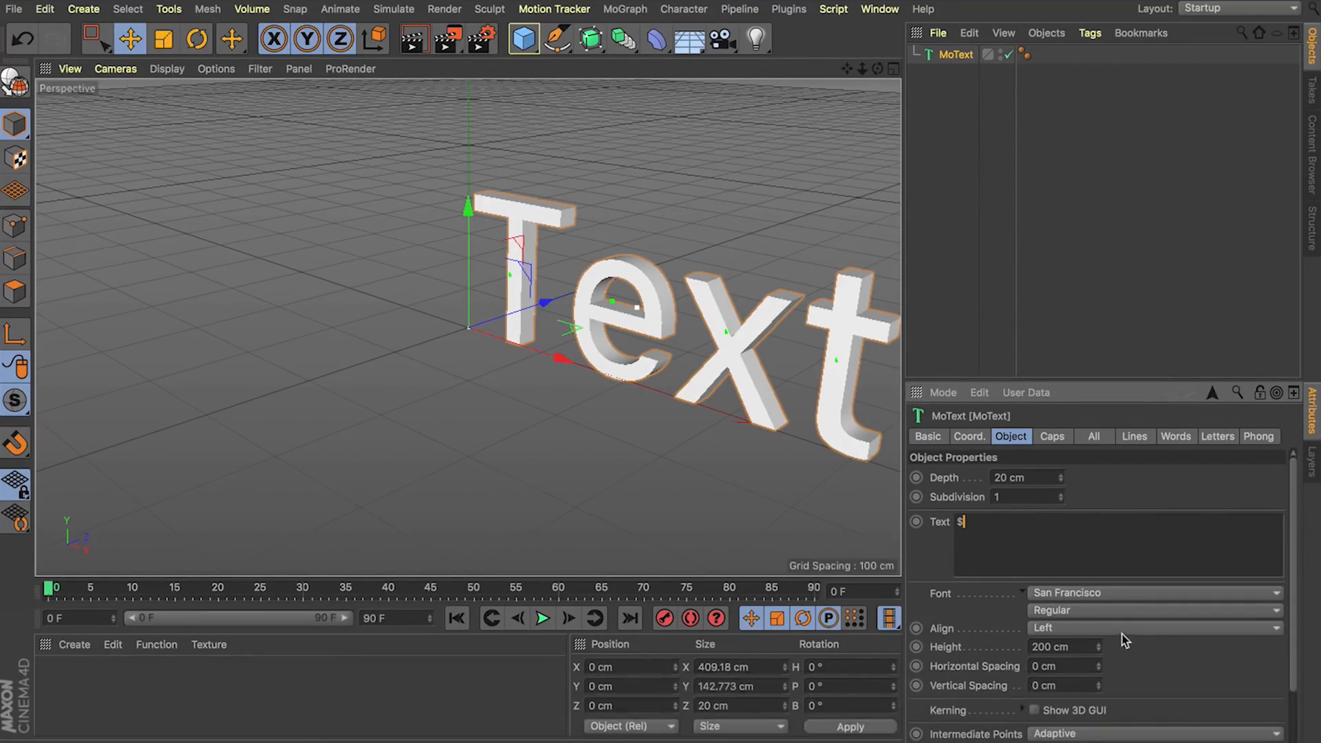
pyautogui.click(1123, 631)
pyautogui.click(1083, 666)
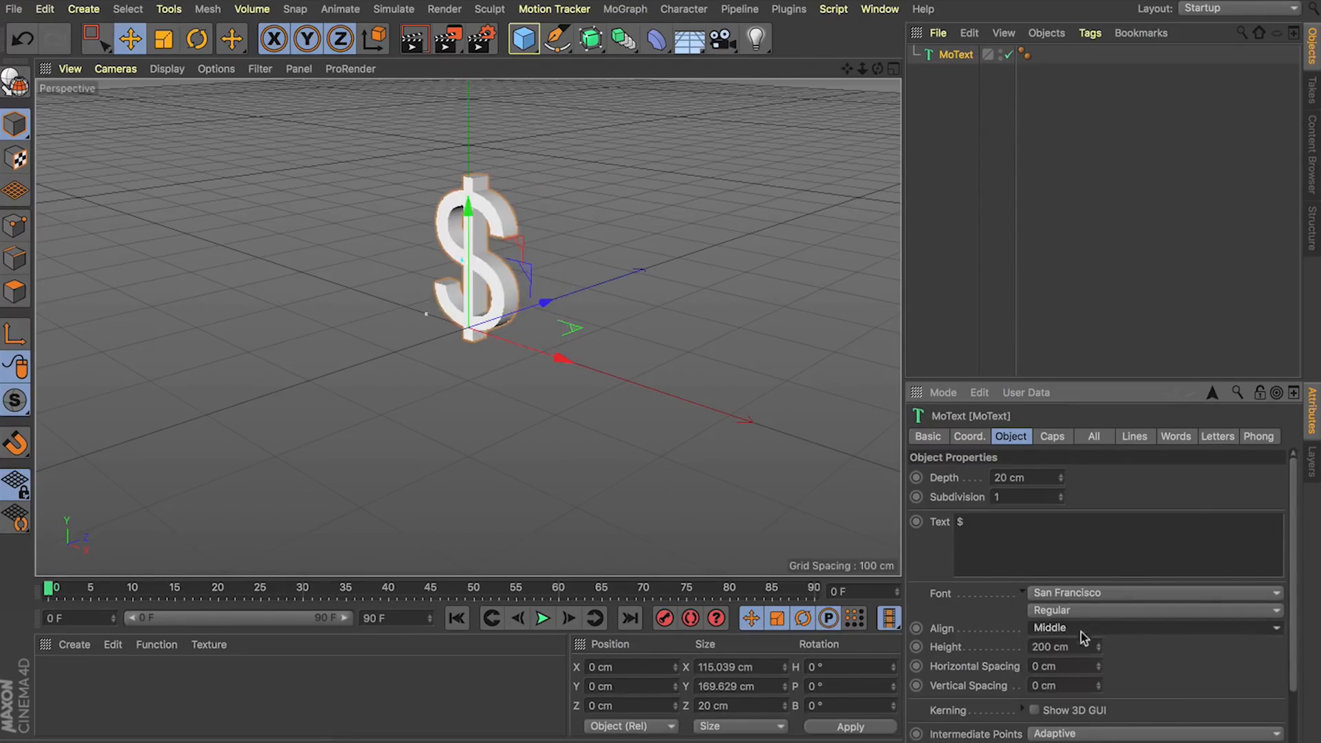
# Try the Helvetica Neue font on the dollar sign in the Bold and Medium weights.
pyautogui.click(1082, 596)
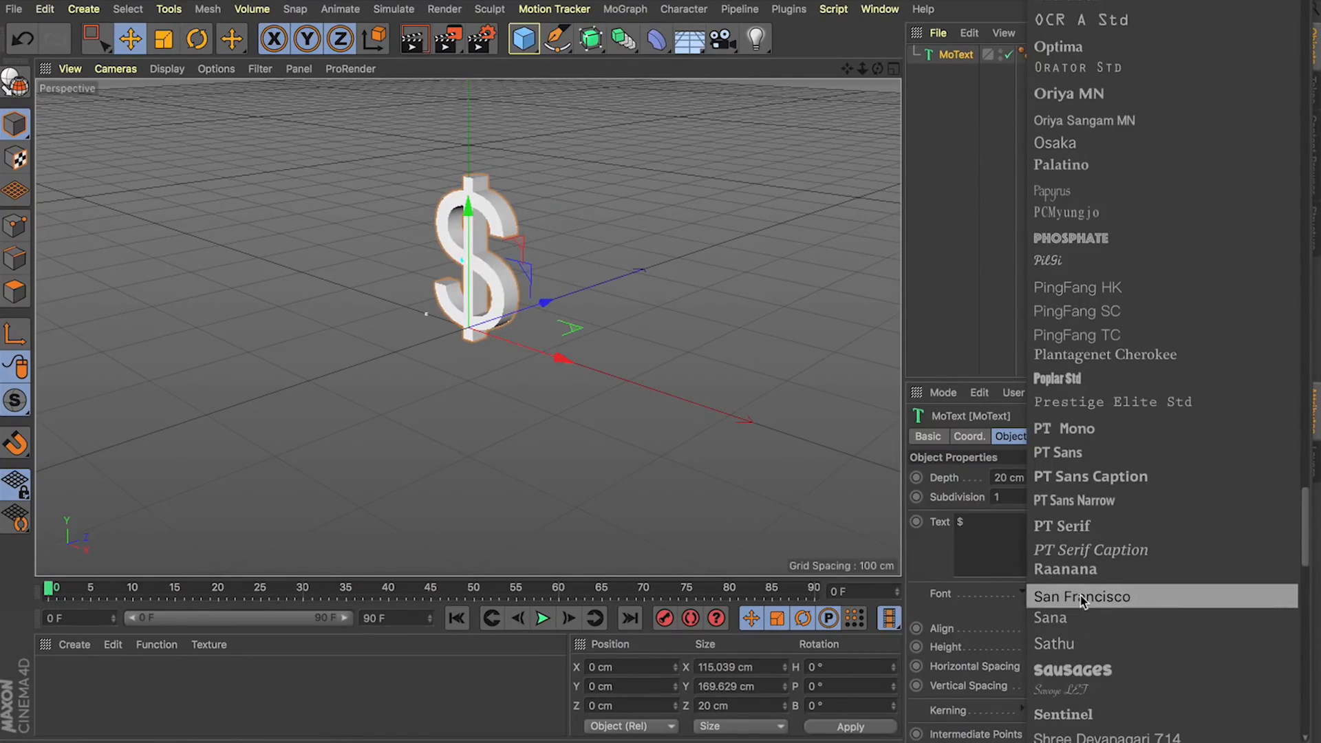
pyautogui.scroll(15, 1150, 407)
pyautogui.scroll(20, 1150, 407)
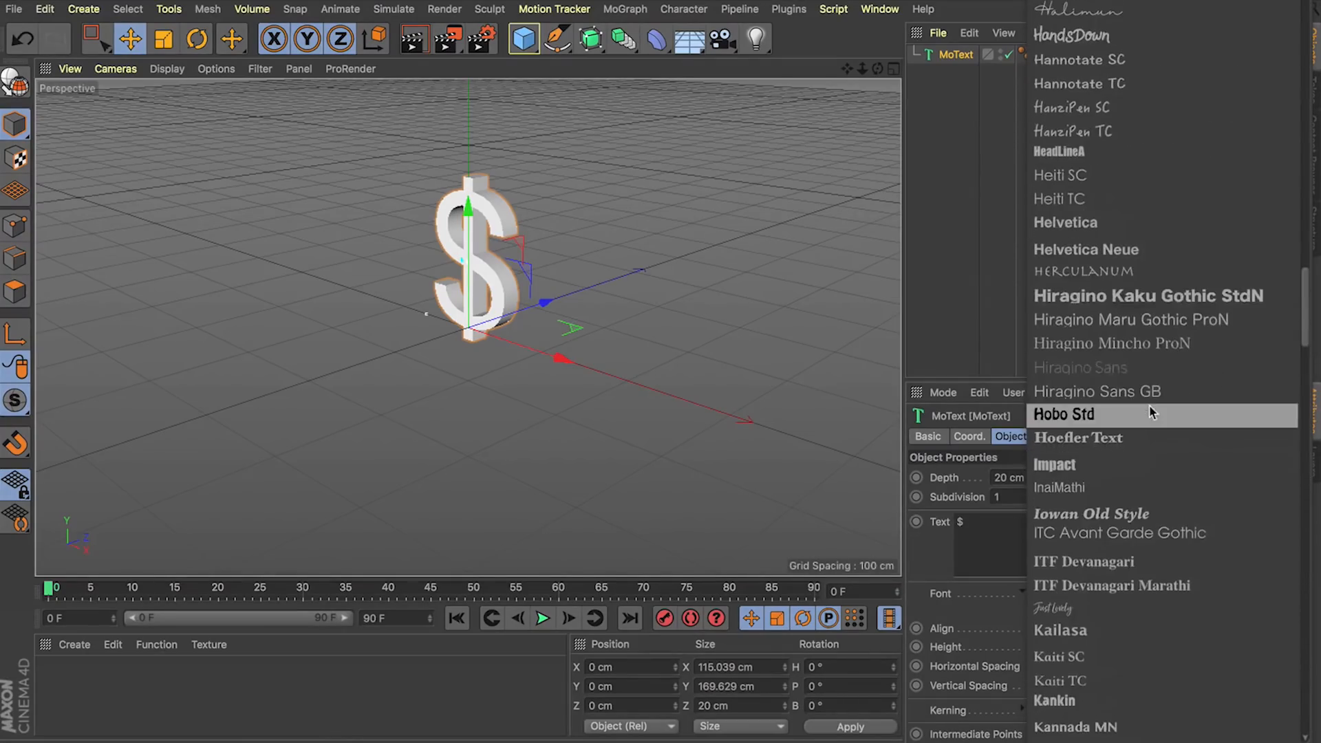
pyautogui.click(1129, 250)
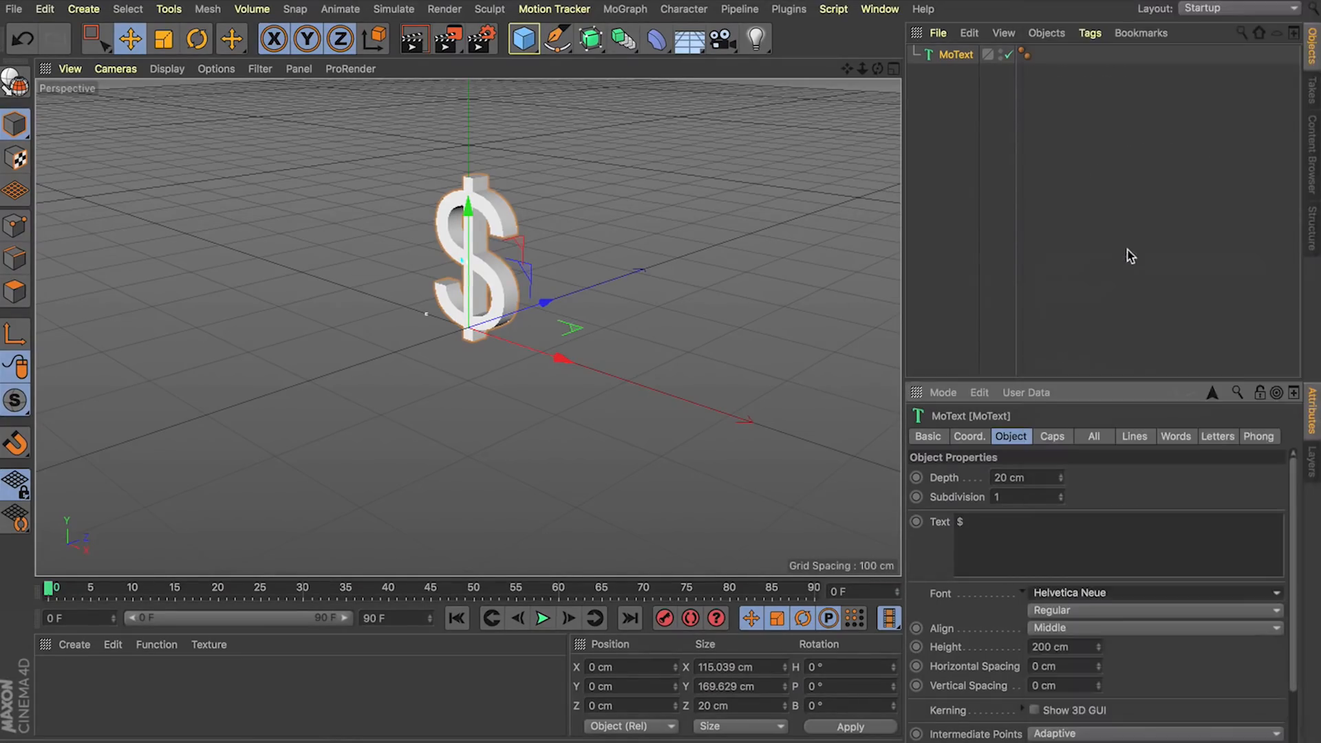
pyautogui.click(1060, 629)
pyautogui.click(941, 631)
pyautogui.click(1083, 610)
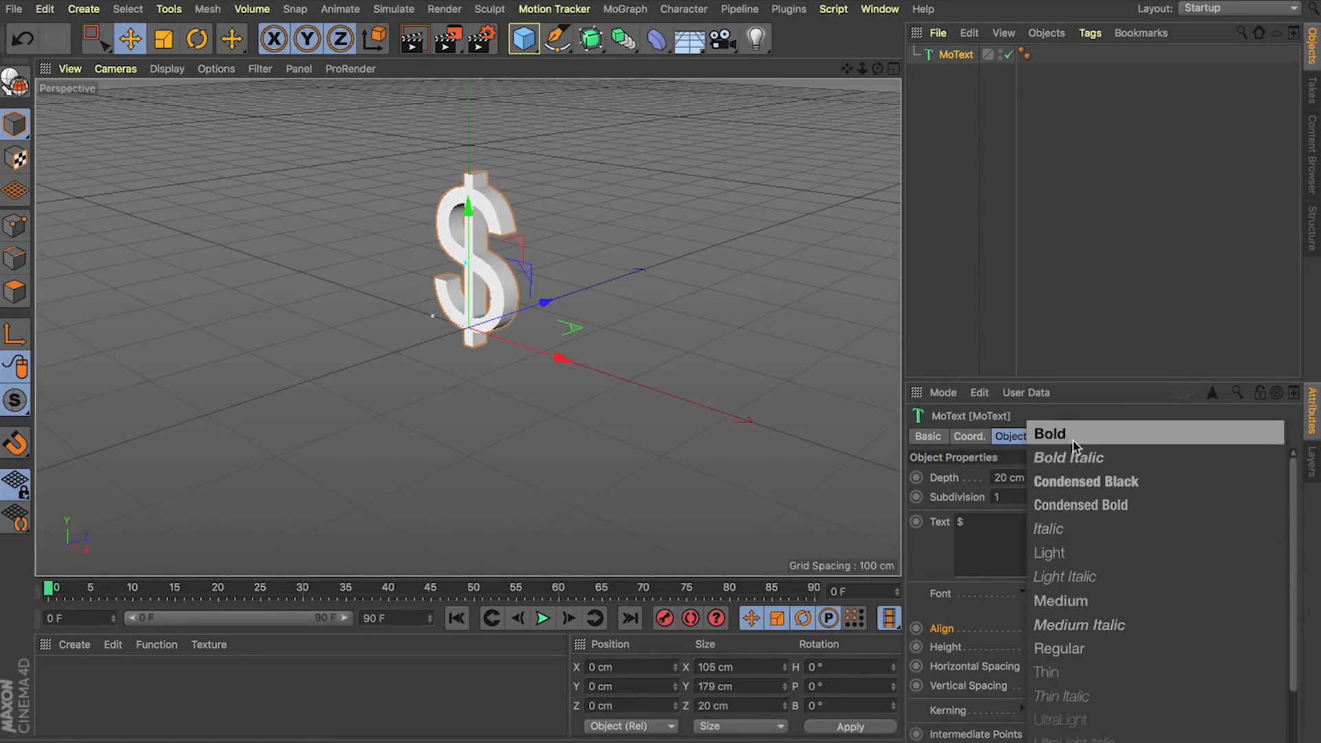
pyautogui.click(1071, 439)
pyautogui.moveTo(878, 68); pyautogui.dragTo(877, 111)
pyautogui.click(1085, 612)
pyautogui.click(1085, 596)
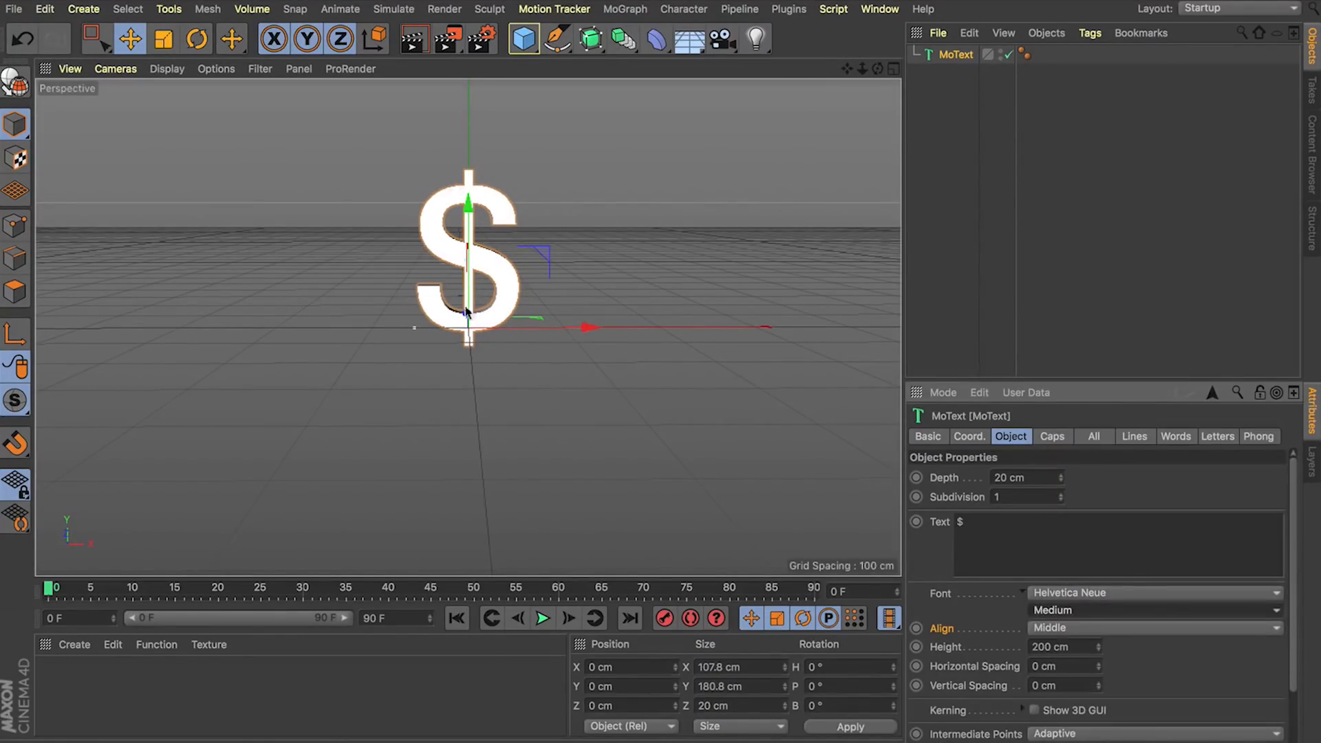
# Set the dollar sign's font to Gotham in the Bold weight.
pyautogui.click(1106, 594)
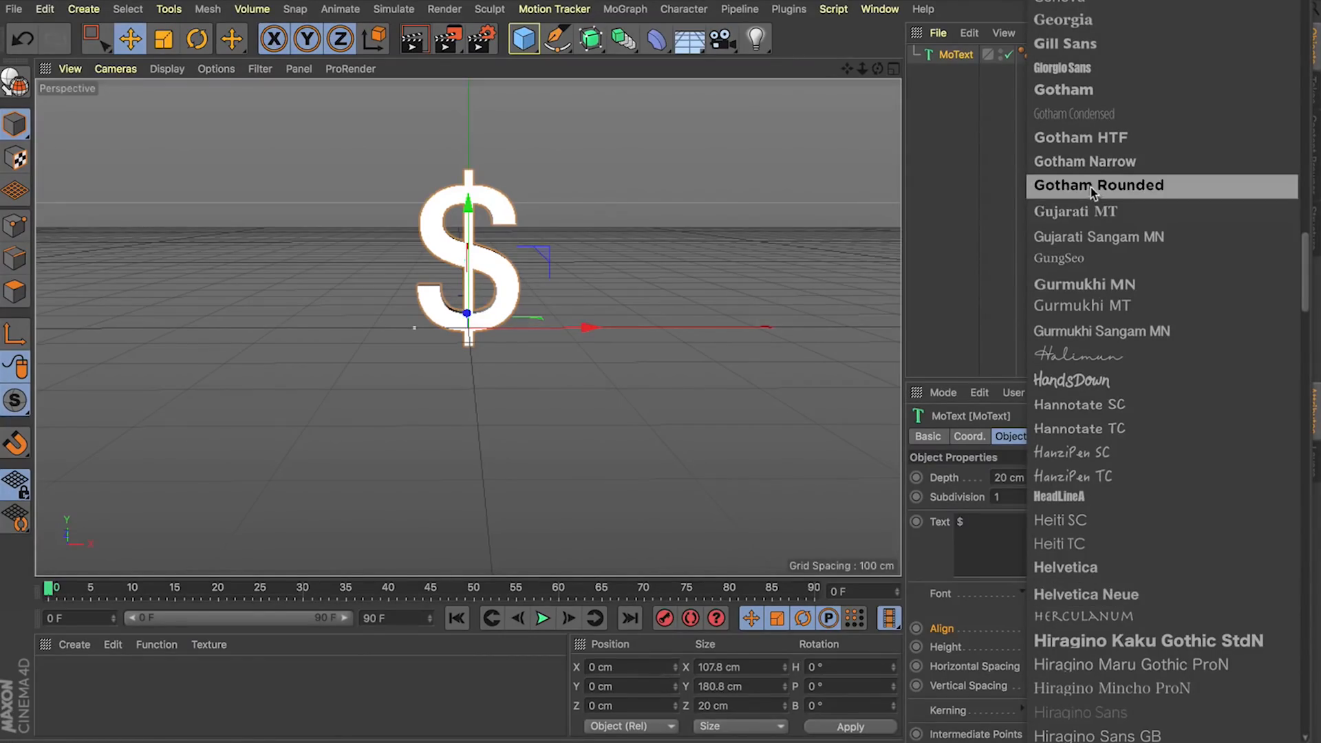
pyautogui.click(1086, 89)
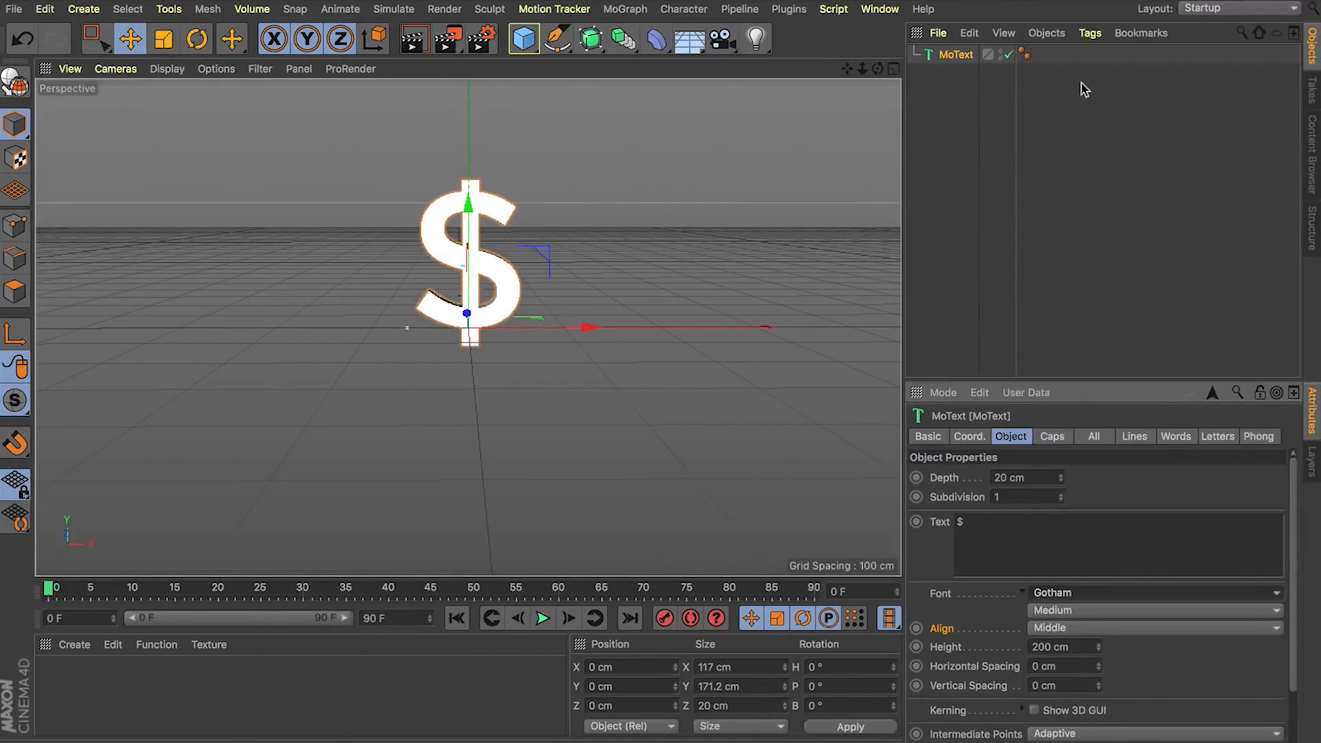
pyautogui.click(1067, 612)
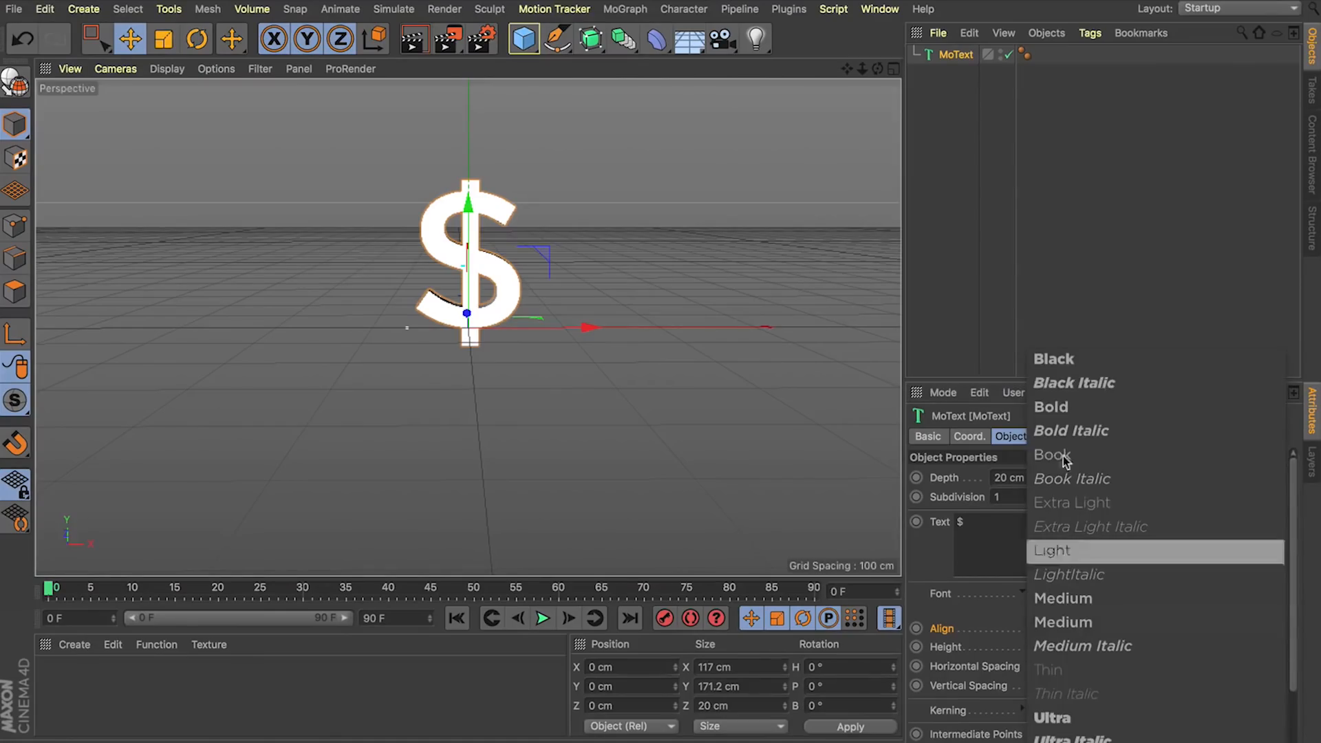
pyautogui.click(1064, 406)
# Display the dollar sign with Gouraud shading and mesh lines to show its topology.
pyautogui.moveTo(390, 300)
pyautogui.keyDown('alt'); pyautogui.mouseDown()
pyautogui.moveTo(265, 307)
pyautogui.moveTo(390, 300)
pyautogui.mouseUp(); pyautogui.keyUp('alt')
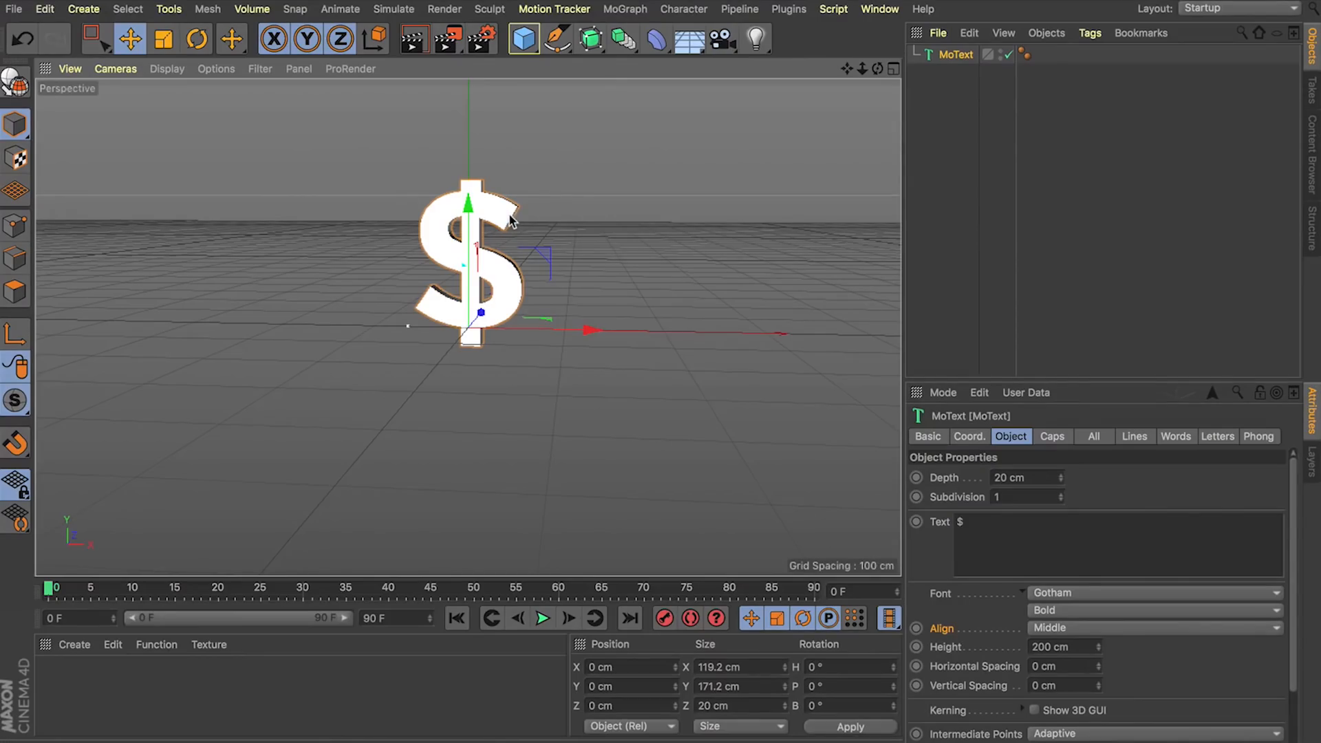
pyautogui.moveTo(877, 68); pyautogui.dragTo(632, 172)
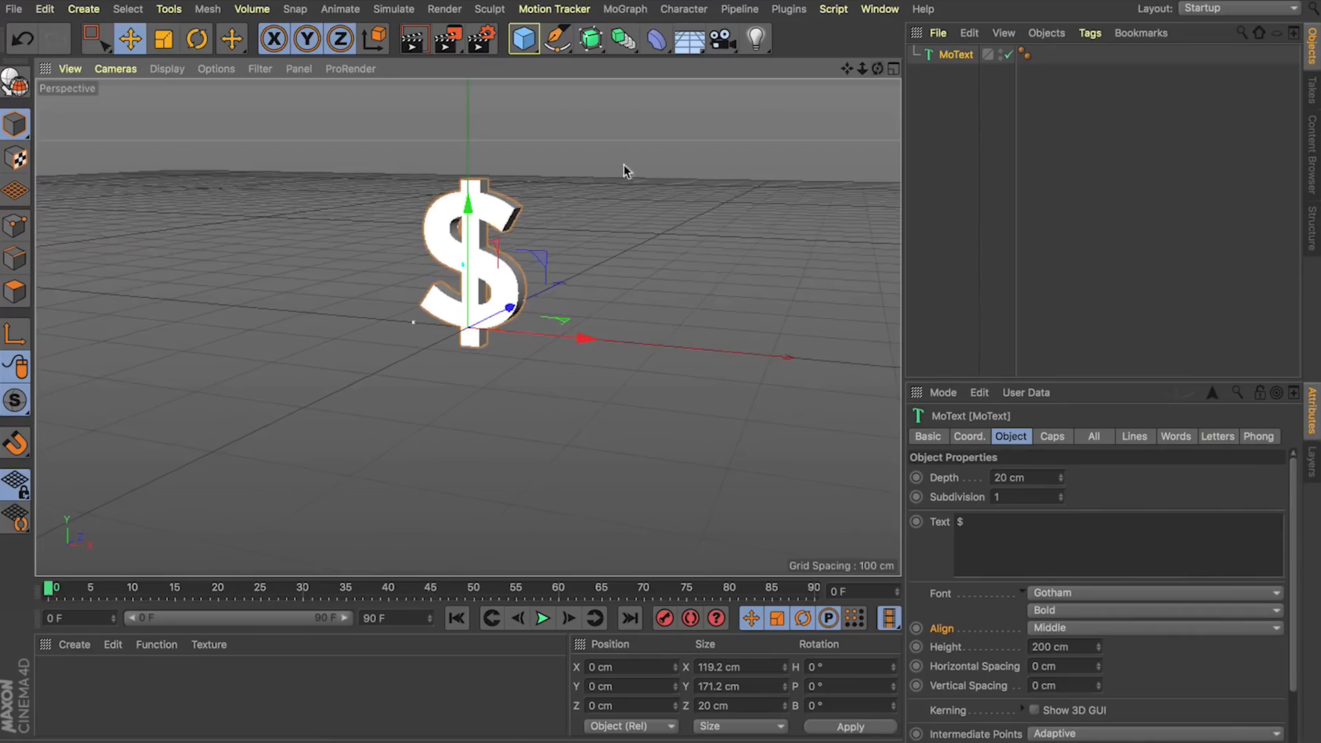
pyautogui.scroll(5, 512, 235)
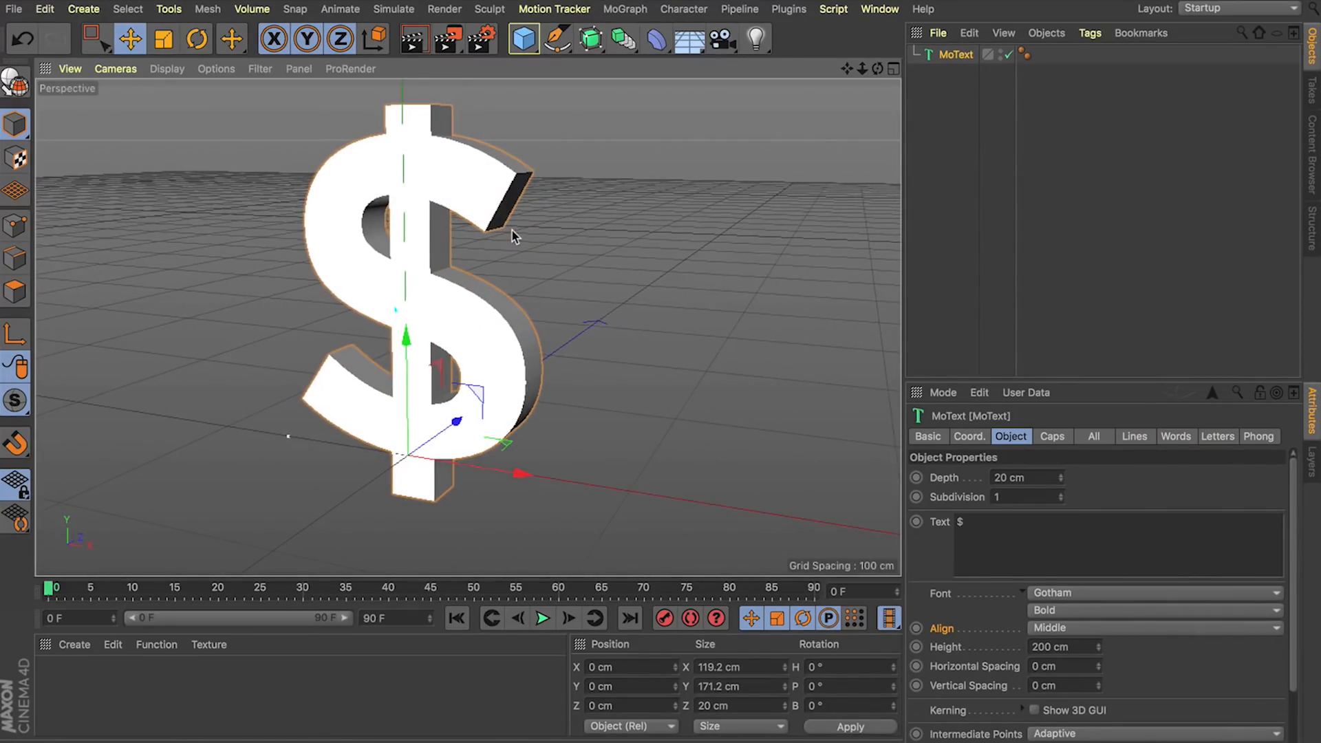
pyautogui.press('n')
pyautogui.press('b')
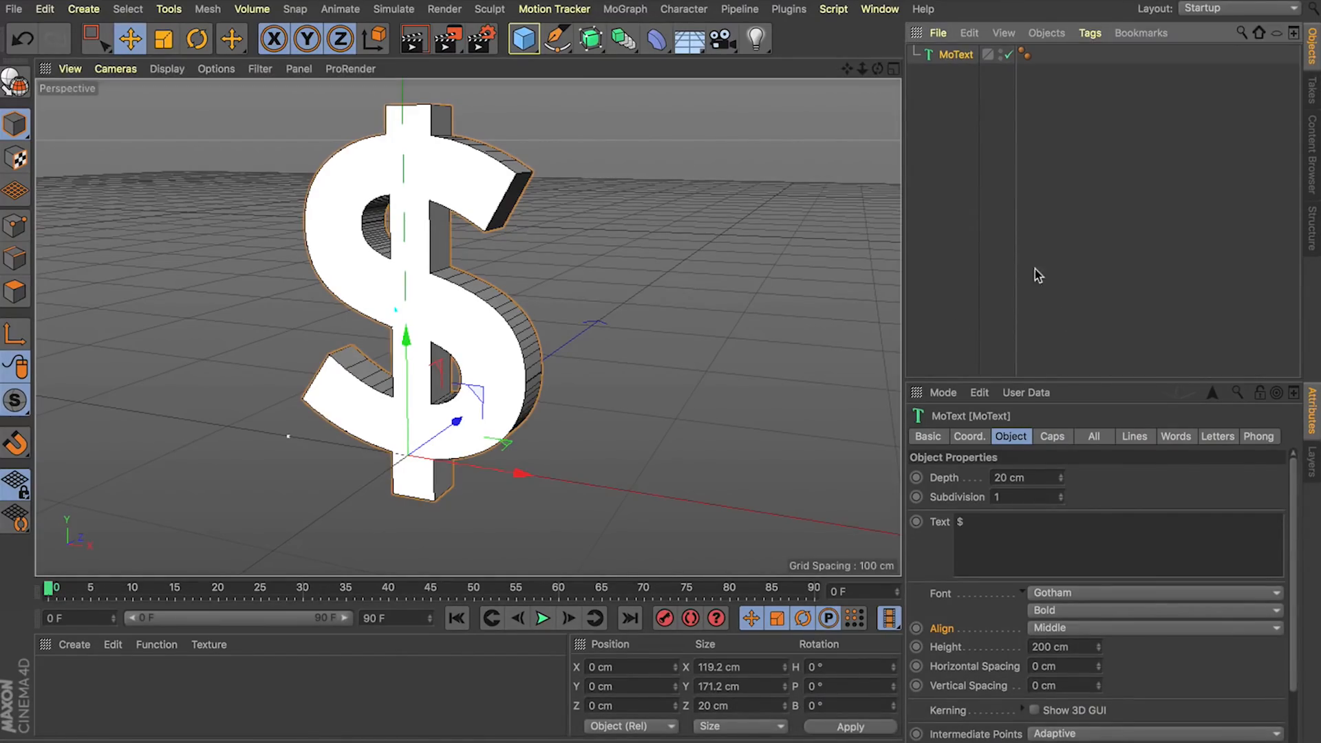
# Make the text's caps a single object and set the cap type to Quadrangles.
pyautogui.click(1052, 441)
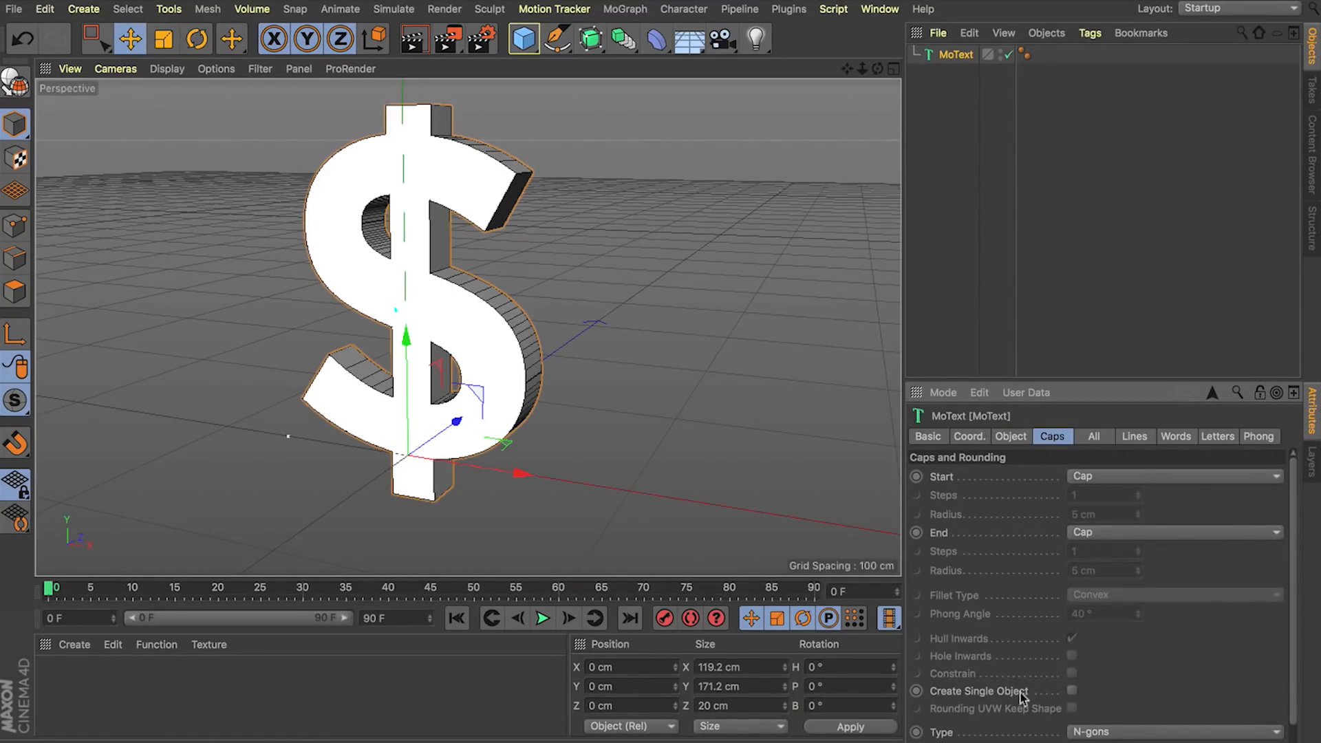
pyautogui.click(1071, 691)
pyautogui.scroll(-1, 1154, 712)
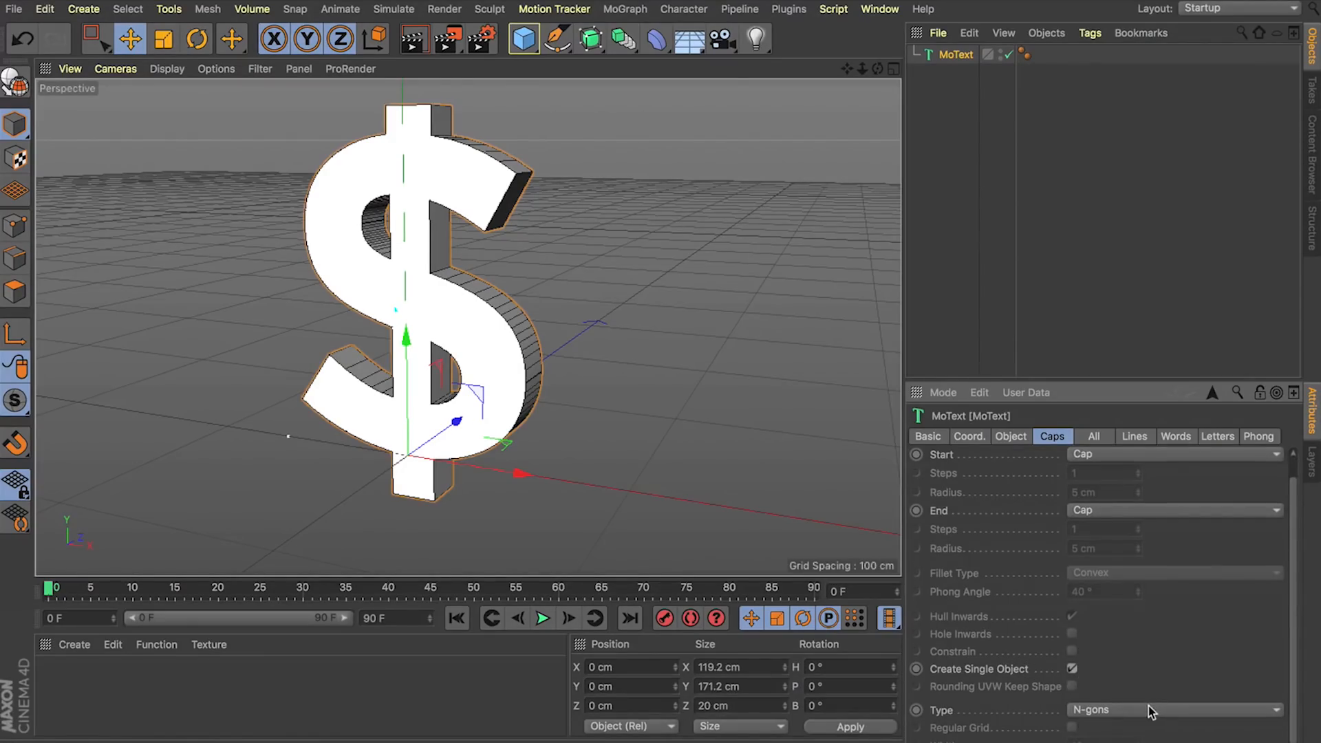
pyautogui.click(1146, 711)
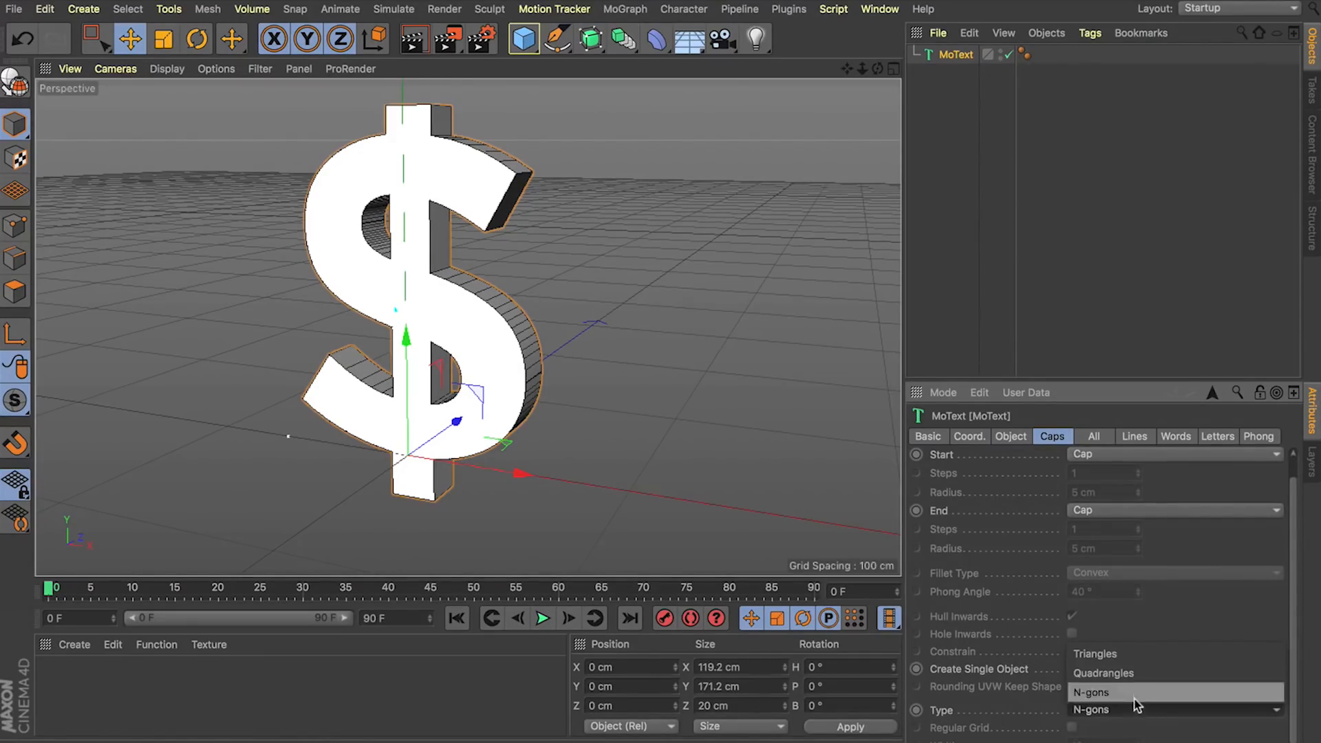
pyautogui.click(1121, 673)
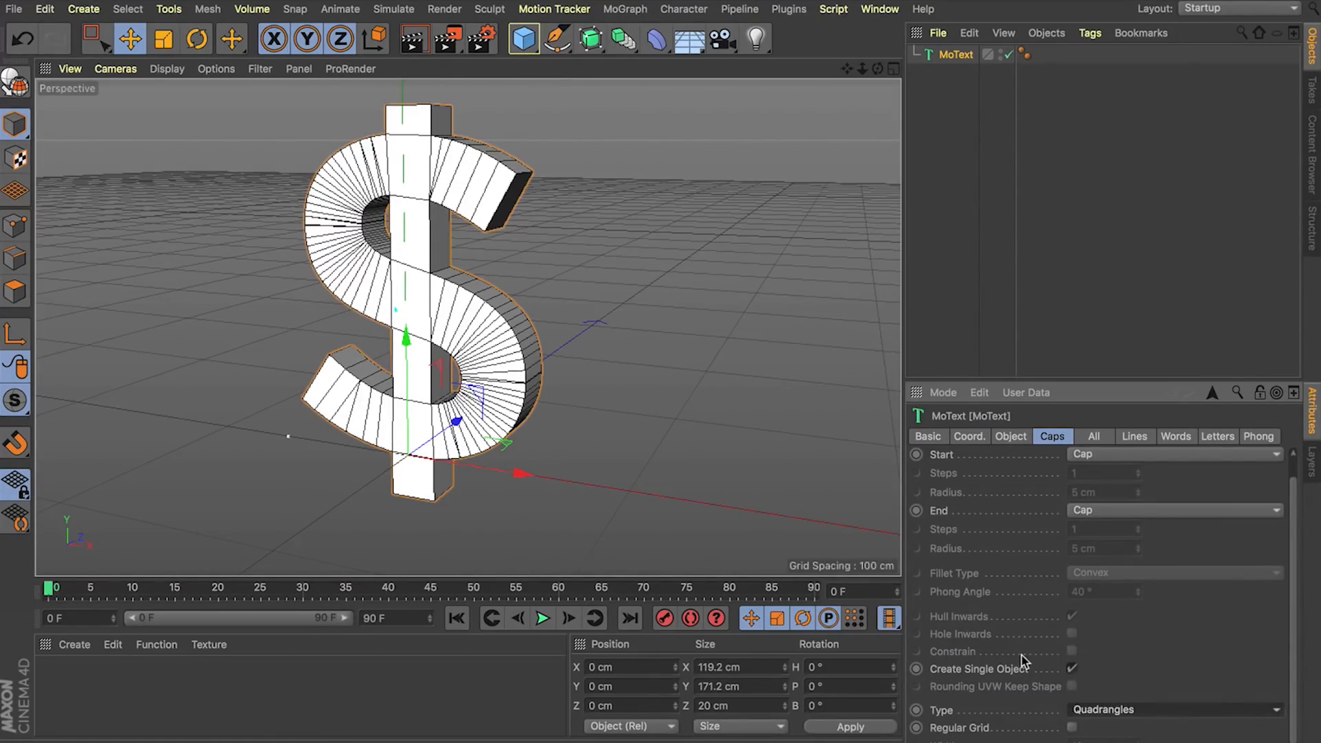
# Enable Regular Grid on the dollar sign's caps with a grid width of 2 cm.
pyautogui.click(1072, 728)
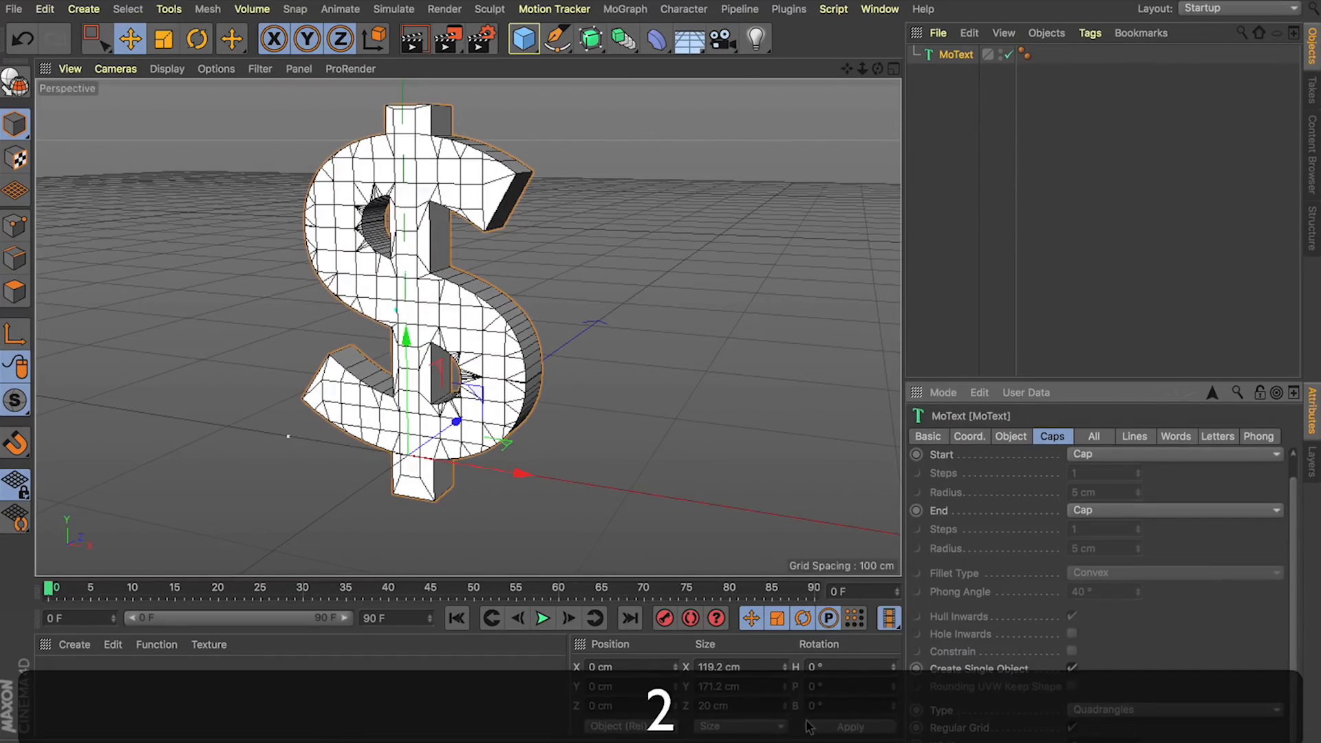
pyautogui.press('Return')
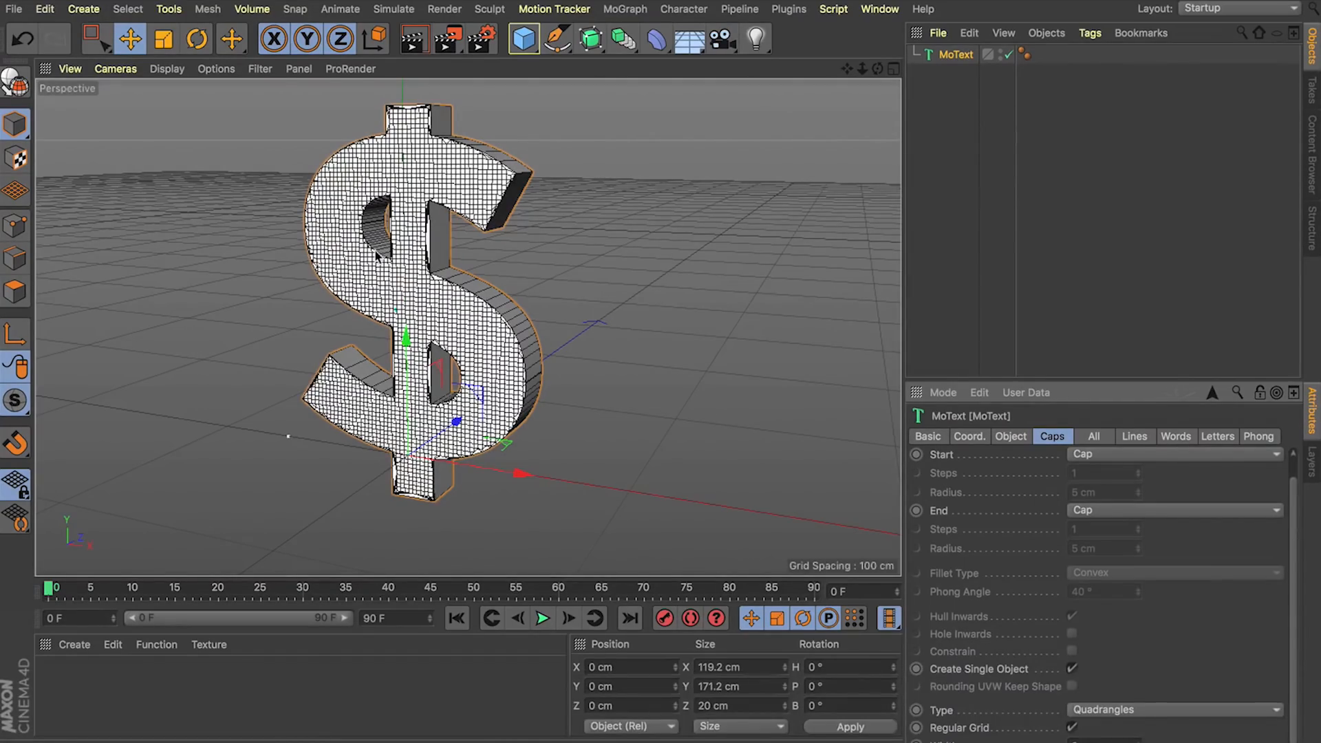
pyautogui.scroll(5, 435, 138)
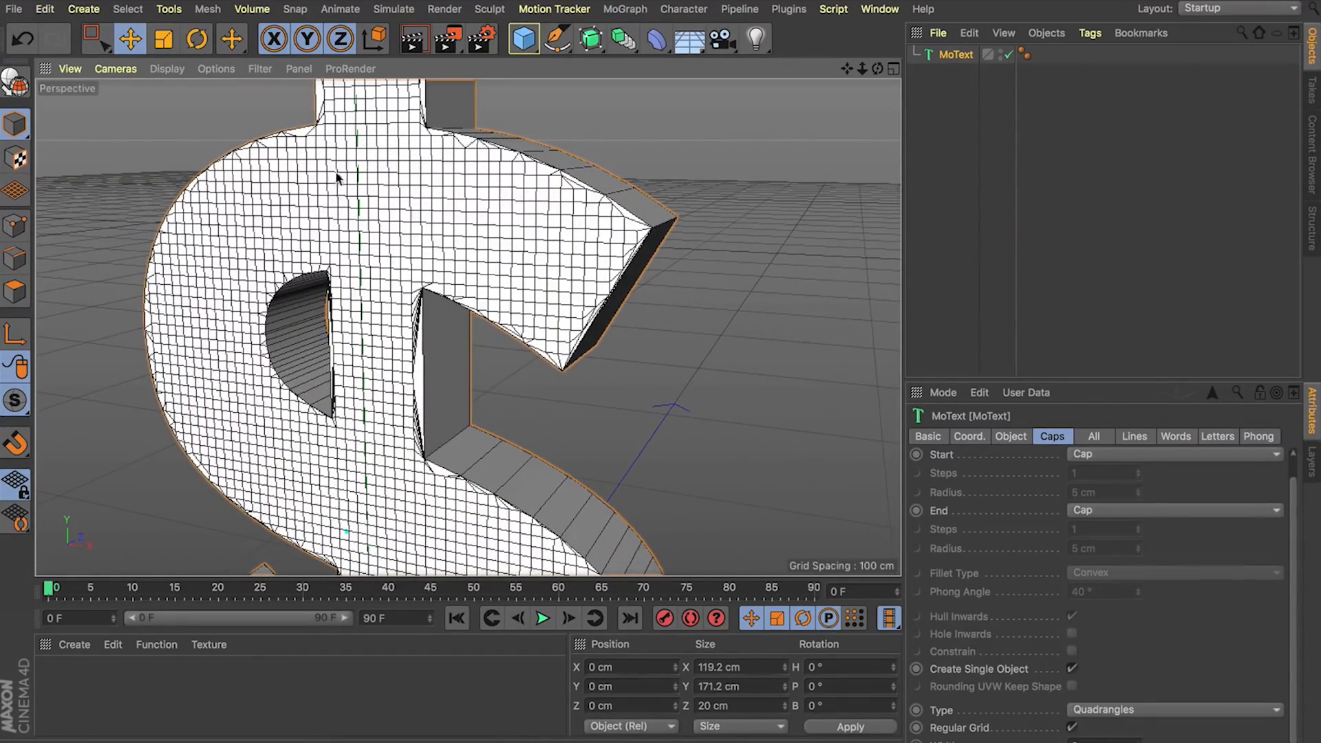
# Set the text's intermediate points to Subdivided with a maximum length of 2 cm.
pyautogui.click(1011, 437)
pyautogui.scroll(-3, 955, 670)
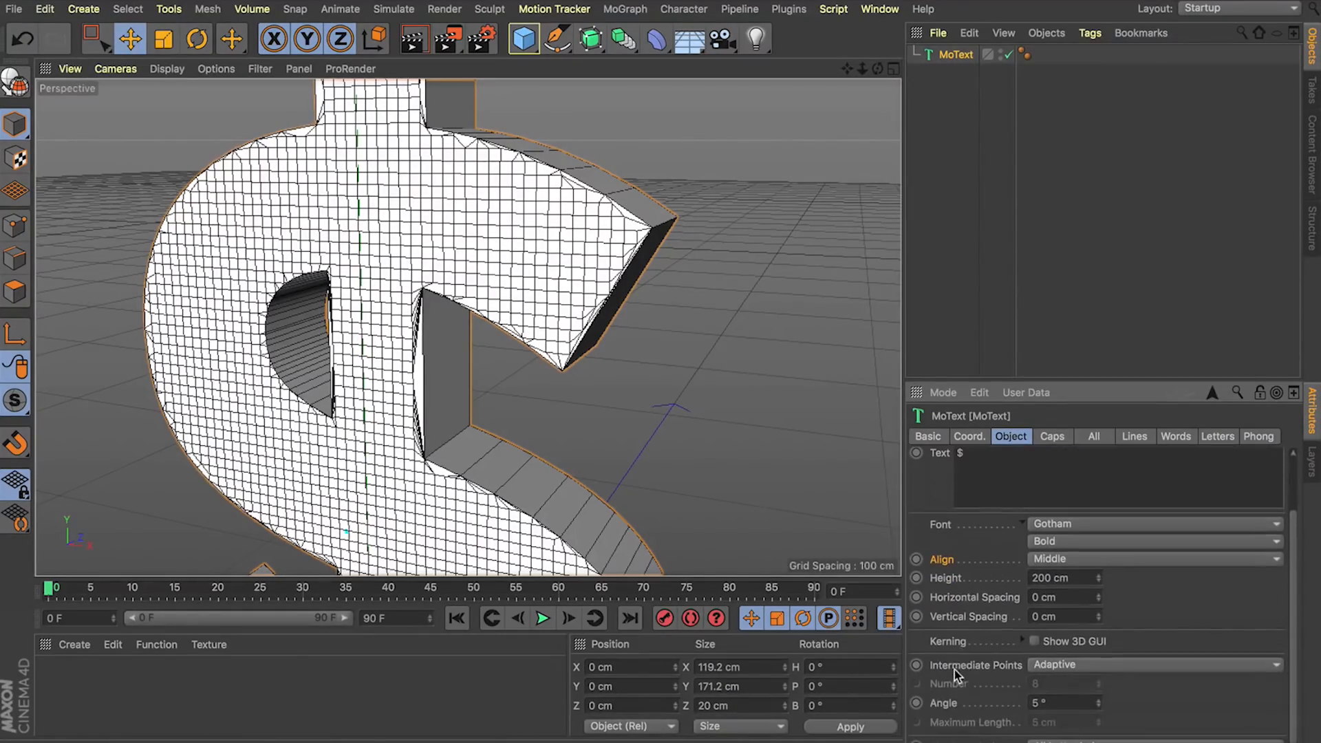
pyautogui.click(1058, 665)
pyautogui.click(1056, 650)
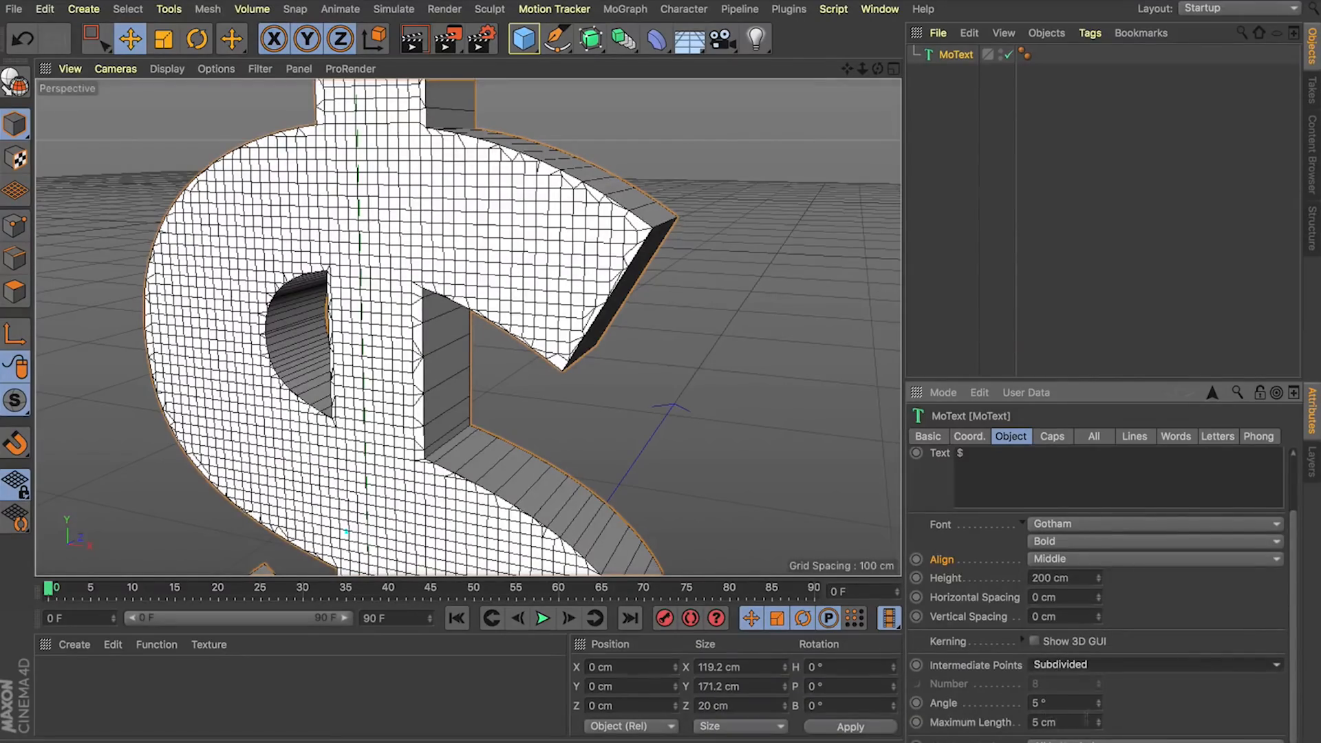
pyautogui.write('2')
pyautogui.press('Return')
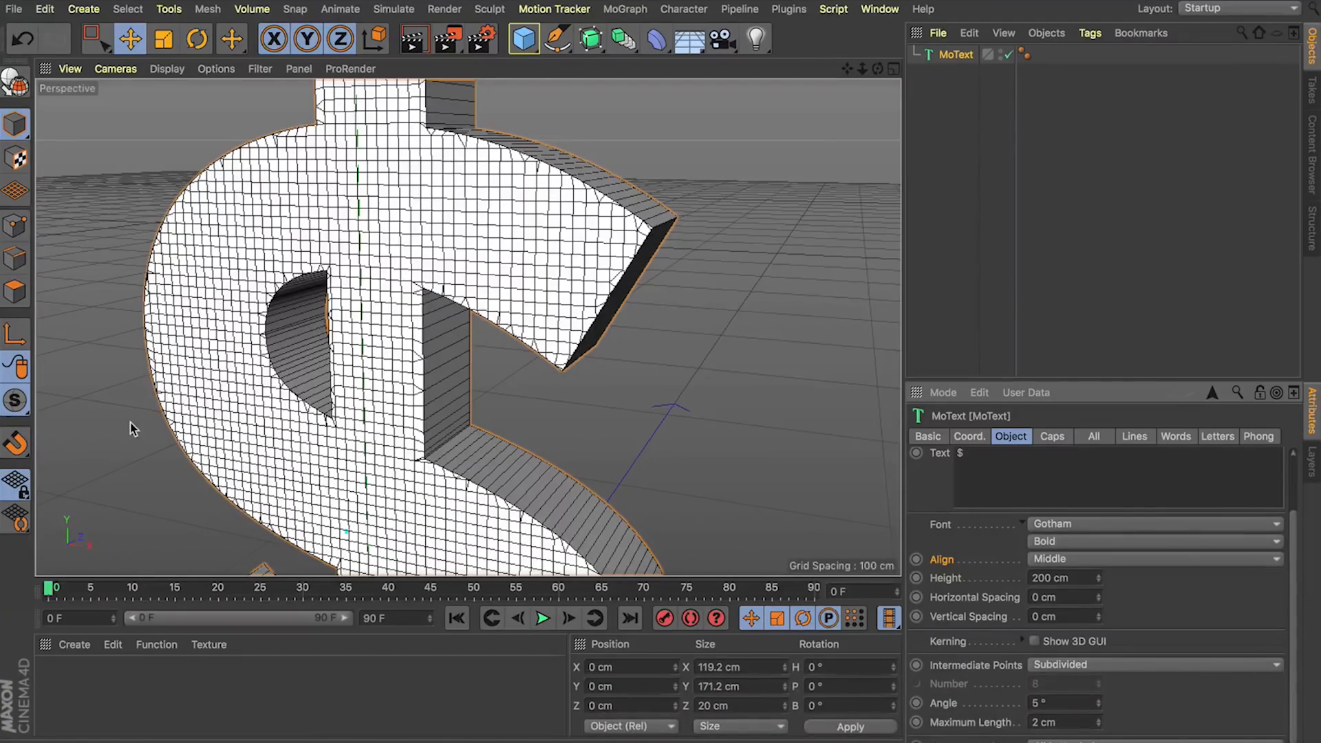
# Raise the text's subdivision to 15 to divide the extruded sides evenly.
pyautogui.moveTo(879, 69); pyautogui.dragTo(706, 108)
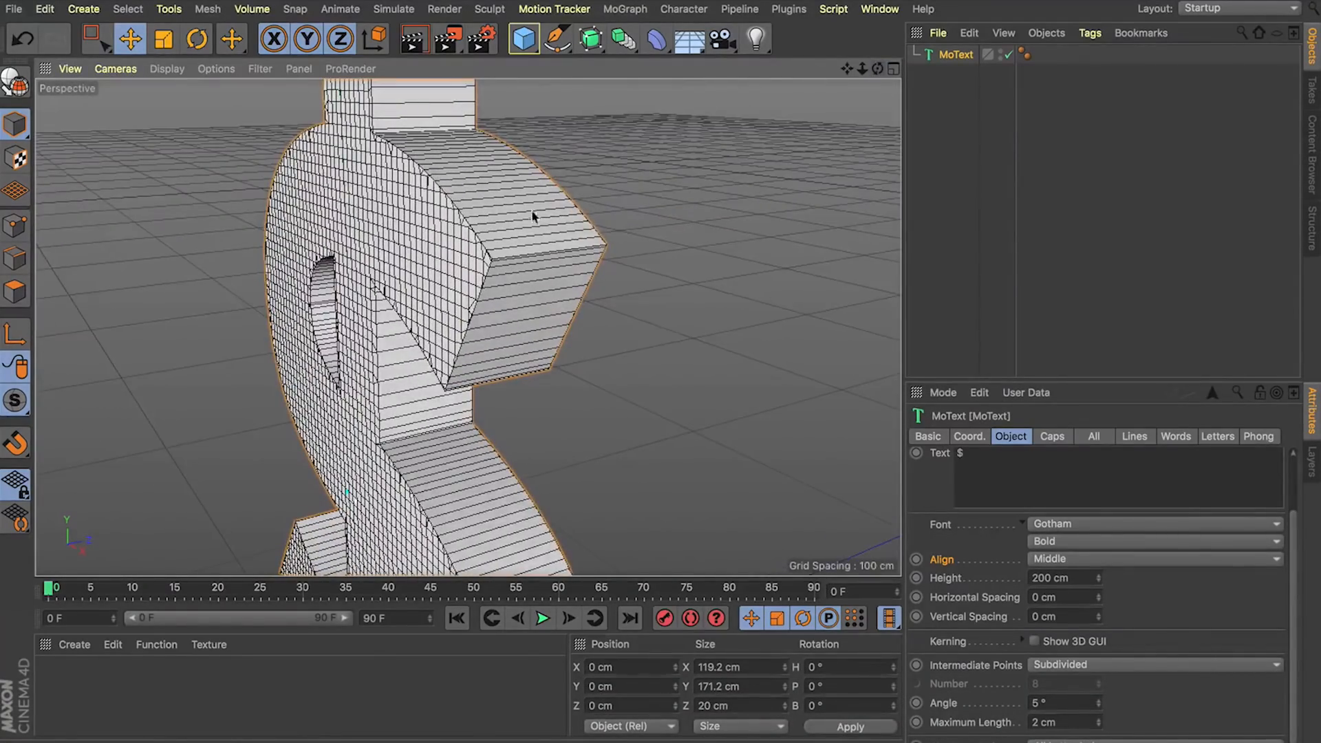
pyautogui.scroll(2, 952, 566)
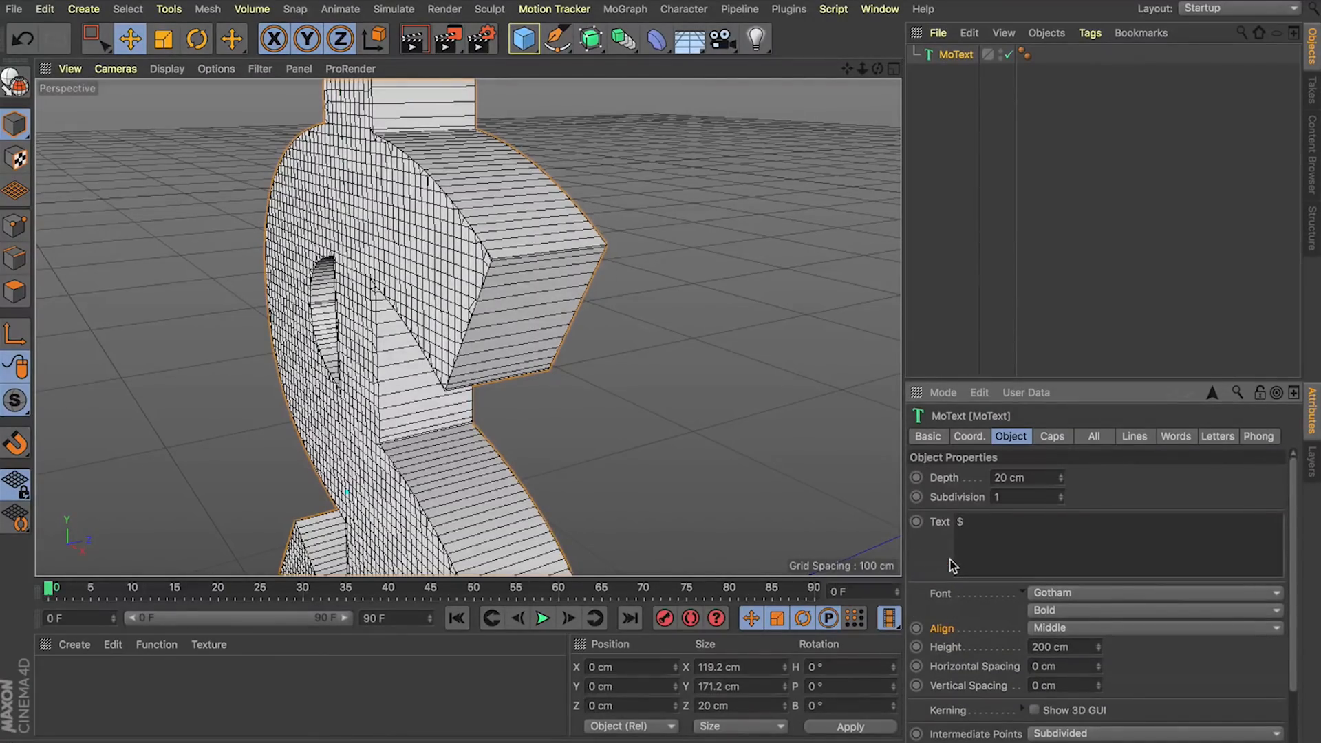
pyautogui.moveTo(1065, 501); pyautogui.dragTo(1063, 483)
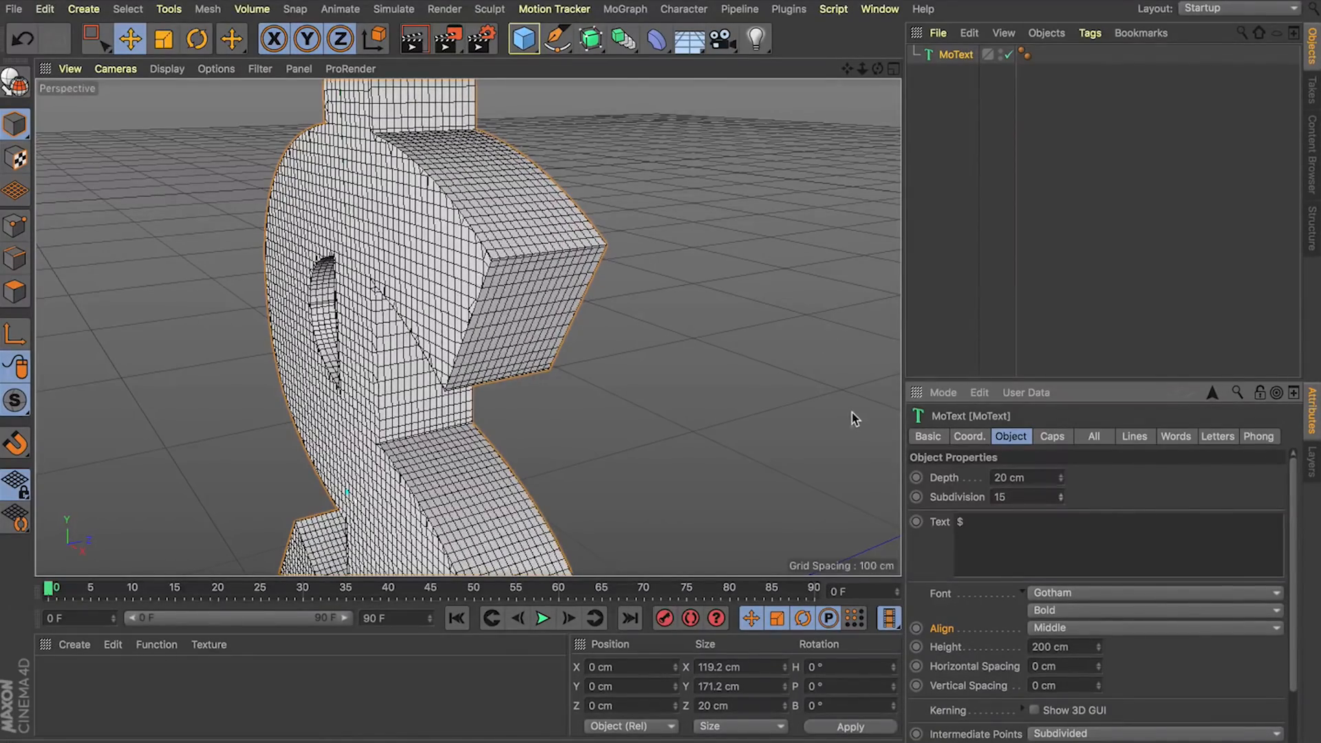
# Set the dollar sign's extrusion depth to 25 cm.
pyautogui.moveTo(877, 68); pyautogui.dragTo(888, 102)
pyautogui.moveTo(1062, 476); pyautogui.dragTo(1062, 476)
pyautogui.write('25')
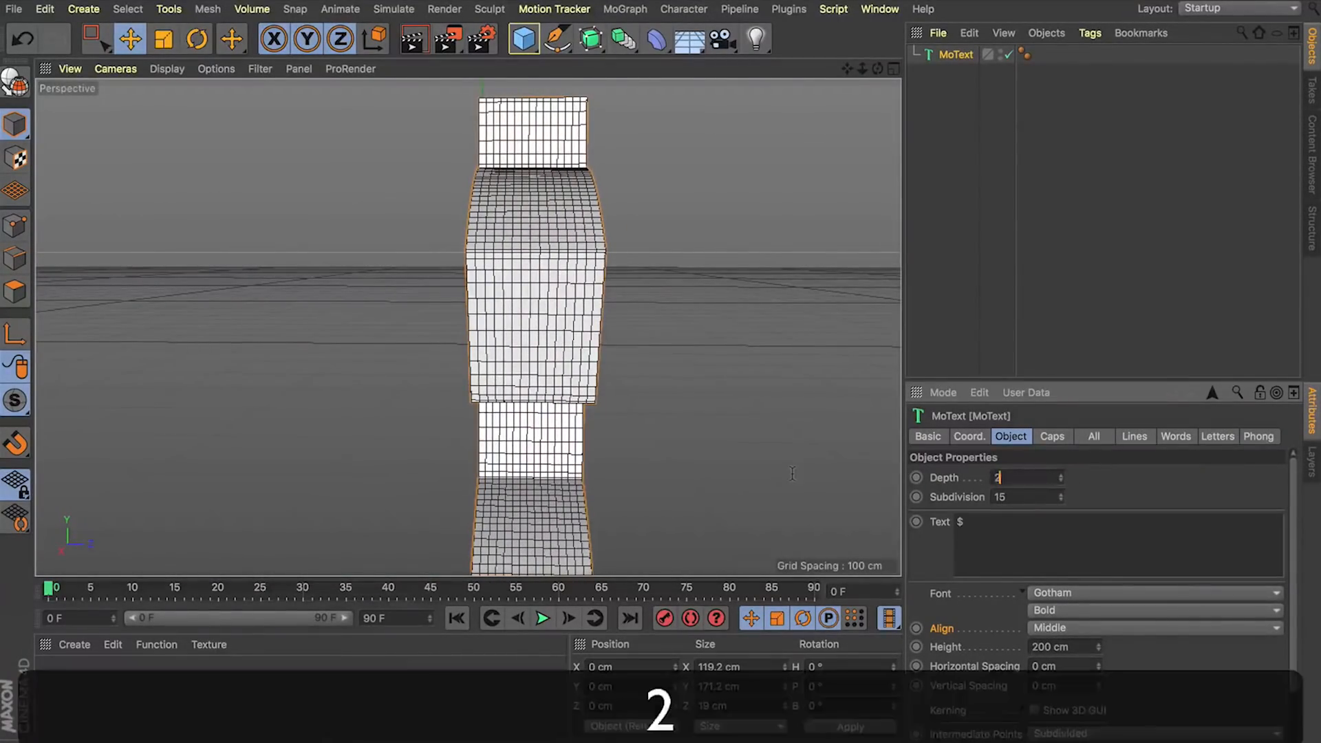
pyautogui.press('Return')
# Rename the MoText object to "Dollar".
pyautogui.moveTo(876, 77); pyautogui.dragTo(502, 396)
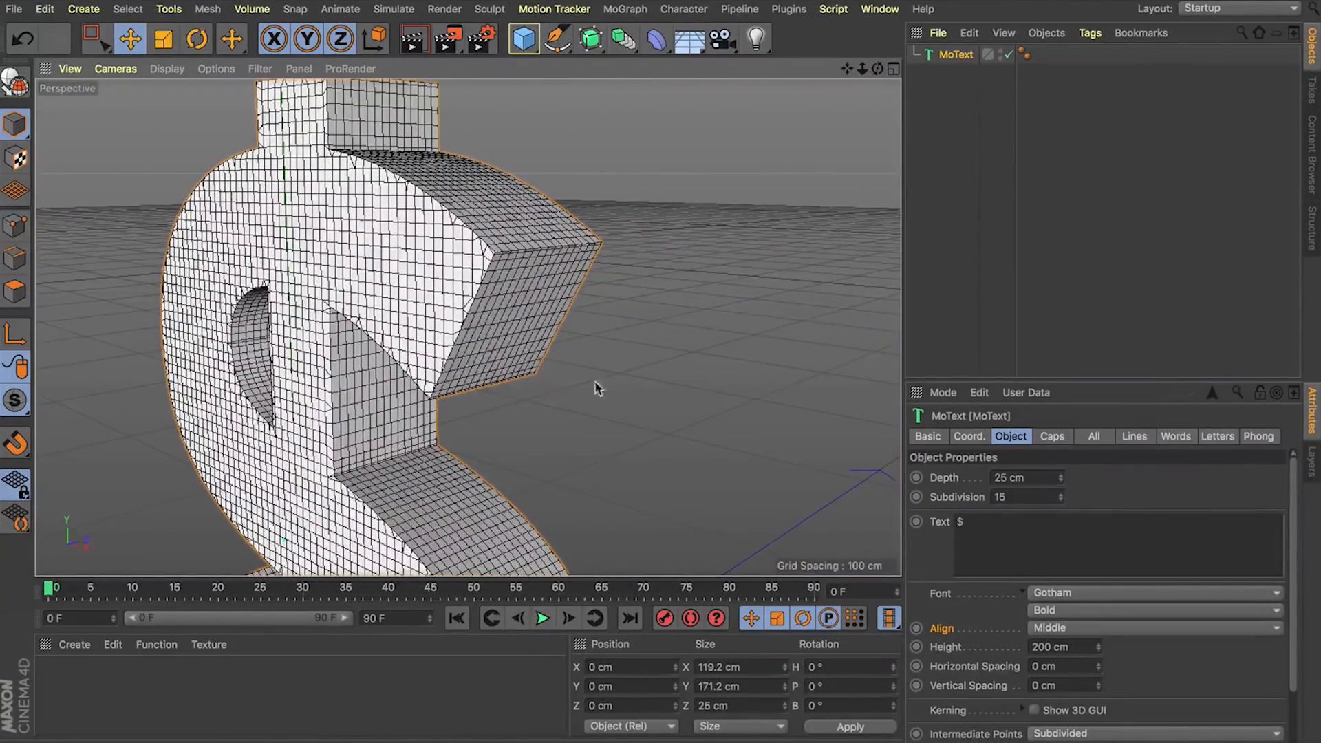
pyautogui.press('s')
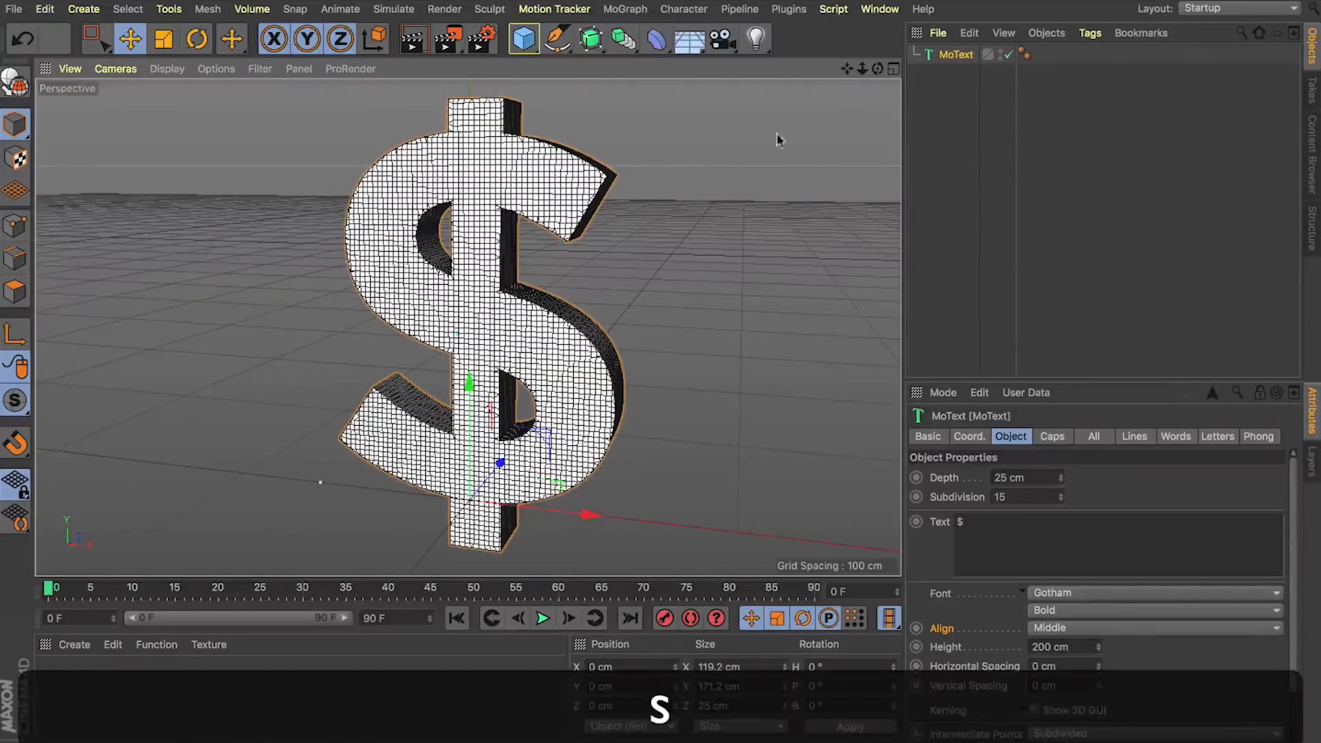
pyautogui.doubleClick(951, 55)
pyautogui.write('D')
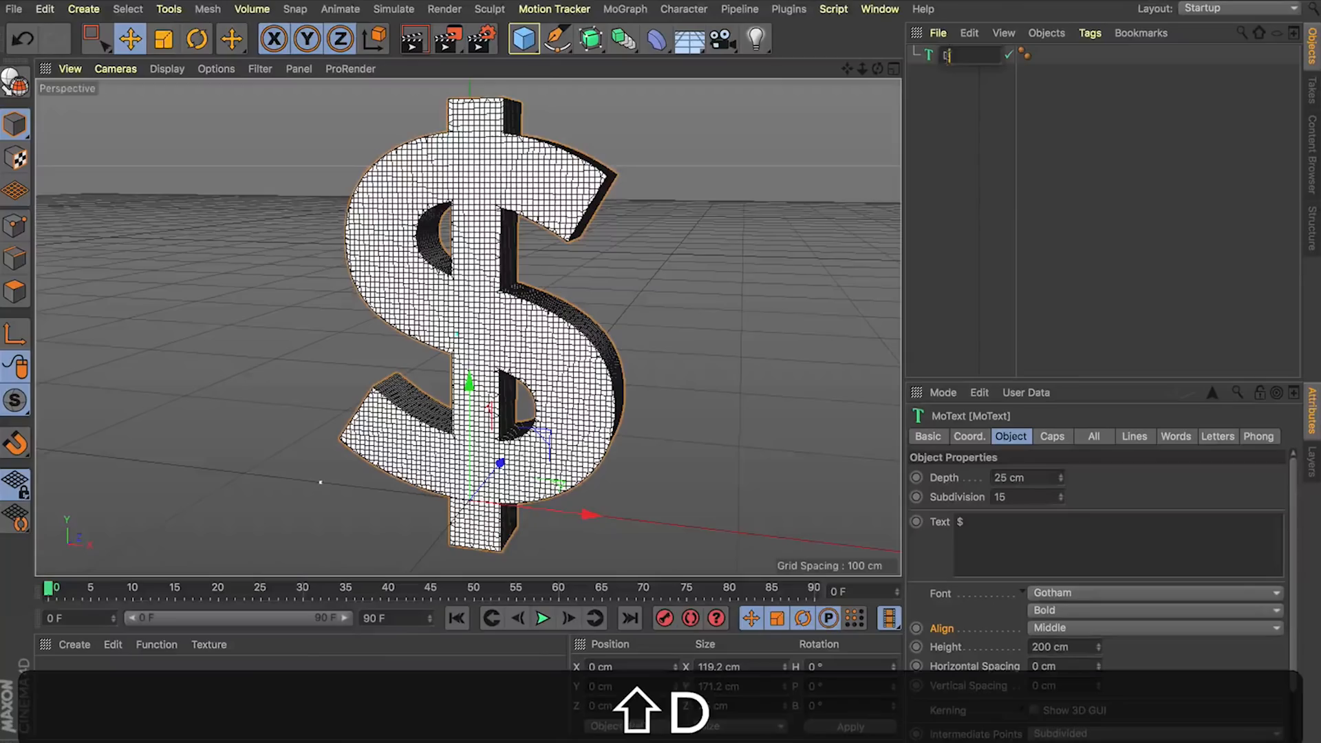
pyautogui.write('ollar')
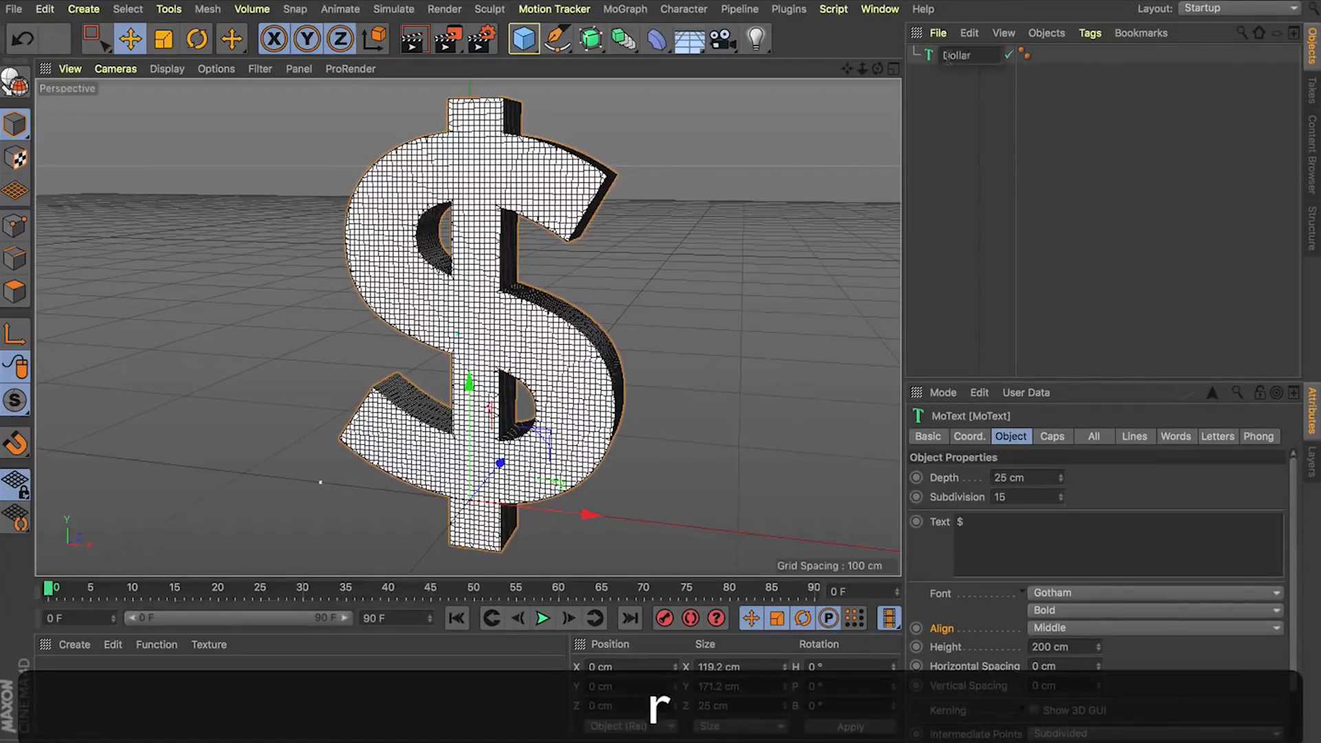
pyautogui.press('Return')
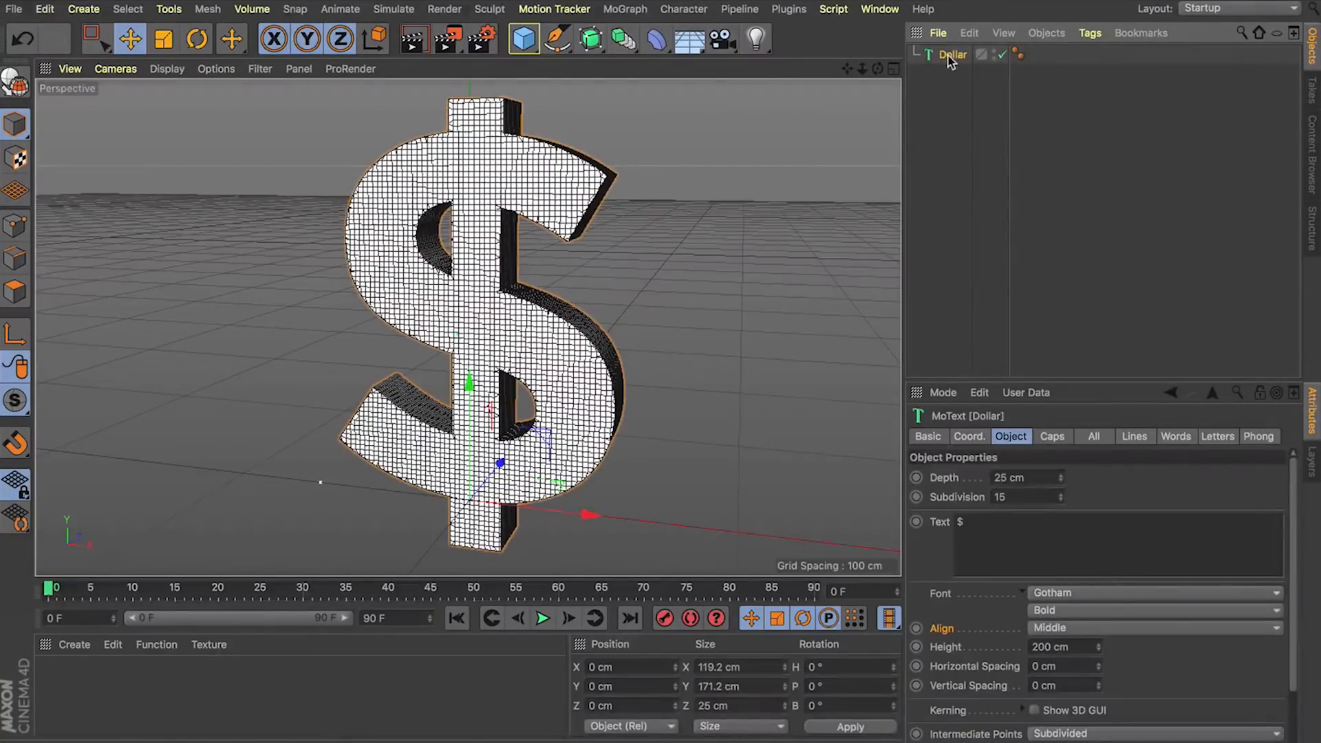
# Duplicate the Dollar MoText object and disable the original so it stays as a backup.
pyautogui.press('super+c')
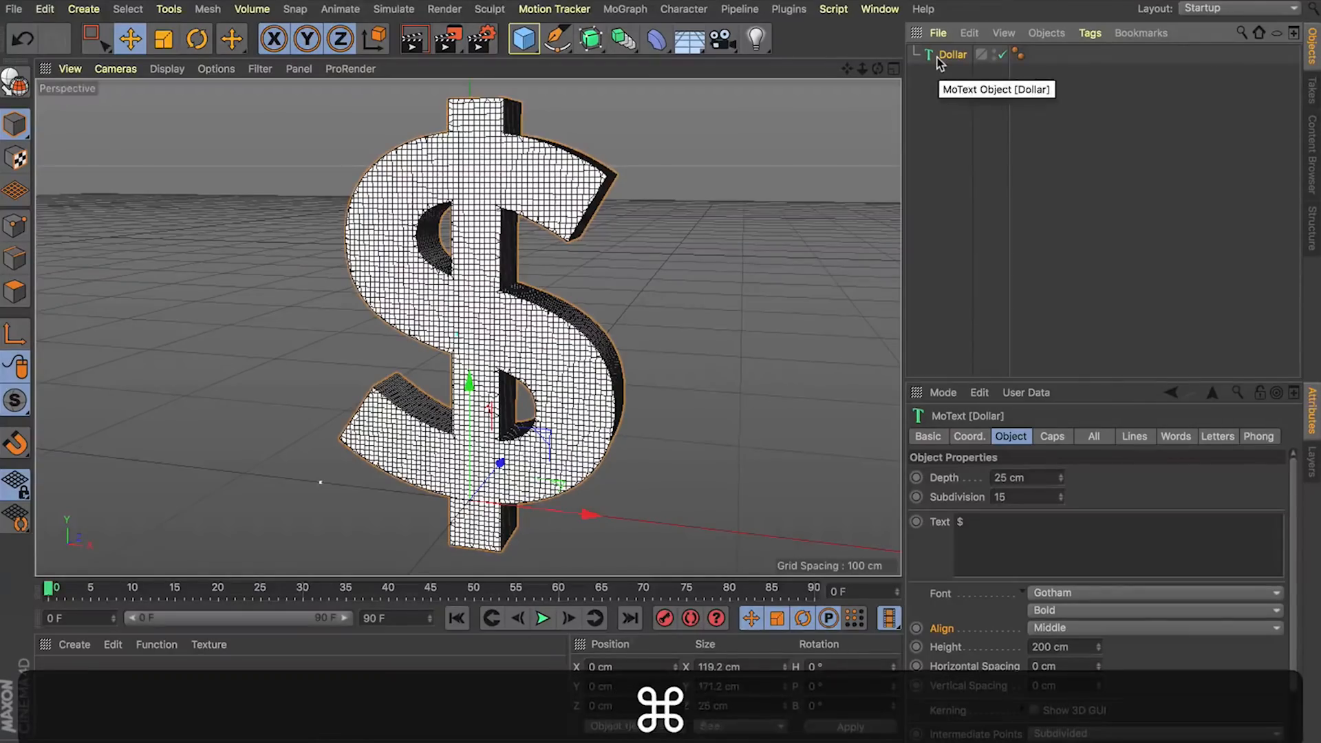
pyautogui.press('super+v')
pyautogui.keyDown('alt'); pyautogui.click(1003, 72); pyautogui.keyUp('alt')
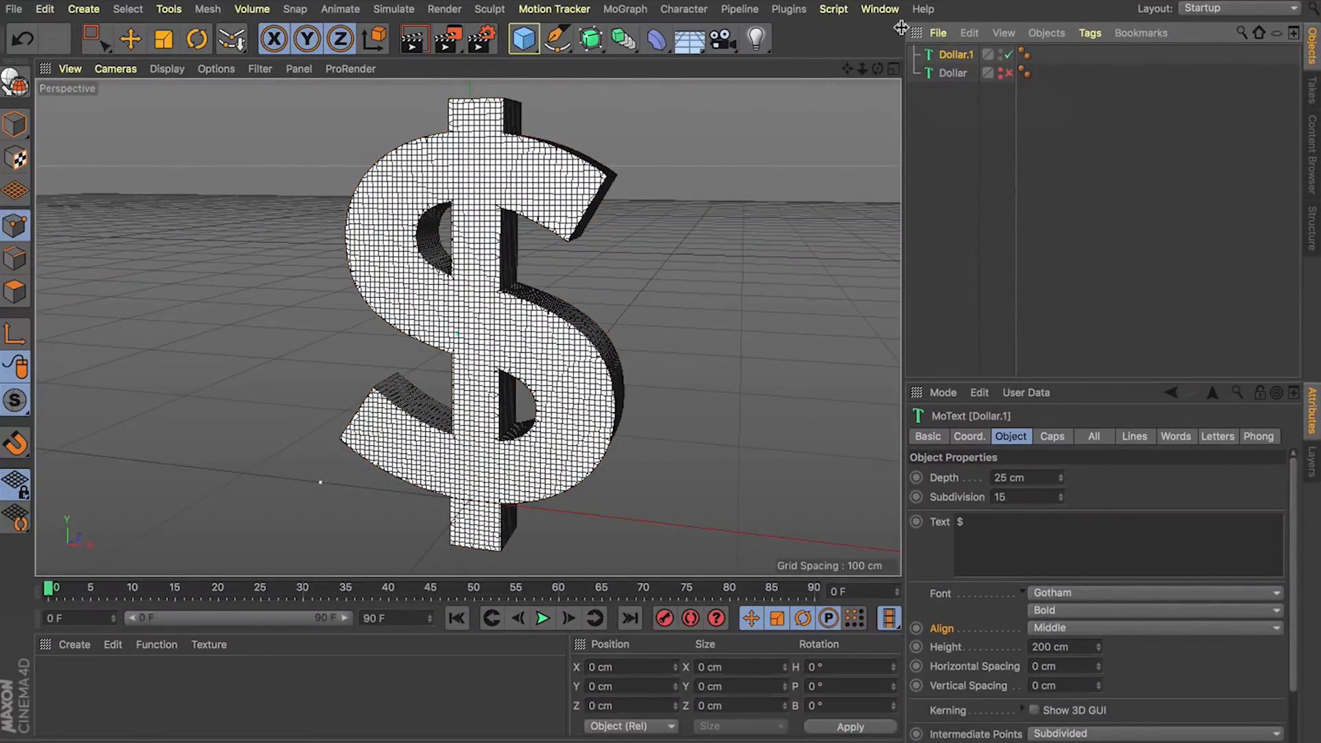
# Wrap the duplicated text in a Connect object and convert it to a single editable polygon mesh.
pyautogui.keyDown('alt'); pyautogui.click(624, 40); pyautogui.keyUp('alt')
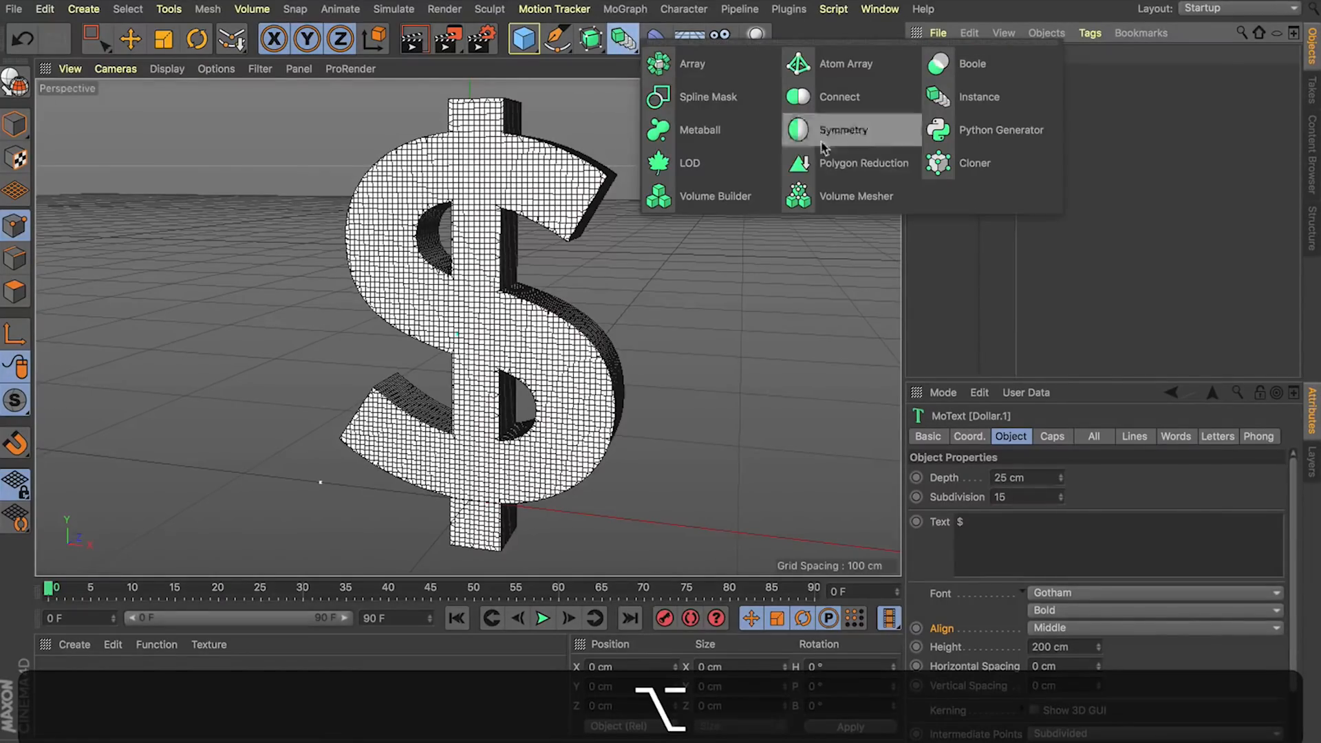
pyautogui.keyDown('alt'); pyautogui.click(831, 103); pyautogui.keyUp('alt')
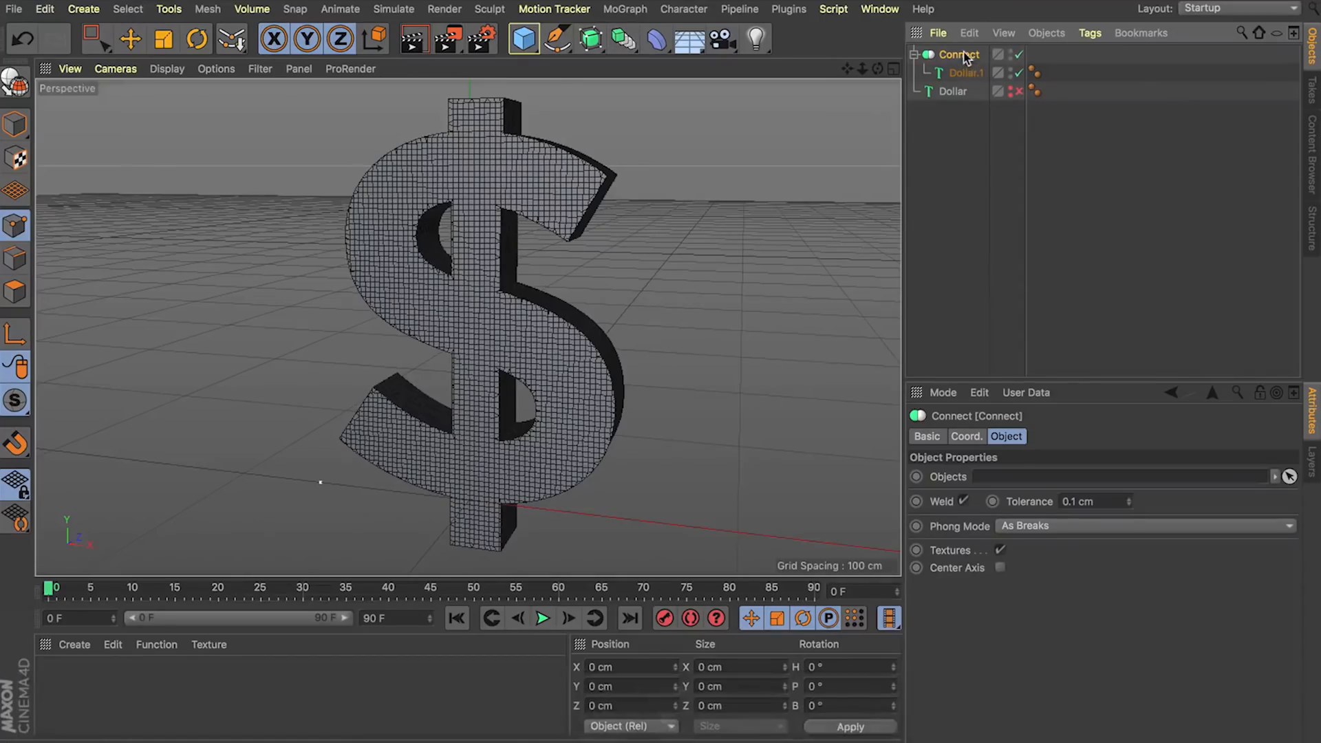
pyautogui.press('c')
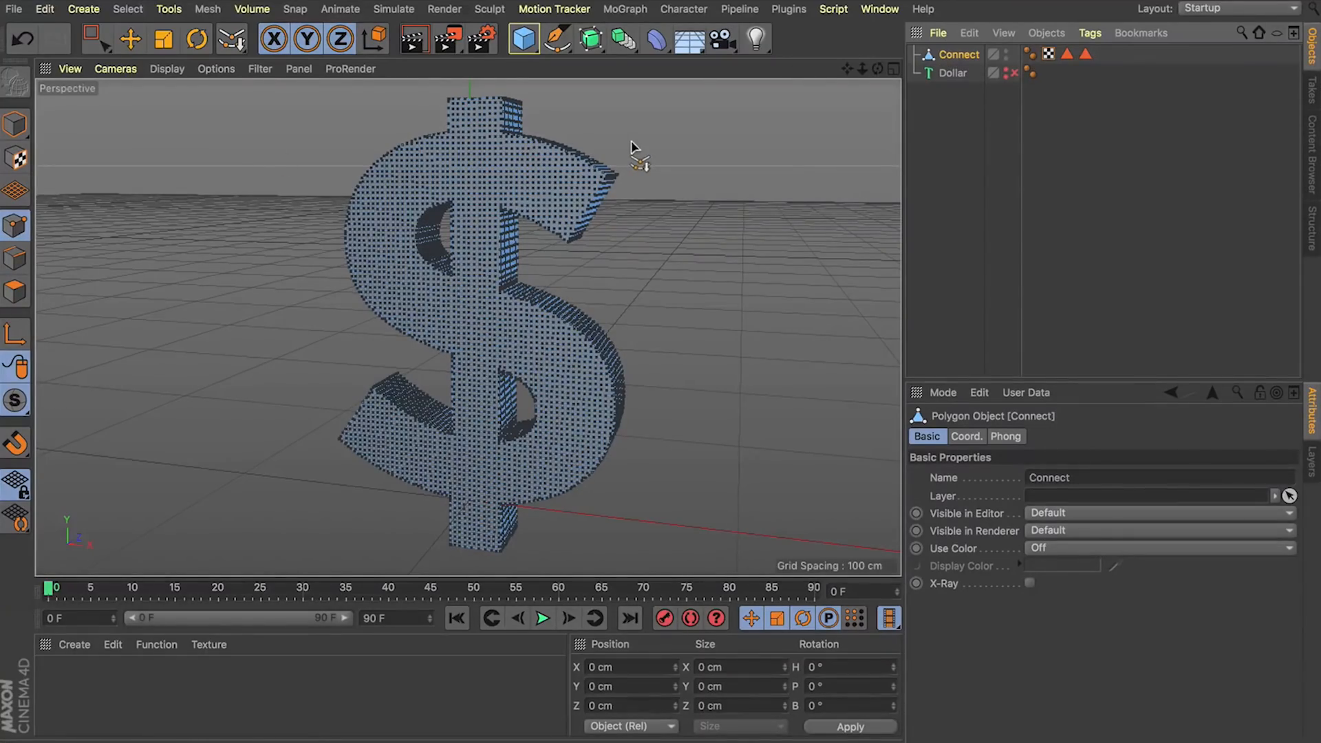
# Loop-select the outer outline edges on the front face of the dollar mesh in edge mode.
pyautogui.keyDown('alt'); pyautogui.moveTo(631, 147); pyautogui.dragTo(609, 165); pyautogui.keyUp('alt')
pyautogui.click(14, 123)
pyautogui.click(14, 254)
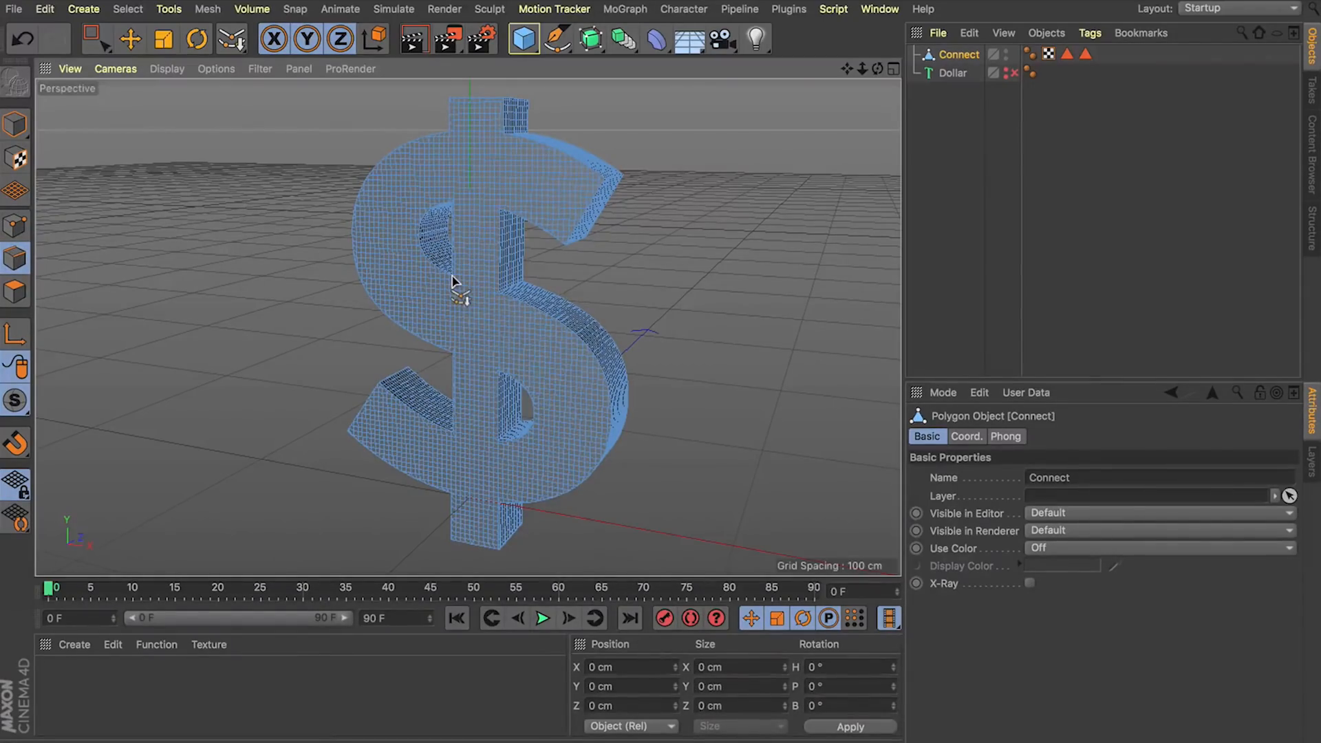
pyautogui.press('u')
pyautogui.press('l')
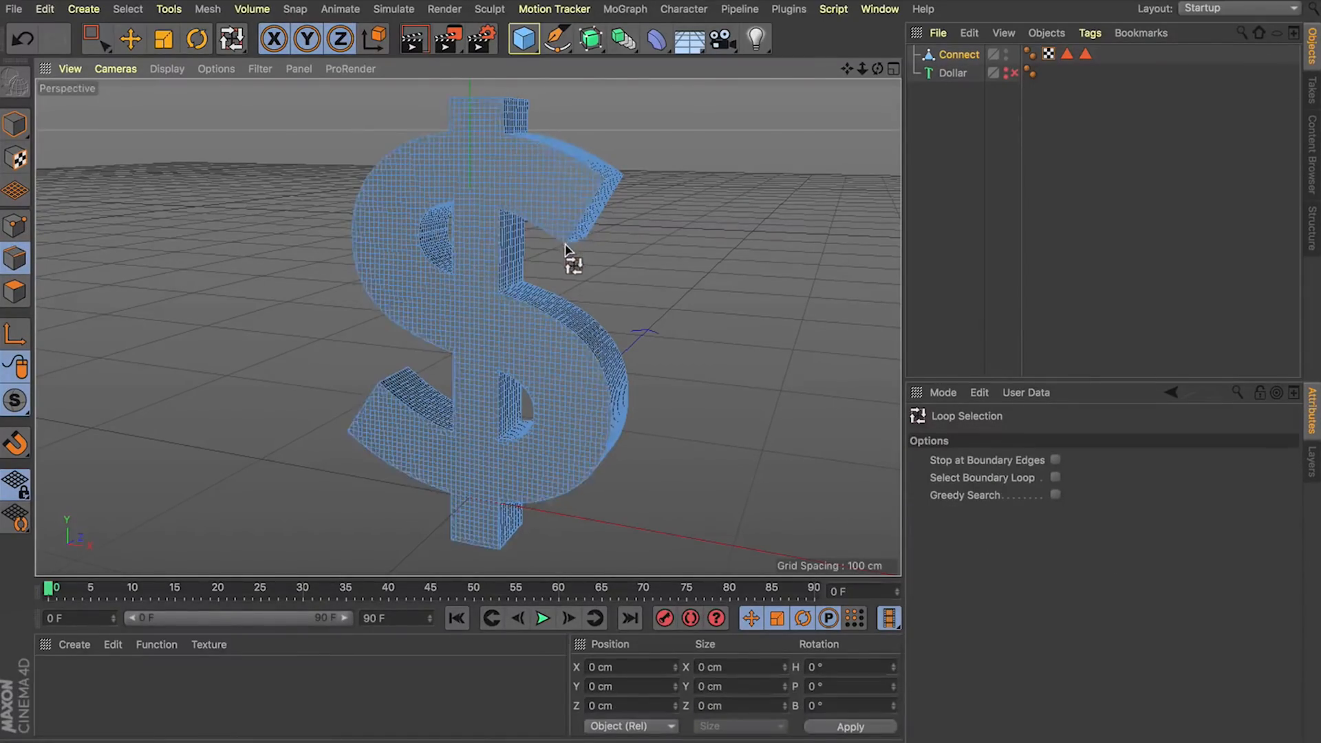
pyautogui.click(566, 249)
# Add the edge loops around the lower and upper inner holes of the front face to the selection.
pyautogui.scroll(5, 507, 413)
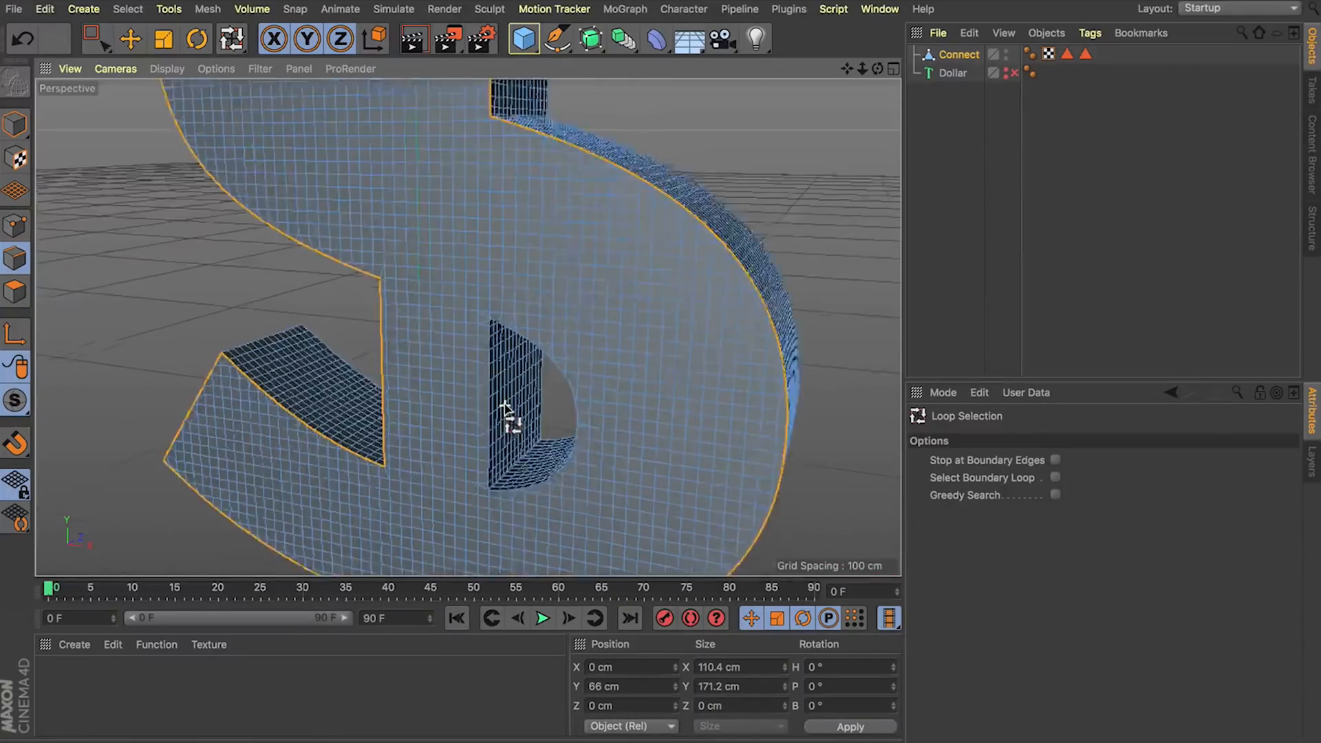
pyautogui.scroll(1, 507, 413)
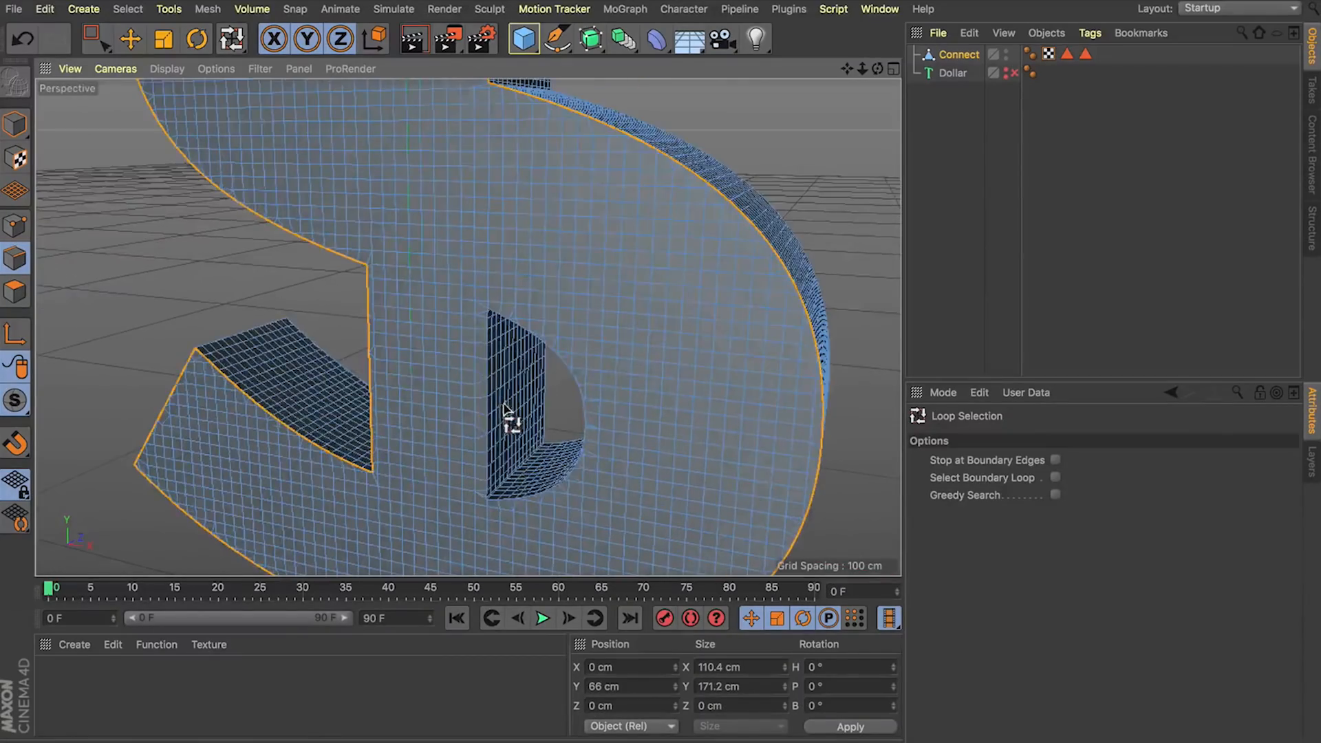
pyautogui.keyDown('shift'); pyautogui.click(564, 361); pyautogui.keyUp('shift')
pyautogui.keyDown('alt'); pyautogui.moveTo(564, 362); pyautogui.dragTo(707, 559, button='middle'); pyautogui.keyUp('alt')
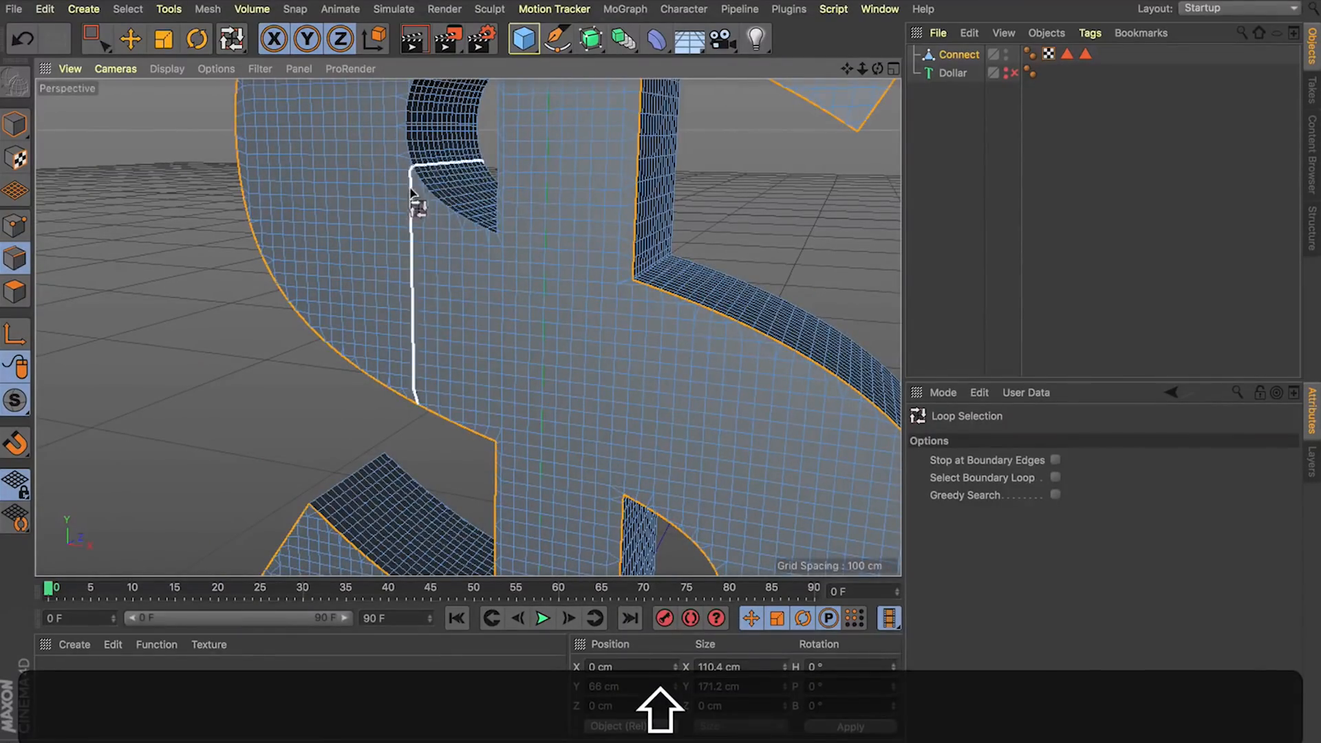
pyautogui.keyDown('shift'); pyautogui.click(432, 200); pyautogui.keyUp('shift')
# Add the back face's outer outline and both inner hole loops to the edge selection.
pyautogui.keyDown('alt'); pyautogui.moveTo(466, 325); pyautogui.dragTo(468, 326); pyautogui.keyUp('alt')
pyautogui.keyDown('alt'); pyautogui.moveTo(467, 326); pyautogui.dragTo(637, 142, button='right'); pyautogui.keyUp('alt')
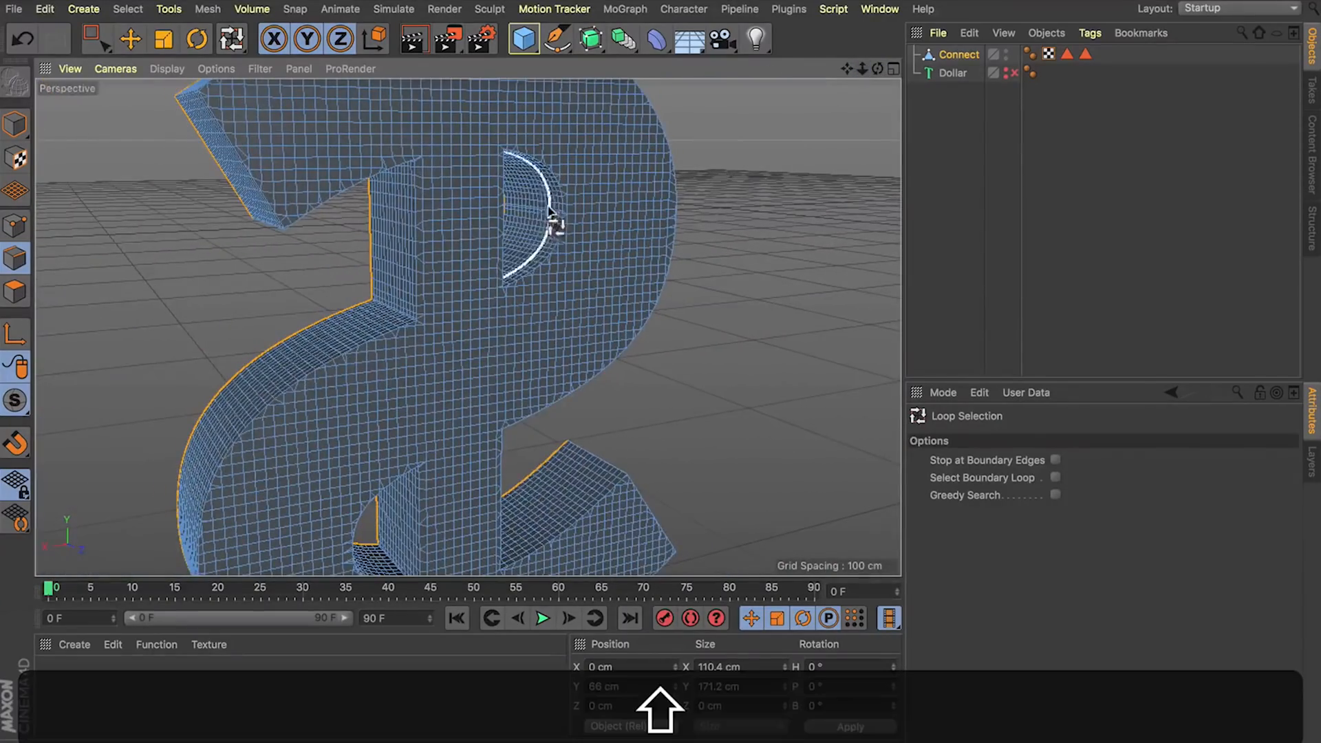
pyautogui.keyDown('shift'); pyautogui.scroll(5, 502, 229); pyautogui.keyUp('shift')
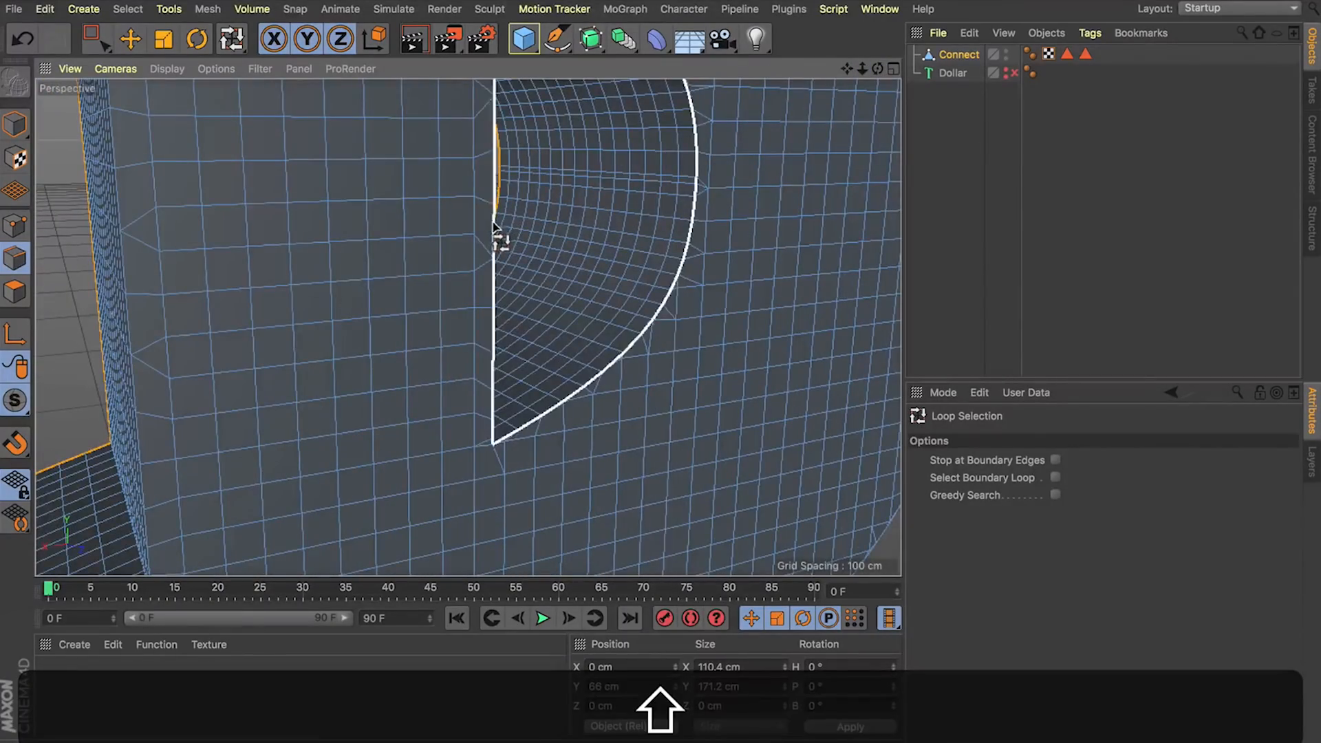
pyautogui.keyDown('shift'); pyautogui.click(502, 227); pyautogui.keyUp('shift')
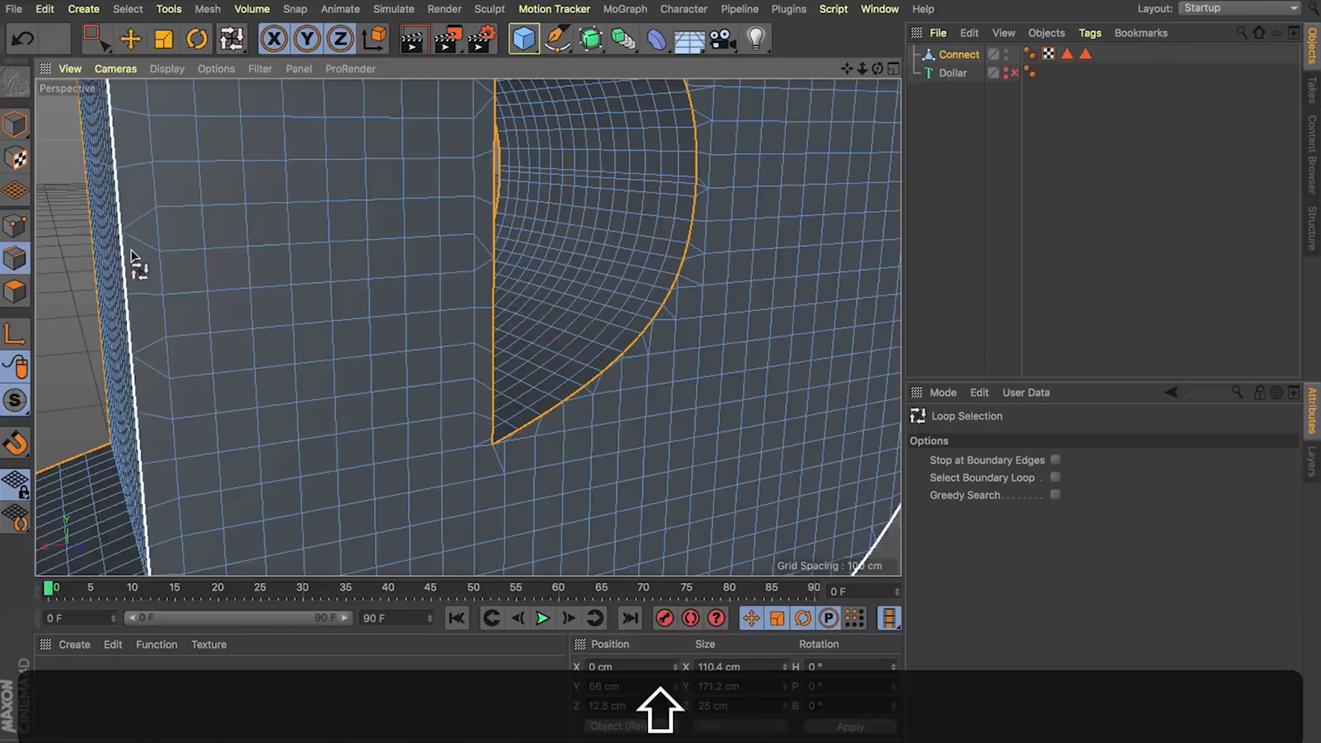
pyautogui.keyDown('shift'); pyautogui.scroll(-10, 131, 256); pyautogui.keyUp('shift')
pyautogui.scroll(10, 133, 256)
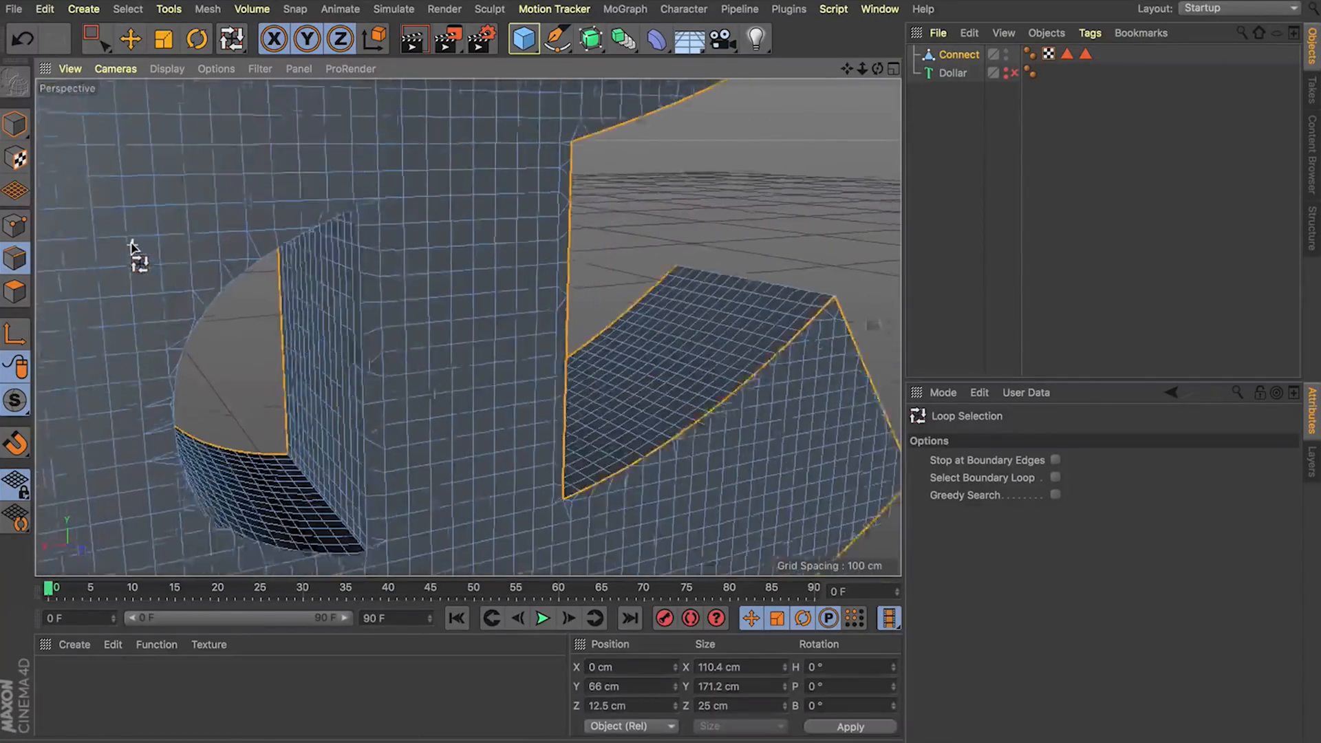
pyautogui.keyDown('shift'); pyautogui.click(301, 243); pyautogui.keyUp('shift')
# Store the selected outline edges in an edge selection tag and return to model mode.
pyautogui.moveTo(876, 68); pyautogui.dragTo(729, 68)
pyautogui.press('s')
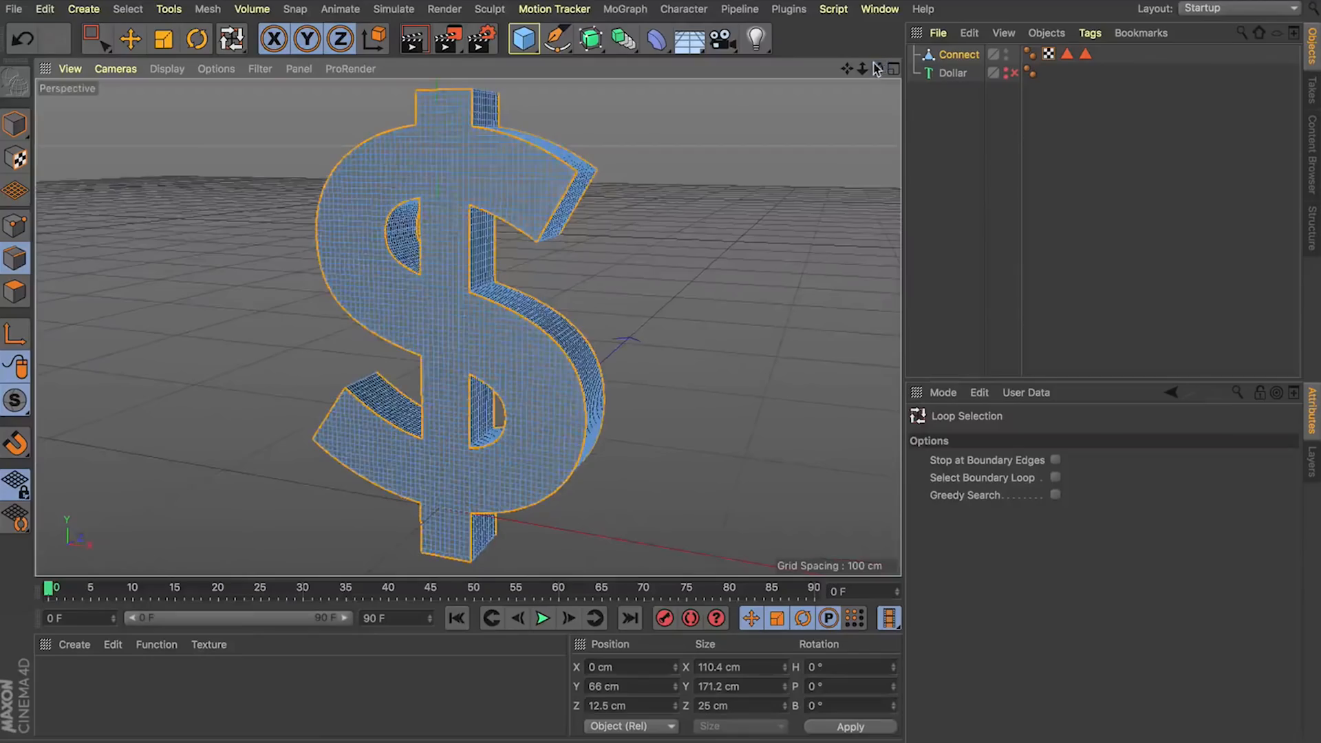
pyautogui.moveTo(864, 67); pyautogui.dragTo(825, 67)
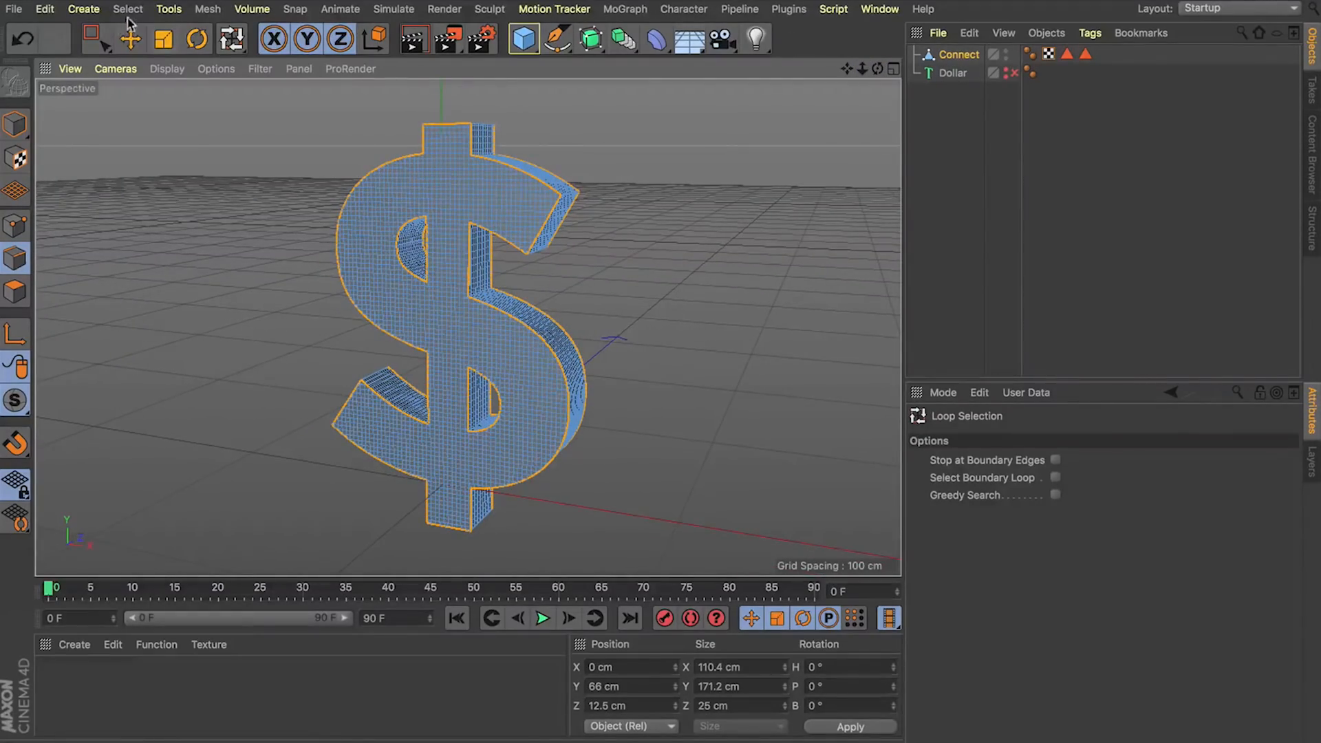
pyautogui.click(128, 10)
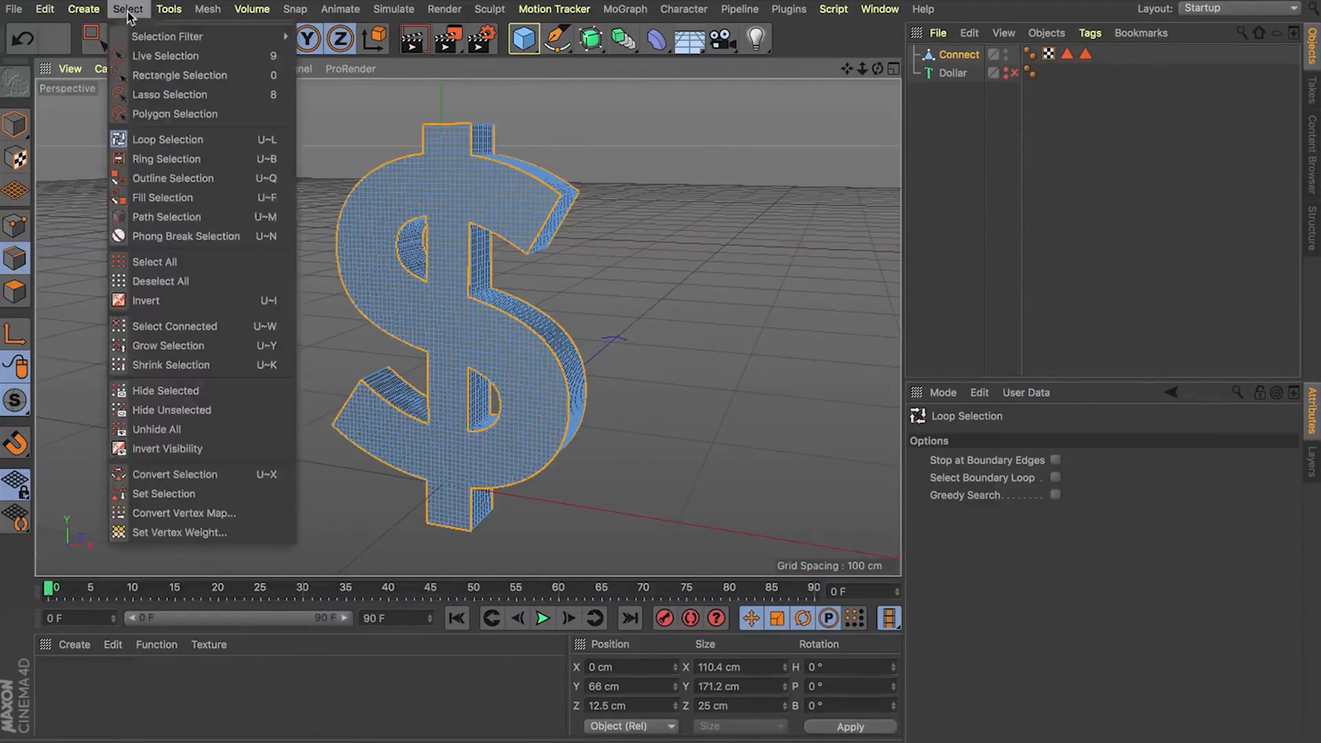
pyautogui.click(160, 496)
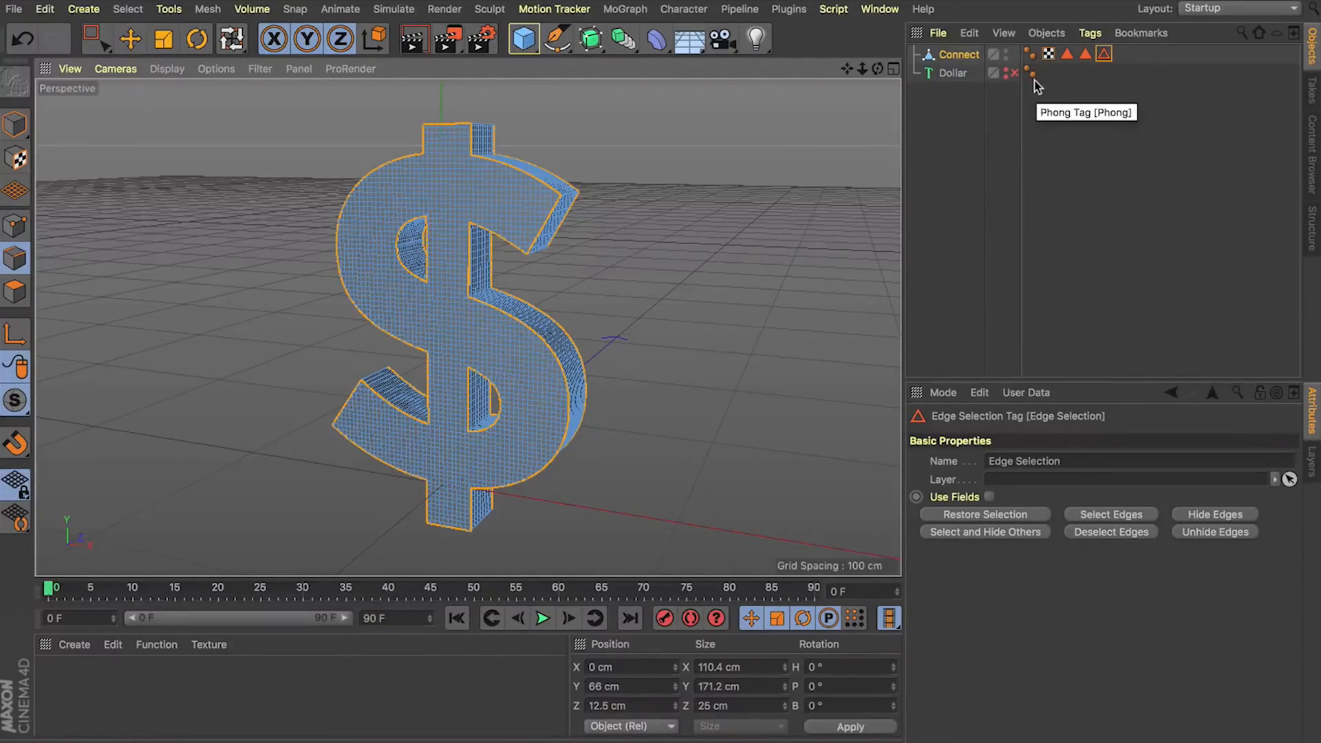
pyautogui.click(14, 126)
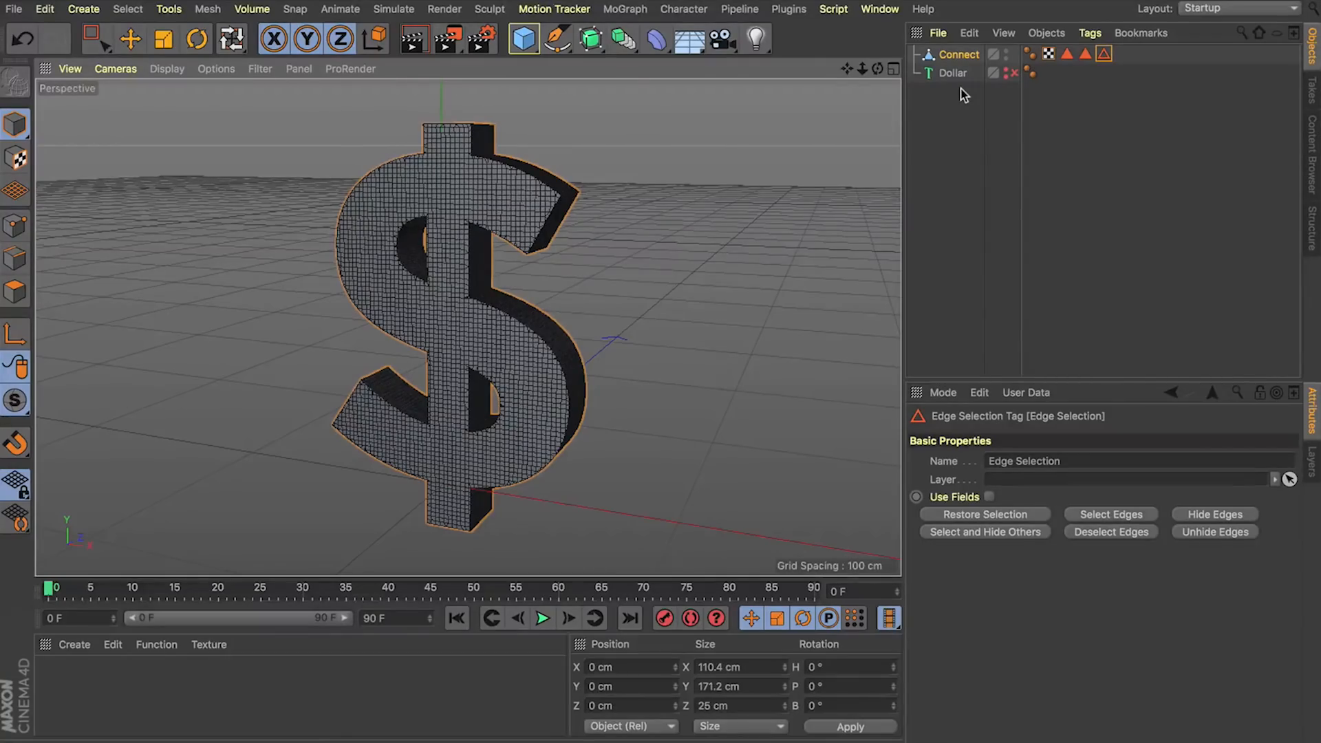
# Rename the Connect mesh to "Dollar mesh".
pyautogui.click(953, 62)
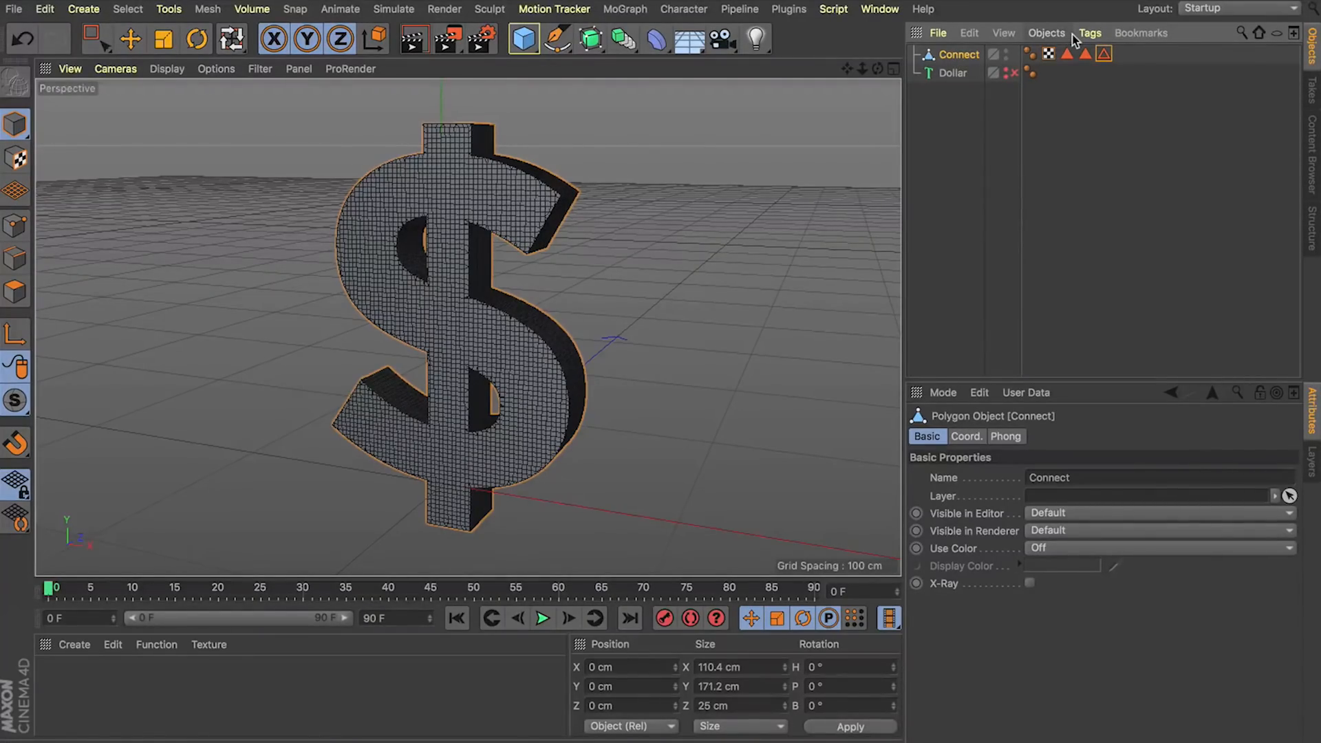
pyautogui.doubleClick(959, 55)
pyautogui.write('Dollar mesh')
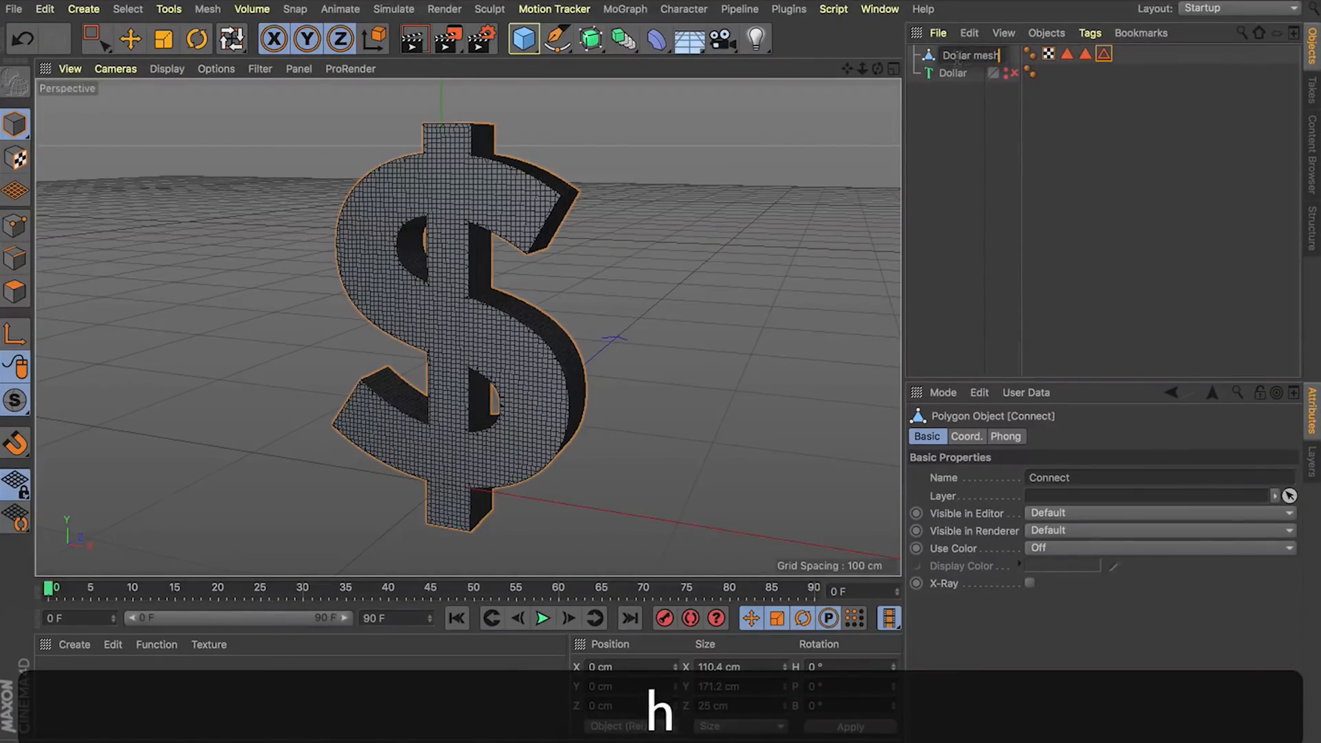
pyautogui.press('Return')
# Add a Cloth simulation tag to the Dollar mesh.
pyautogui.click(1093, 33)
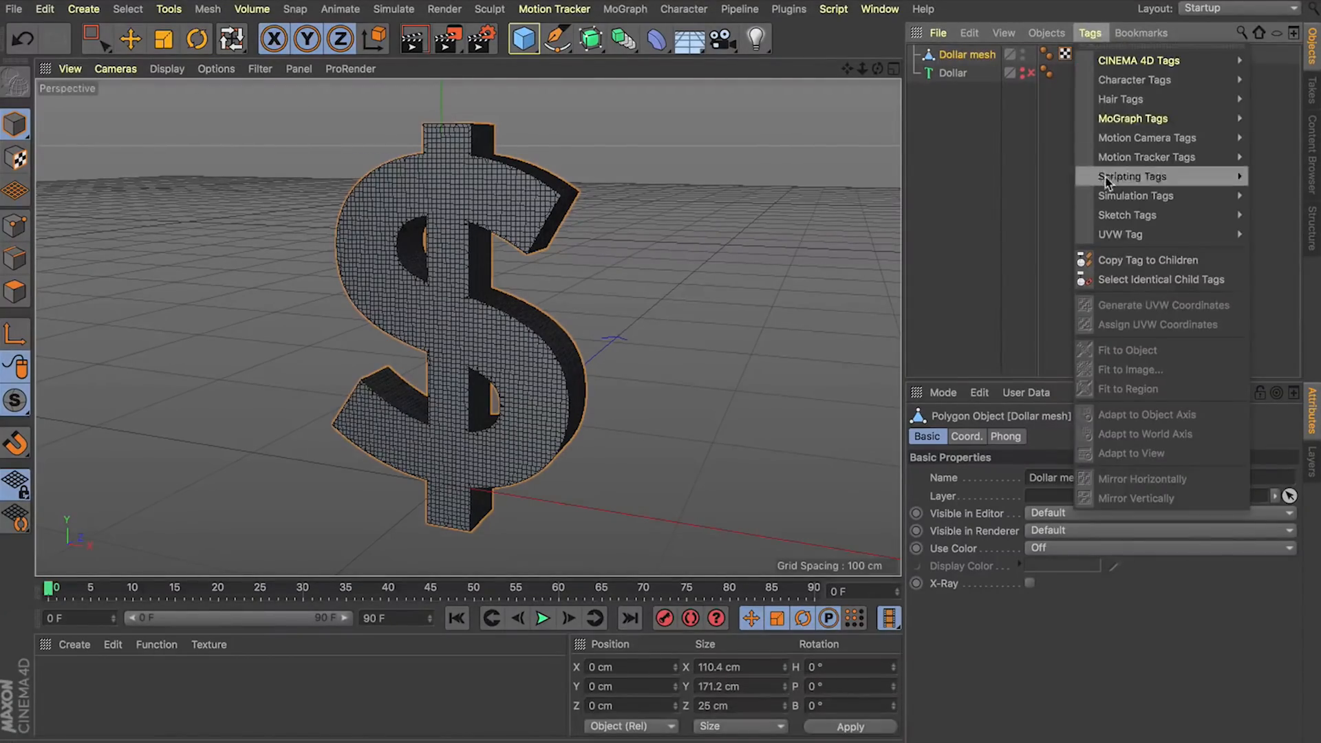
pyautogui.moveTo(1143, 196)
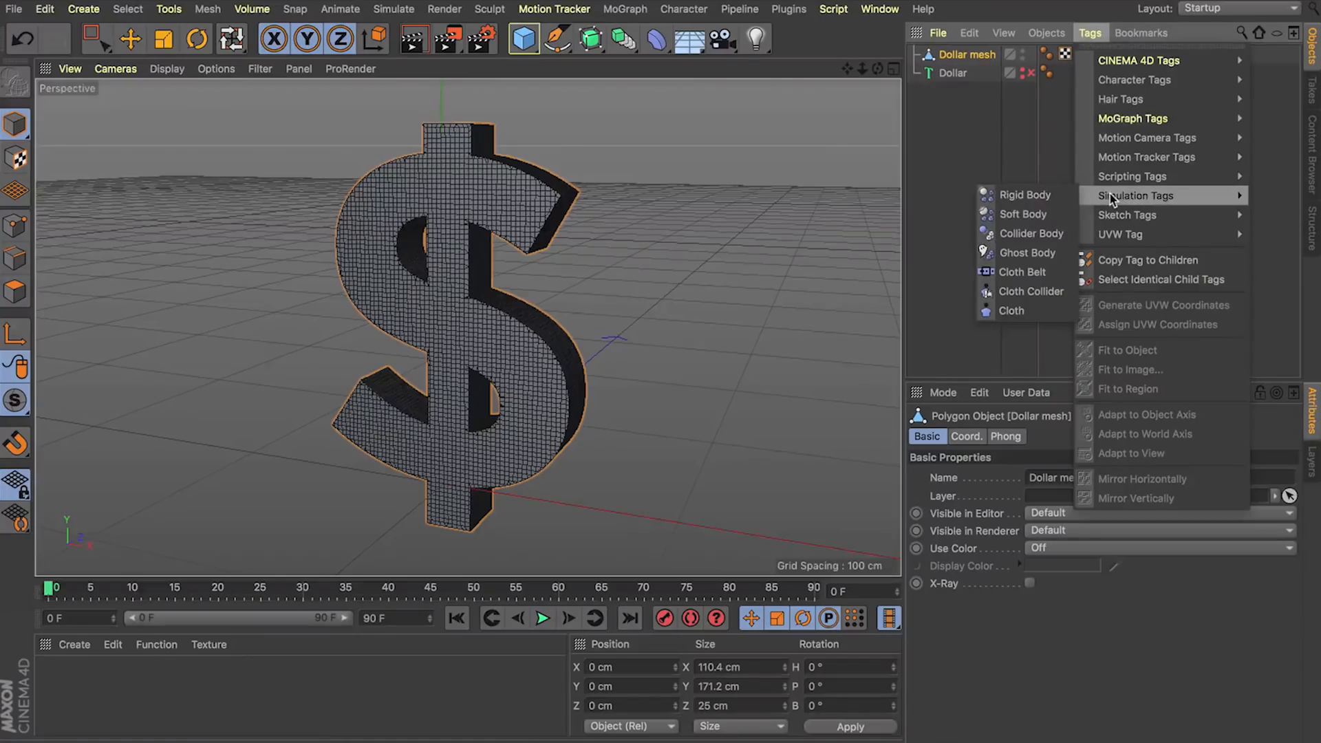
pyautogui.click(1006, 311)
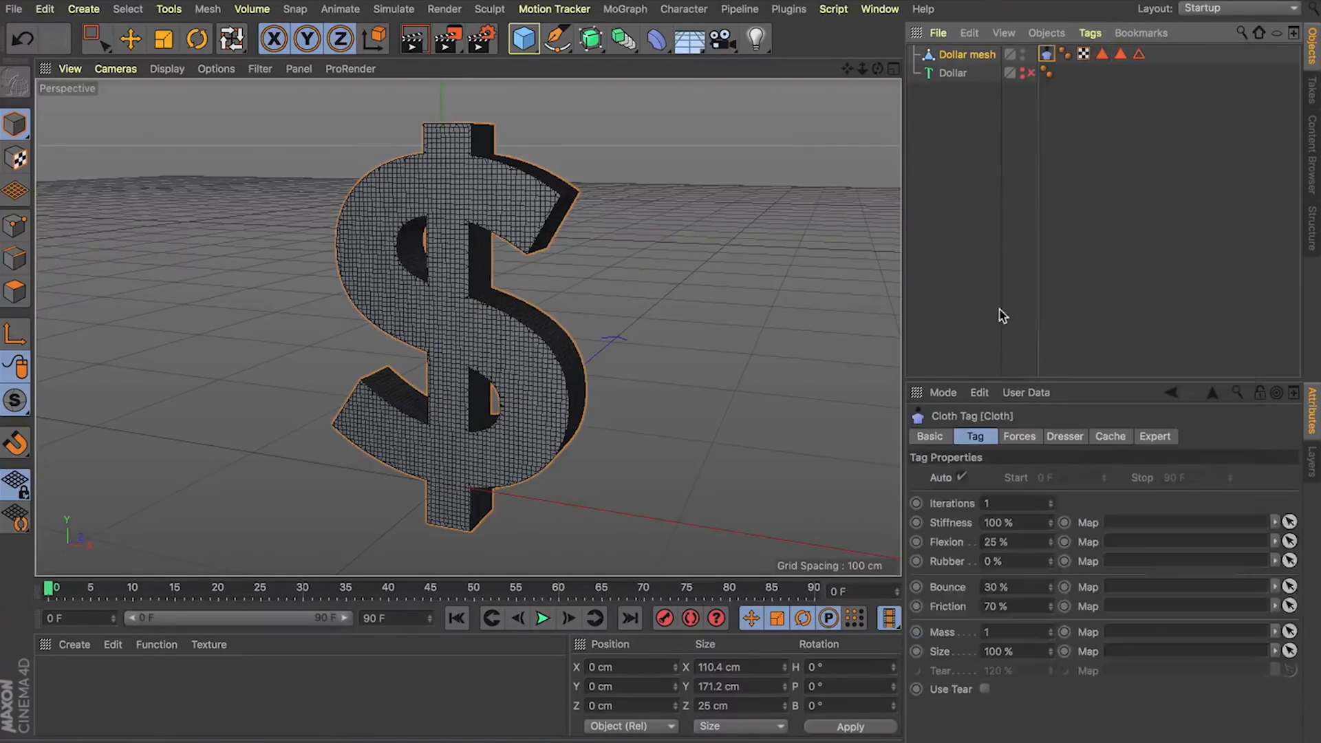
# Set the cloth's gravity to 0 and its drag to 5%.
pyautogui.click(1020, 436)
pyautogui.click(977, 436)
pyautogui.click(1026, 436)
pyautogui.click(976, 438)
pyautogui.click(1016, 438)
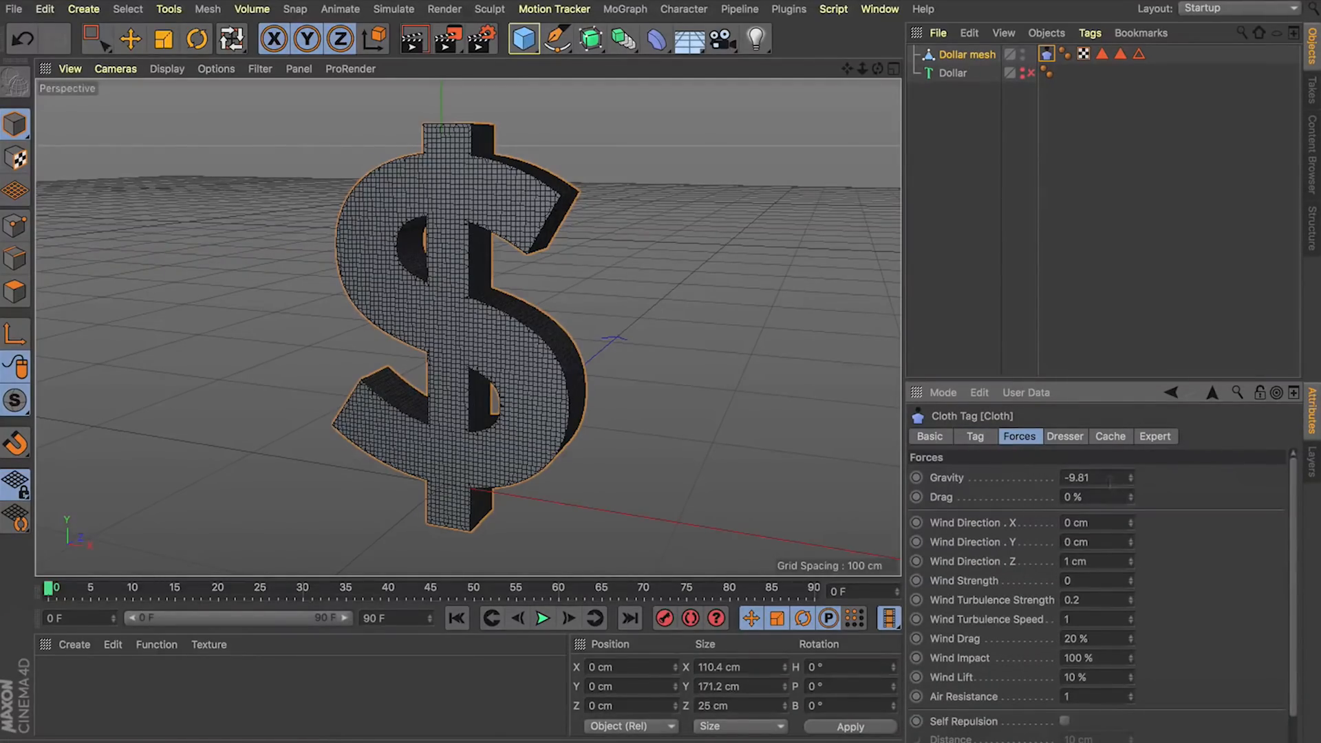
pyautogui.write('0')
pyautogui.press('Return')
pyautogui.write('5')
pyautogui.press('Return')
# Set the cloth's Z wind direction, wind strength, wind turbulence strength and wind turbulence speed to 0.
pyautogui.write('0')
pyautogui.press('Tab')
pyautogui.write('0')
pyautogui.press('Tab')
pyautogui.write('0')
pyautogui.press('Tab')
pyautogui.write('0')
pyautogui.press('Tab')
# Play the cloth simulation to check the force settings and rewind to the first frame.
pyautogui.click(543, 618)
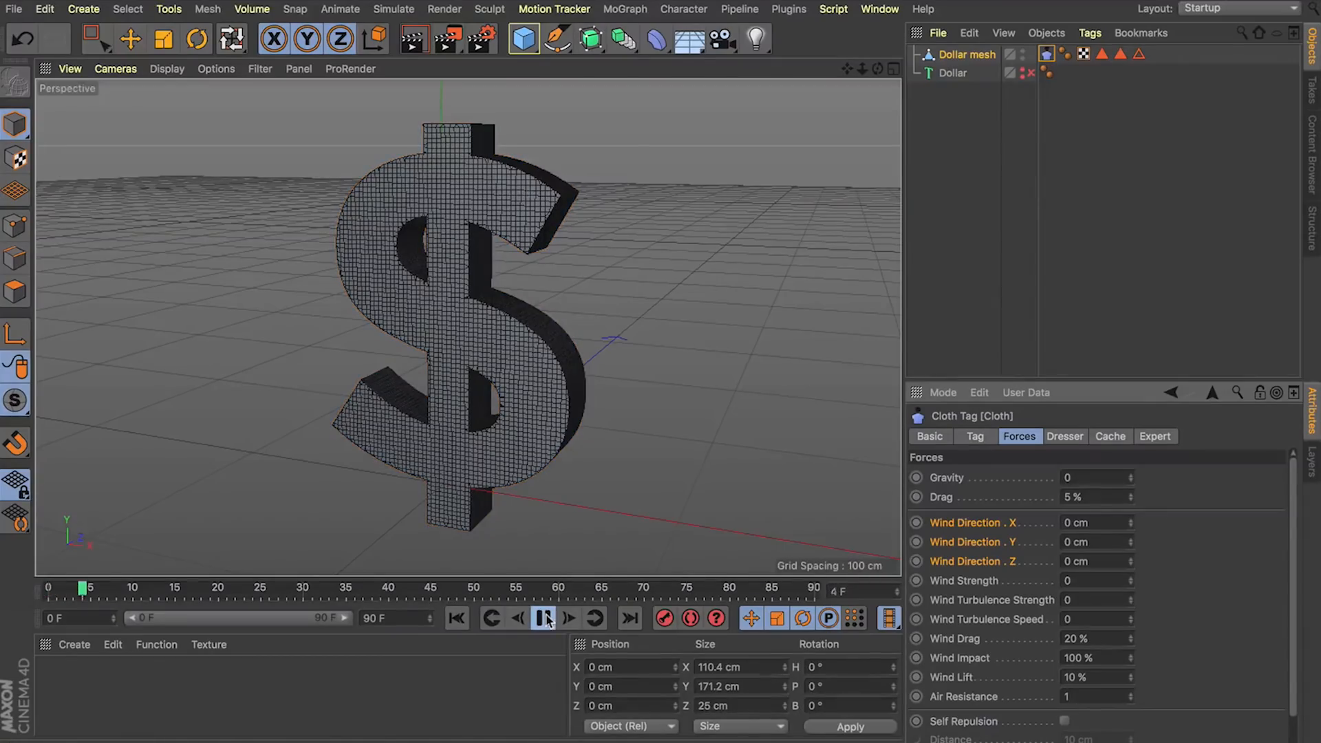
pyautogui.click(543, 618)
pyautogui.click(455, 618)
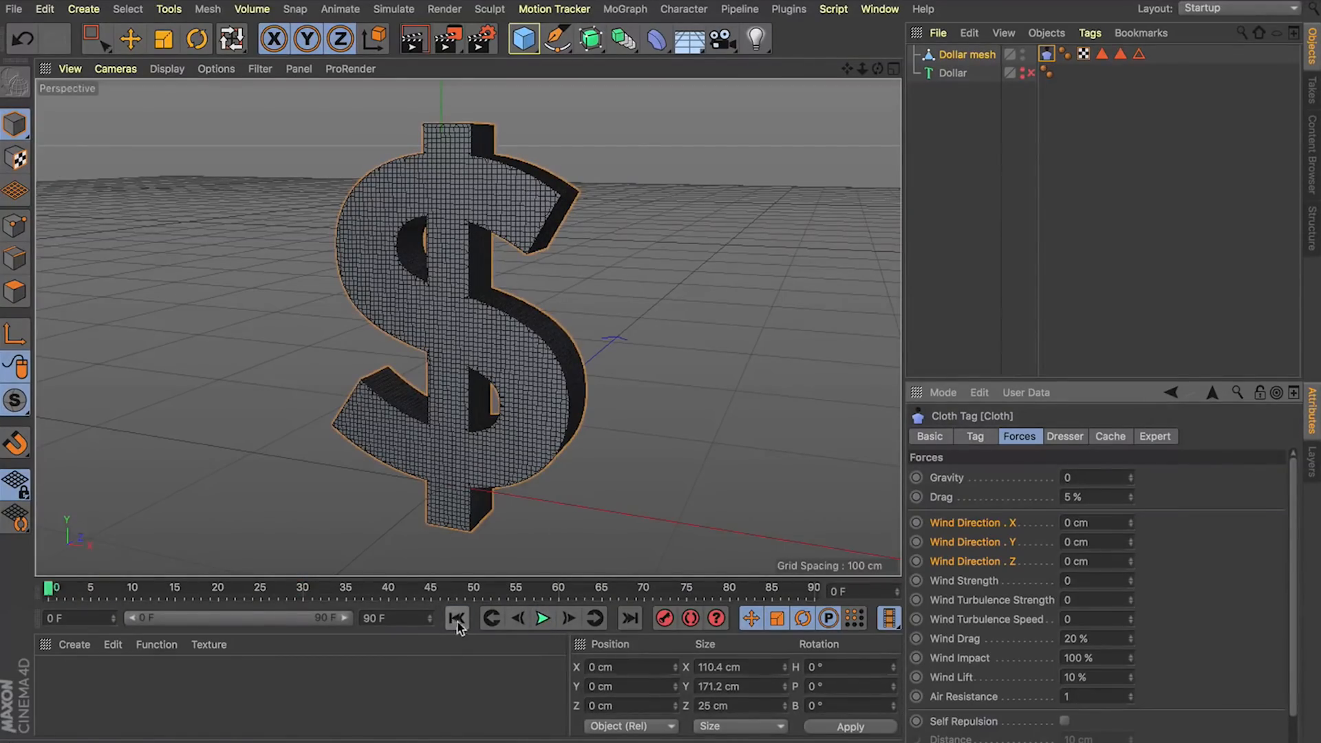
# Set the cloth's stiffness to 70% and its flexion to 0%.
pyautogui.click(981, 440)
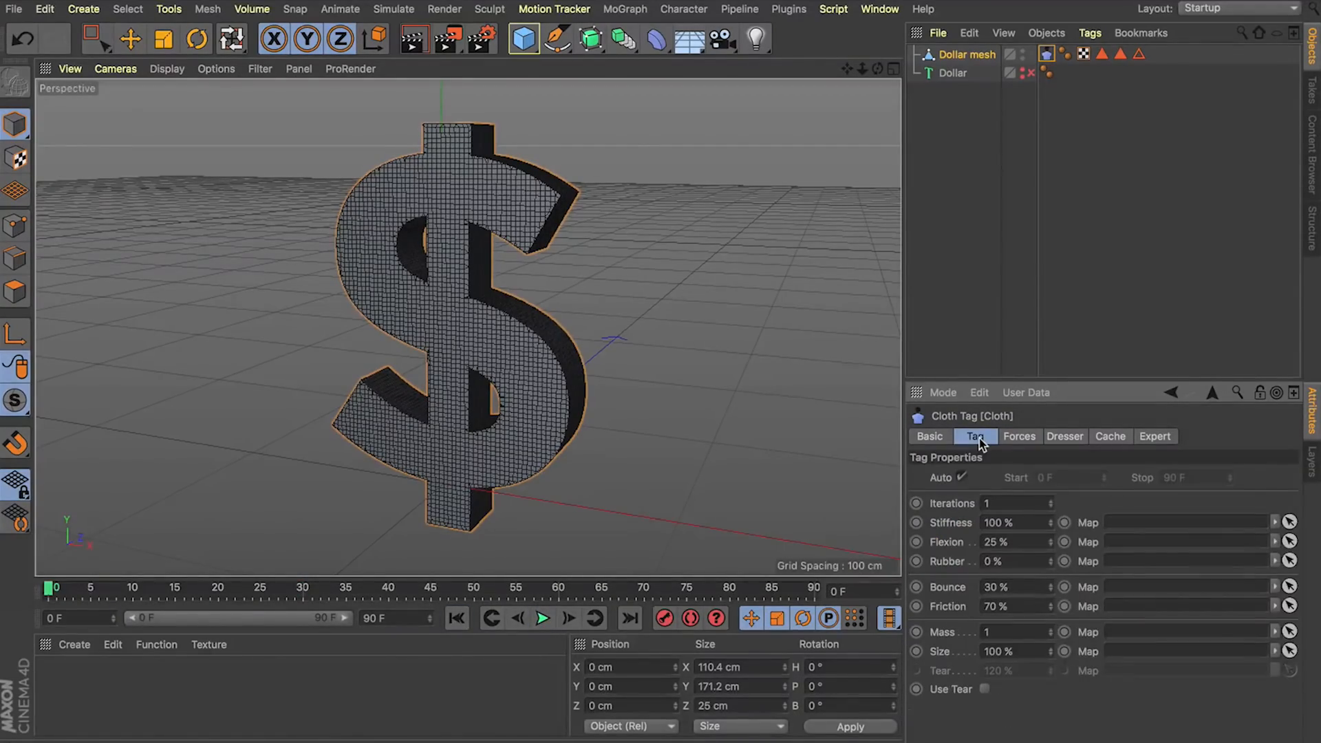
pyautogui.click(1027, 528)
pyautogui.write('70')
pyautogui.press('Return')
pyautogui.press('Tab')
pyautogui.write('0')
pyautogui.press('Tab')
# Set the cloth's size to 125% so the mesh expands during simulation.
pyautogui.doubleClick(1021, 654)
pyautogui.write('125')
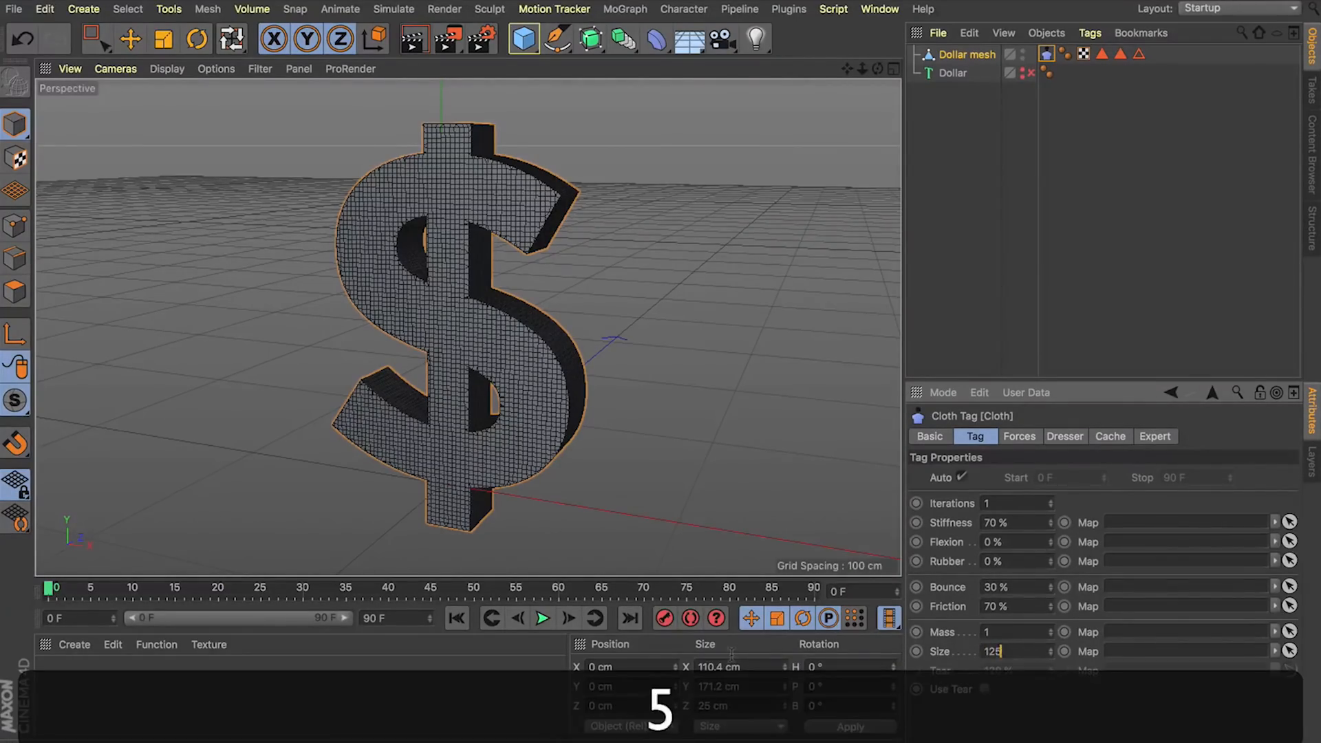
pyautogui.press('Return')
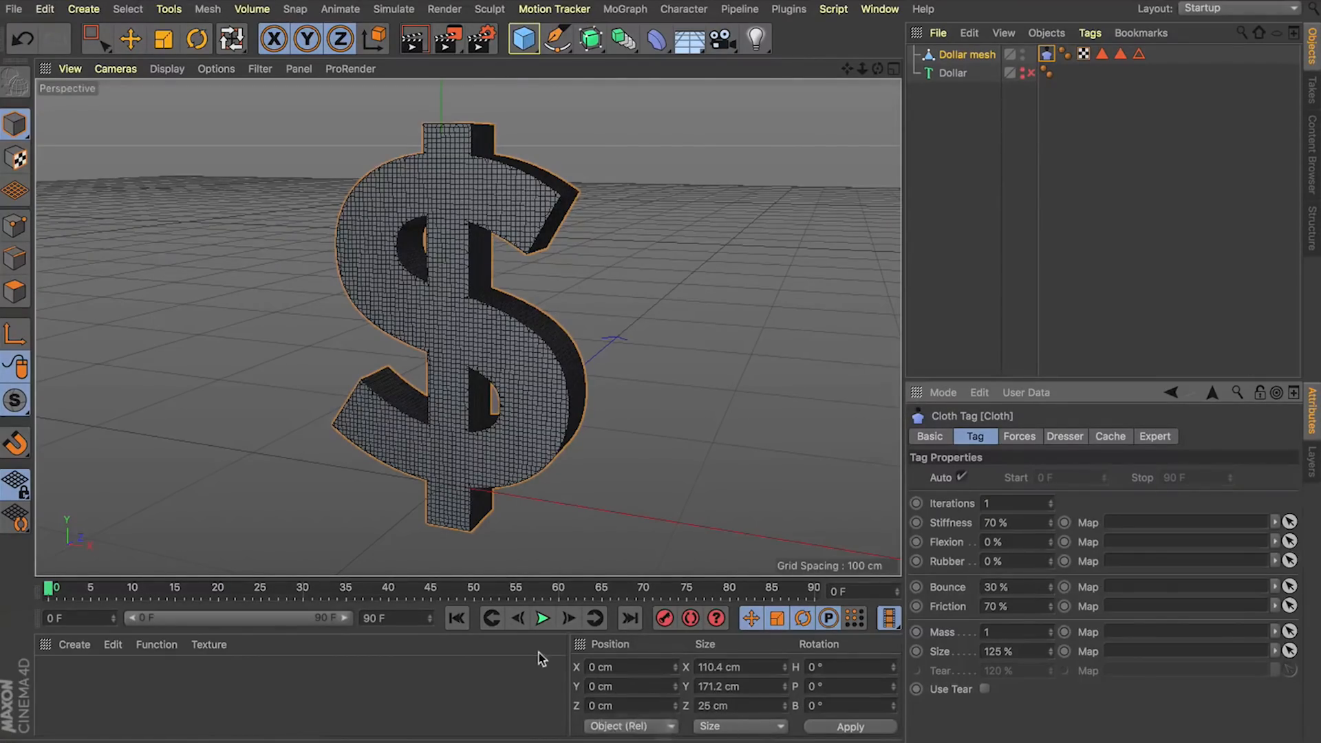
# Play the simulation to preview the crumpled, enlarged dollar sign and return to frame 0.
pyautogui.click(543, 619)
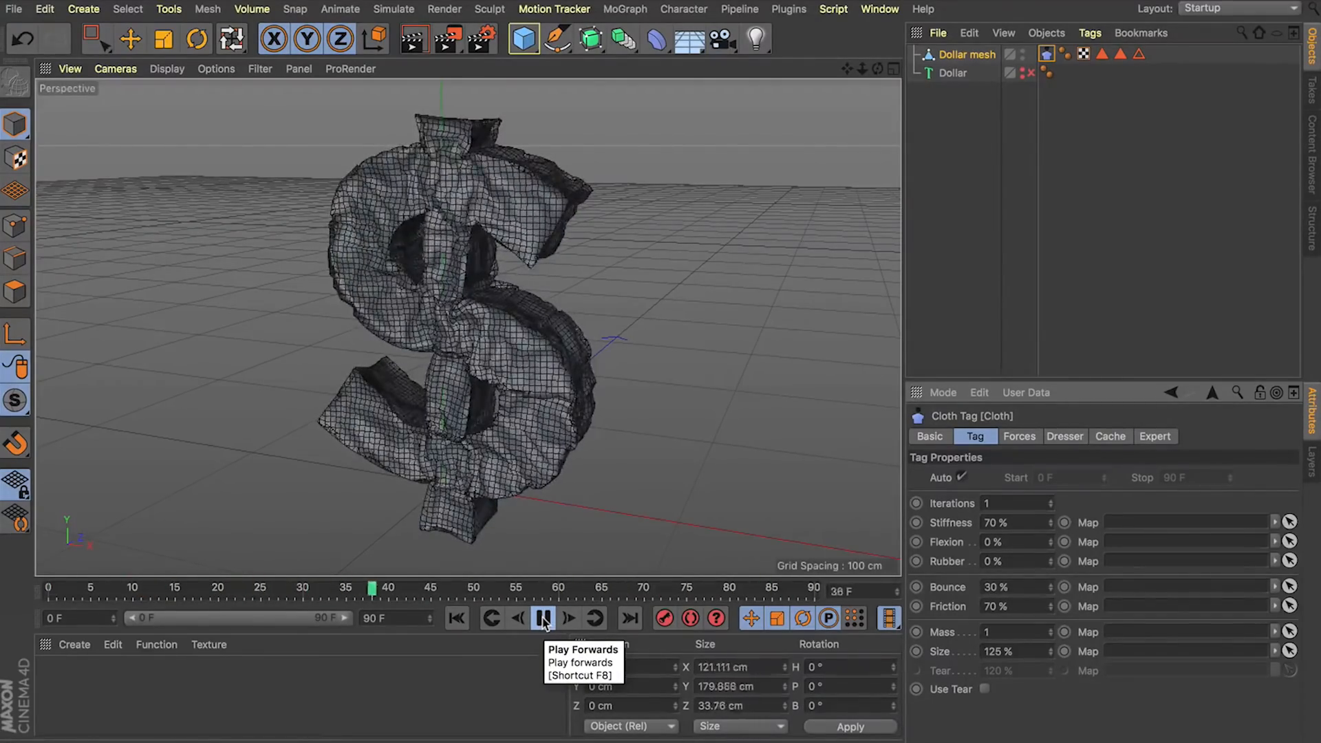
pyautogui.click(543, 619)
pyautogui.click(456, 619)
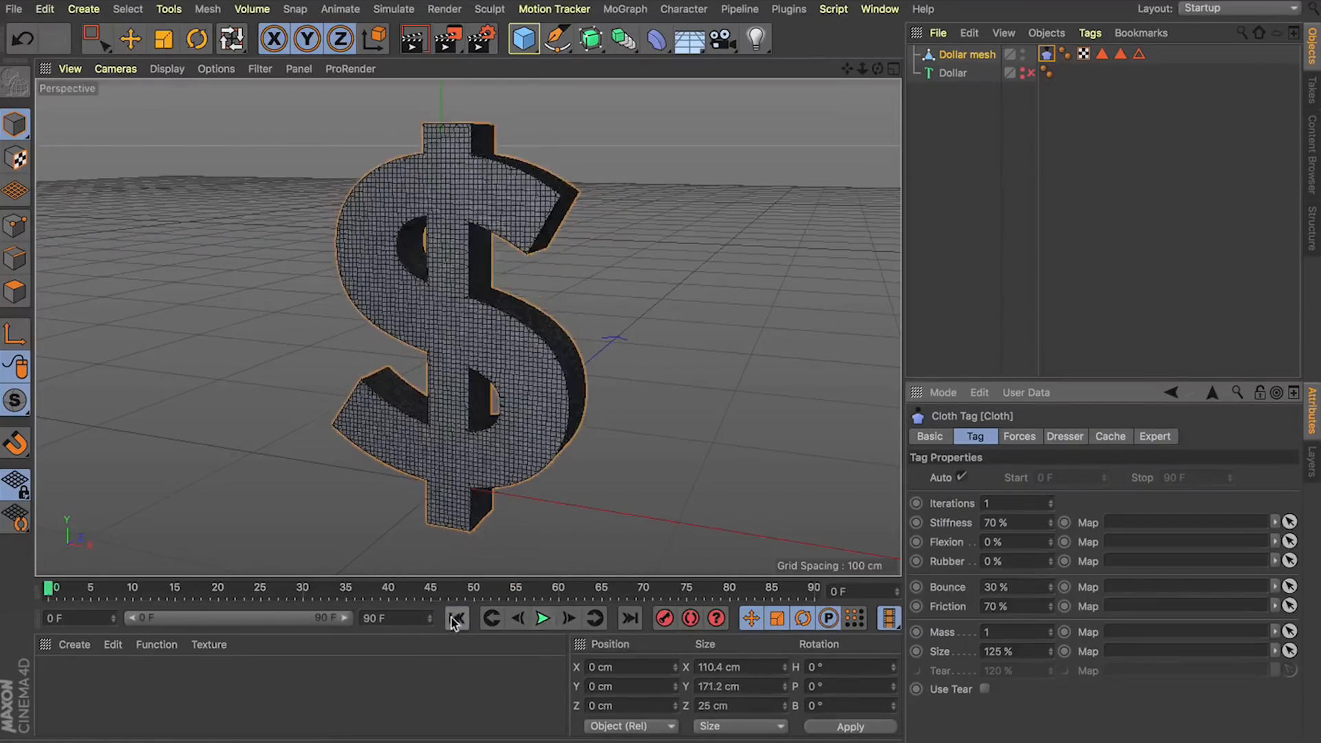
# Add an Attractor particle force to the scene and activate the Move tool.
pyautogui.click(433, 331)
pyautogui.click(394, 8)
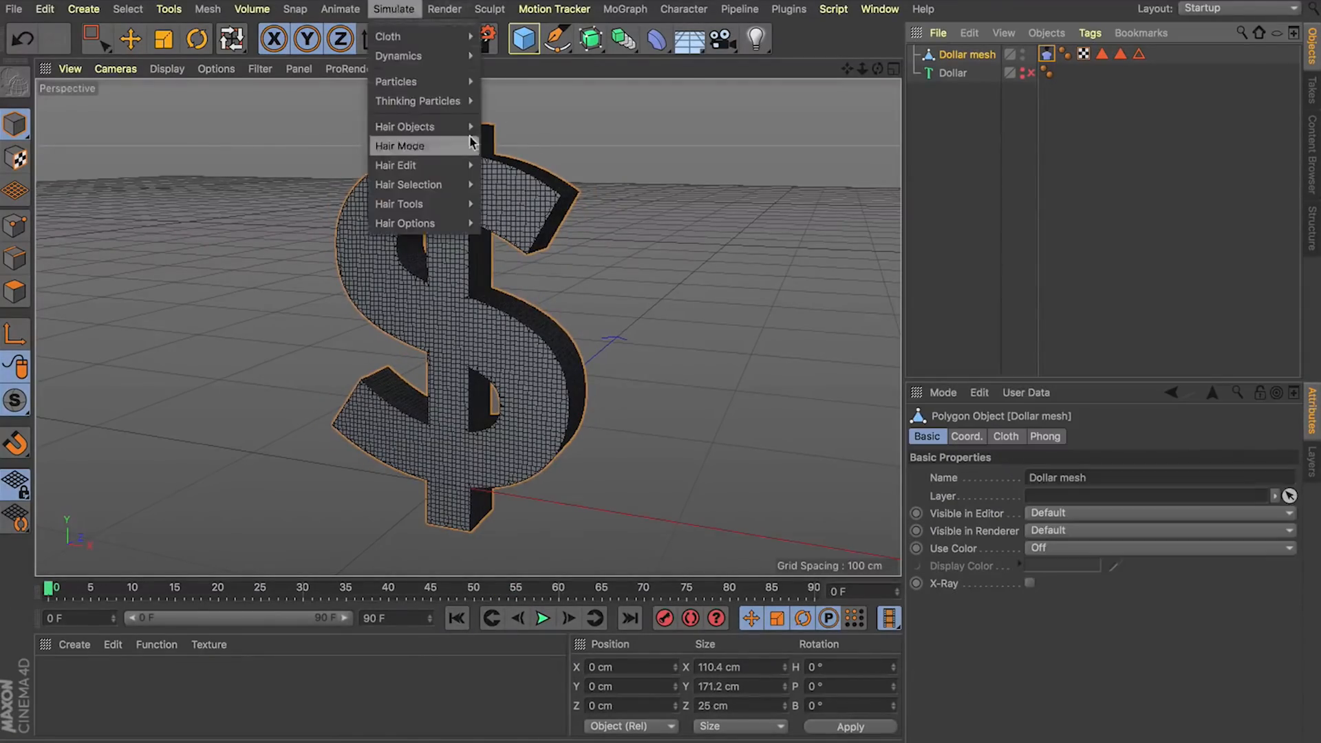
pyautogui.moveTo(441, 81)
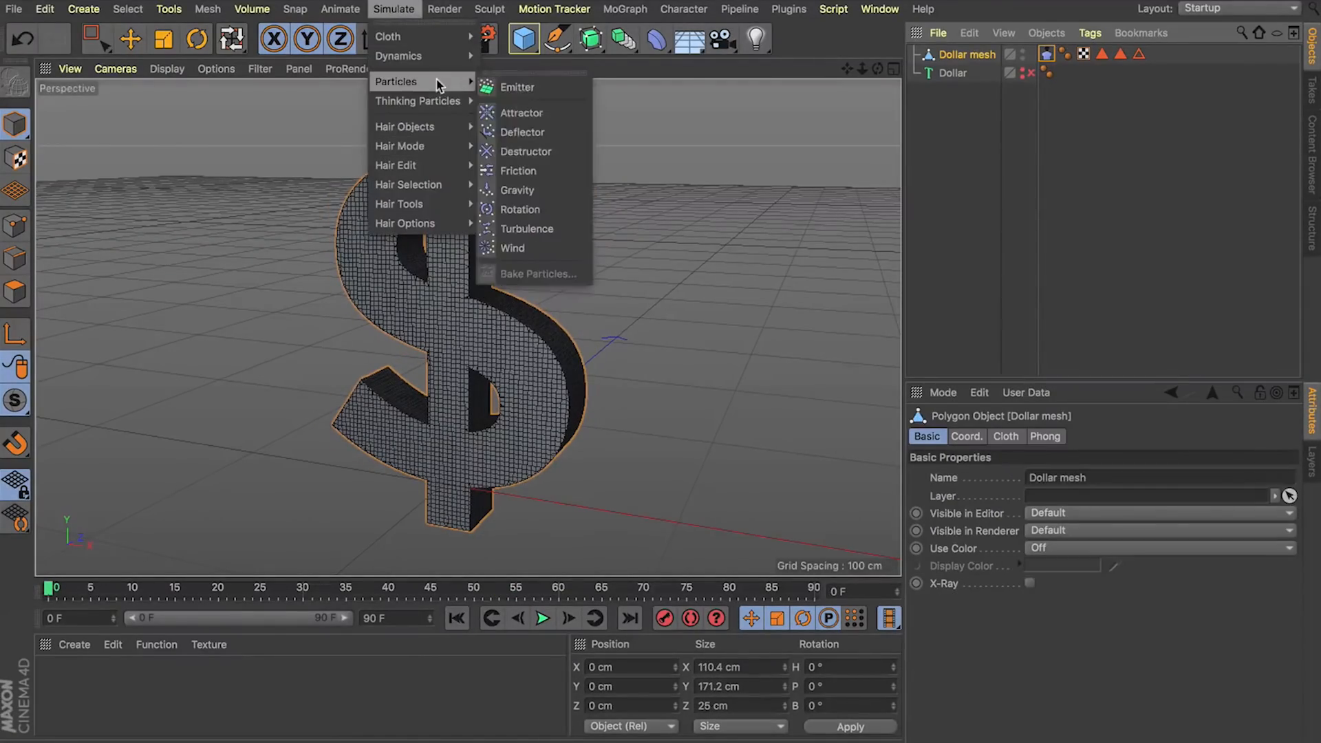
pyautogui.click(570, 120)
pyautogui.press('e')
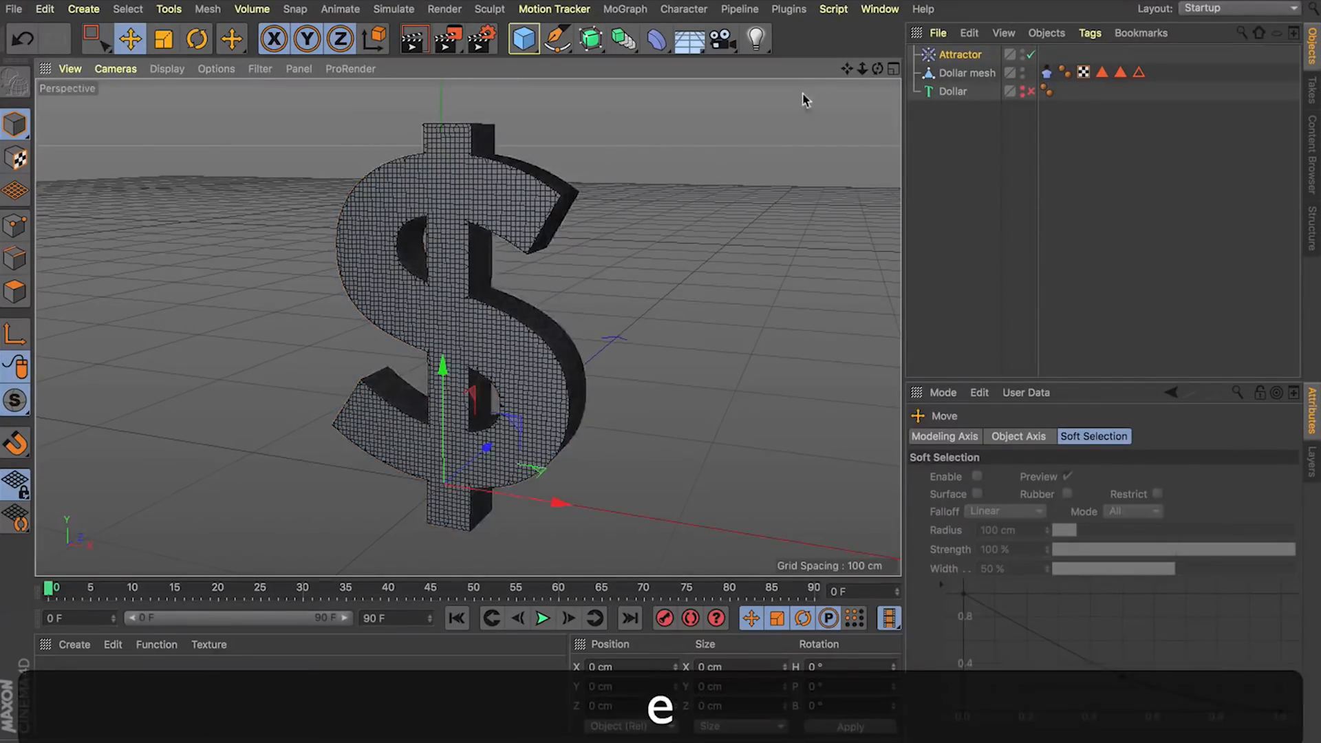
# Move the Attractor to the center of the dollar sign, at about X 0.9, Y 71.4 and Z 12.5 cm.
pyautogui.click(895, 71)
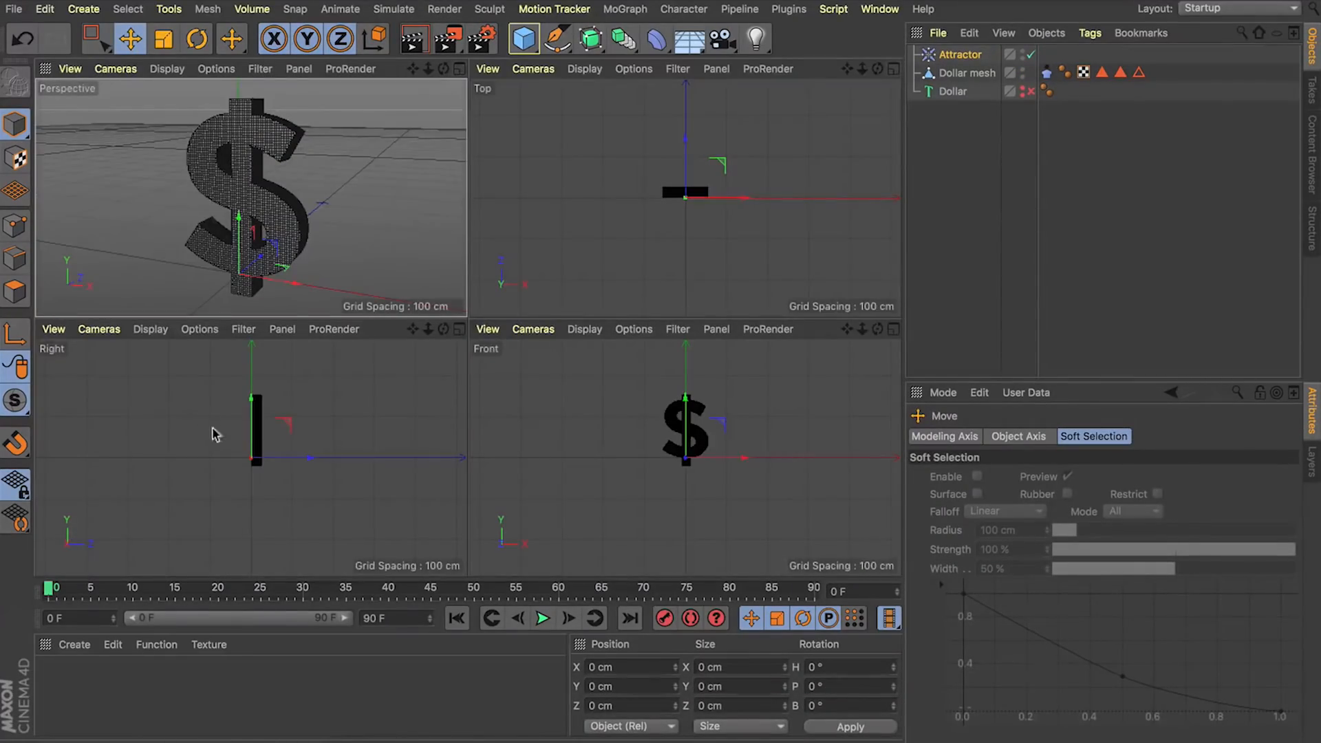
pyautogui.scroll(10, 245, 437)
pyautogui.moveTo(291, 515); pyautogui.dragTo(308, 515)
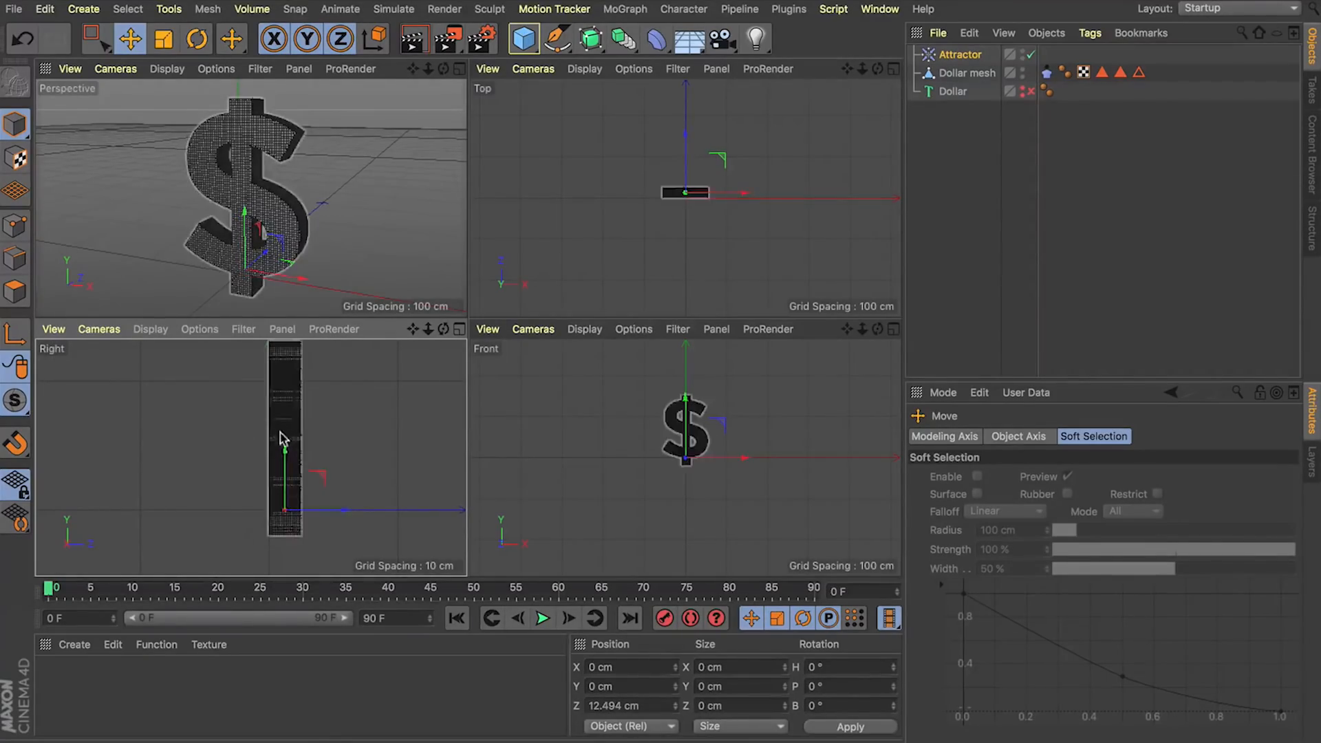
pyautogui.scroll(10, 713, 437)
pyautogui.moveTo(631, 462); pyautogui.dragTo(635, 378)
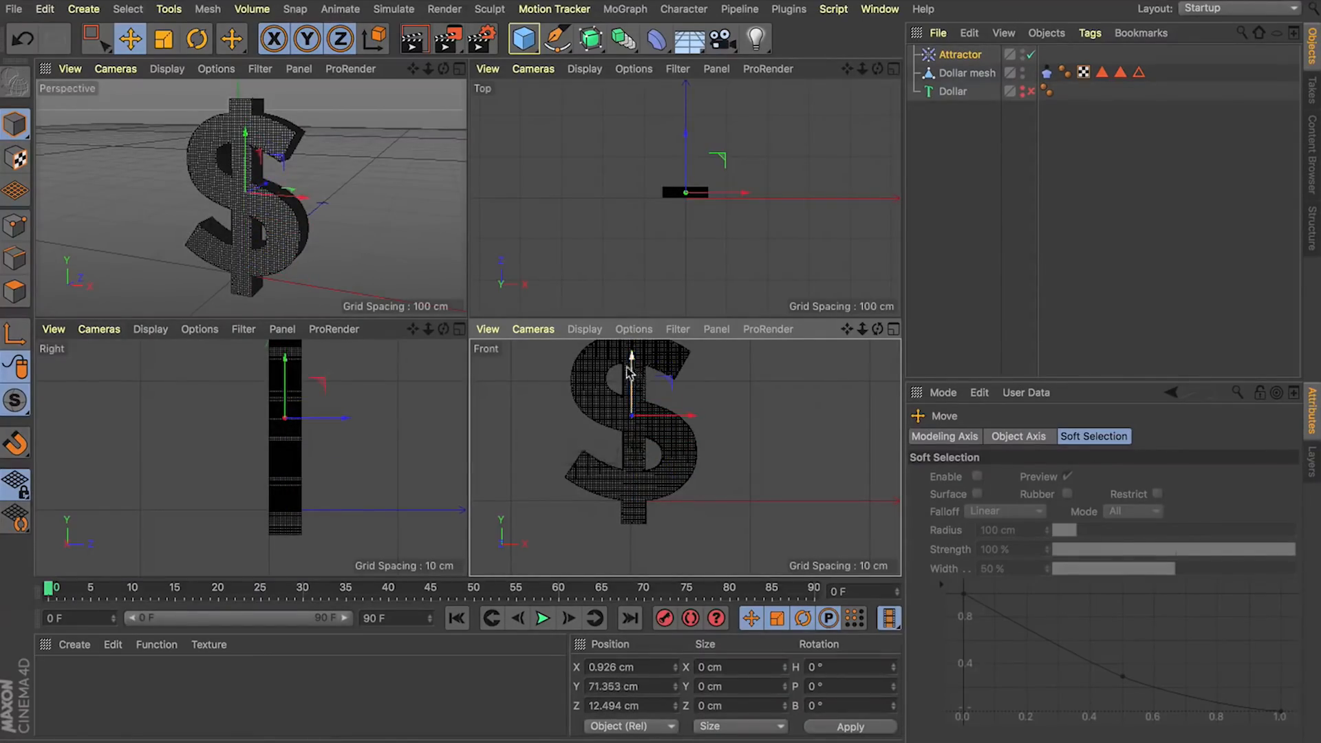
# Play the simulation in the perspective view to preview the centered Attractor's effect, and return to frame 0.
pyautogui.click(460, 69)
pyautogui.moveTo(863, 71); pyautogui.dragTo(879, 71)
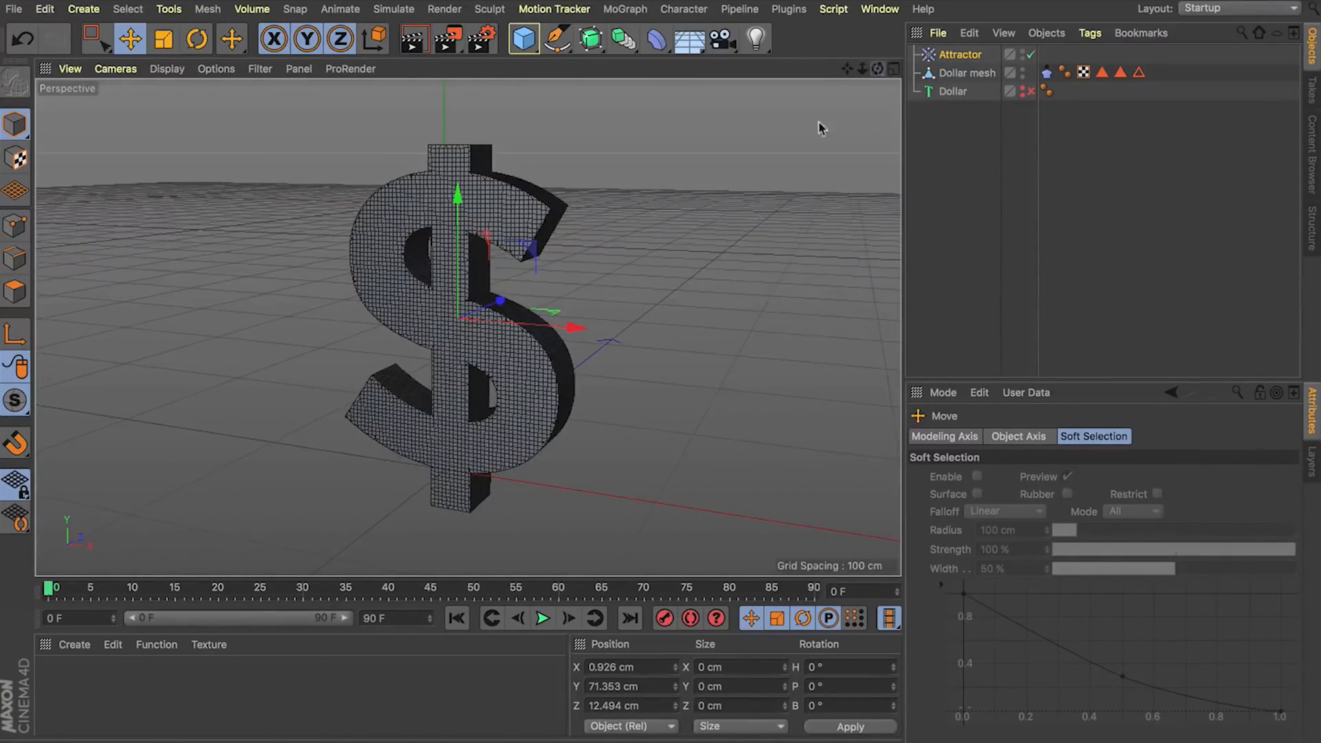
pyautogui.click(542, 619)
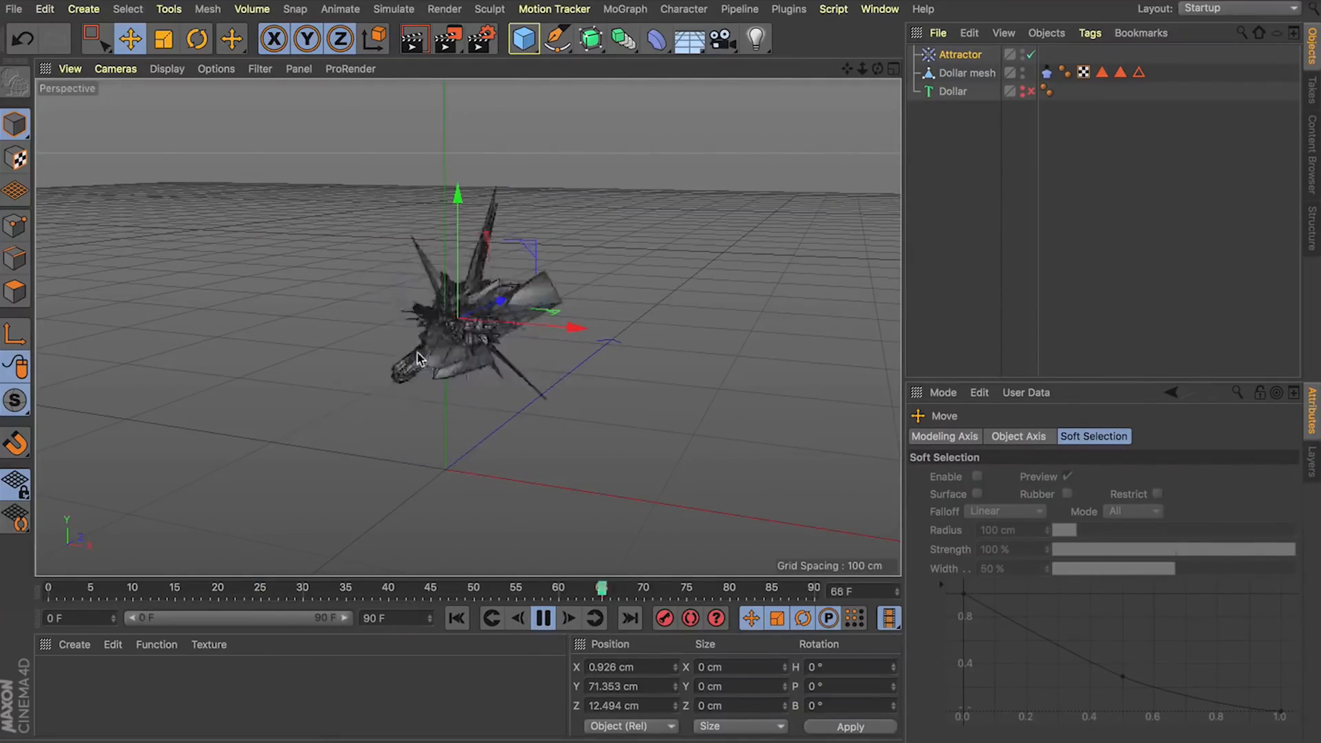
pyautogui.click(542, 619)
pyautogui.click(457, 619)
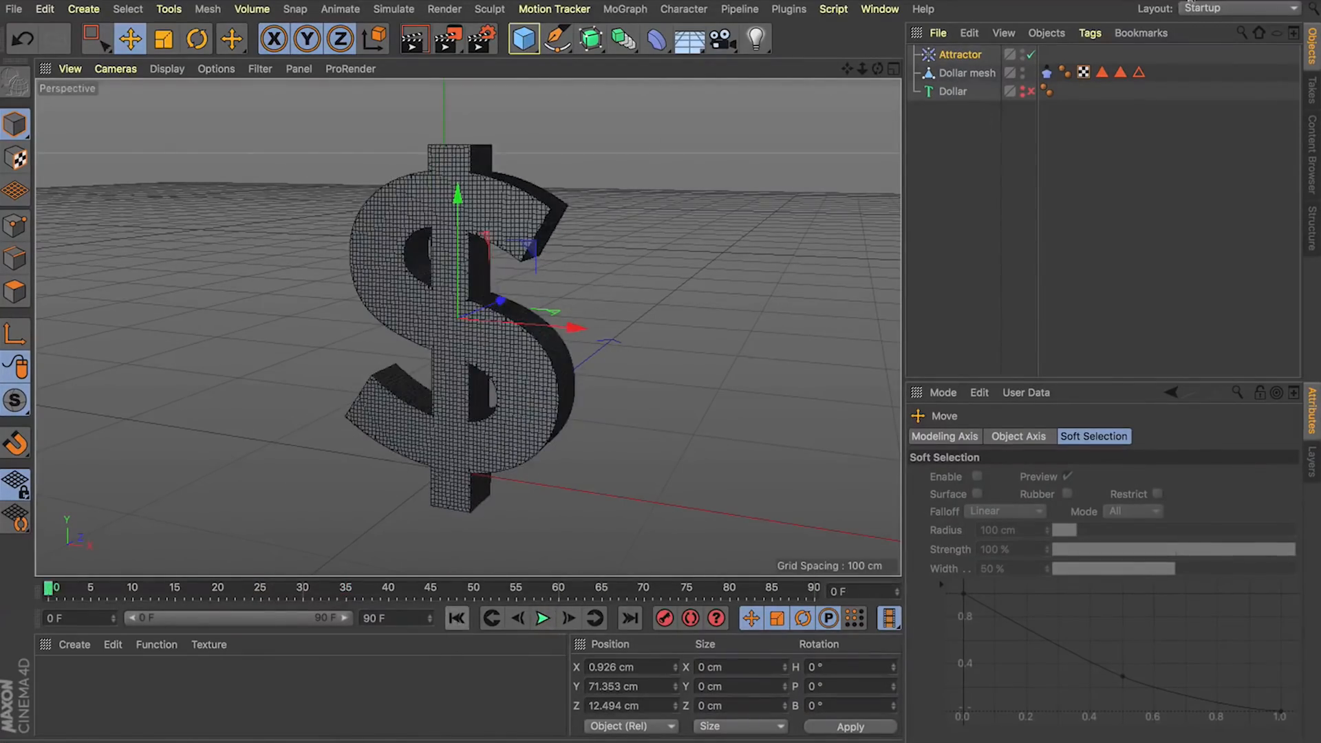
# Set the Attractor's strength to -20 so it pushes the mesh outward.
pyautogui.click(981, 54)
pyautogui.click(1016, 477)
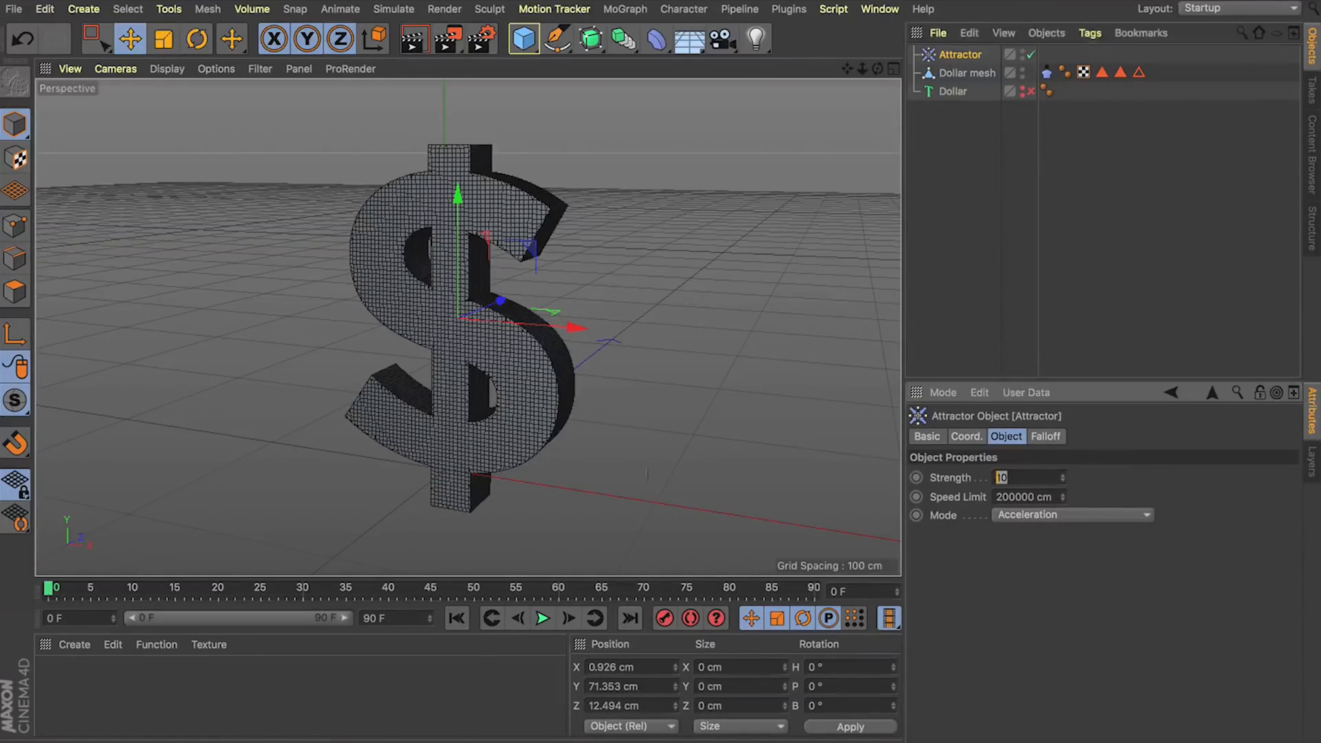
pyautogui.write('-2')
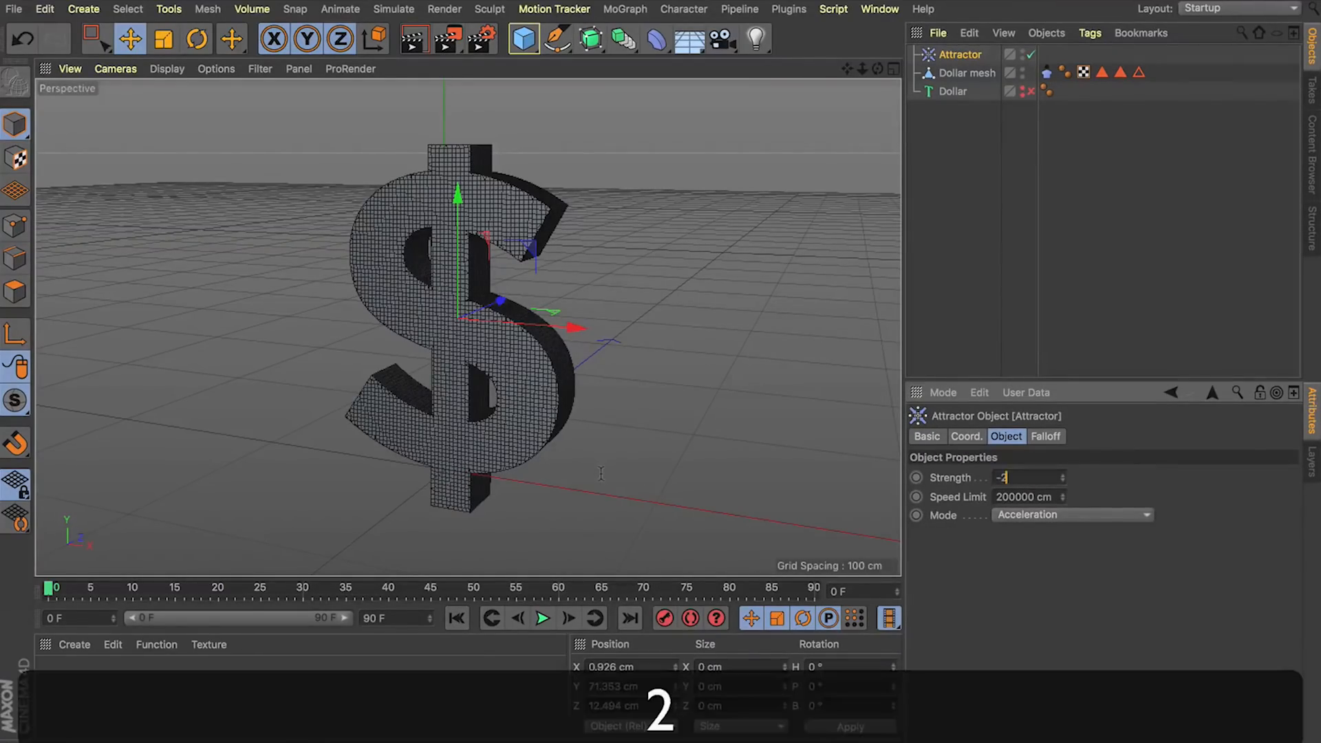
pyautogui.write('0')
pyautogui.press('Return')
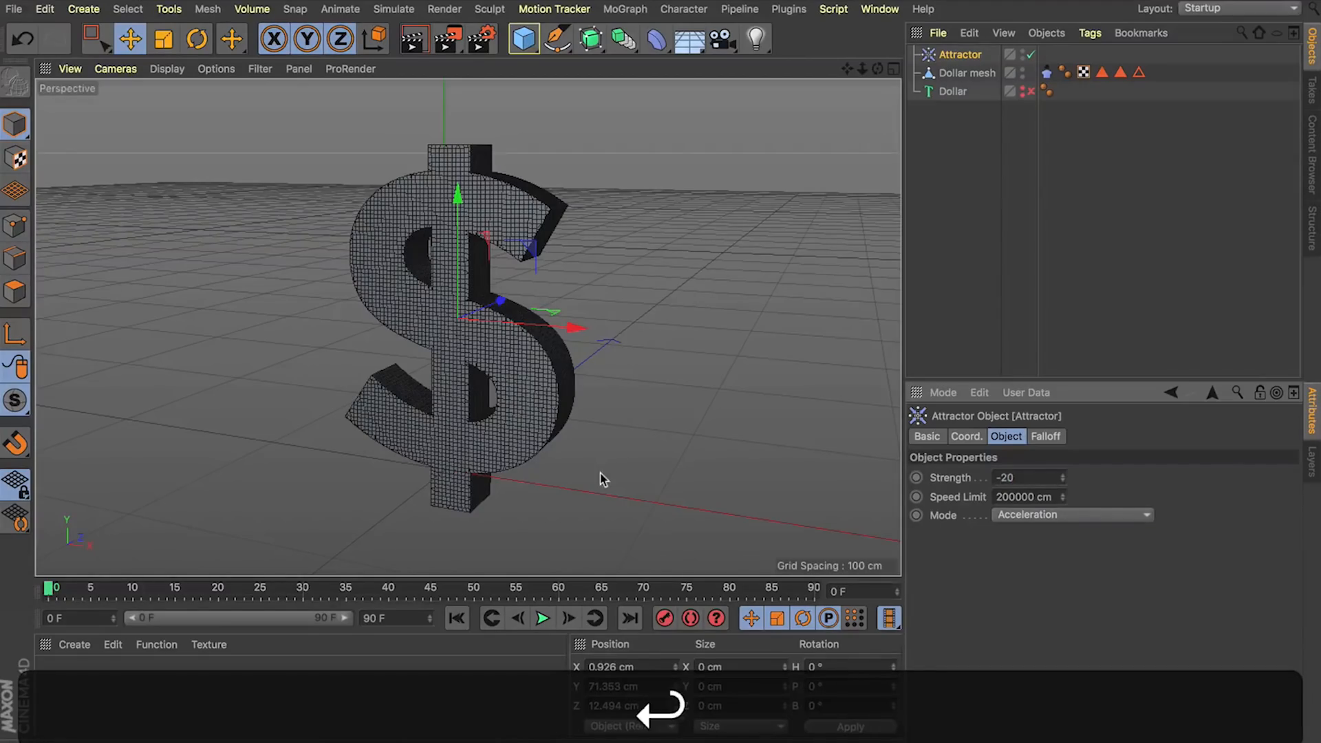
# Play the simulation to preview the repelling Attractor and return to frame 0.
pyautogui.click(542, 618)
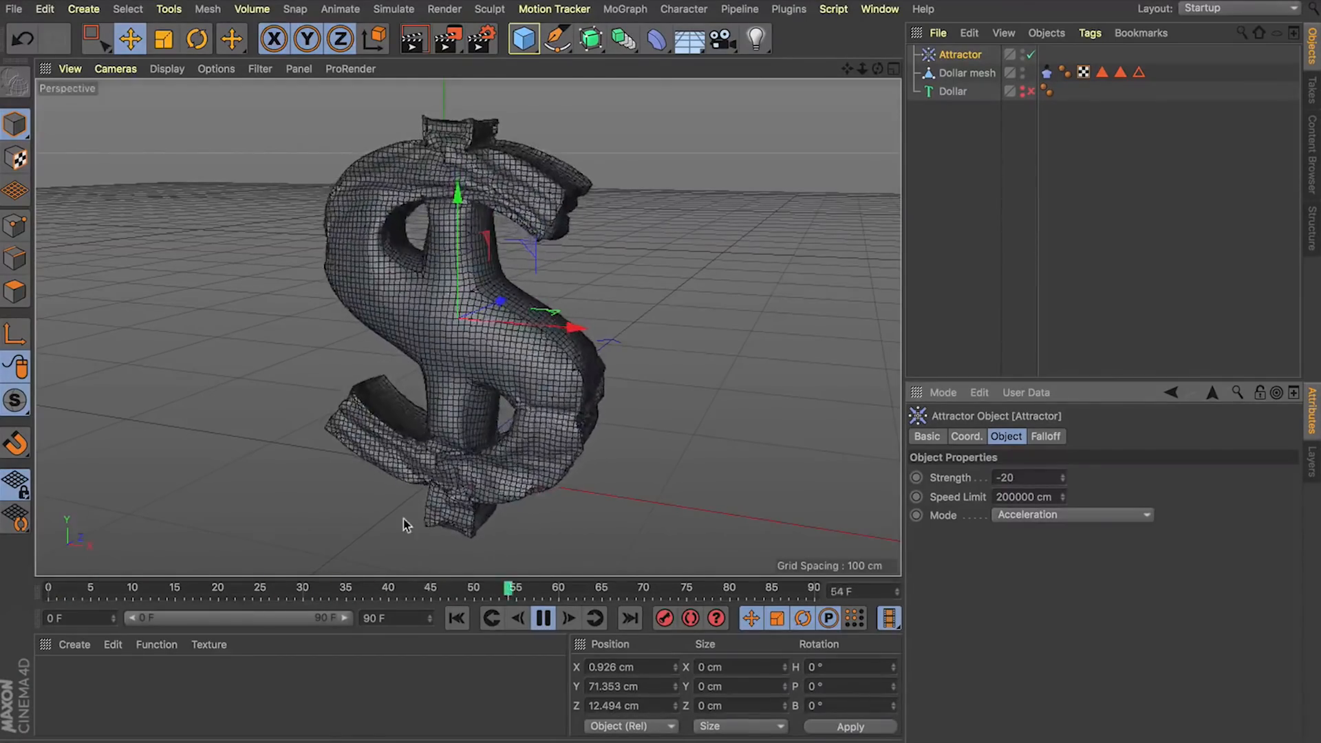
pyautogui.click(456, 618)
pyautogui.click(456, 618)
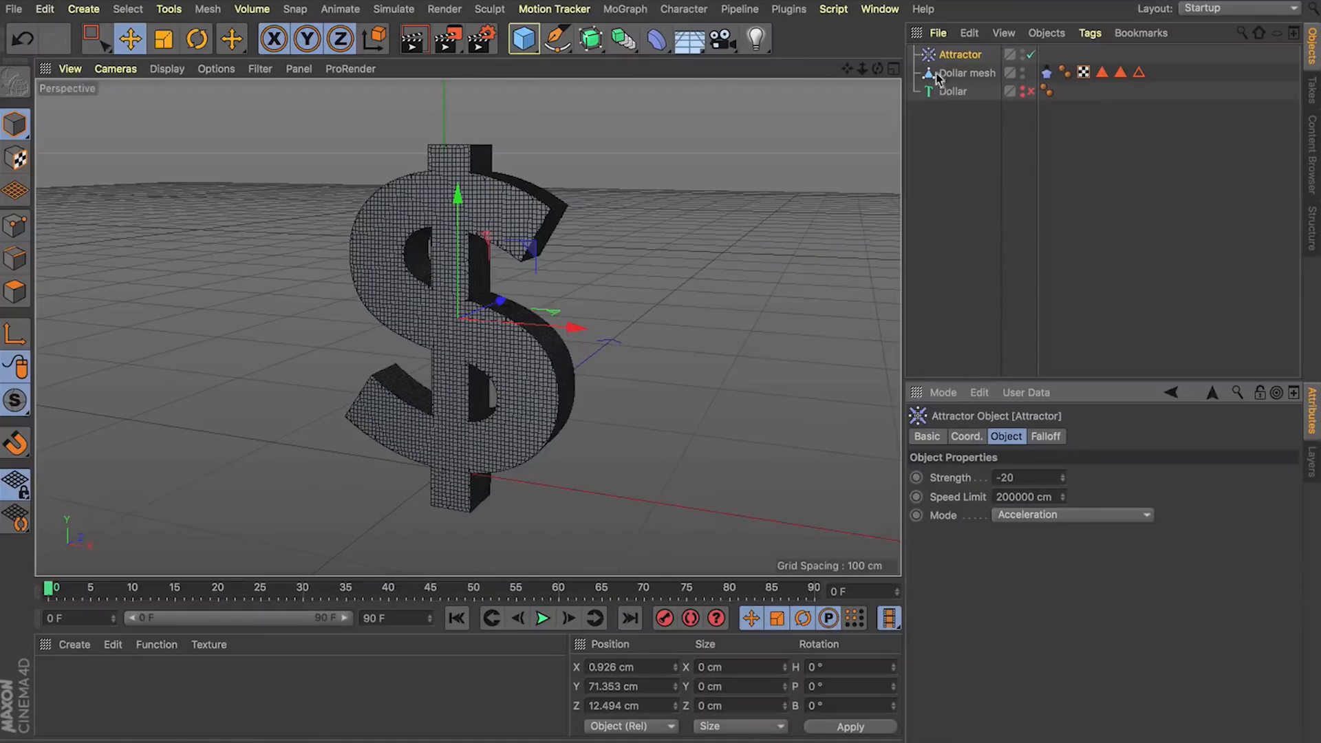
# Add a Spherical Field to the Attractor's falloff and set its size to 50 cm.
pyautogui.click(1046, 439)
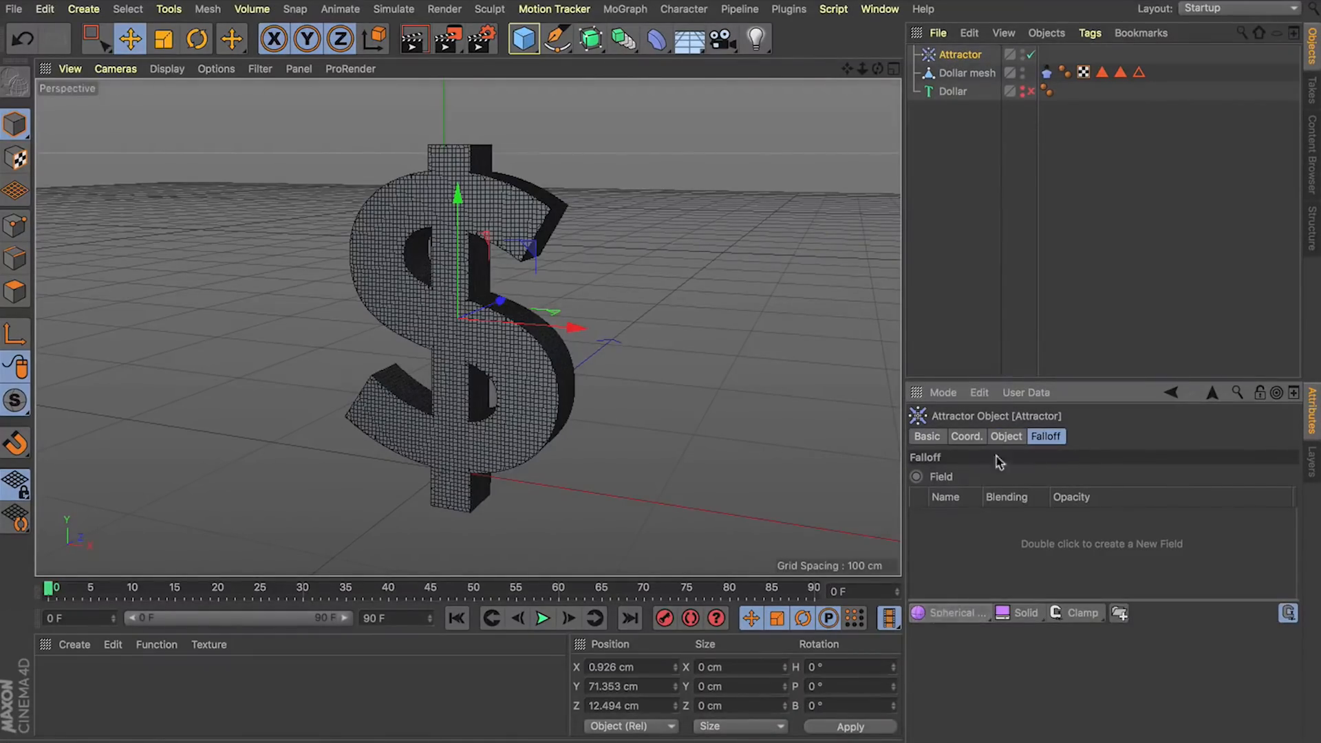
pyautogui.click(938, 618)
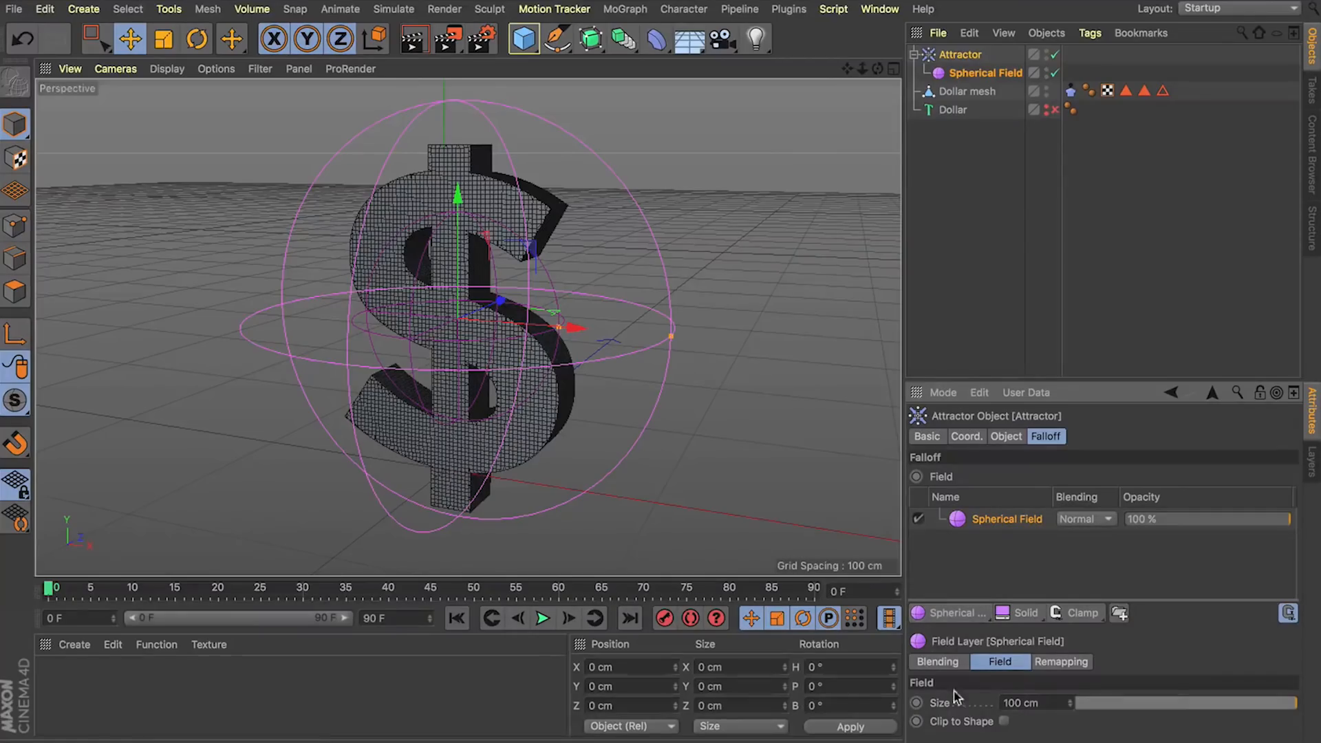
pyautogui.moveTo(1052, 703); pyautogui.dragTo(654, 706)
pyautogui.write('50')
pyautogui.press('Return')
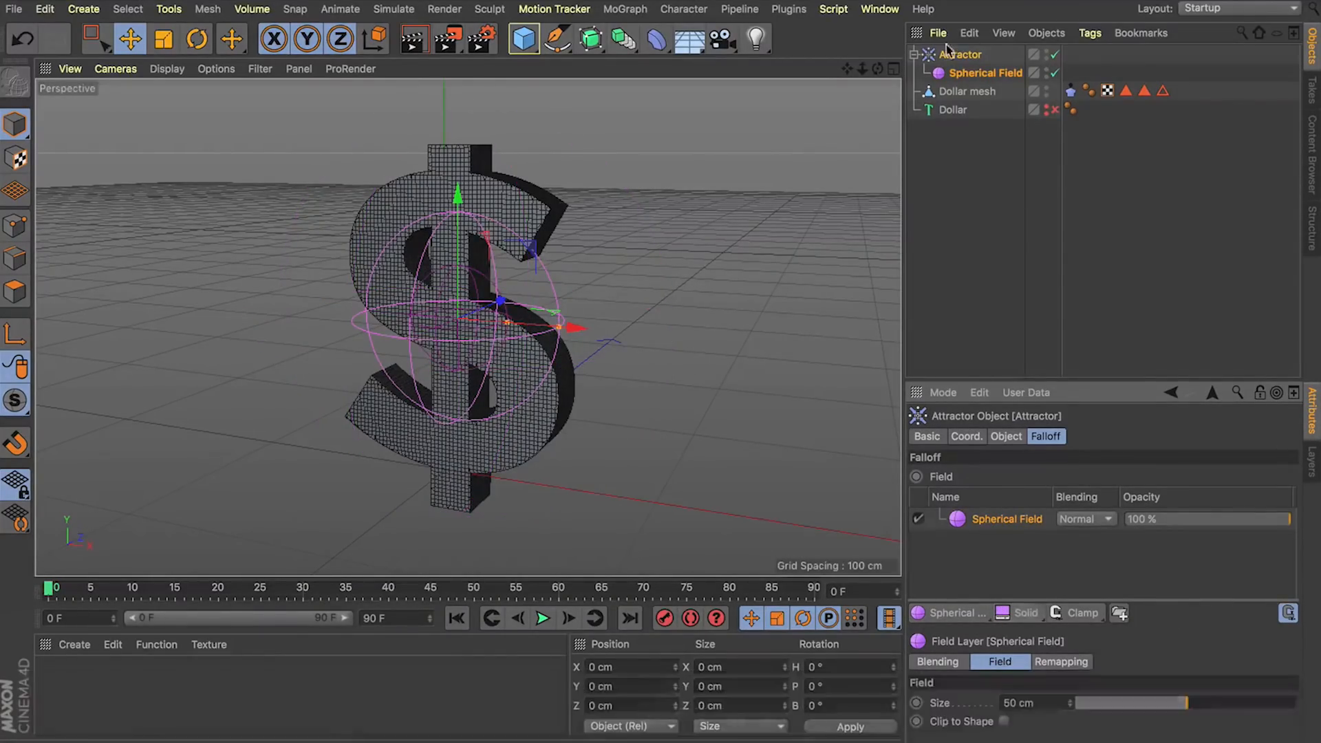
# Reduce the Spherical Field's size to 20 cm.
pyautogui.moveTo(877, 69)
pyautogui.mouseDown()
pyautogui.moveTo(823, 71)
pyautogui.moveTo(888, 69)
pyautogui.moveTo(857, 72)
pyautogui.moveTo(869, 79)
pyautogui.mouseUp()
pyautogui.doubleClick(1042, 698)
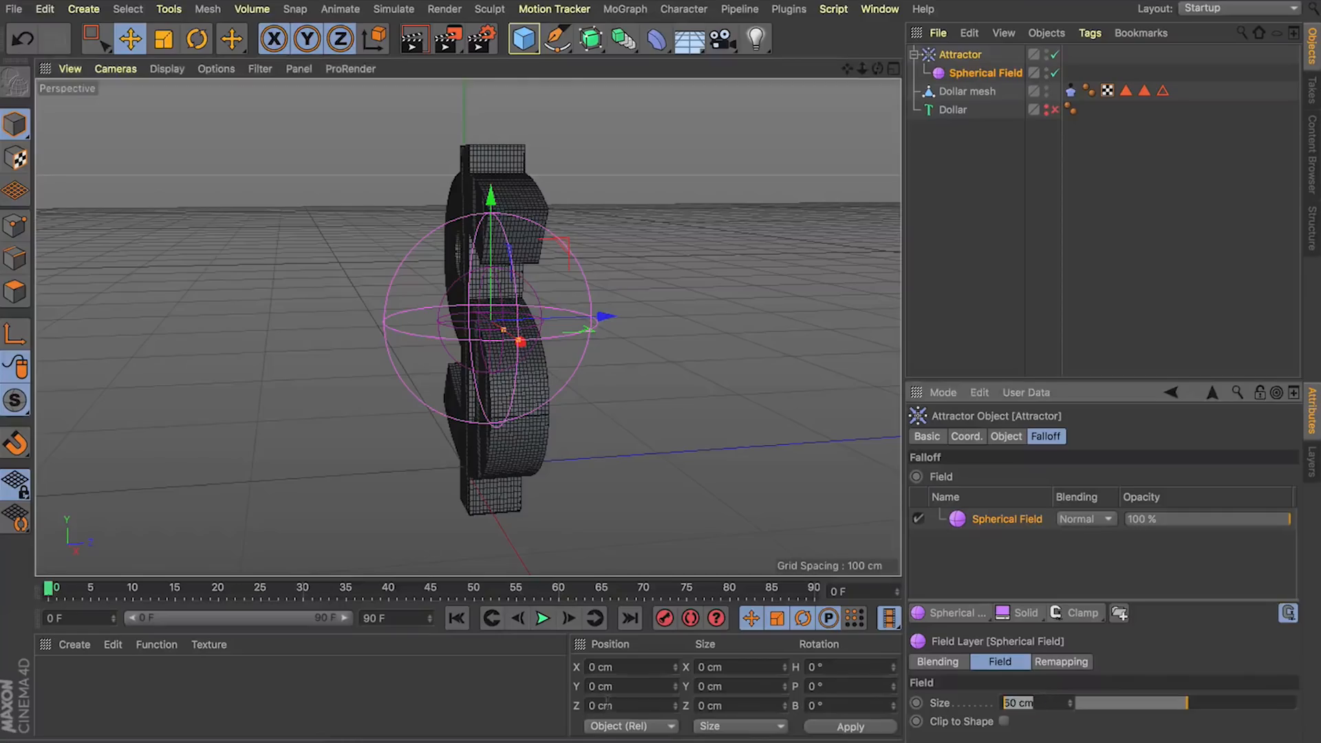
pyautogui.write('20')
pyautogui.press('Return')
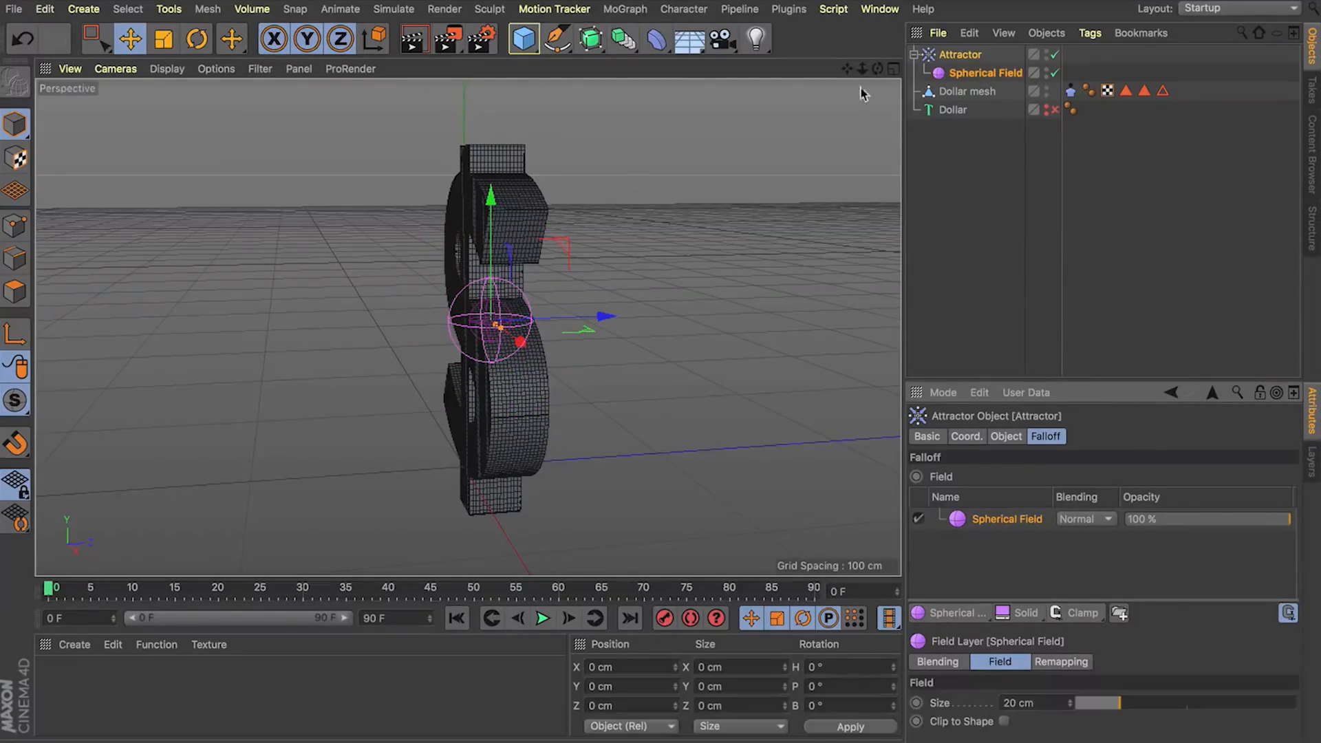
# Play the simulation with the 20 cm field and examine the bulge at the dollar sign's center up close.
pyautogui.moveTo(878, 68); pyautogui.dragTo(763, 76)
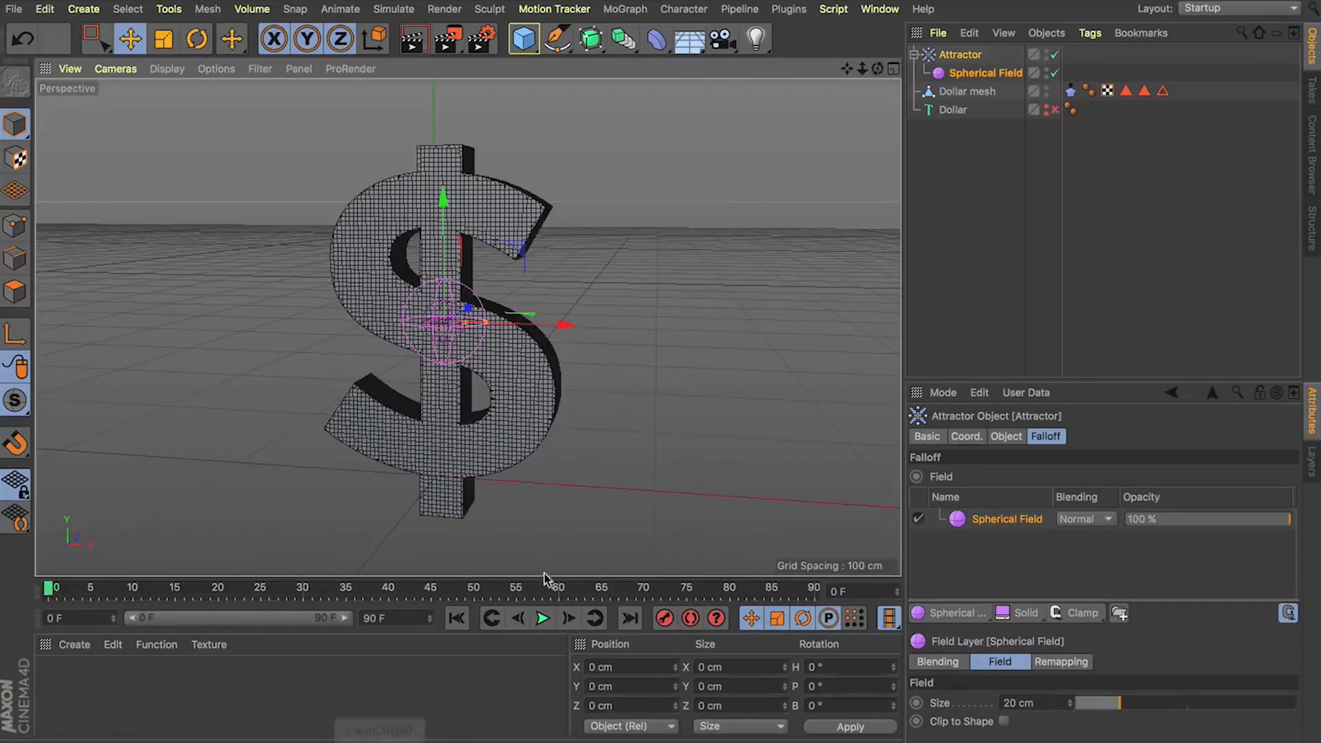
pyautogui.click(543, 618)
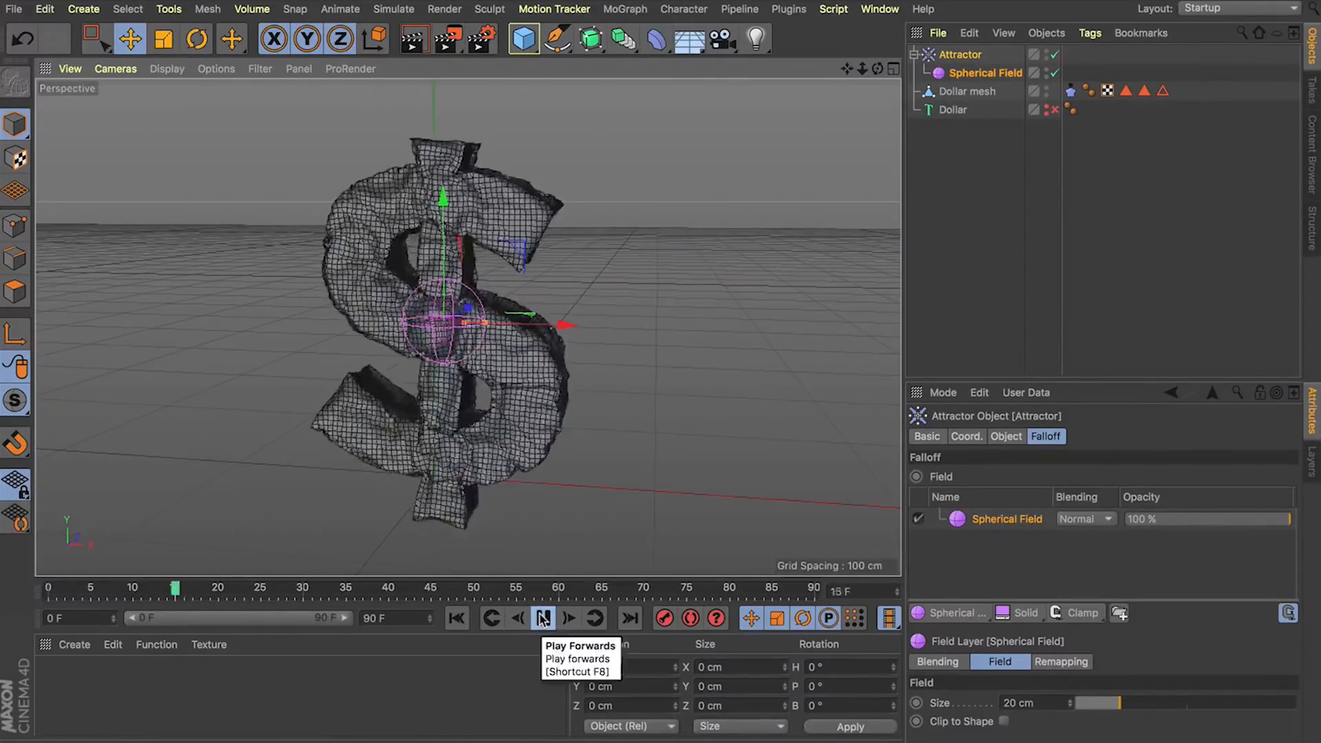
pyautogui.scroll(5, 442, 325)
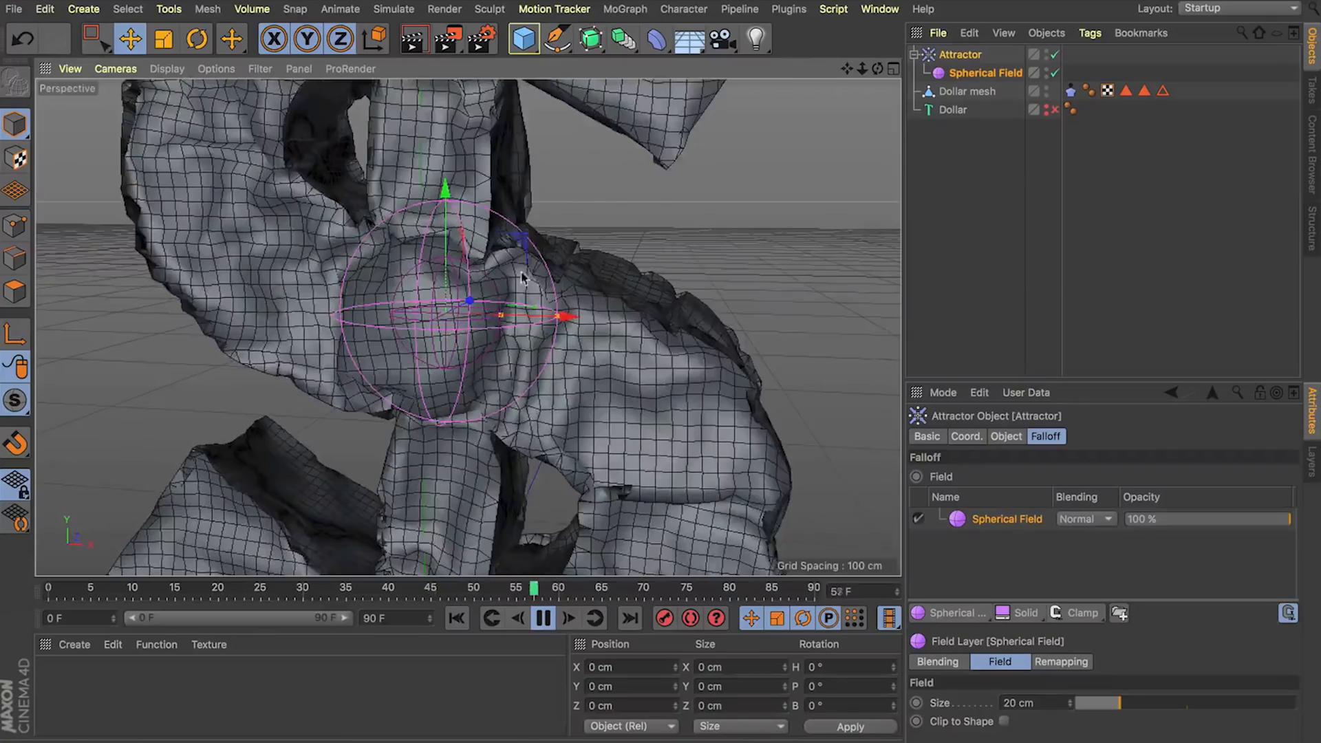
pyautogui.moveTo(877, 69); pyautogui.dragTo(791, 70)
pyautogui.keyDown('alt'); pyautogui.moveTo(468, 326); pyautogui.dragTo(510, 399); pyautogui.keyUp('alt')
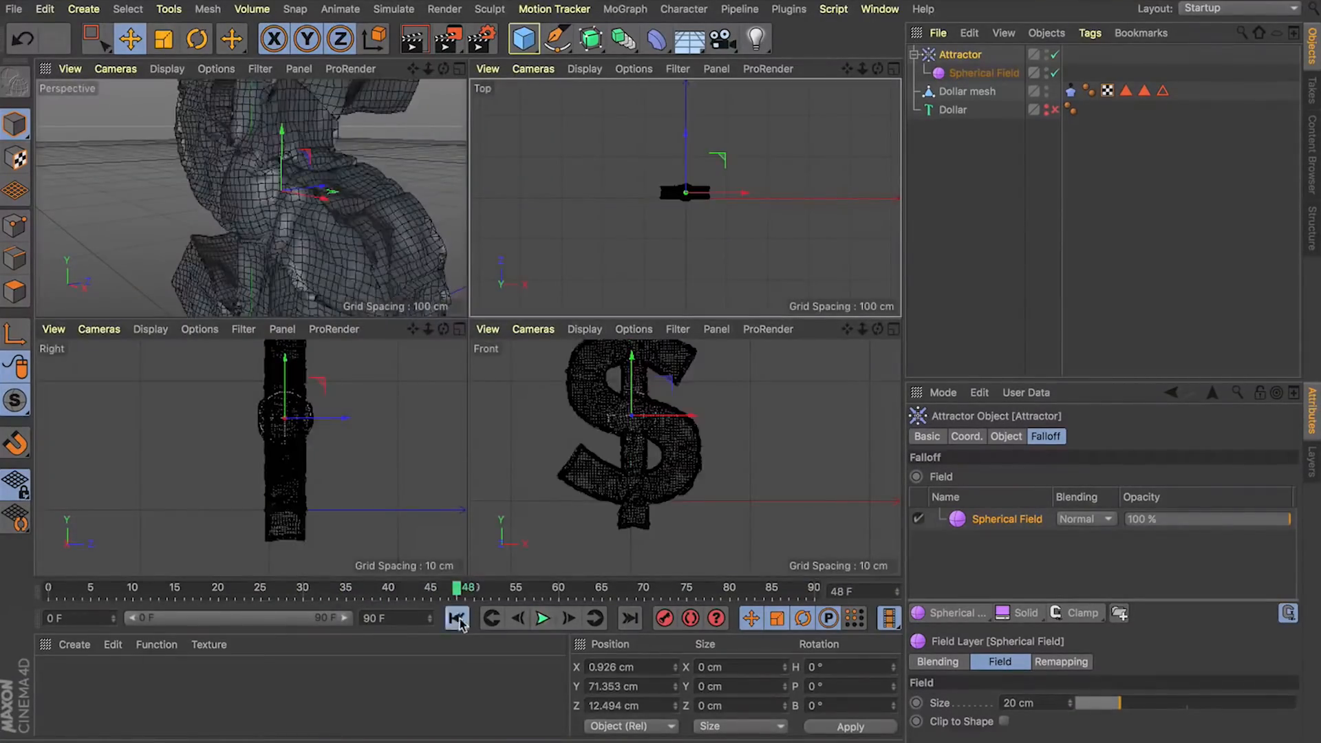
# Increase the Spherical Field's size to 25 cm, checking it against the mesh thickness in the Right view.
pyautogui.scroll(5, 286, 416)
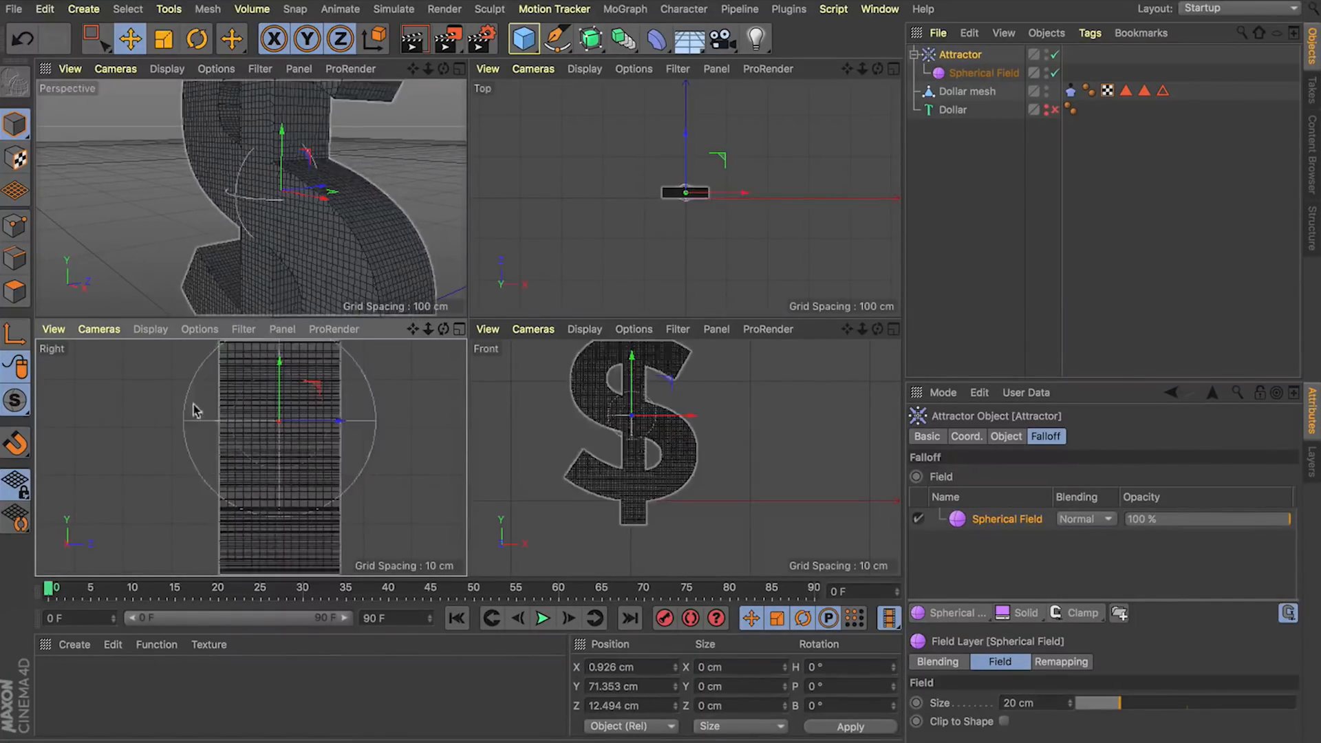
pyautogui.click(1071, 698)
pyautogui.click(1071, 698)
pyautogui.click(1071, 698)
pyautogui.click(1071, 699)
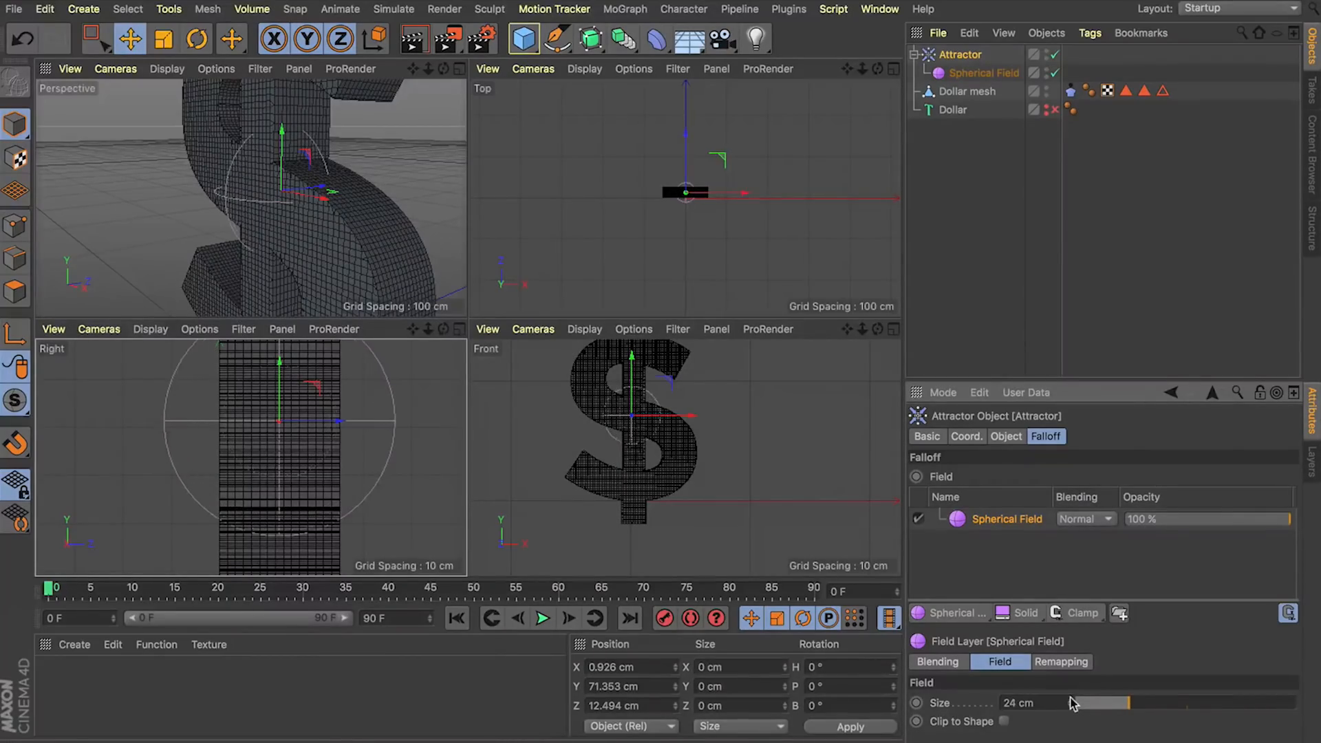
pyautogui.click(1071, 698)
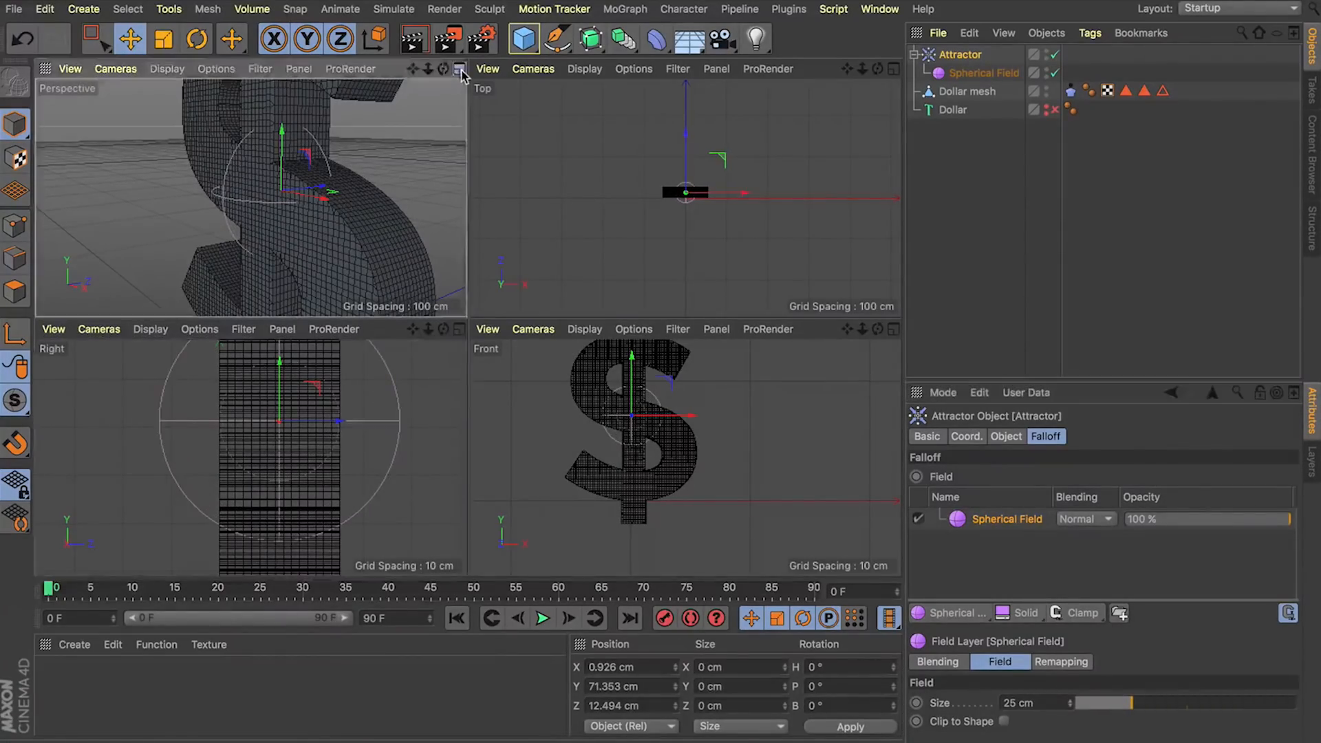
# Play the simulation in the perspective view to preview the mesh with the 25 cm field.
pyautogui.click(460, 69)
pyautogui.moveTo(863, 69); pyautogui.dragTo(527, 601)
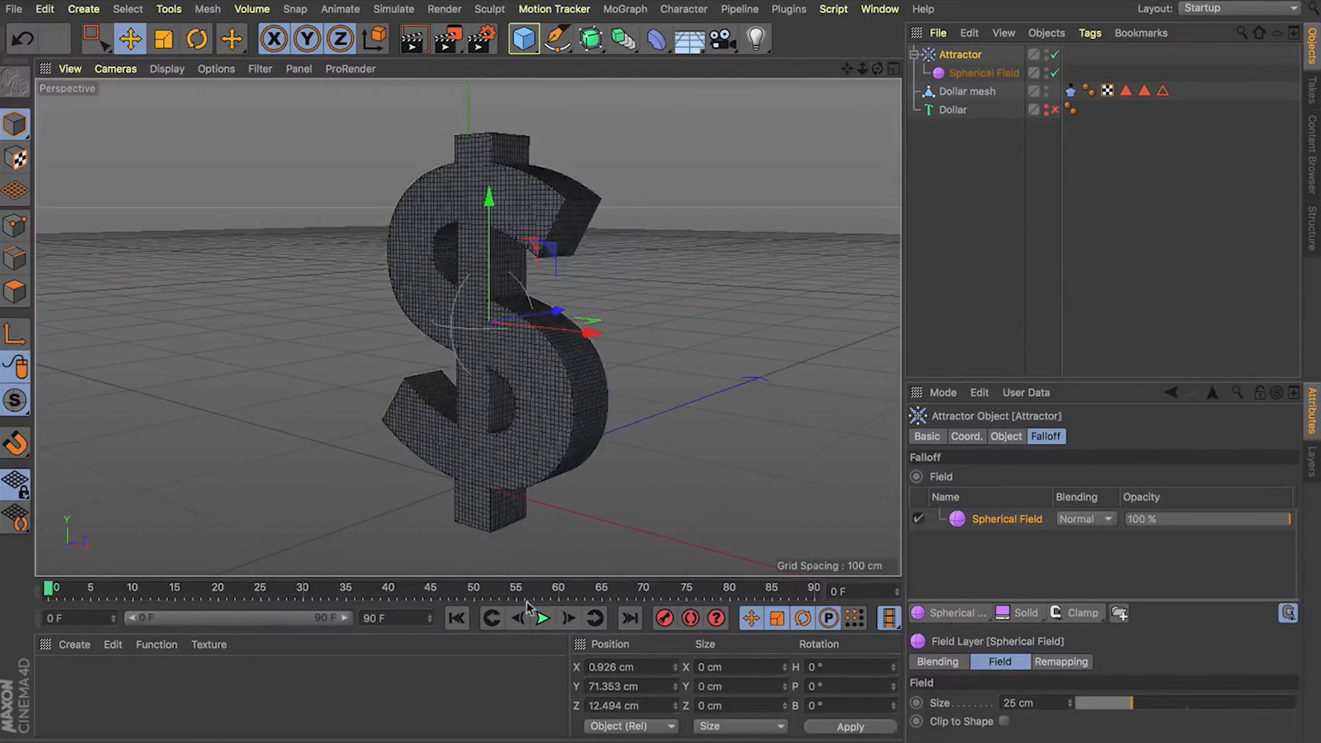
pyautogui.click(542, 617)
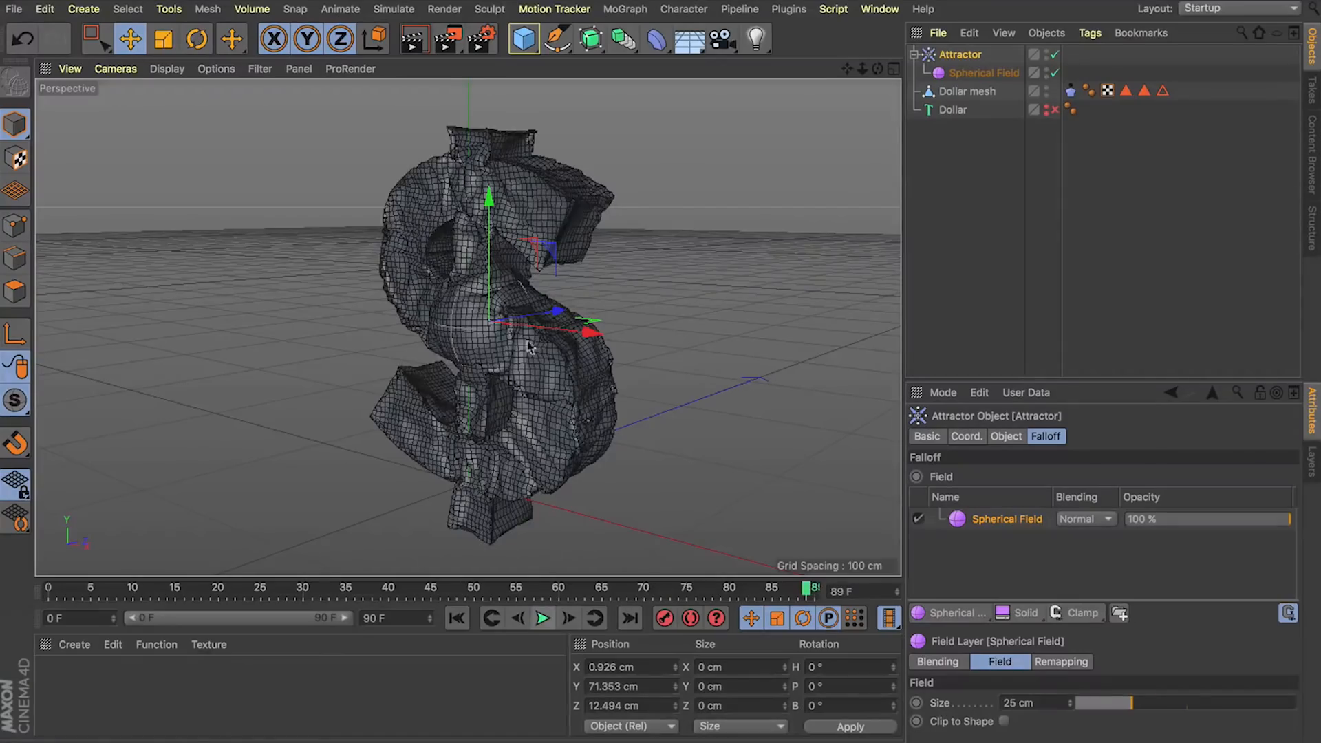
# Duplicate the Spherical Field under the Attractor and move the copy up to about Y 58 cm.
pyautogui.click(894, 69)
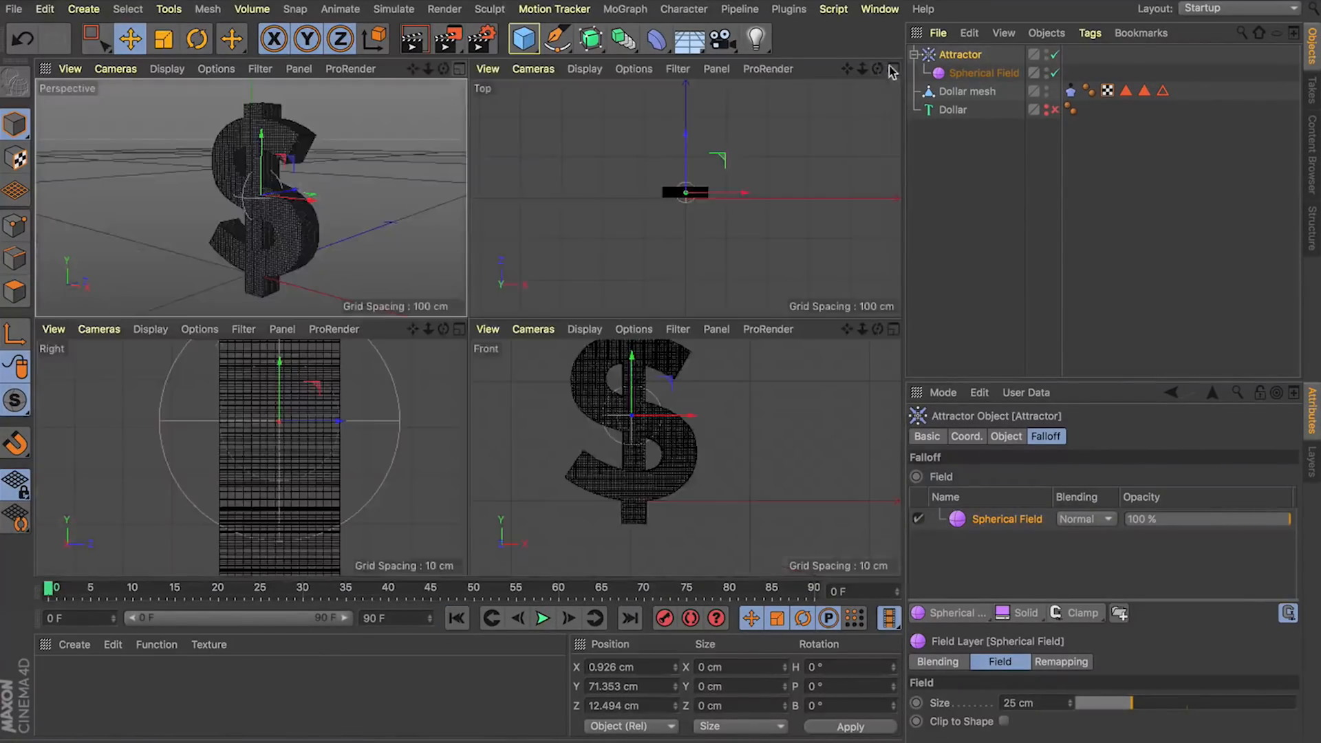
pyautogui.click(964, 76)
pyautogui.keyDown('super'); pyautogui.moveTo(963, 76); pyautogui.dragTo(949, 65); pyautogui.keyUp('super')
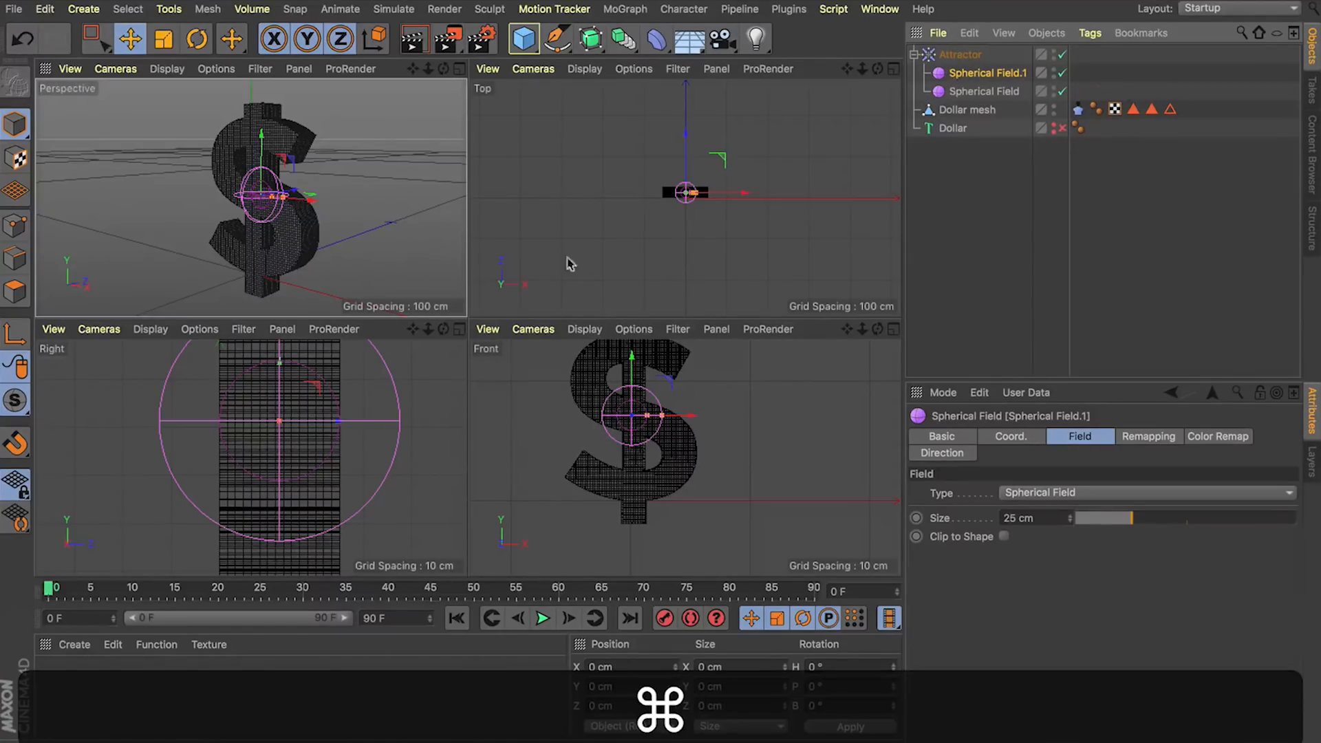
pyautogui.moveTo(632, 357); pyautogui.dragTo(632, 285)
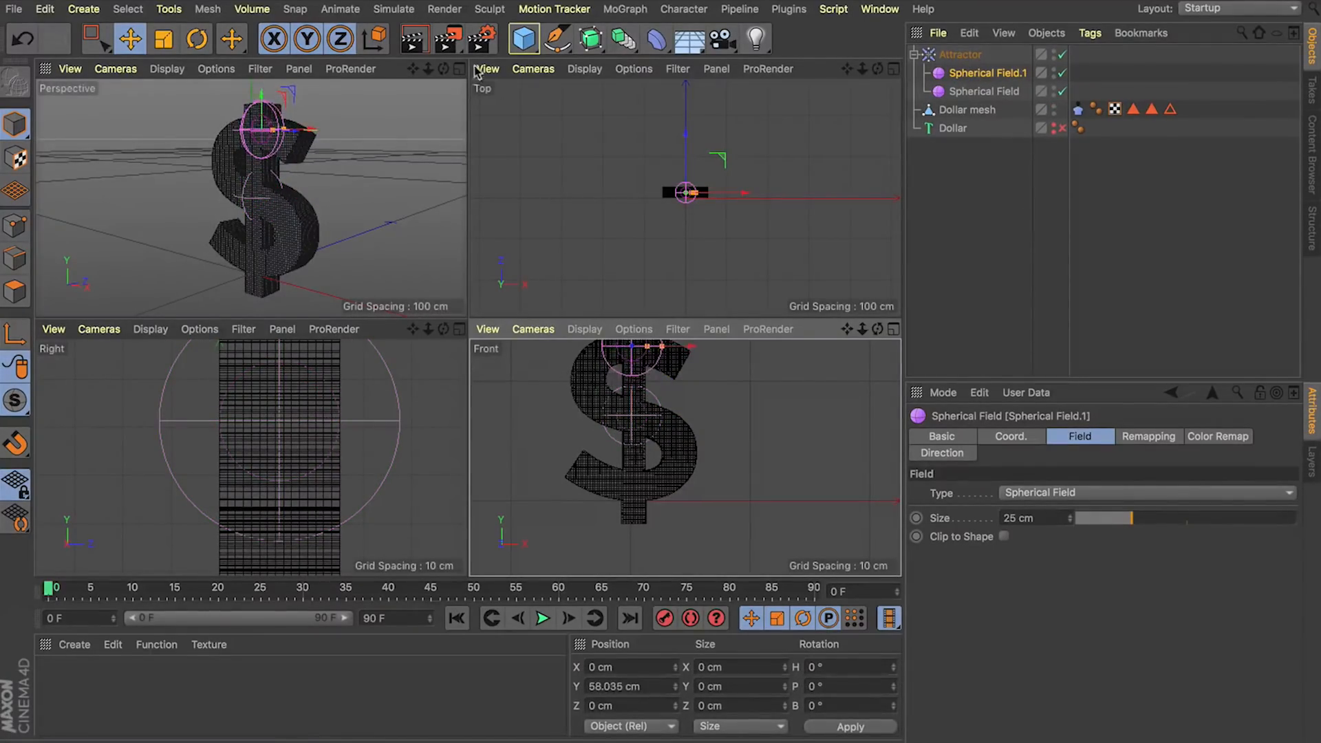
# Preview the simulation with both fields from frame 0 and delete the duplicate Spherical Field.
pyautogui.press('F1')
pyautogui.moveTo(880, 71); pyautogui.dragTo(572, 236)
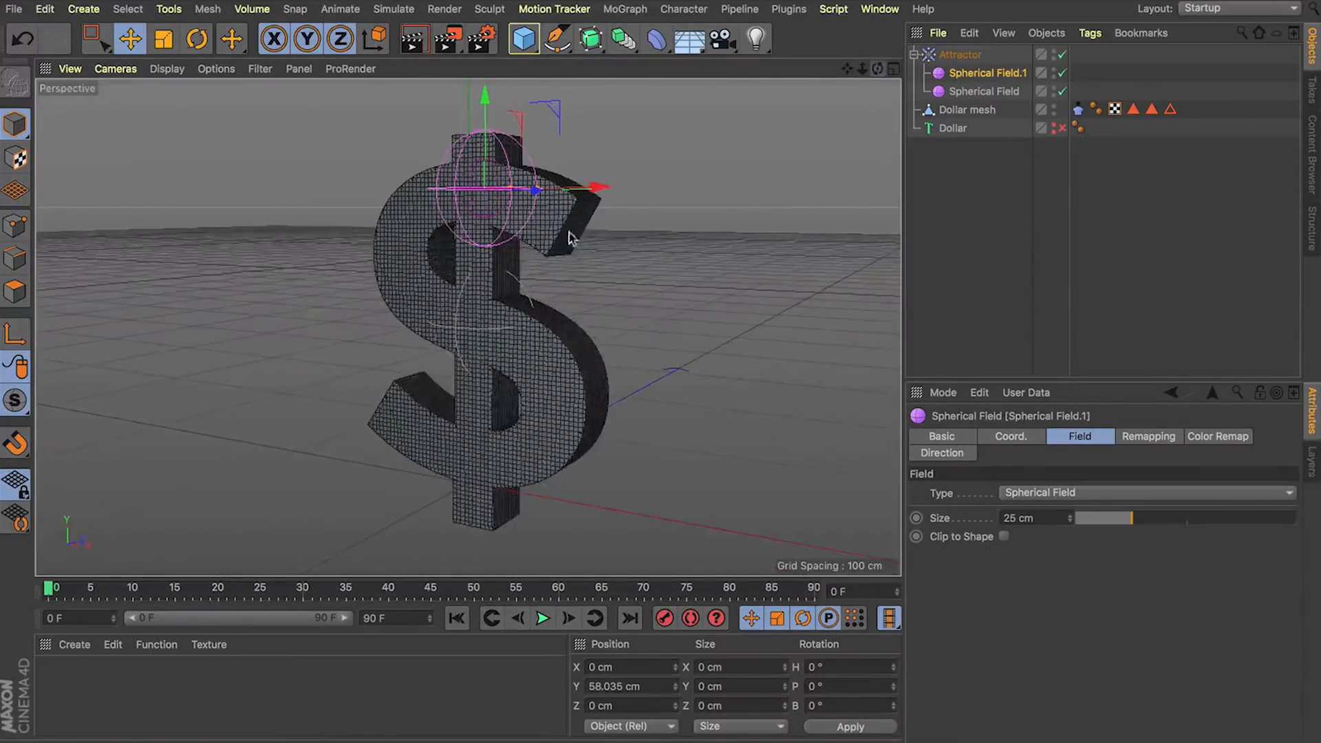
pyautogui.click(543, 618)
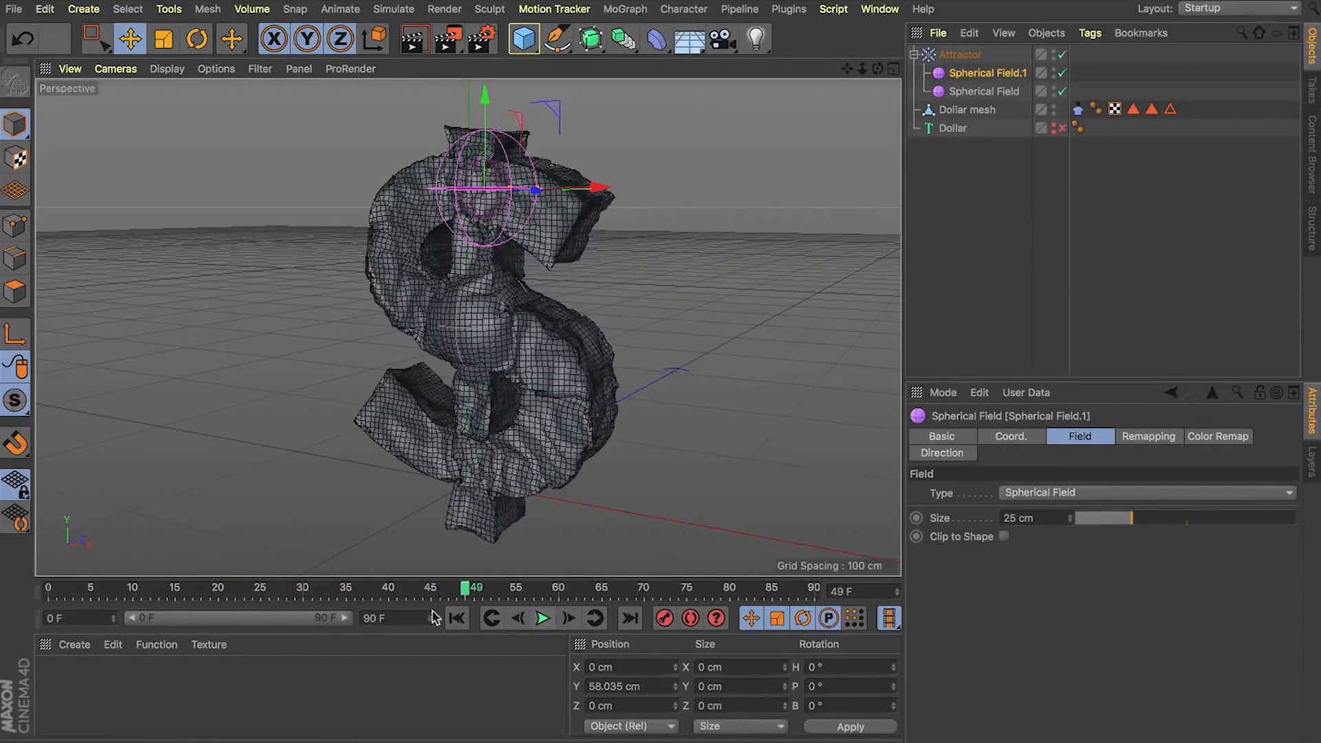
pyautogui.click(453, 619)
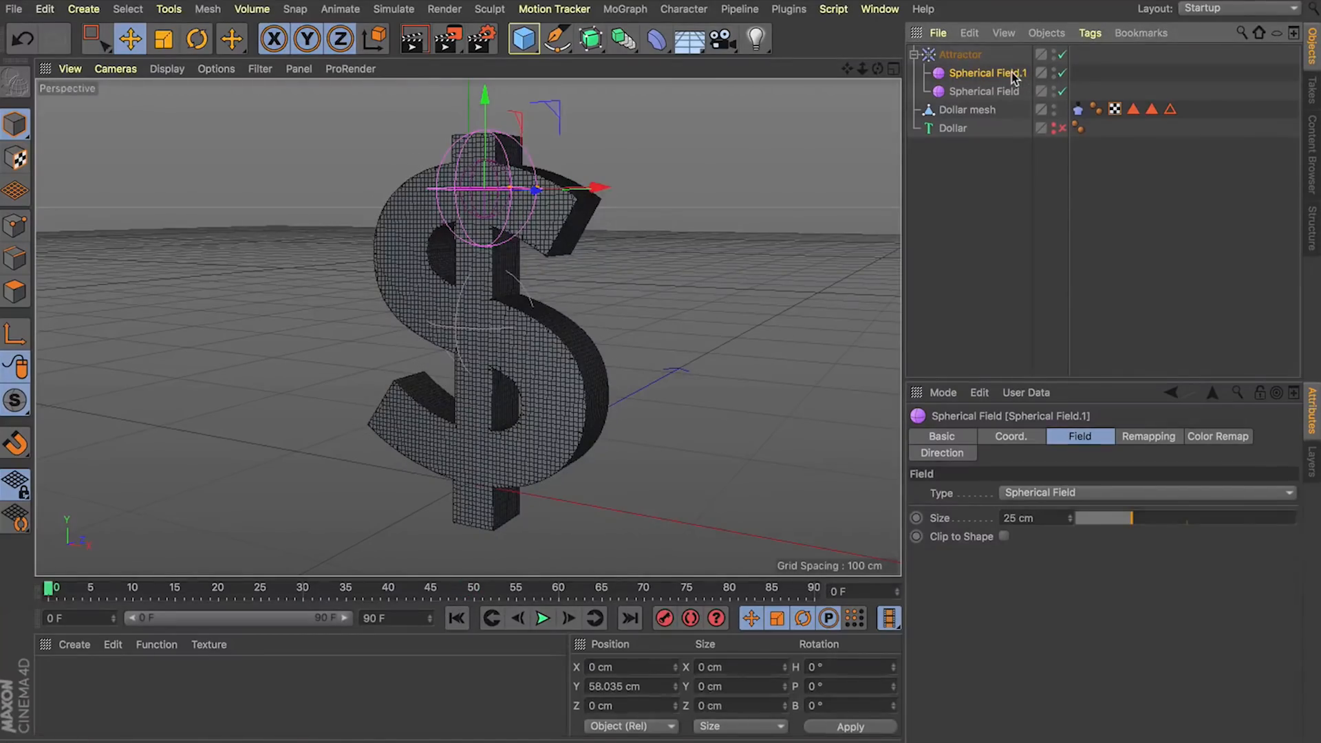
pyautogui.press('BackSpace')
# Move the Attractor in the Front view onto the dollar sign's upper-right end, at about X 32 cm, Y 119 cm.
pyautogui.click(967, 56)
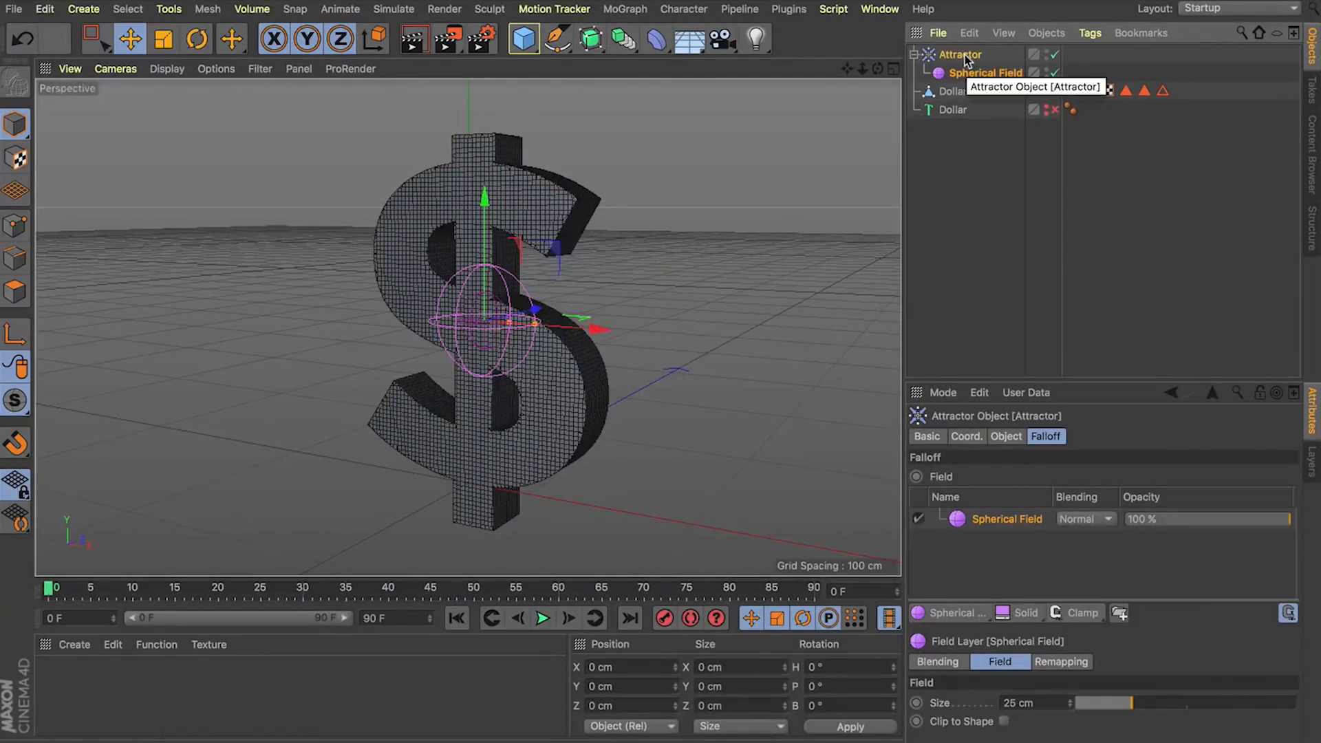
pyautogui.click(915, 54)
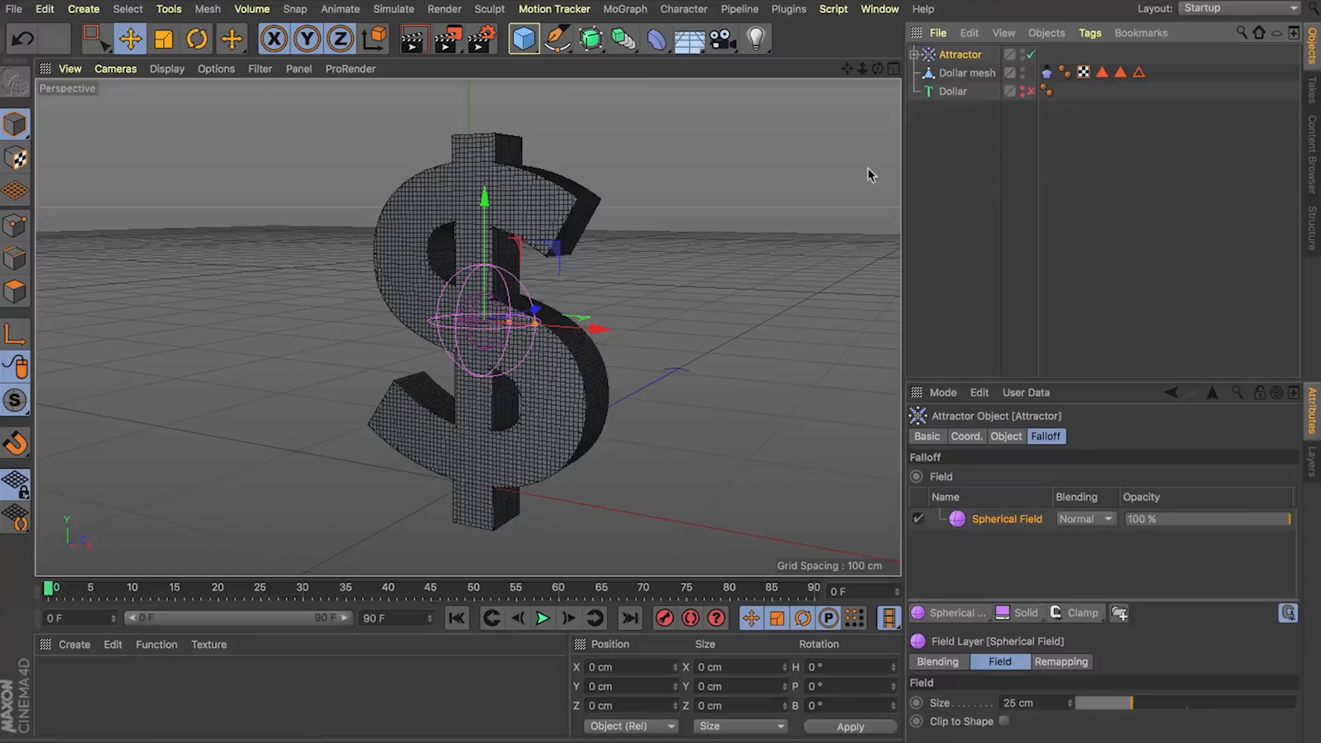
pyautogui.click(893, 71)
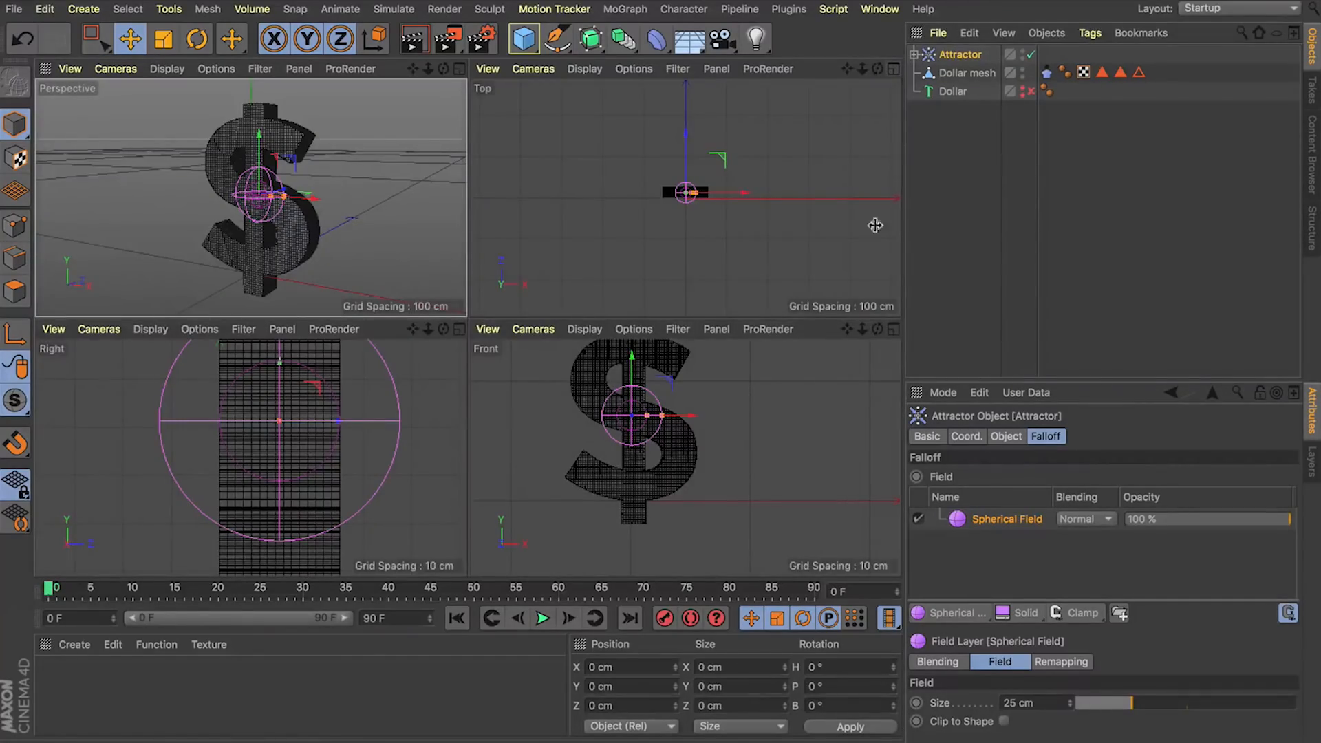
pyautogui.click(894, 330)
pyautogui.moveTo(847, 69); pyautogui.dragTo(471, 330)
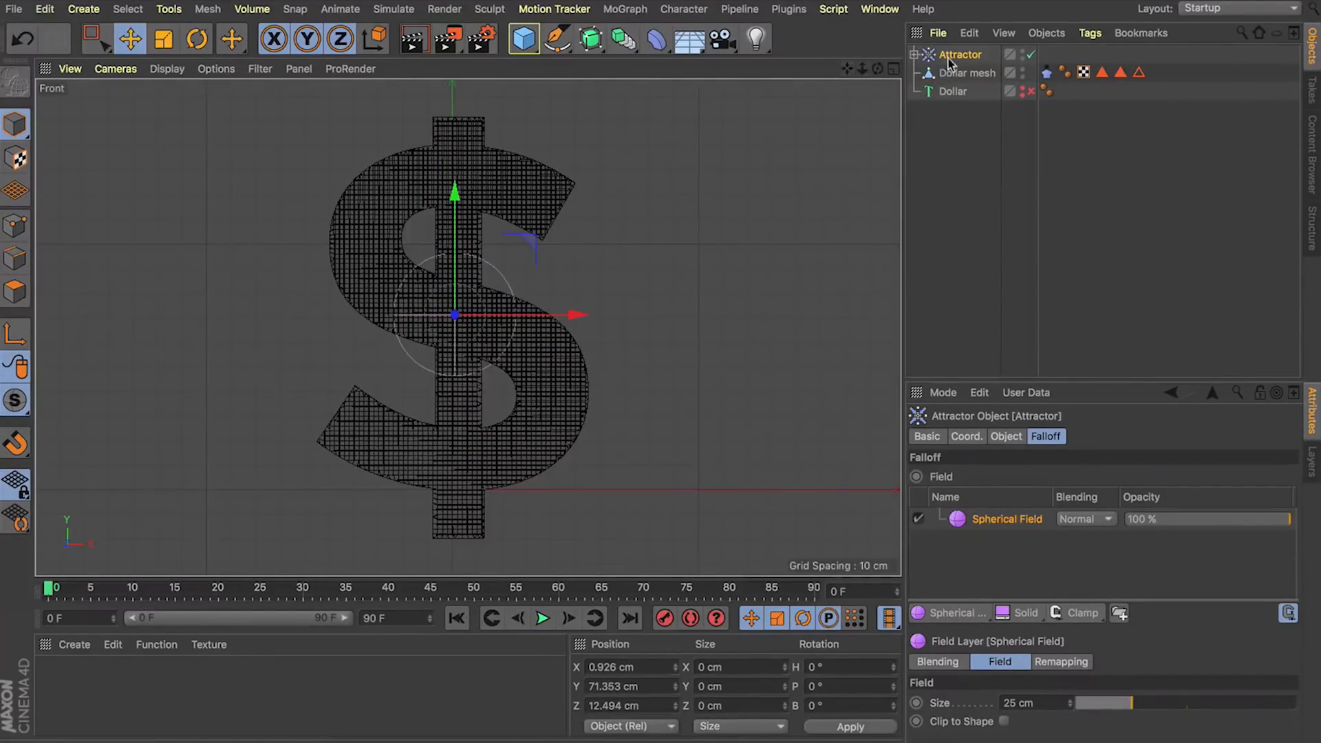
pyautogui.moveTo(532, 248); pyautogui.dragTo(603, 128)
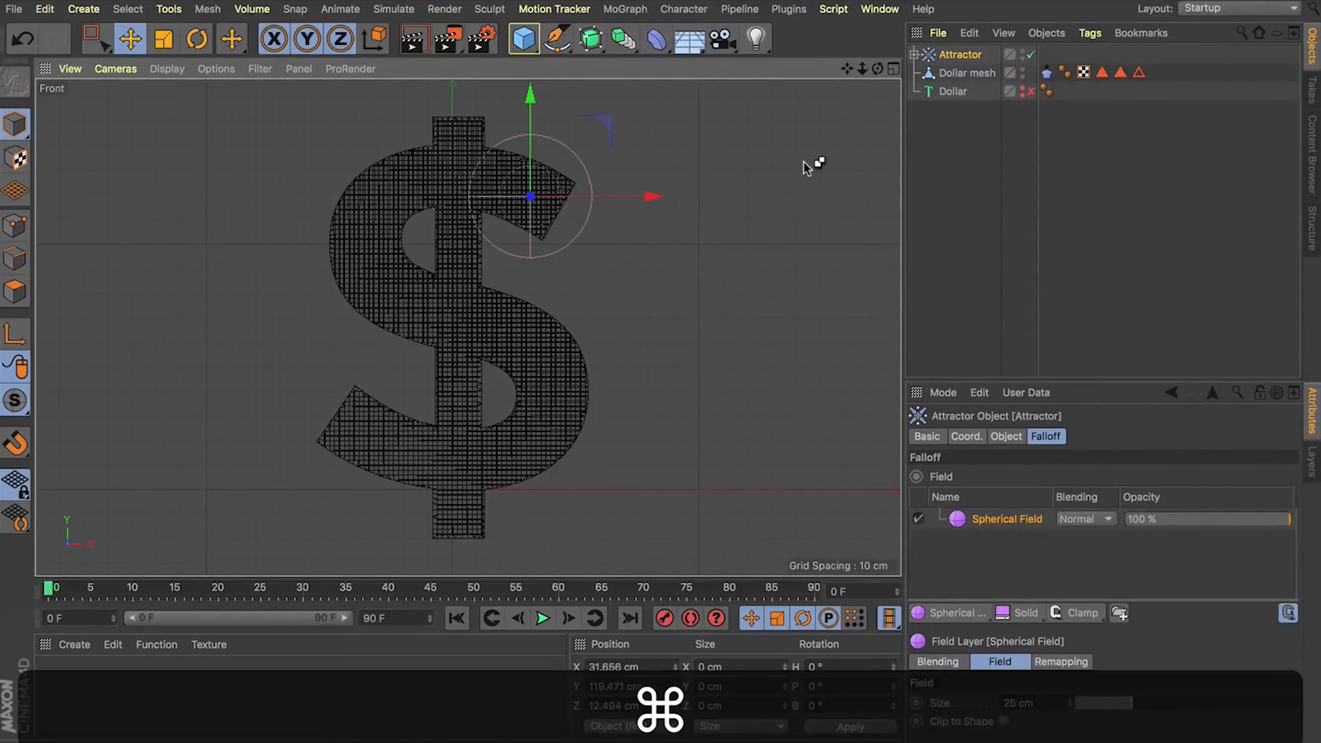
# Duplicate the Attractor and position the copy just below the upper stem, at about X 8.5 cm, Y 128 cm.
pyautogui.press('super+c')
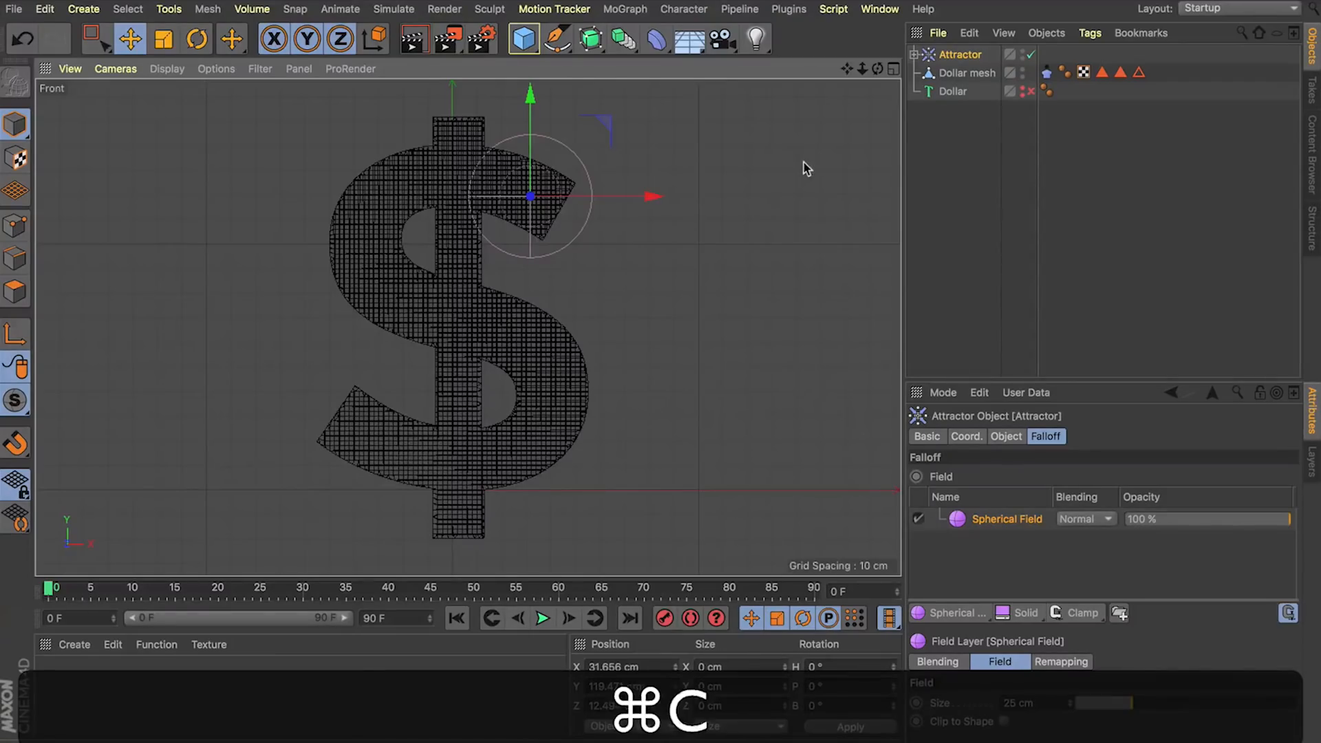
pyautogui.press('super+v')
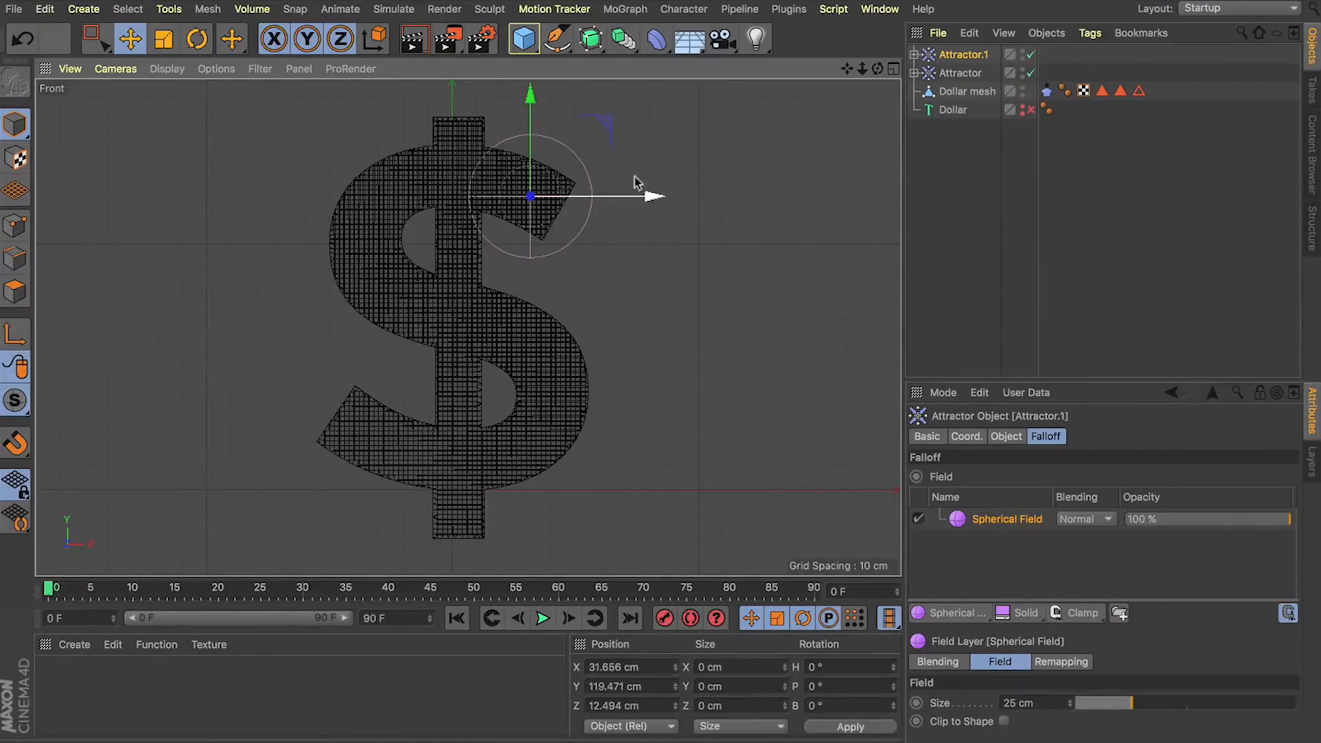
pyautogui.moveTo(606, 127); pyautogui.dragTo(550, 103)
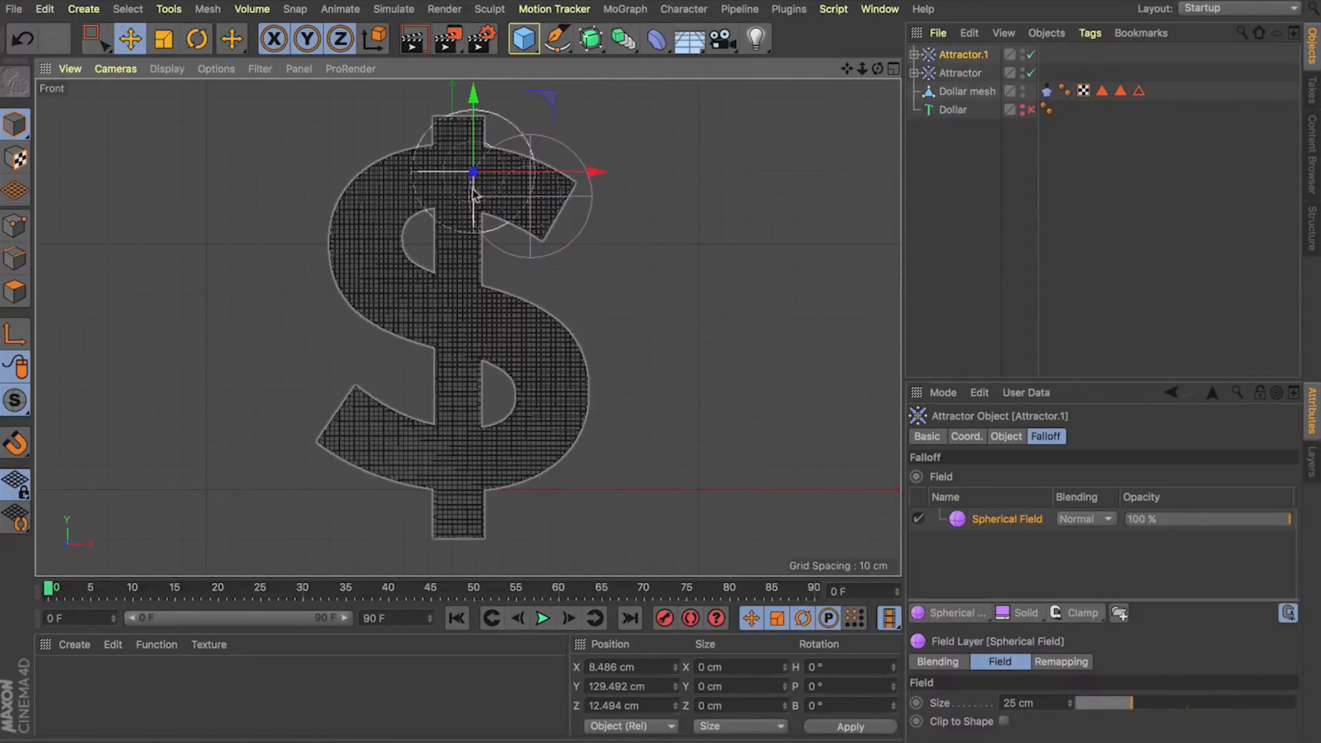
pyautogui.scroll(10, 503, 196)
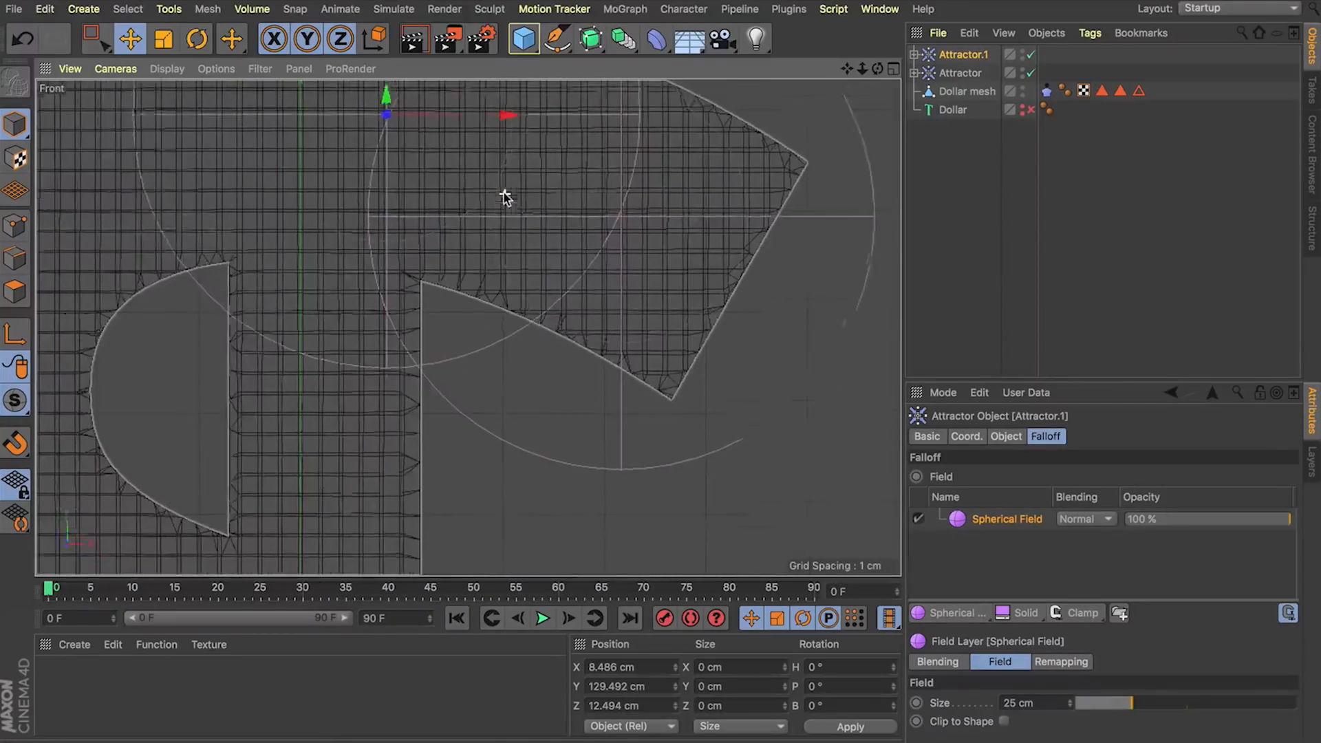
pyautogui.keyDown('alt'); pyautogui.moveTo(504, 192); pyautogui.dragTo(545, 237, button='middle'); pyautogui.keyUp('alt')
pyautogui.moveTo(504, 96); pyautogui.dragTo(504, 110)
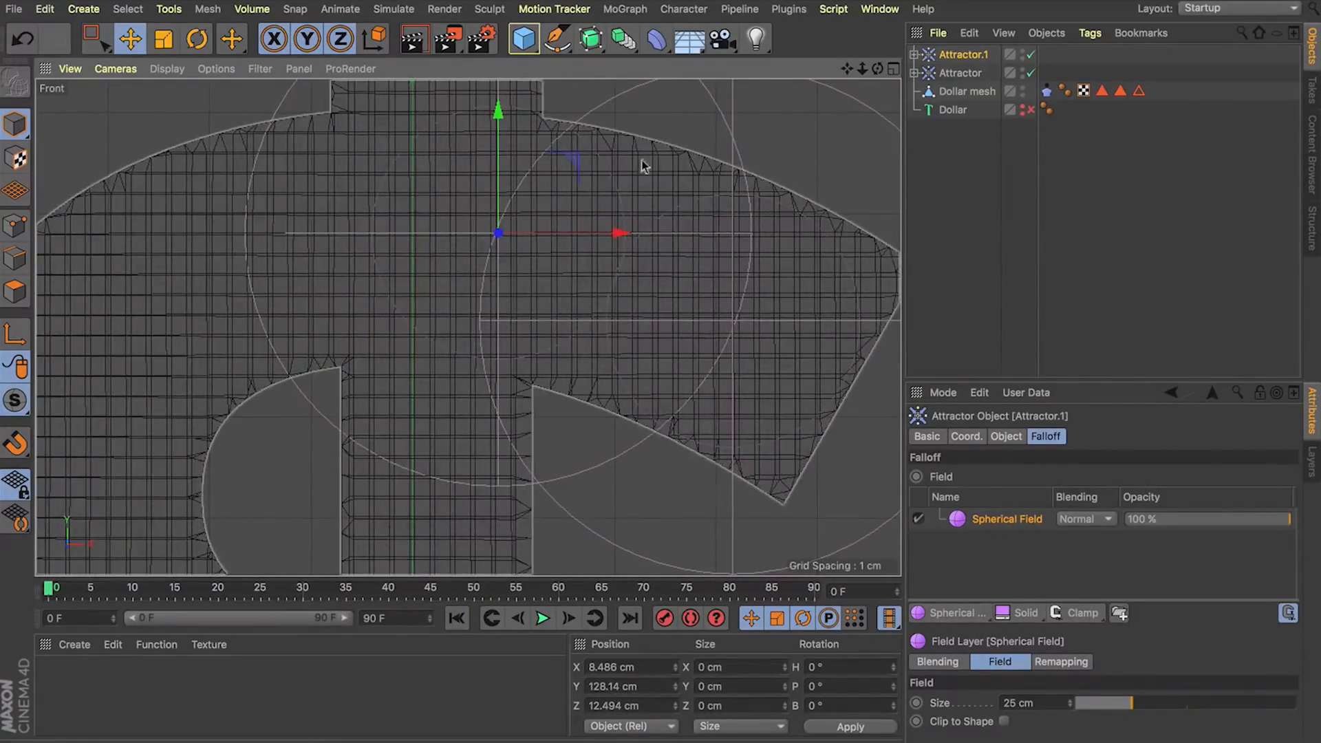
# Keep duplicating the attractor and spread the copies, up to Attractor.17, along the S curve and stem until their fields cover the whole shape.
pyautogui.click(651, 275)
pyautogui.press('s')
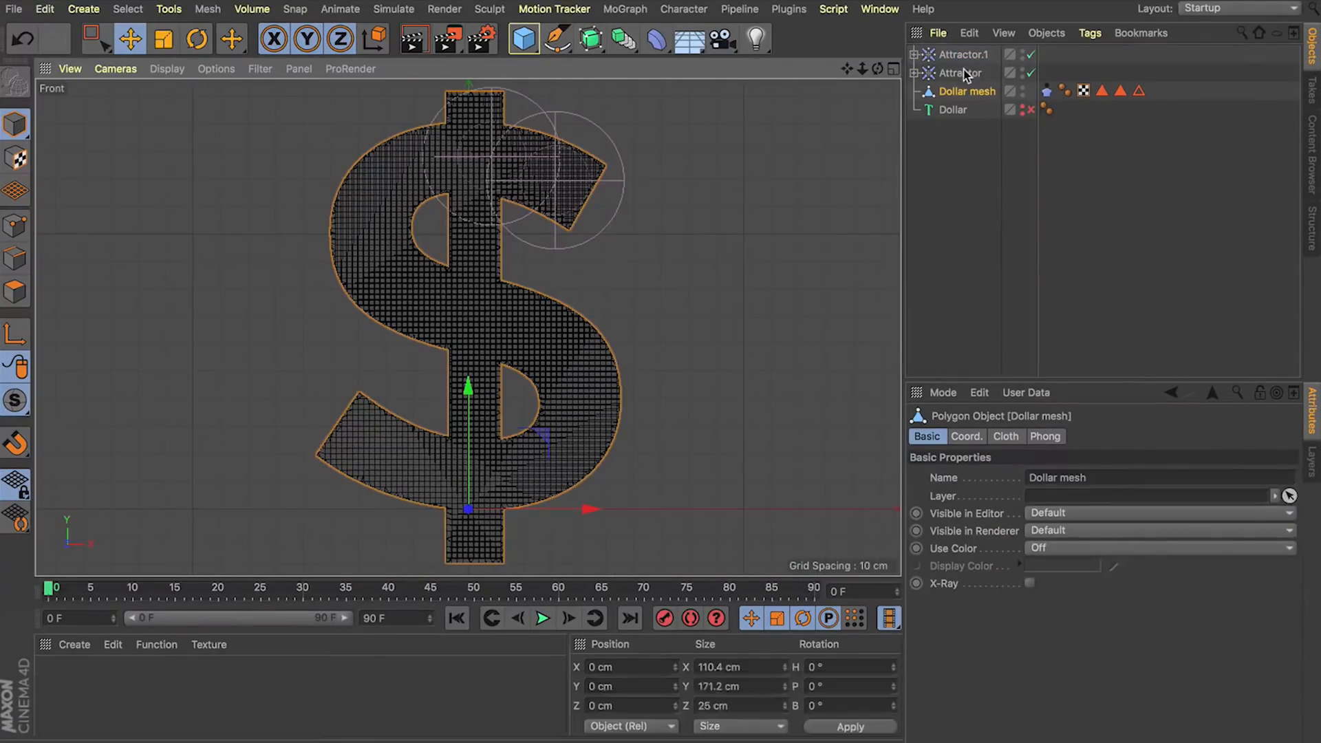
pyautogui.click(963, 71)
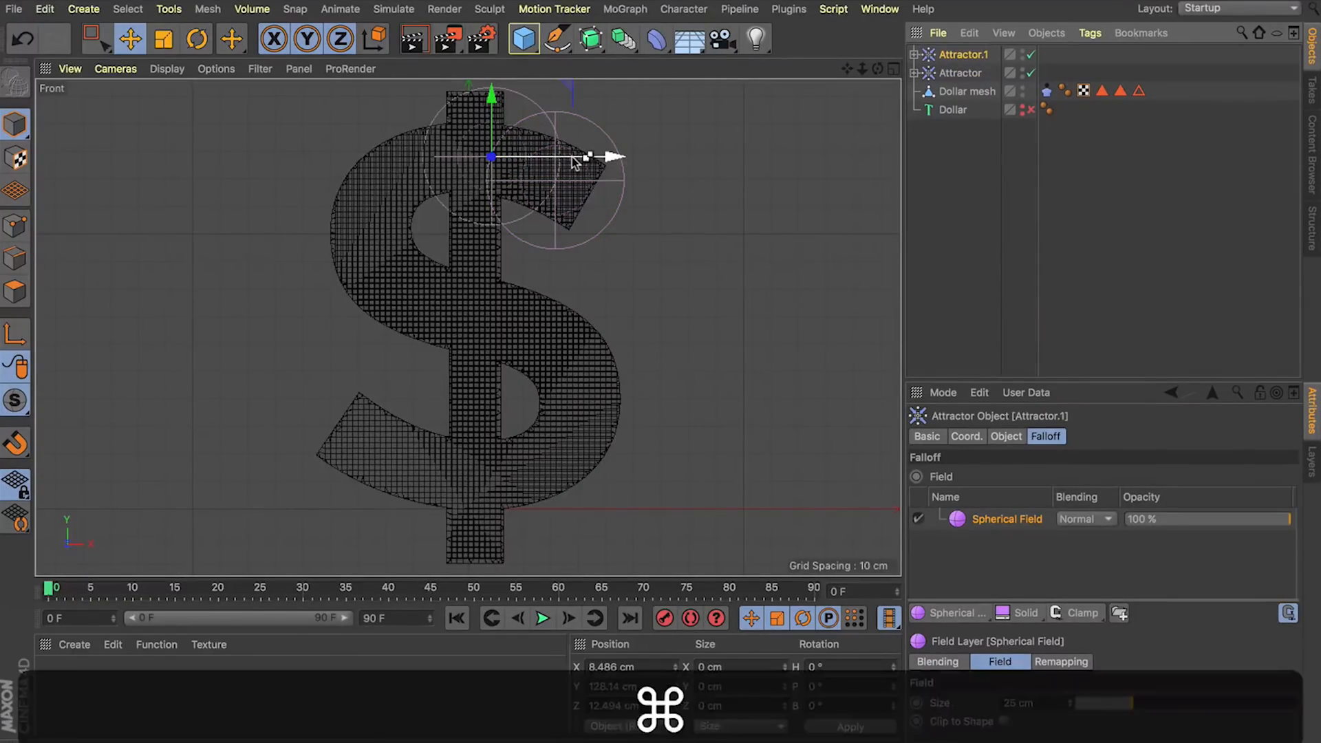
pyautogui.press('super+c')
pyautogui.press('super+v')
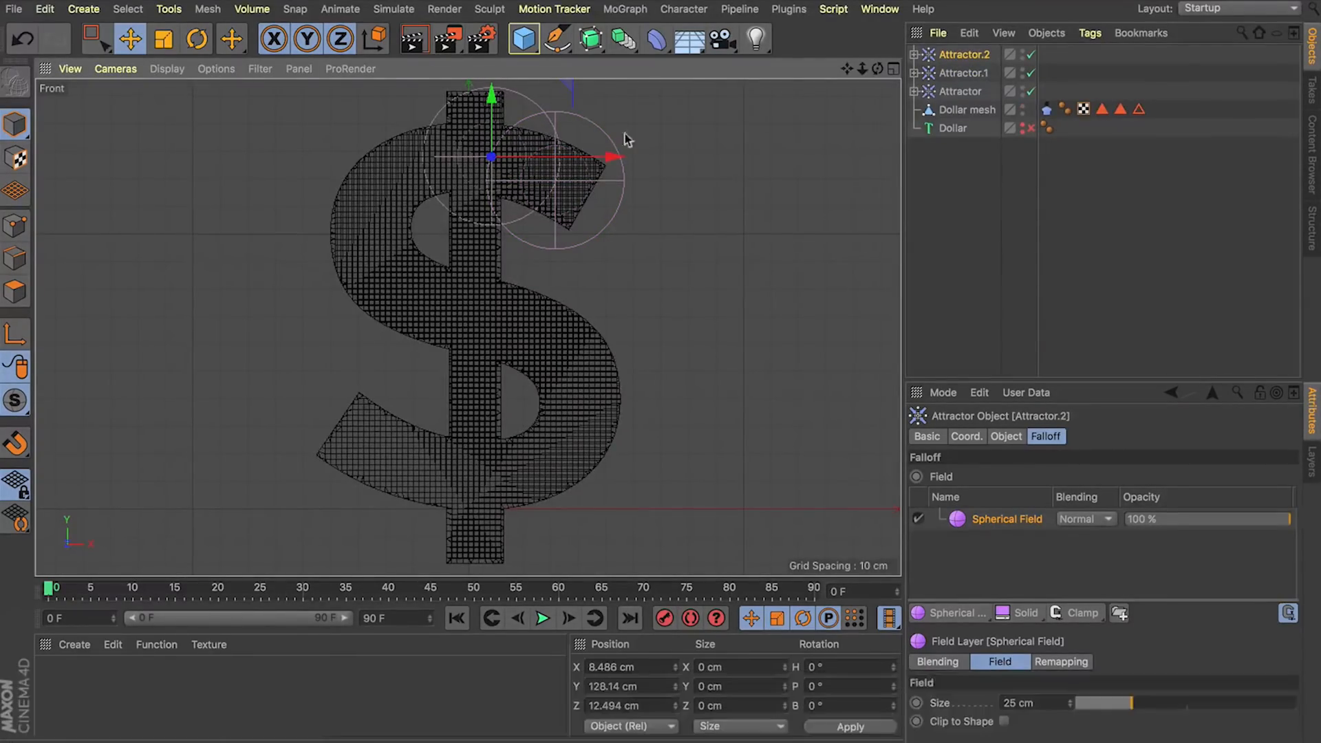
pyautogui.moveTo(614, 155); pyautogui.dragTo(601, 128)
pyautogui.press('super+c')
pyautogui.press('super+v')
pyautogui.moveTo(476, 100); pyautogui.dragTo(479, 128)
pyautogui.moveTo(552, 98); pyautogui.dragTo(551, 158)
pyautogui.press('super+c')
pyautogui.press('super+v')
pyautogui.press('super+c')
pyautogui.press('super+v')
pyautogui.press('super+c')
pyautogui.press('super+v')
pyautogui.press('super+c')
pyautogui.press('super+v')
pyautogui.press('super+c')
pyautogui.press('super+v')
pyautogui.press('super+c')
pyautogui.press('super+v')
pyautogui.press('super+c')
pyautogui.press('super+v')
pyautogui.press('super+c')
pyautogui.press('super+v')
pyautogui.press('super+c')
pyautogui.press('super+v')
pyautogui.press('super+c')
pyautogui.press('super+v')
pyautogui.press('super+c')
pyautogui.press('super+v')
pyautogui.press('super+c')
pyautogui.press('super+v')
pyautogui.press('super+c')
pyautogui.press('super+v')
pyautogui.press('super+c')
pyautogui.press('super+v')
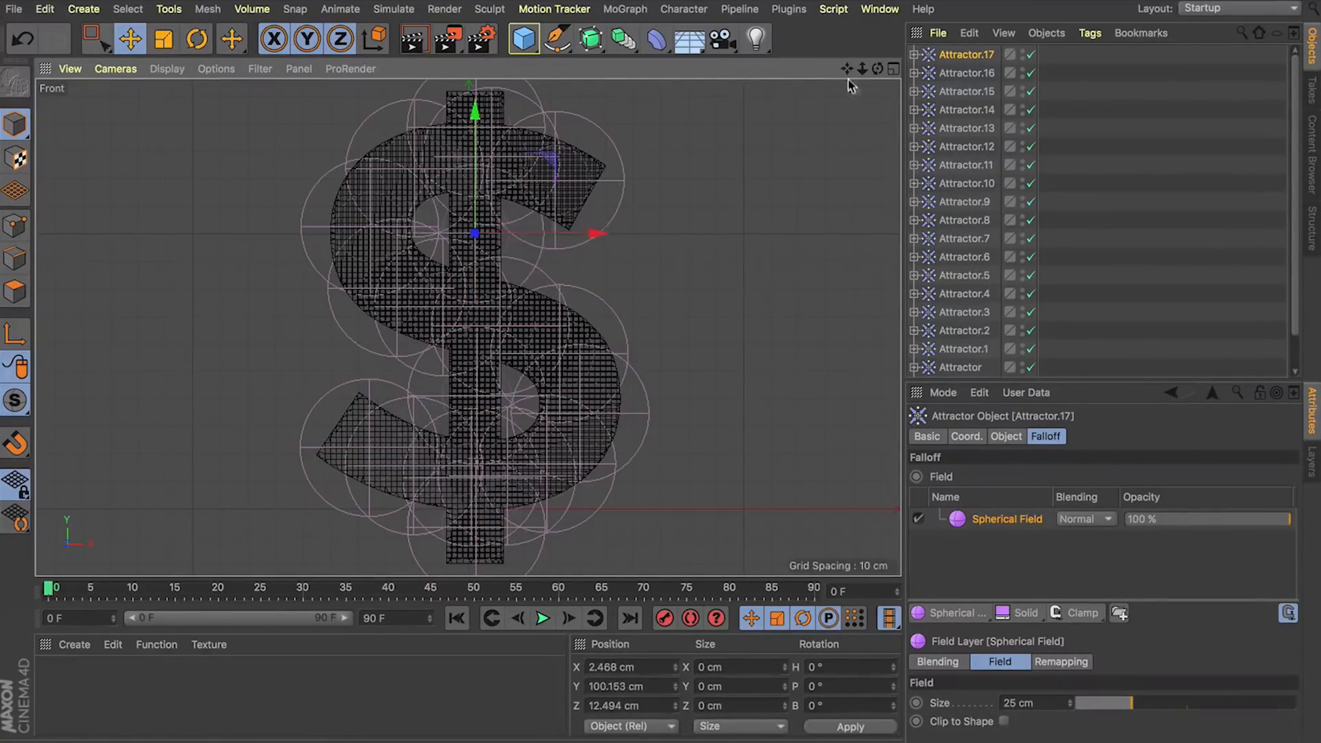
# Return to the Perspective view and group all attractors, from Attractor to Attractor.17, under one null.
pyautogui.click(894, 70)
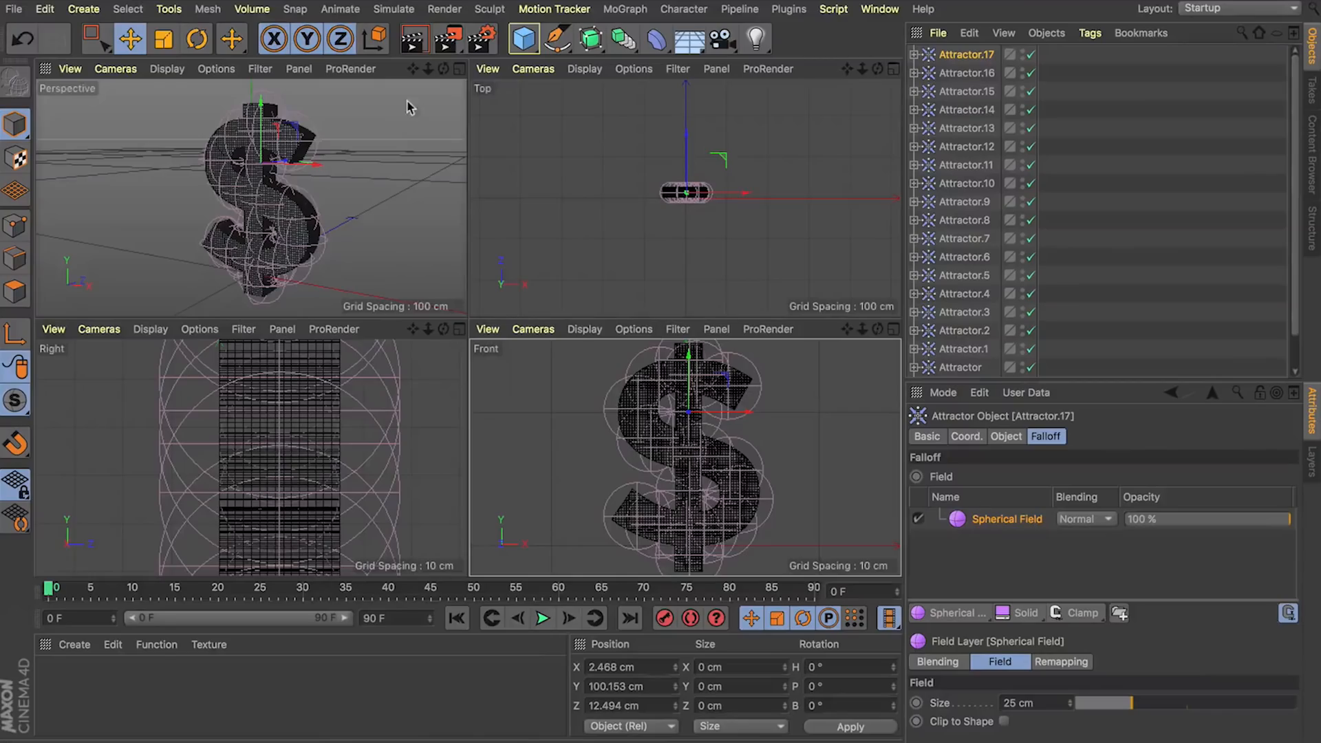
pyautogui.click(459, 69)
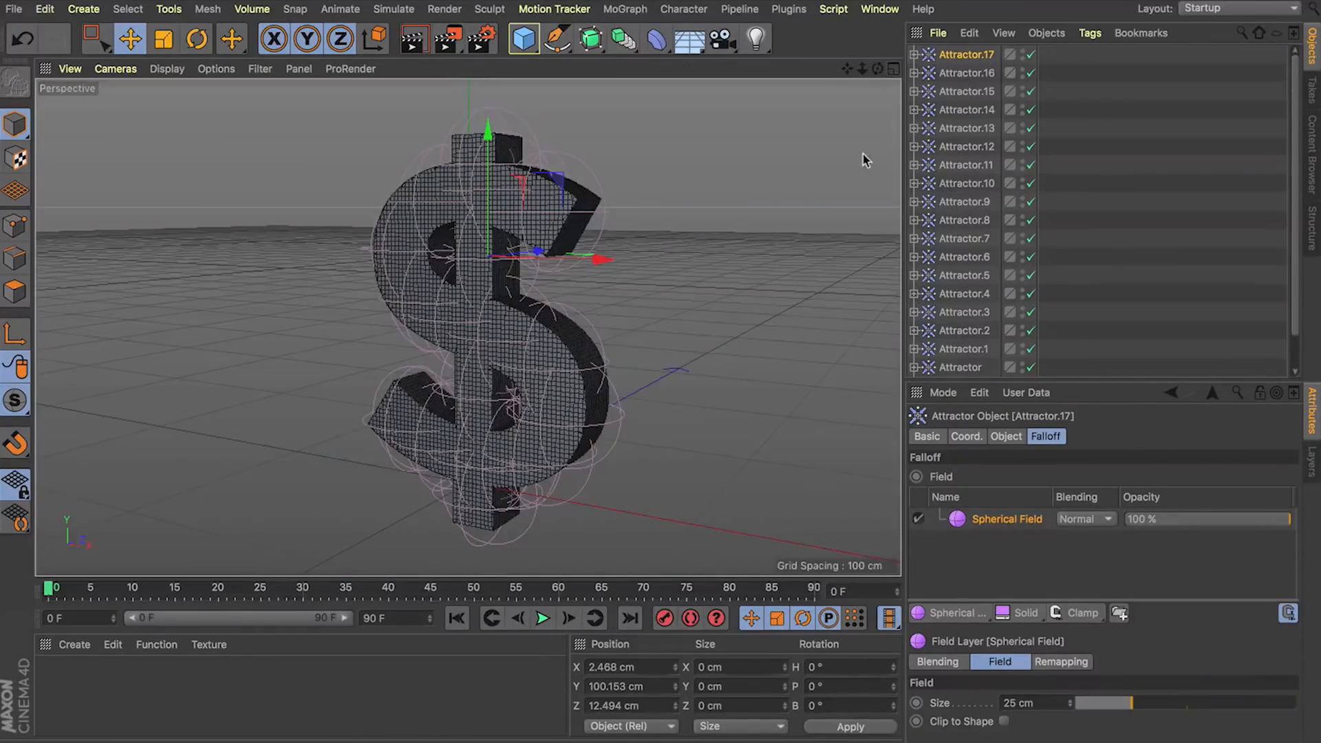
pyautogui.scroll(-2, 958, 65)
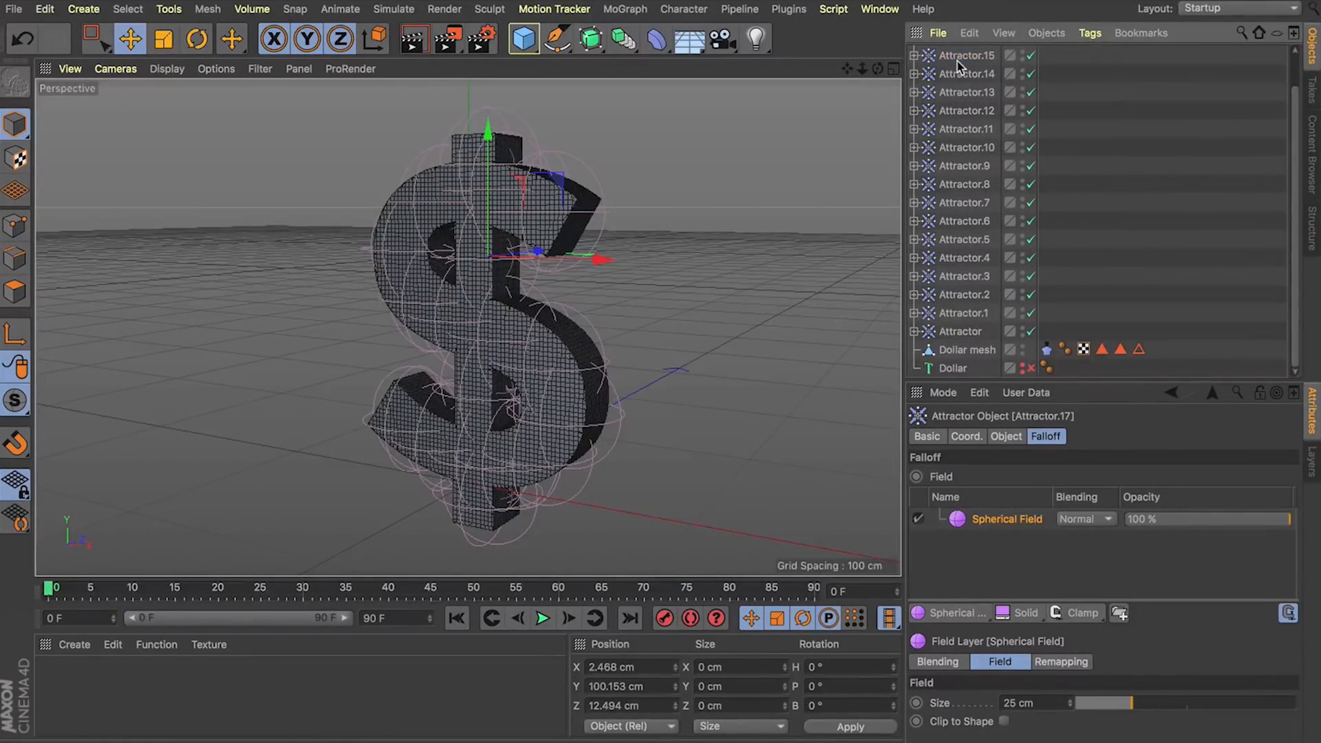
pyautogui.click(950, 336)
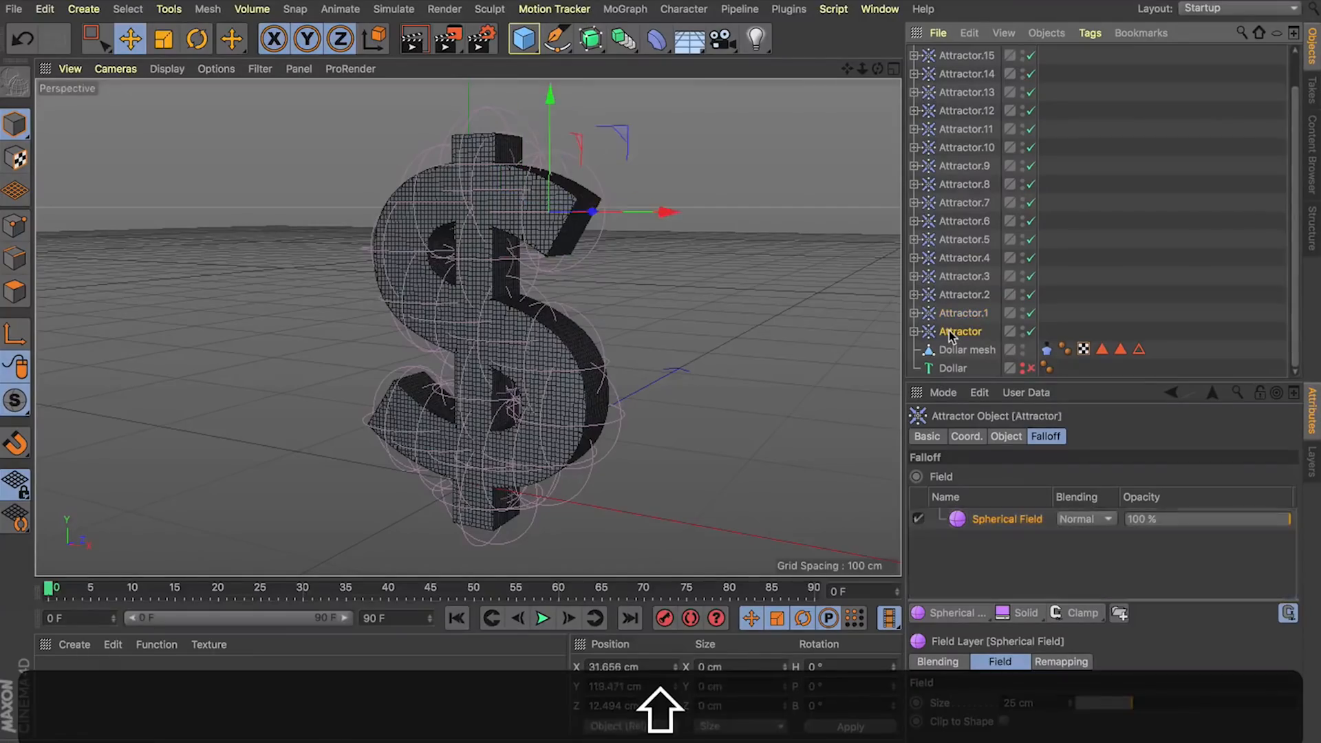
pyautogui.scroll(2, 951, 336)
pyautogui.keyDown('shift'); pyautogui.click(973, 58); pyautogui.keyUp('shift')
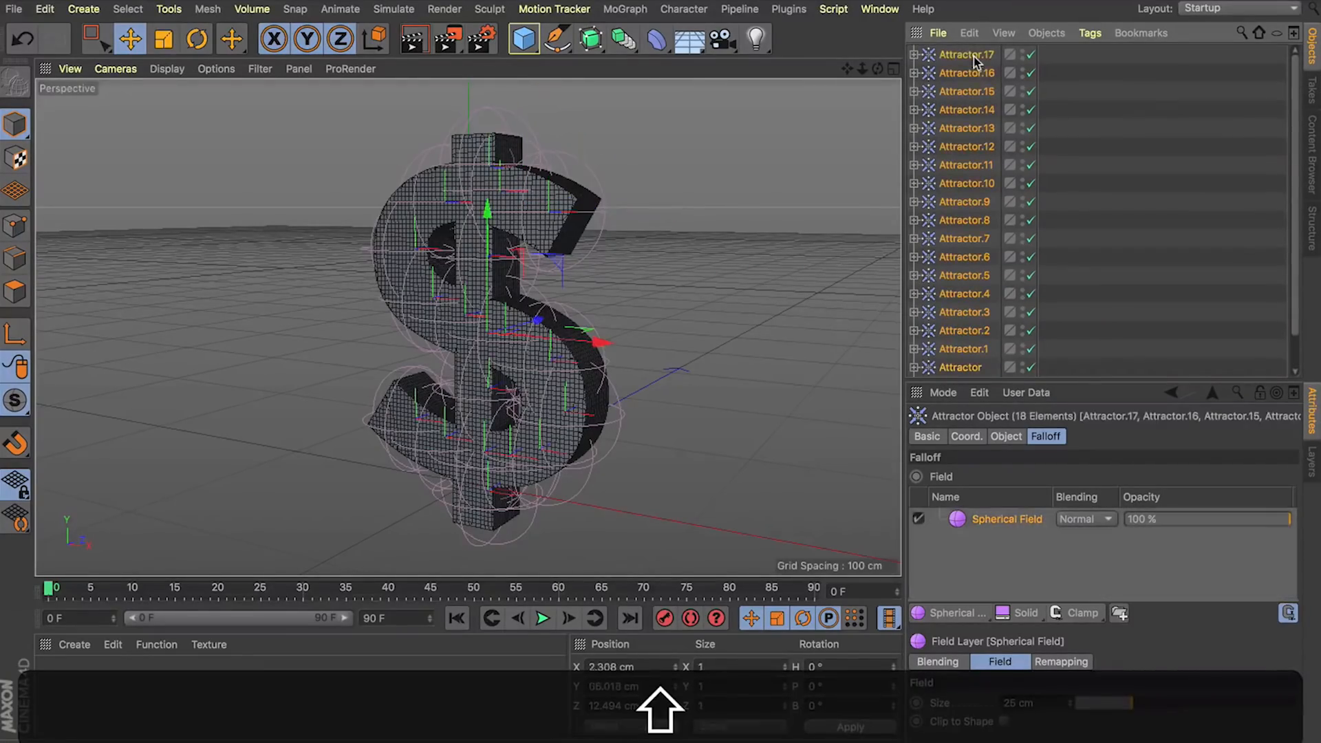
pyautogui.hotkey('alt', 'g')
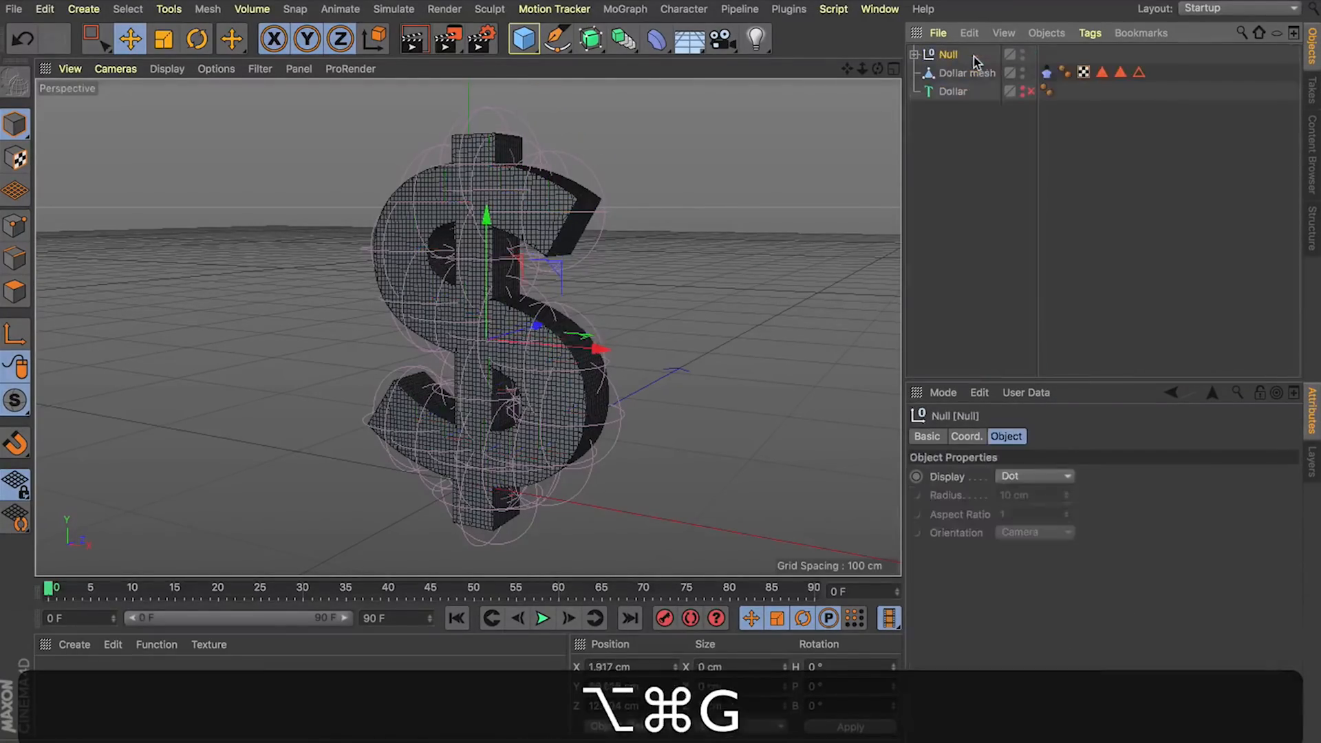
# Rename the group null as Attractors.
pyautogui.doubleClick(944, 55)
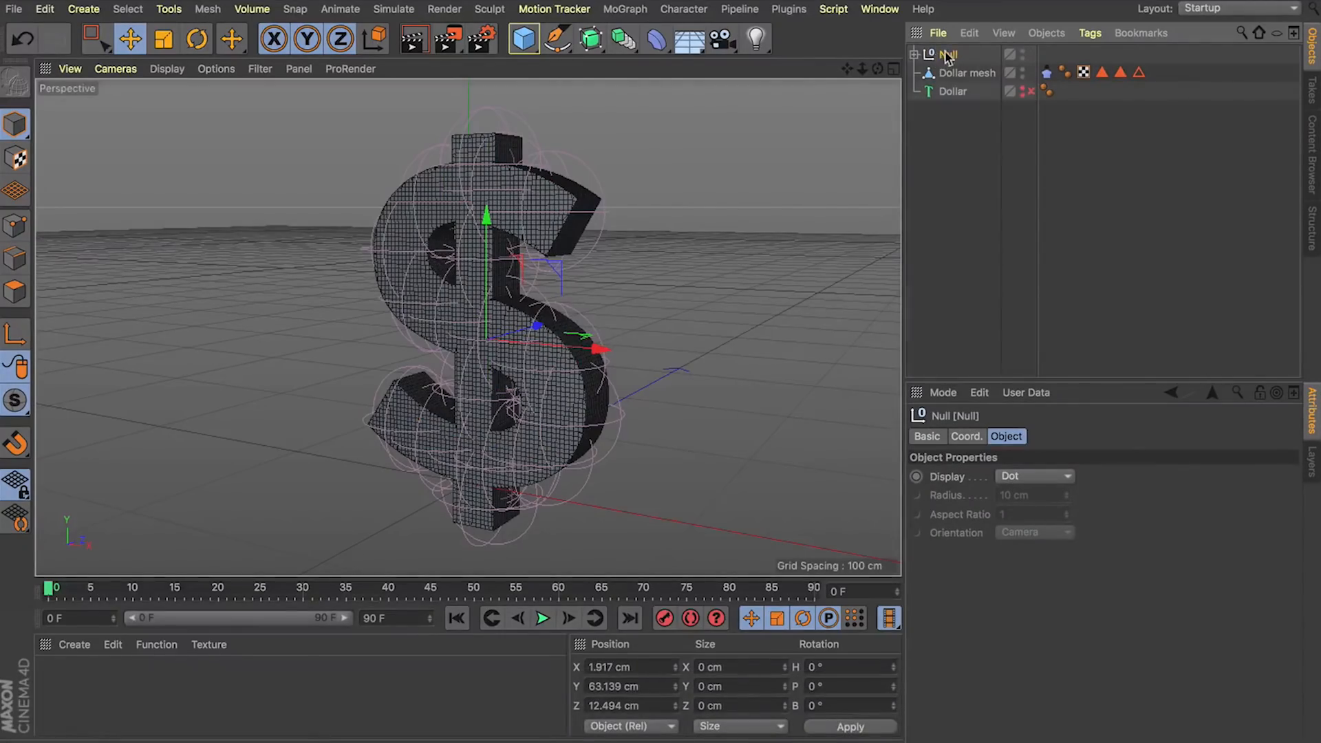
pyautogui.write('Attract')
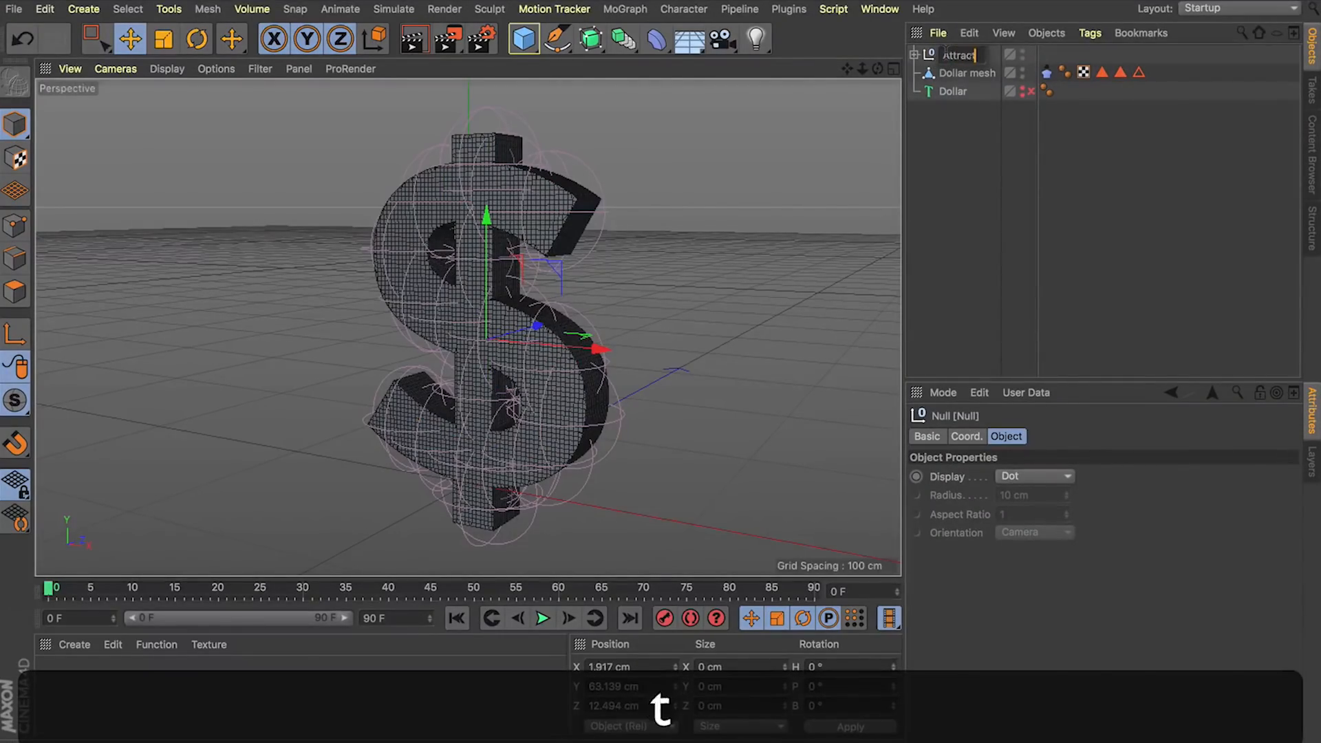
pyautogui.write('ors')
pyautogui.press('Return')
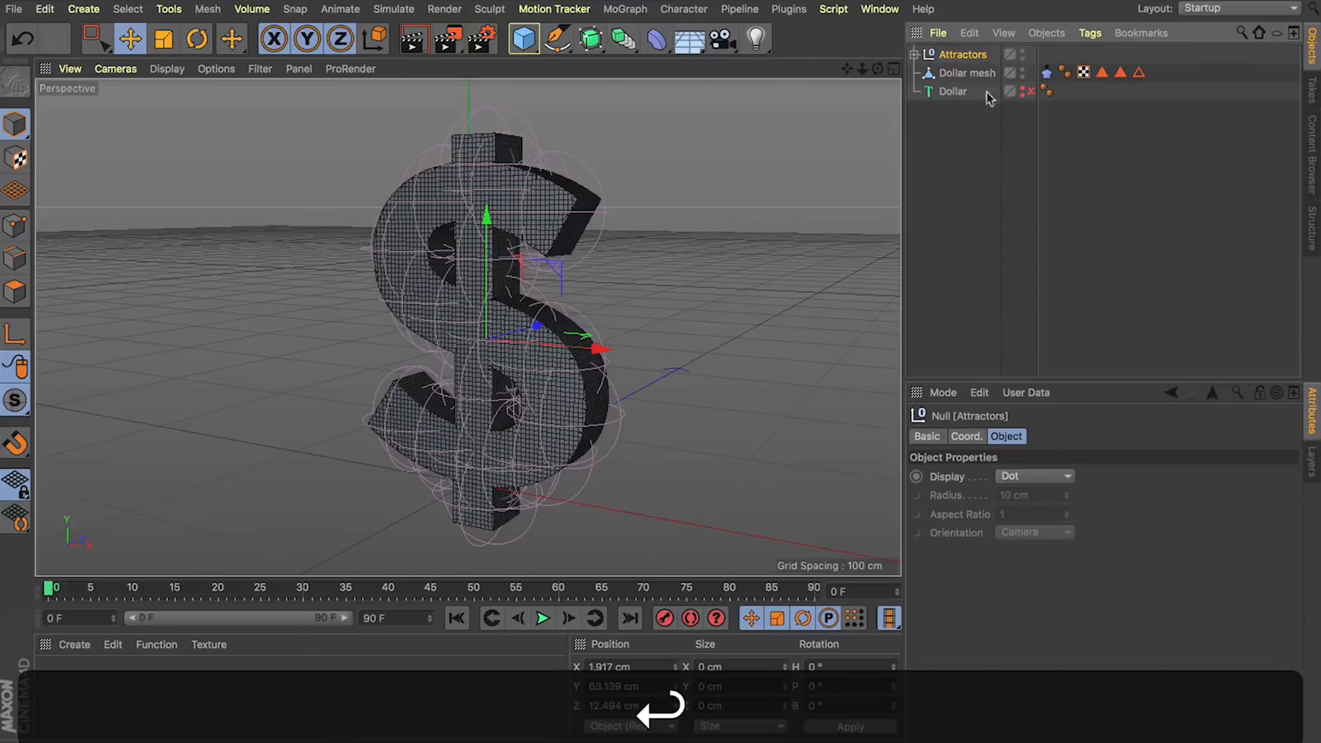
# Play the cloth simulation and examine the inflated dollar sign from several angles.
pyautogui.click(543, 619)
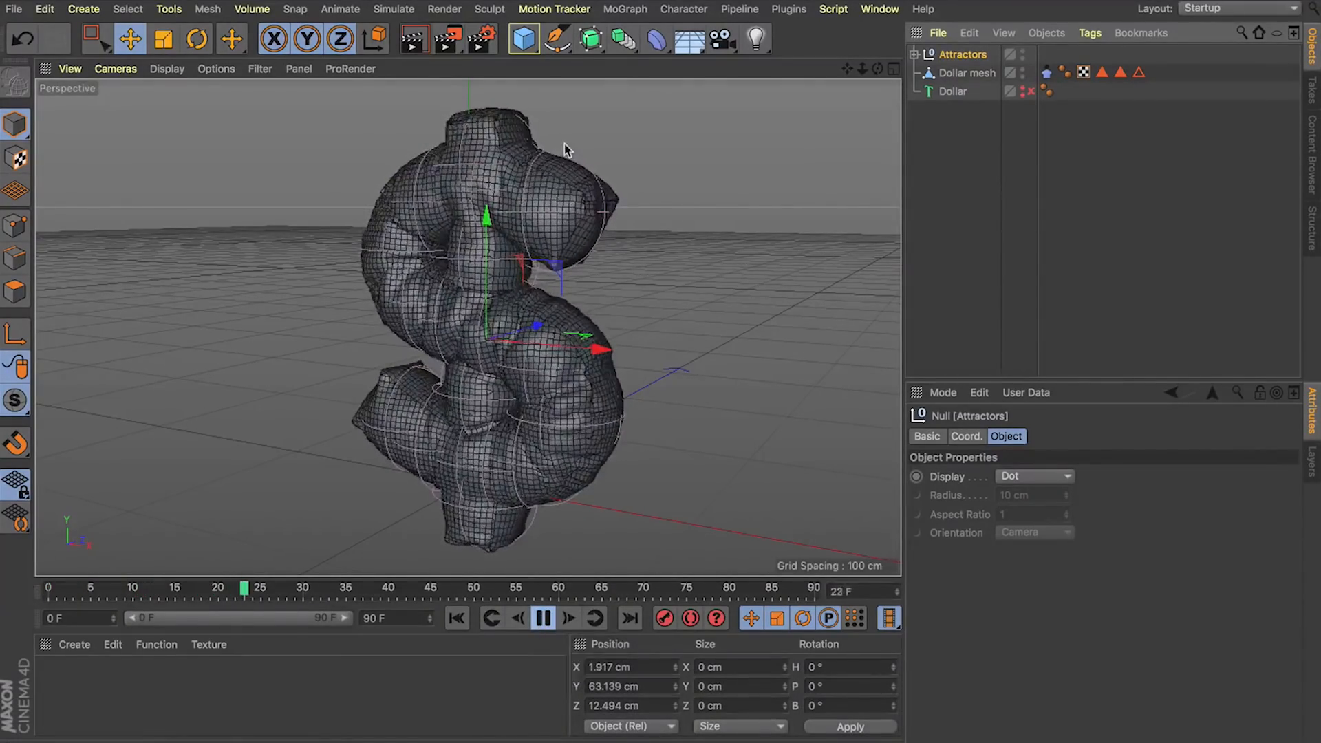
pyautogui.moveTo(877, 68)
pyautogui.mouseDown()
pyautogui.moveTo(932, 49)
pyautogui.moveTo(888, 73)
pyautogui.mouseUp()
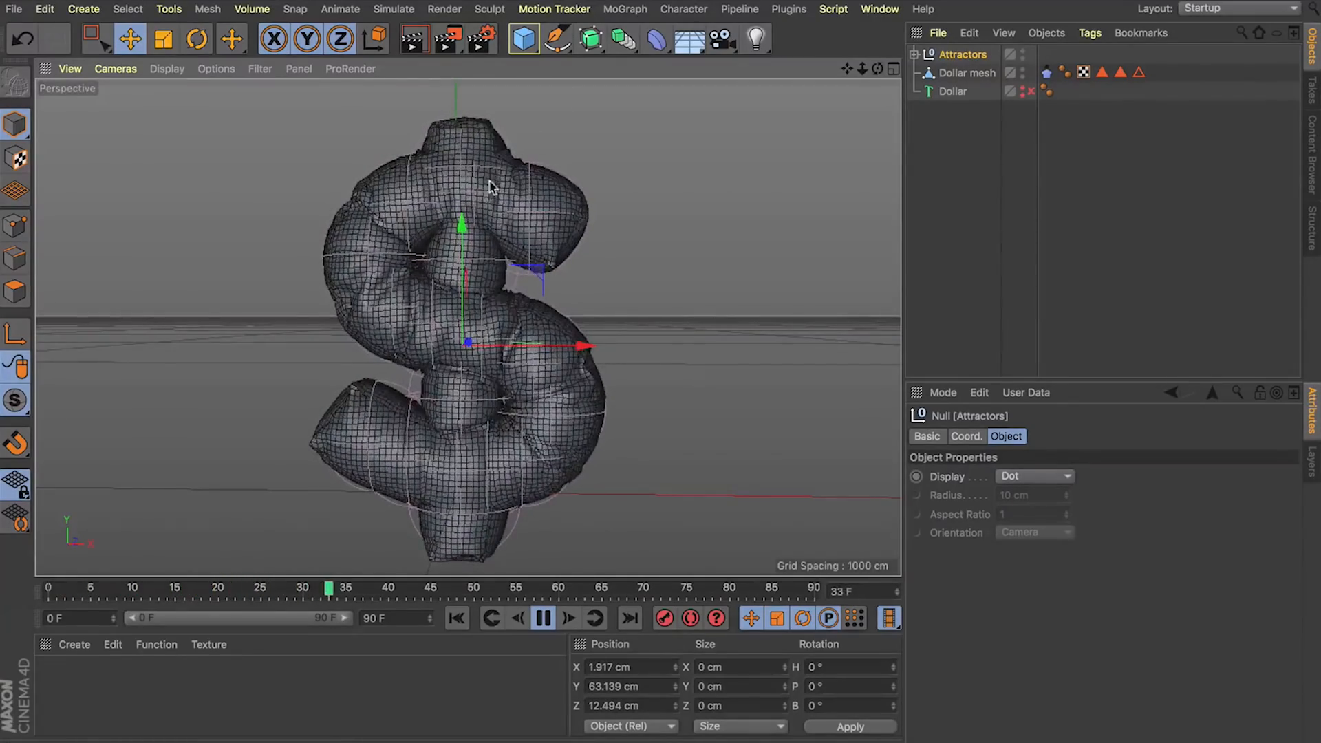
pyautogui.moveTo(877, 72); pyautogui.dragTo(831, 151)
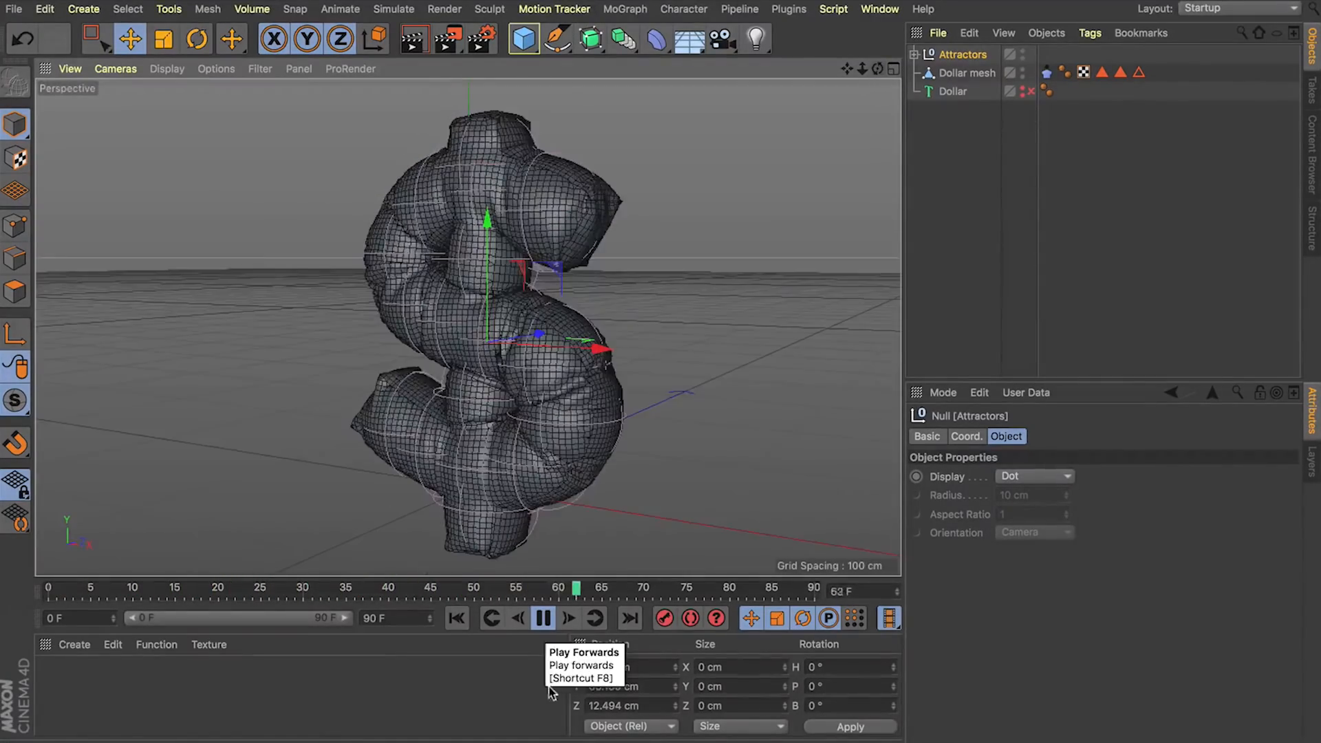
pyautogui.press('Escape')
pyautogui.moveTo(877, 69); pyautogui.dragTo(828, 49)
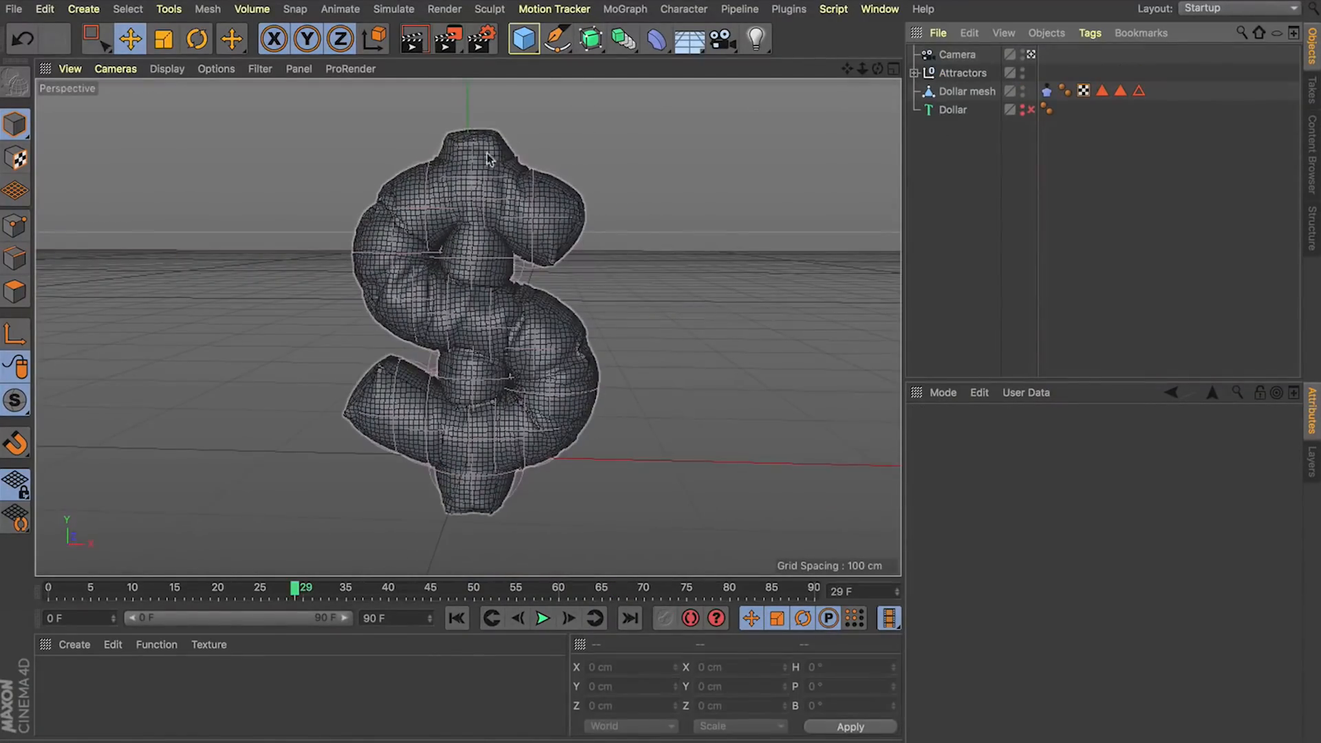
# Expand the Attractors group and lower Attractor.15 on the bottom stem to about Y -81 cm.
pyautogui.click(914, 73)
pyautogui.click(956, 92)
pyautogui.click(975, 129)
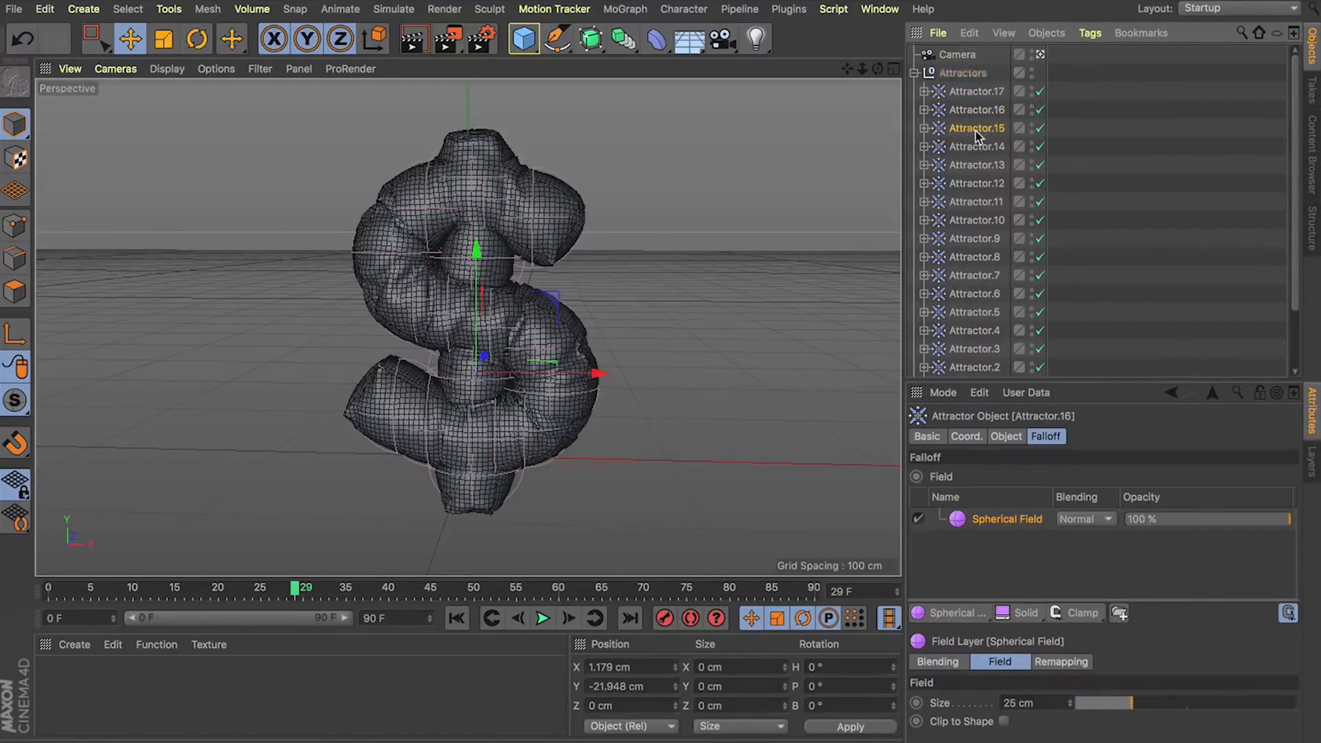
pyautogui.moveTo(475, 346); pyautogui.dragTo(478, 365)
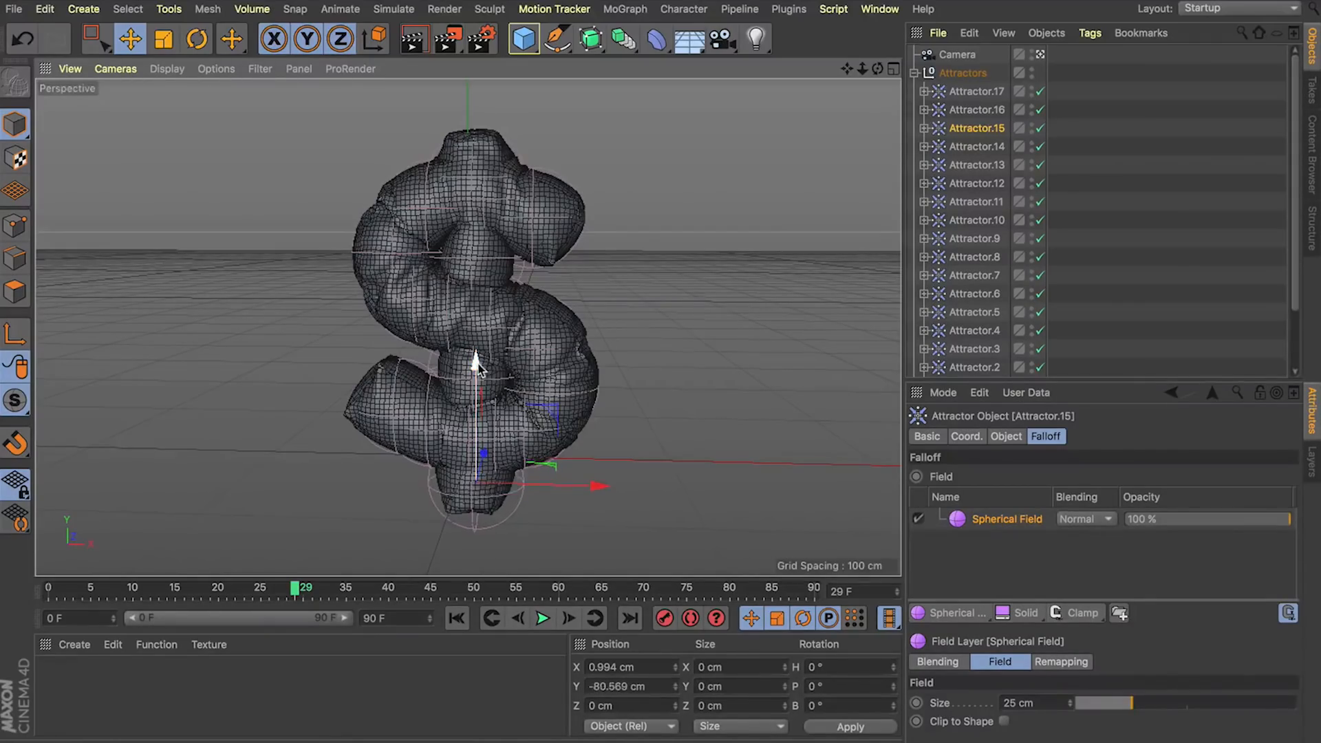
# Replay the simulation from frame 0 to check how the bottom stem inflates.
pyautogui.click(455, 619)
pyautogui.click(543, 619)
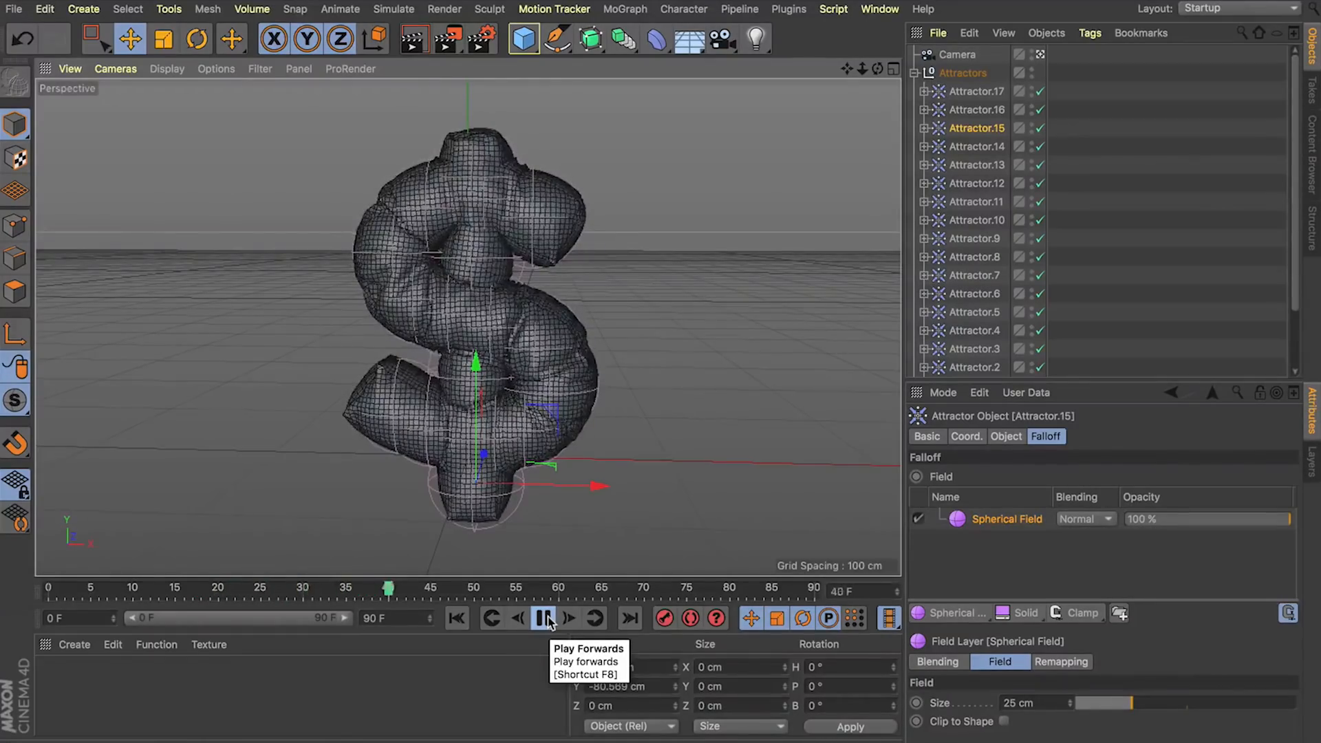
pyautogui.click(546, 619)
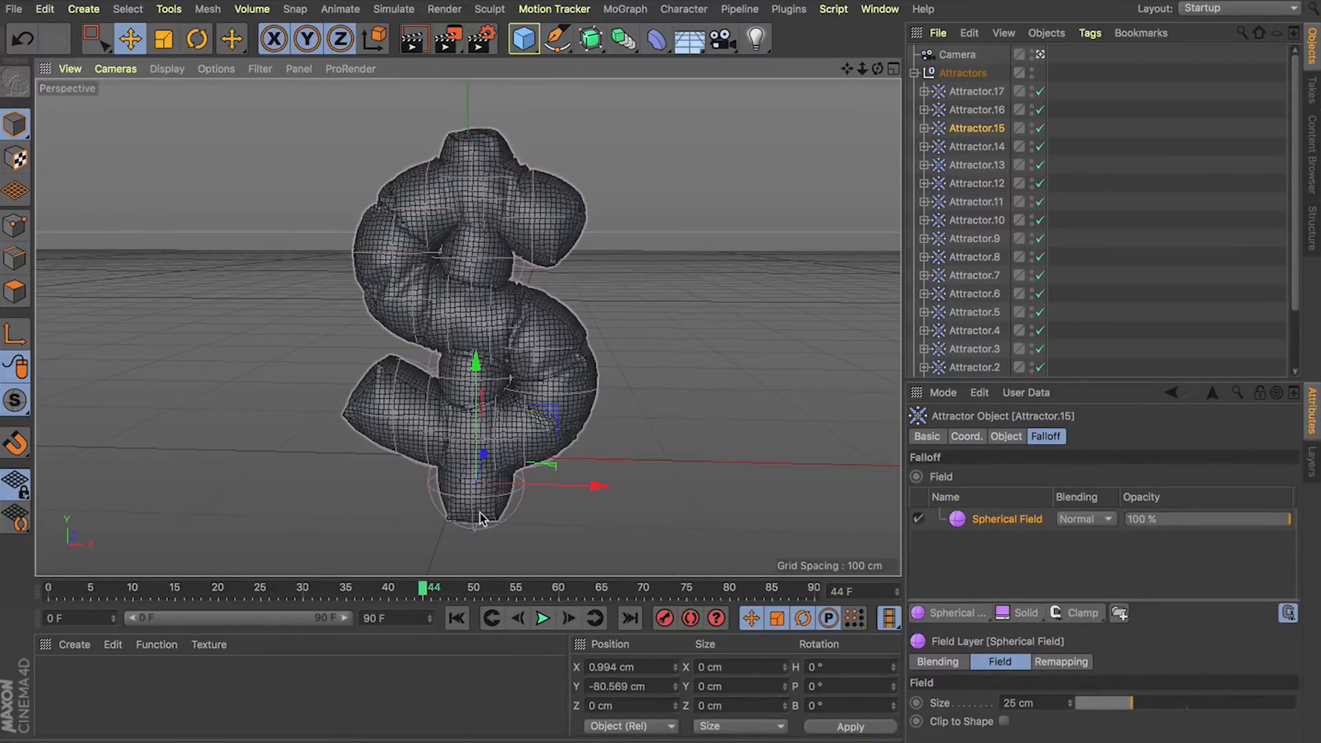
# Raise the Attractor.2 field on the top stem by about 12 cm and replay the simulation from frame 0.
pyautogui.click(471, 163)
pyautogui.click(473, 163)
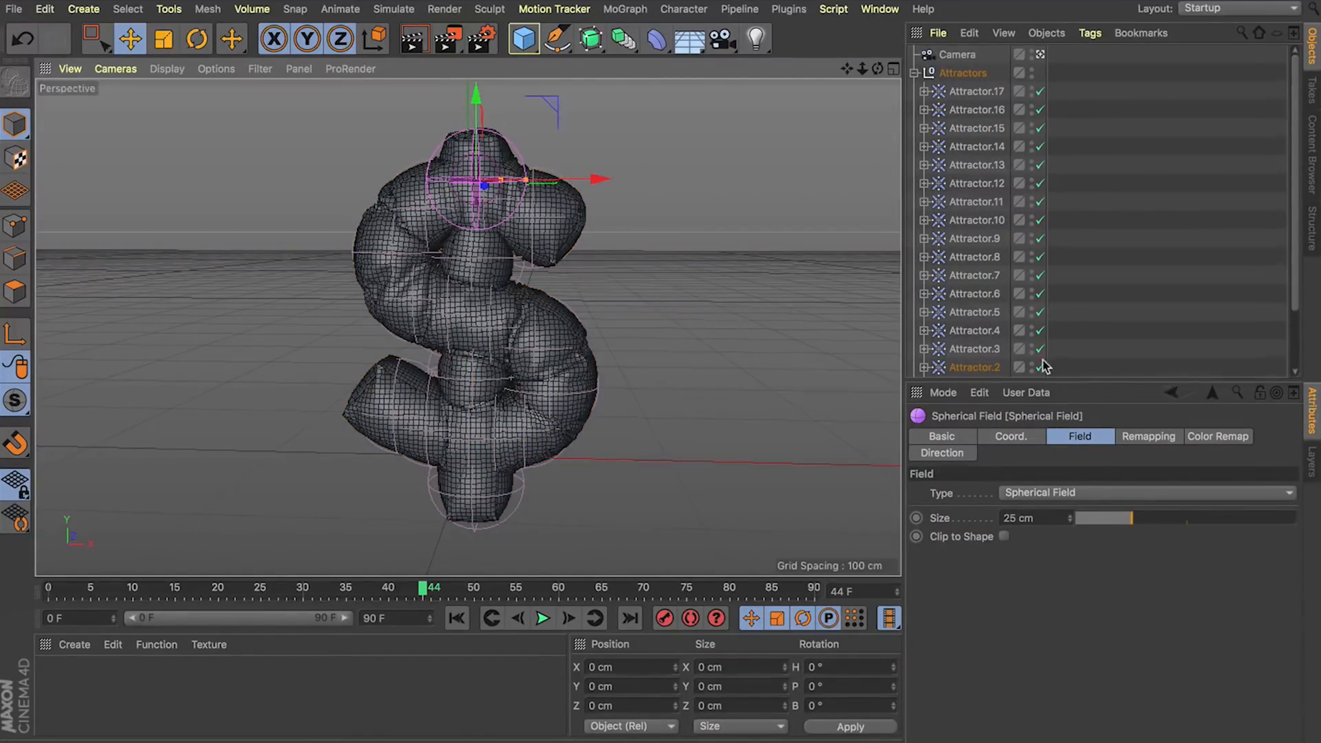
pyautogui.scroll(-3, 1045, 366)
pyautogui.click(974, 296)
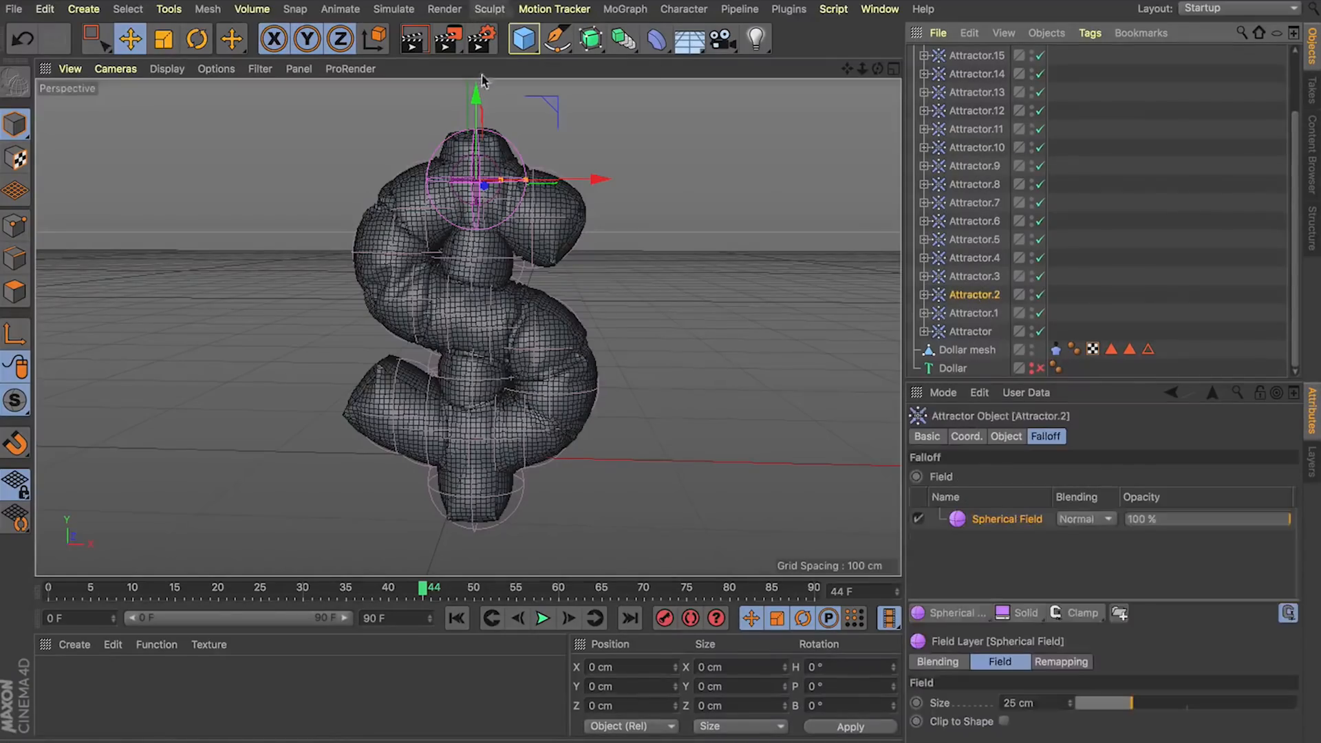
pyautogui.moveTo(476, 100); pyautogui.dragTo(477, 77)
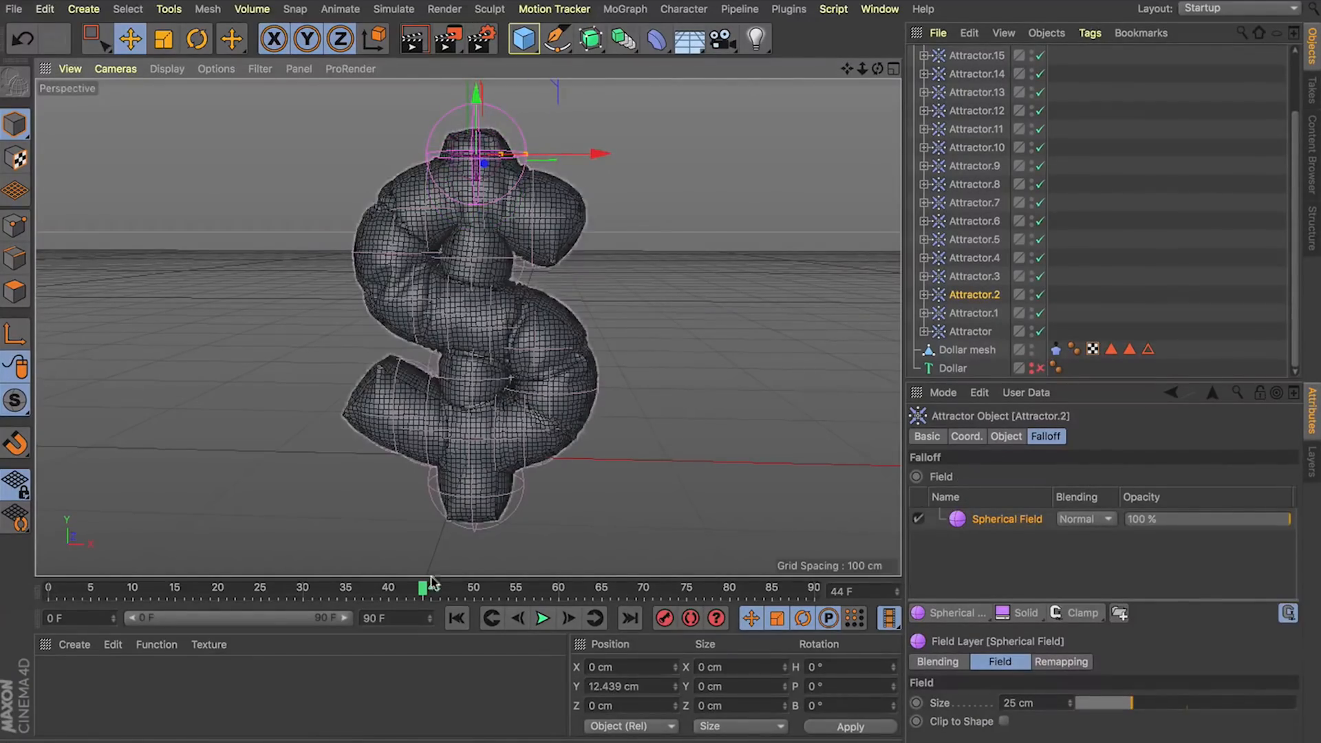
pyautogui.click(457, 623)
pyautogui.click(543, 619)
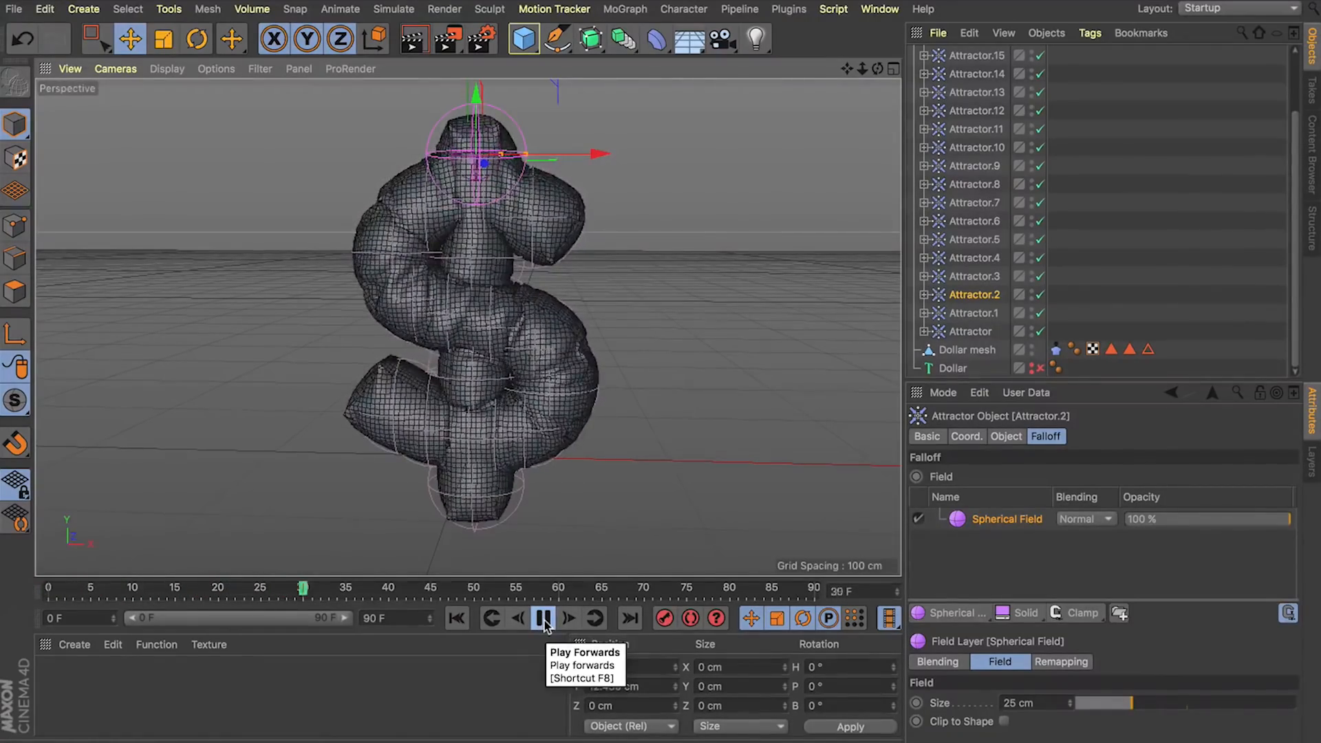
# Stop the simulation, return it to frame 0 and collapse the Attractors group in the object list.
pyautogui.click(543, 620)
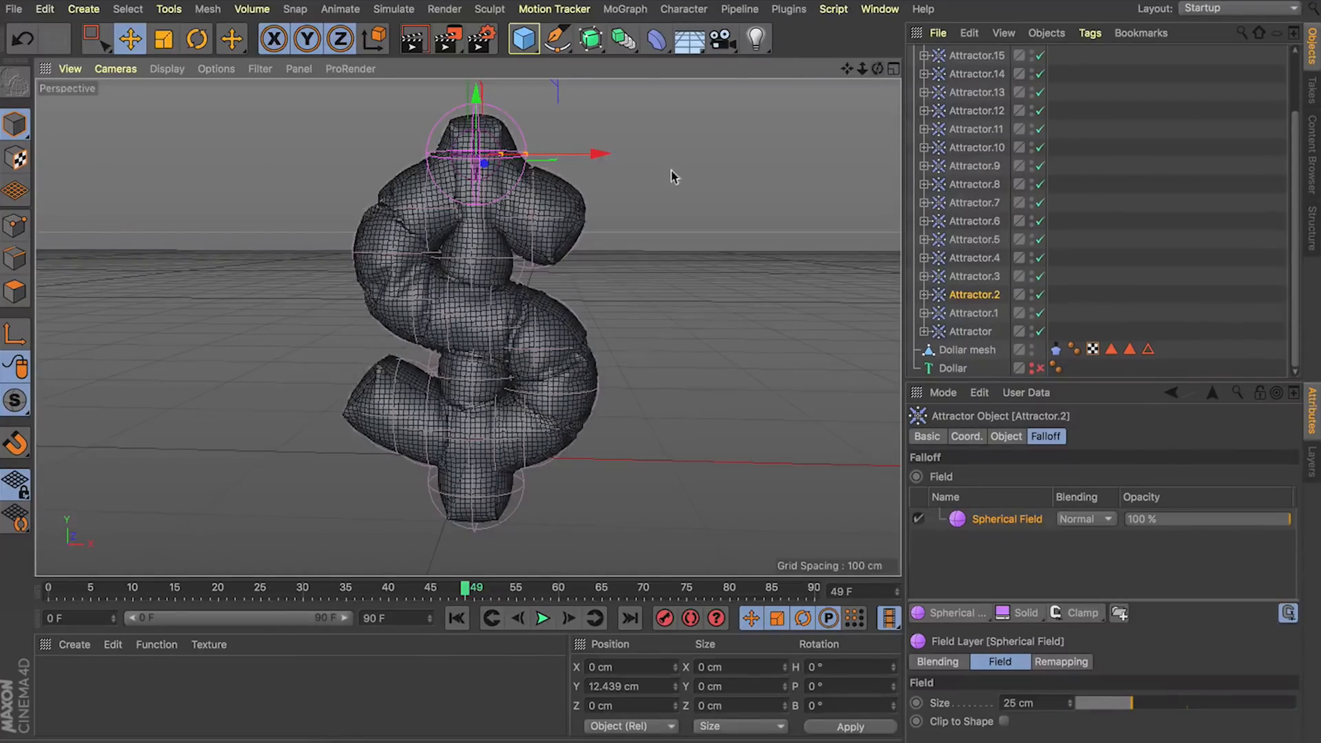
pyautogui.moveTo(878, 69); pyautogui.dragTo(888, 103)
pyautogui.click(457, 618)
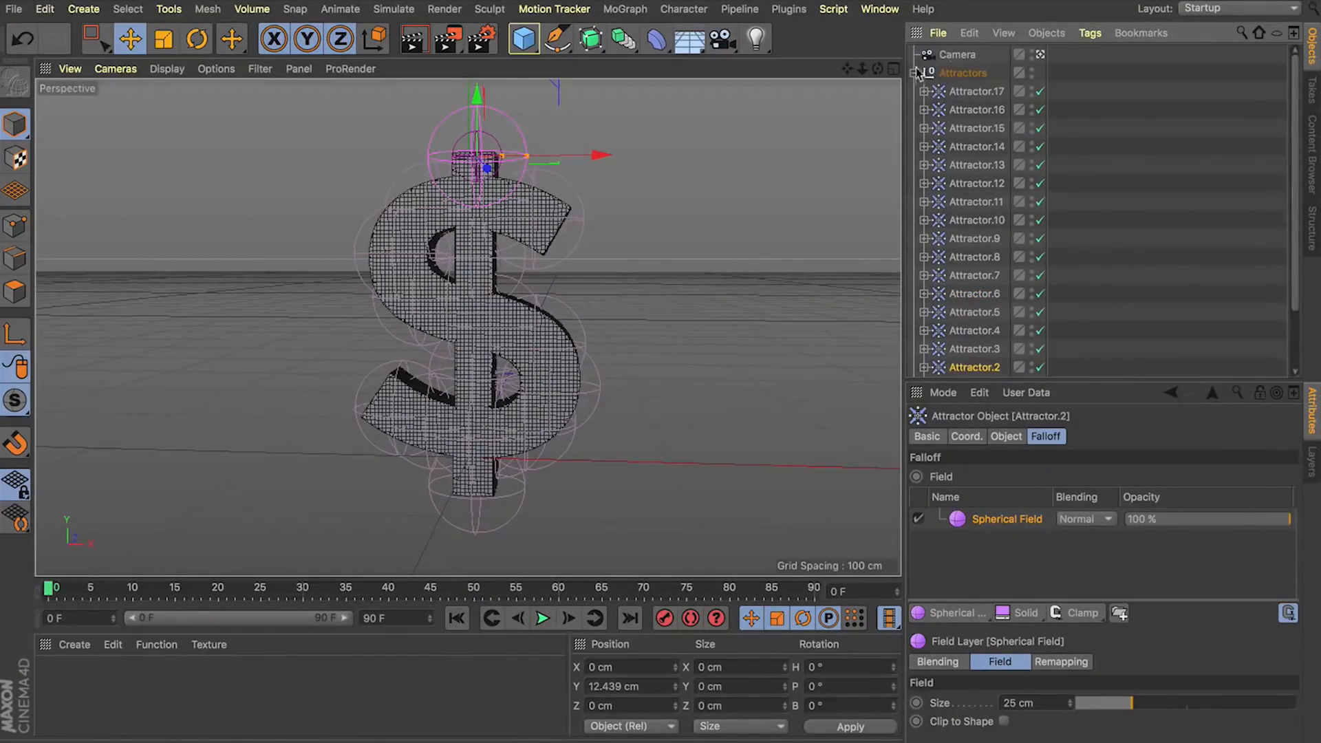
pyautogui.click(913, 73)
pyautogui.click(963, 73)
pyautogui.click(967, 92)
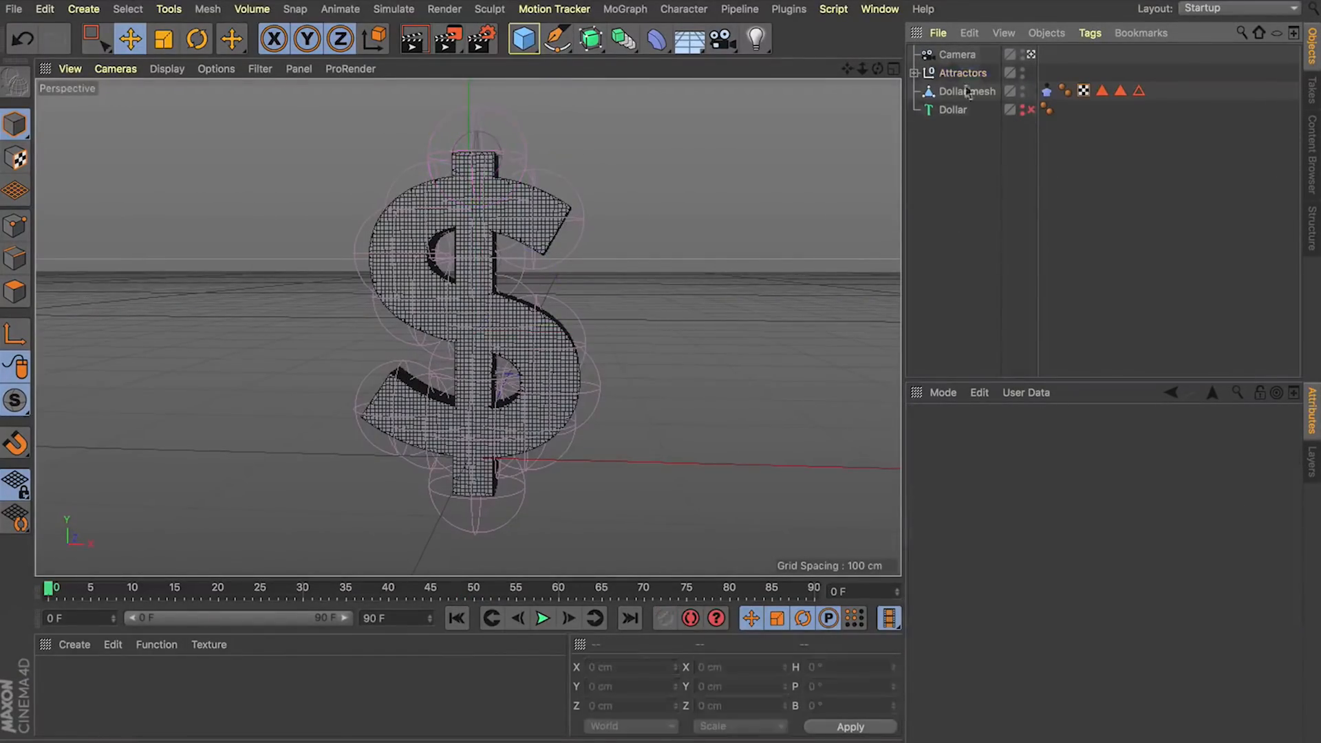
# Advance the cloth simulation one frame at a time from frame 0 to frame 17 to examine the inflation.
pyautogui.click(572, 623)
pyautogui.click(571, 623)
pyautogui.click(570, 623)
pyautogui.click(569, 624)
pyautogui.click(568, 620)
pyautogui.click(569, 620)
pyautogui.click(569, 619)
pyautogui.click(568, 619)
pyautogui.click(568, 619)
pyautogui.click(569, 620)
pyautogui.click(569, 620)
pyautogui.click(568, 619)
pyautogui.click(569, 620)
pyautogui.click(568, 620)
pyautogui.click(569, 619)
pyautogui.click(569, 620)
pyautogui.click(568, 619)
# Display the perspective view with smooth shading without mesh lines and advance the simulation frame by frame to frame 25.
pyautogui.click(709, 242)
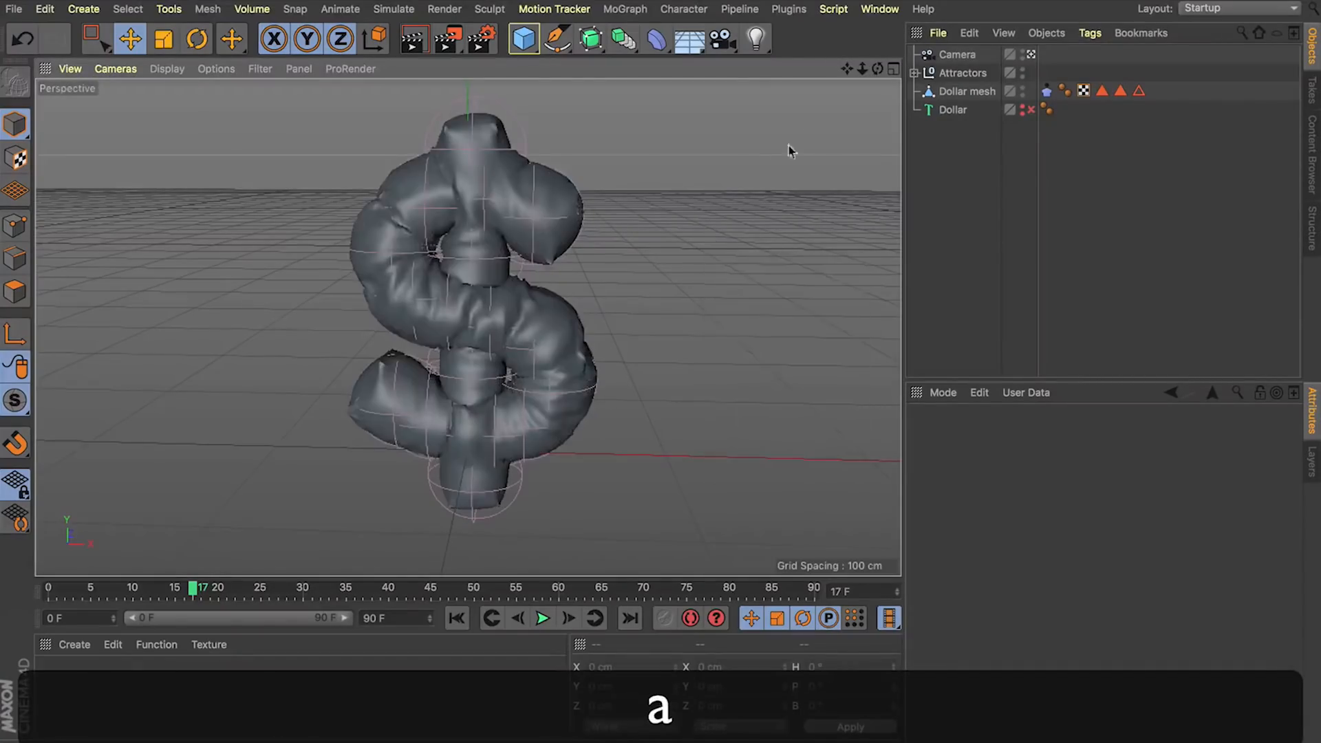
pyautogui.moveTo(878, 69)
pyautogui.mouseDown()
pyautogui.moveTo(695, 51)
pyautogui.moveTo(878, 51)
pyautogui.moveTo(867, 69)
pyautogui.moveTo(869, 52)
pyautogui.mouseUp()
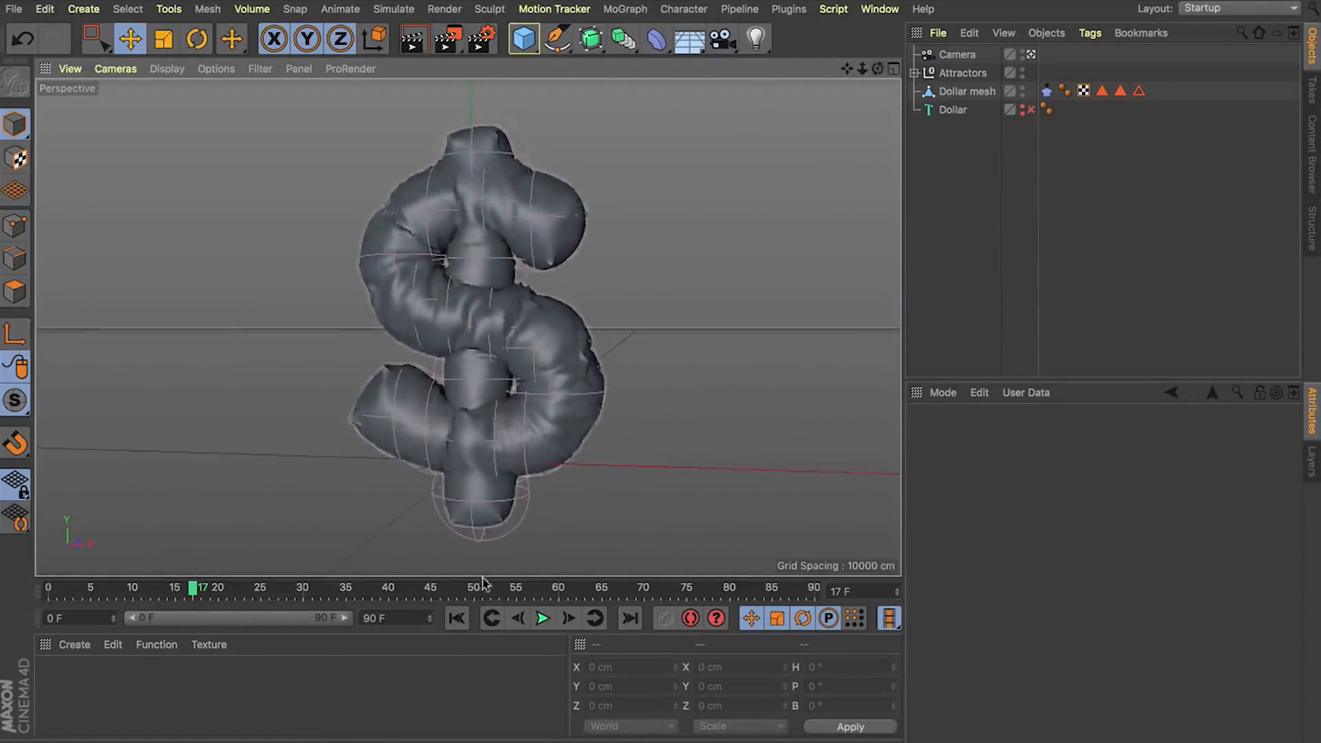
pyautogui.click(569, 618)
pyautogui.click(569, 619)
pyautogui.click(568, 619)
pyautogui.click(568, 619)
pyautogui.click(568, 619)
pyautogui.click(569, 618)
pyautogui.click(569, 619)
pyautogui.click(569, 619)
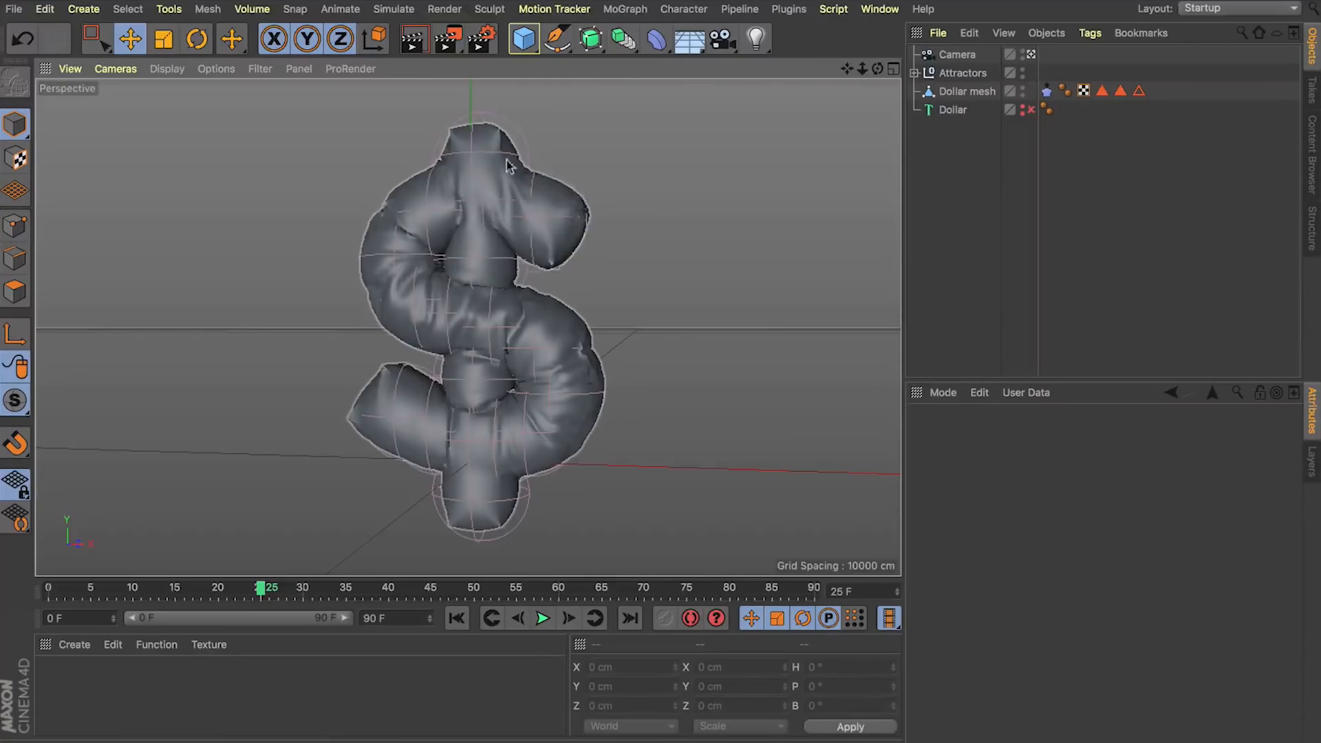
# Shift the attractor's spherical field on the upper part of the dollar sign to about X 2.66 cm.
pyautogui.click(487, 199)
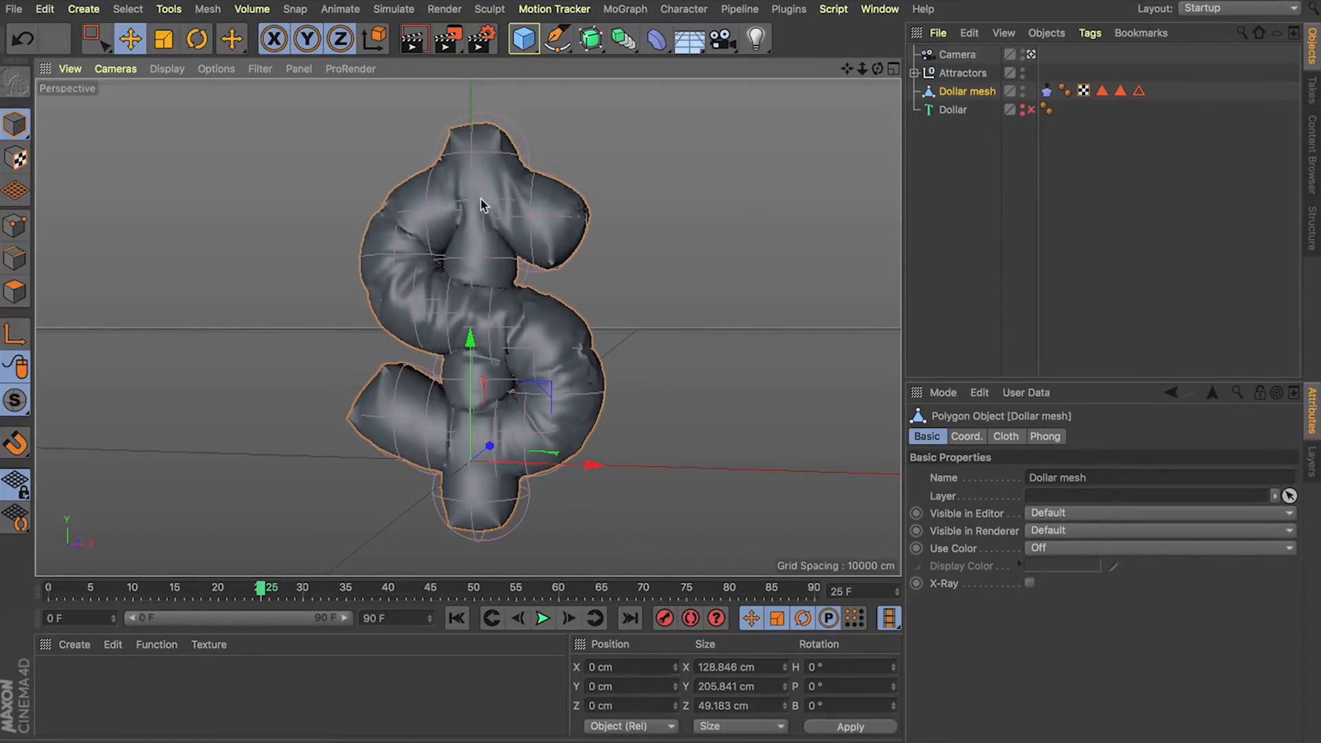
pyautogui.click(484, 199)
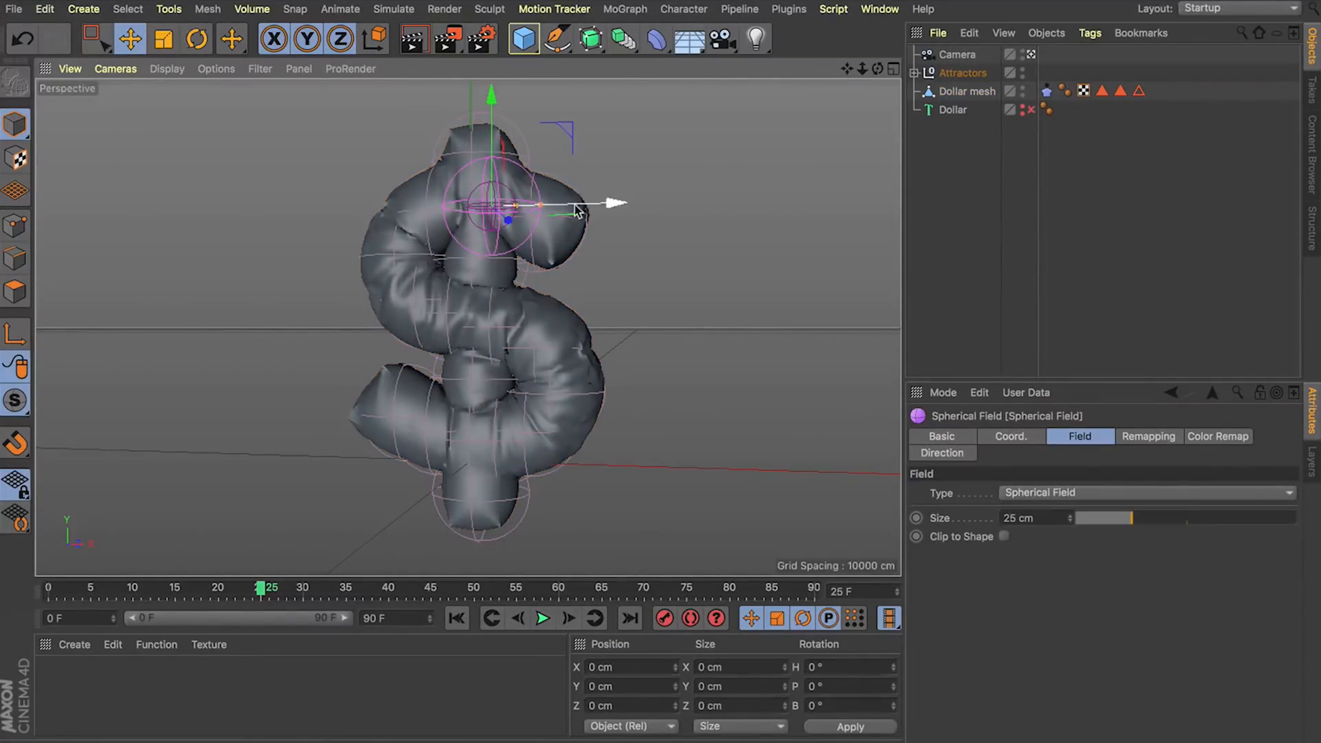
pyautogui.click(893, 68)
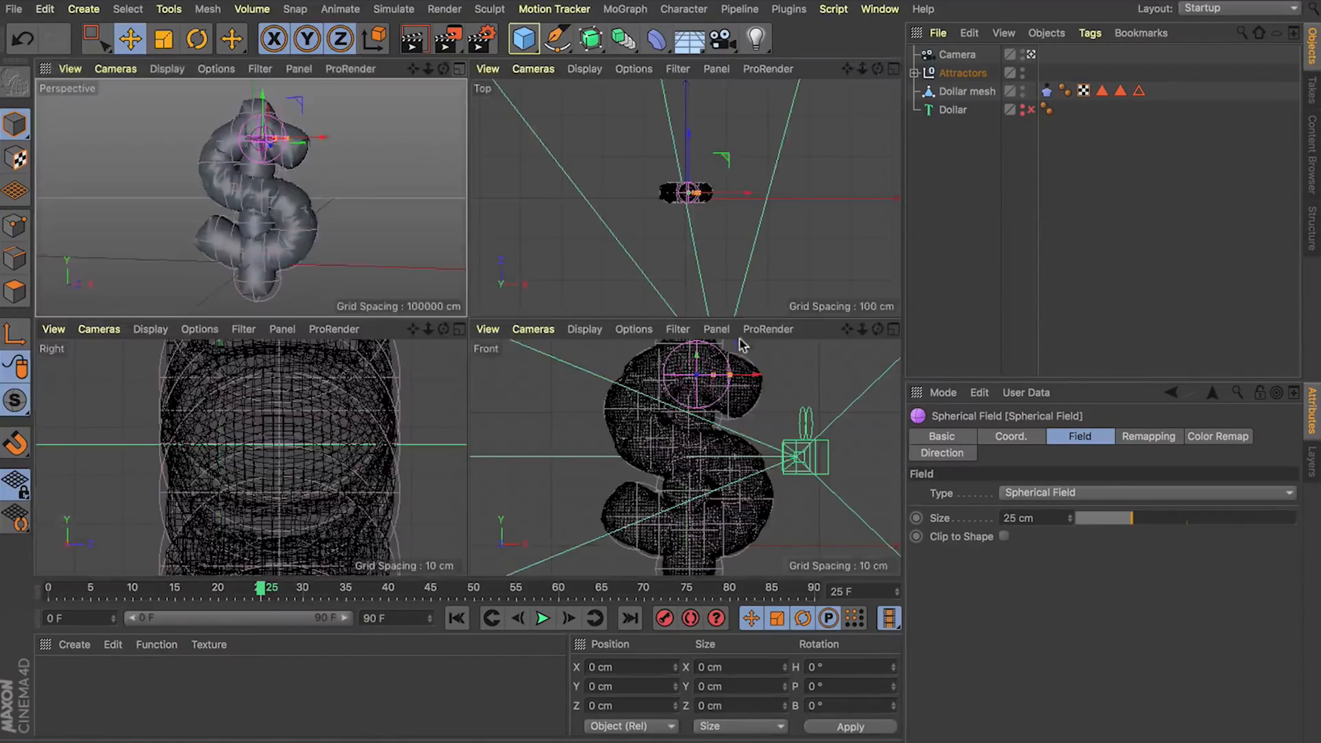
pyautogui.moveTo(737, 376); pyautogui.dragTo(740, 375)
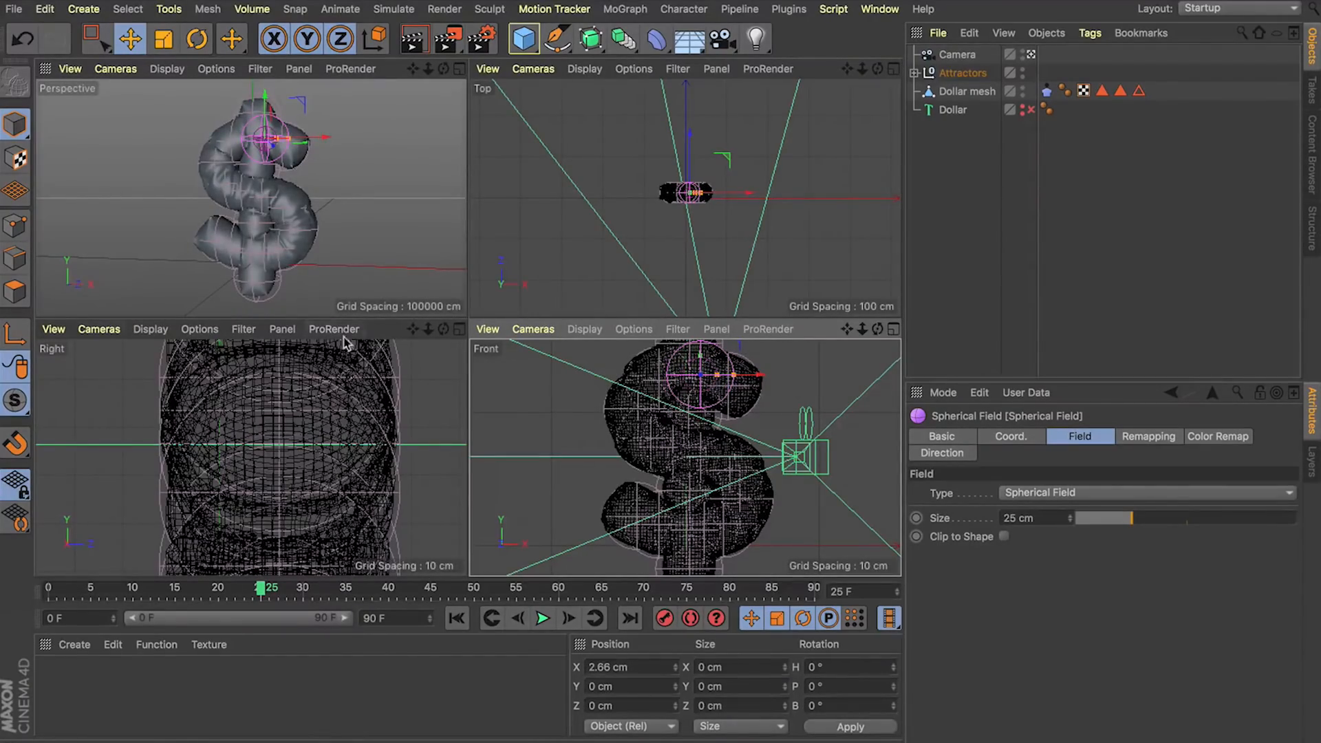
pyautogui.click(459, 68)
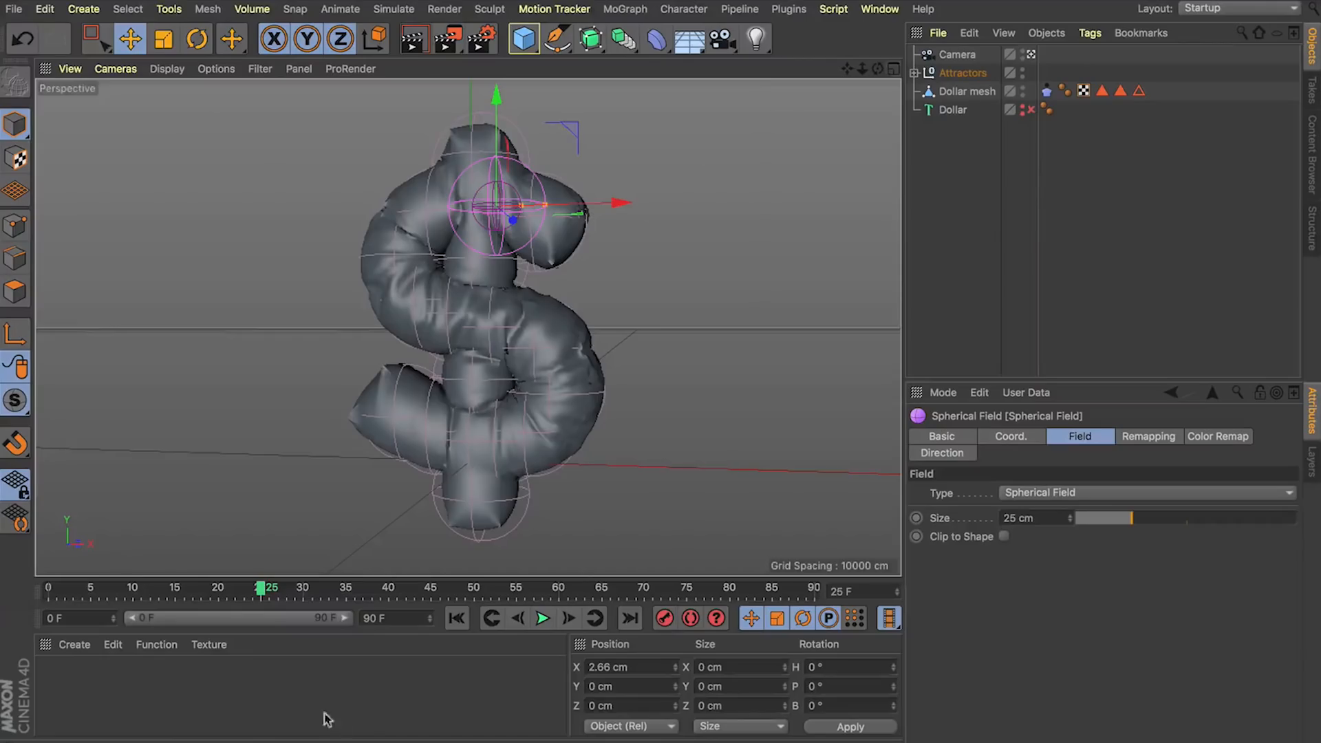
# Replay the cloth simulation and stop it at frame 40.
pyautogui.click(456, 618)
pyautogui.click(543, 618)
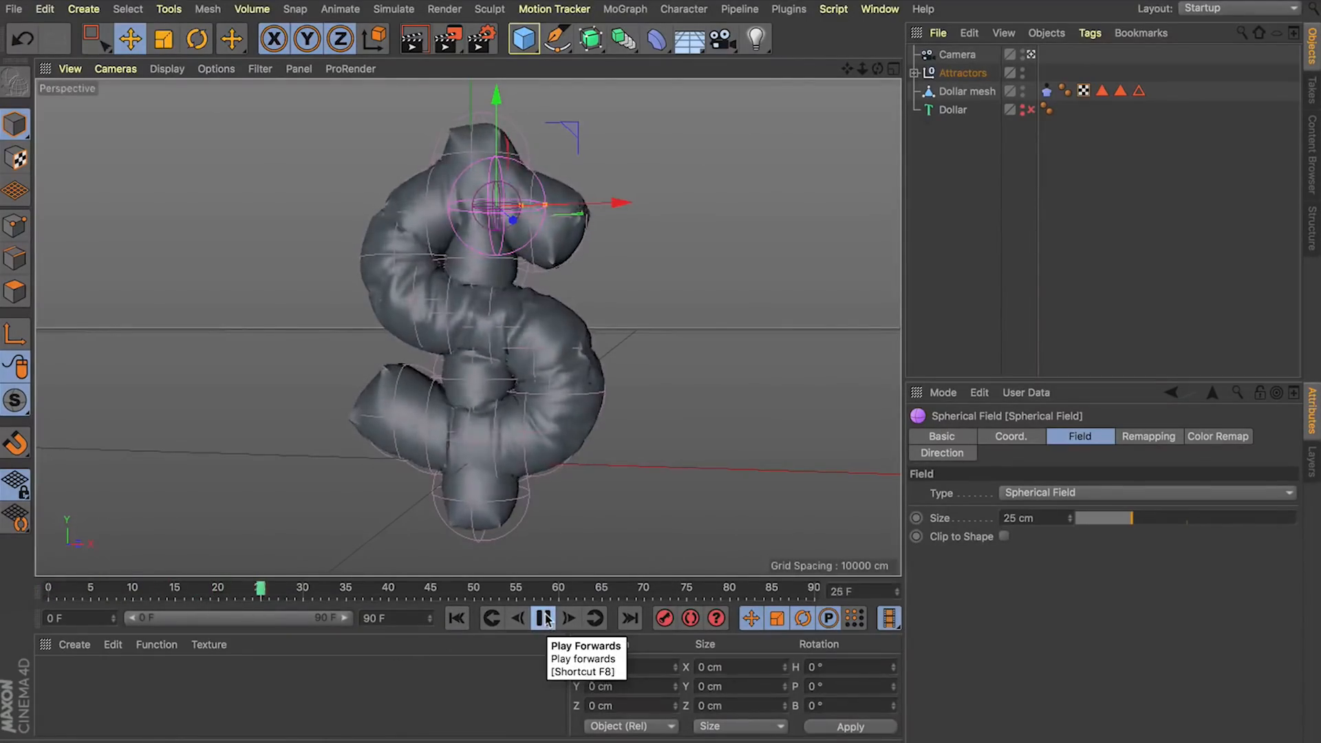
pyautogui.click(543, 618)
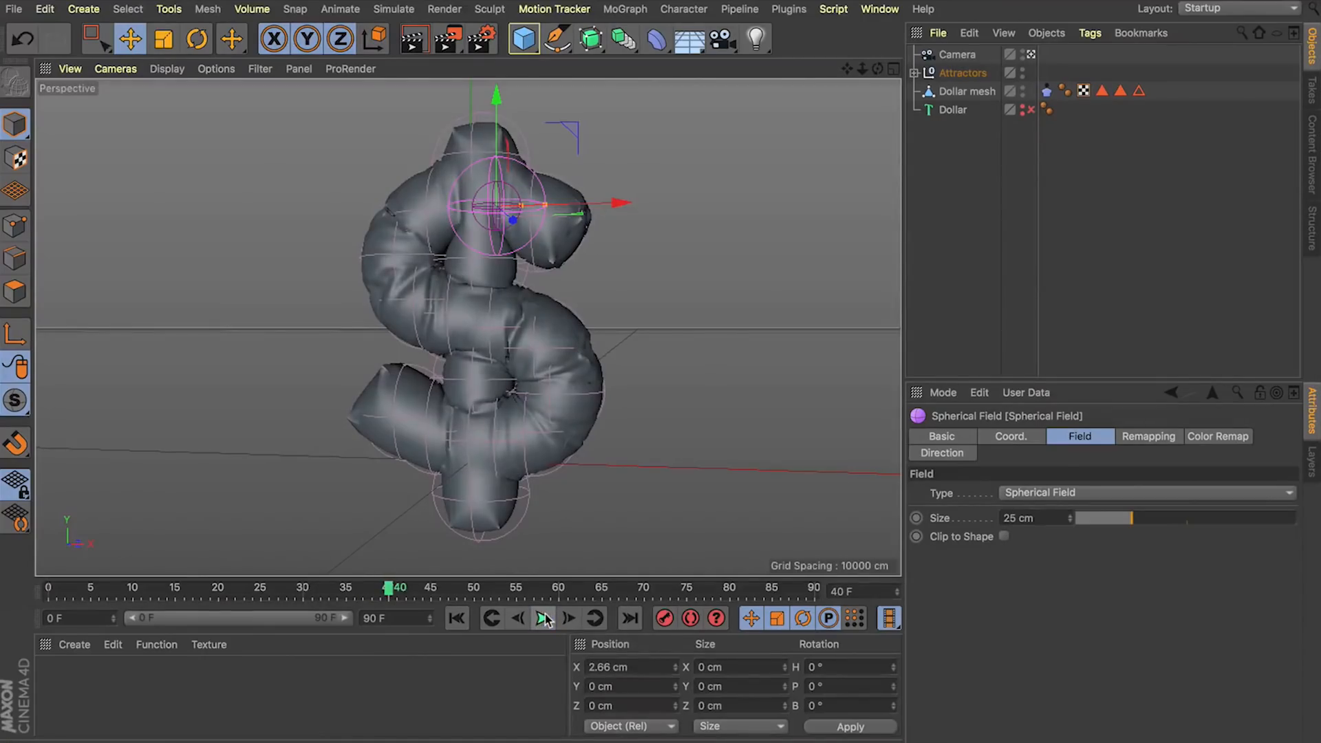
# Place the Dollar mesh inside a new Subdivision Surface and disable the subdivision.
pyautogui.click(984, 92)
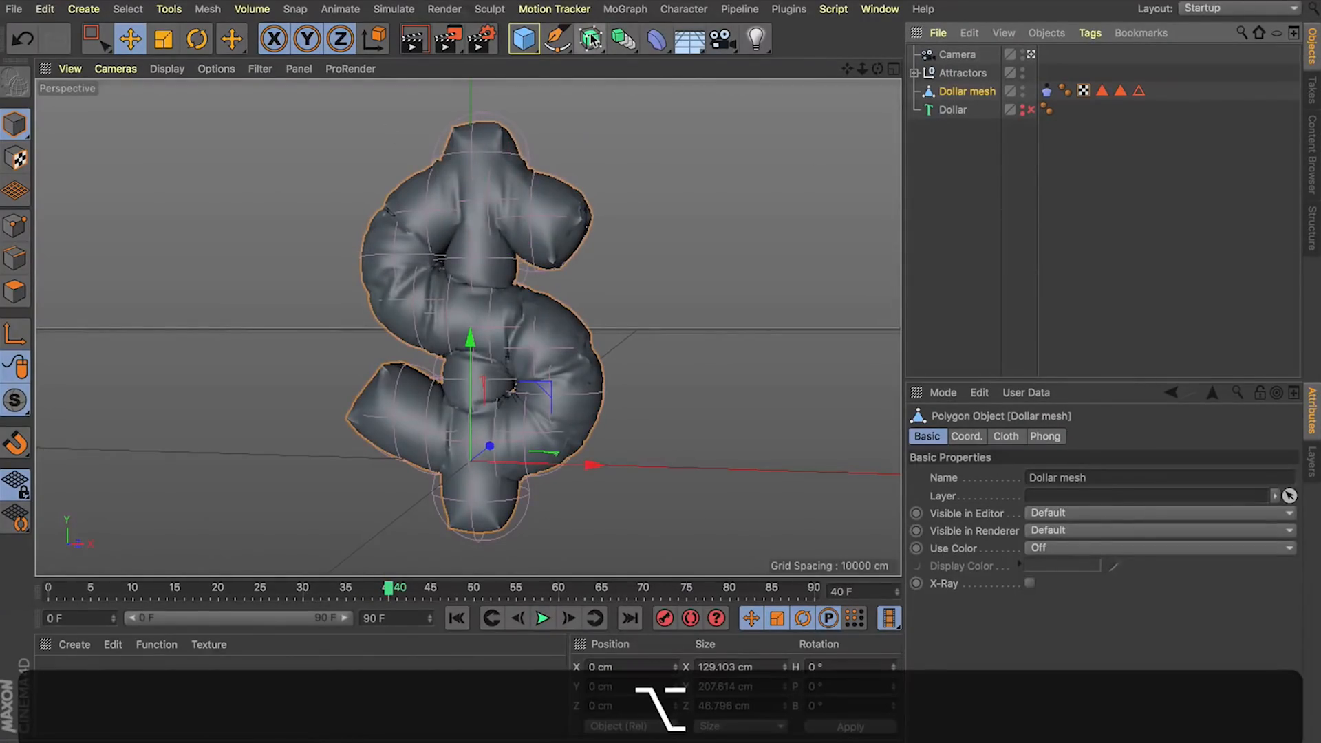
pyautogui.keyDown('alt'); pyautogui.click(590, 38); pyautogui.keyUp('alt')
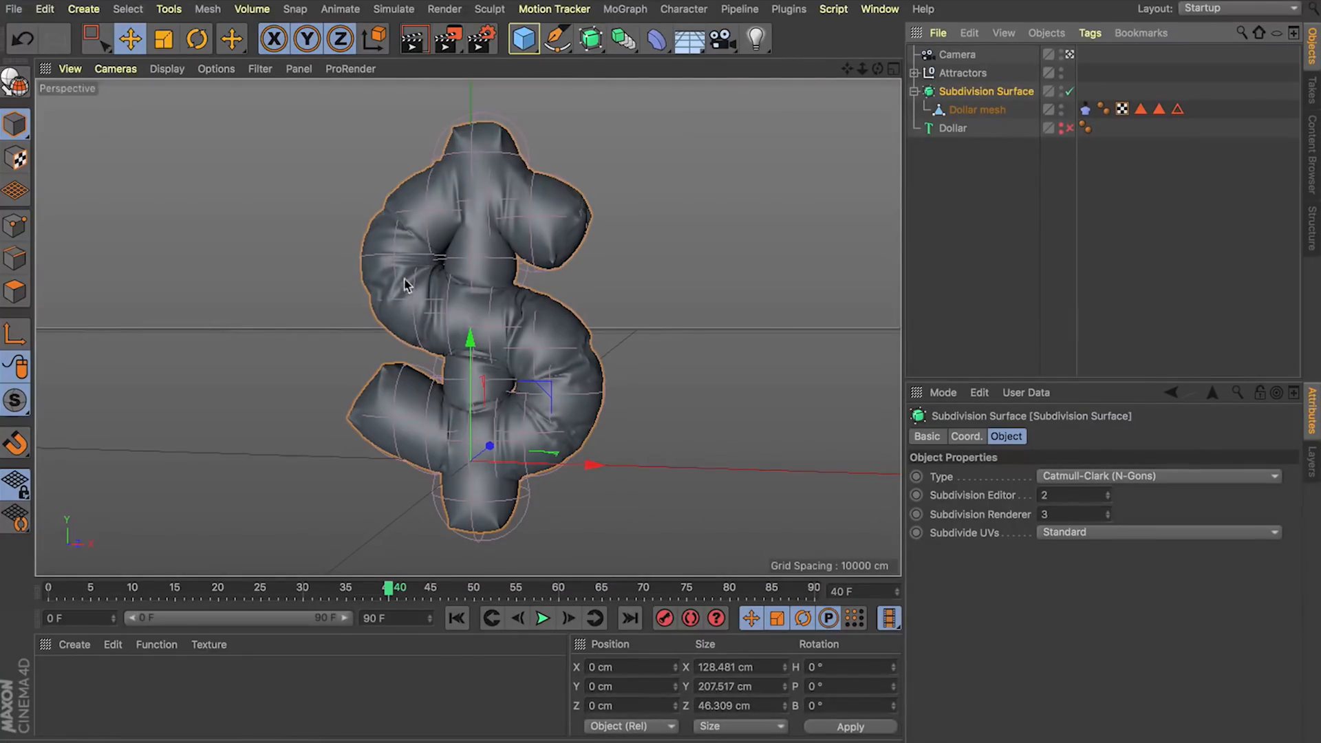
pyautogui.click(1070, 93)
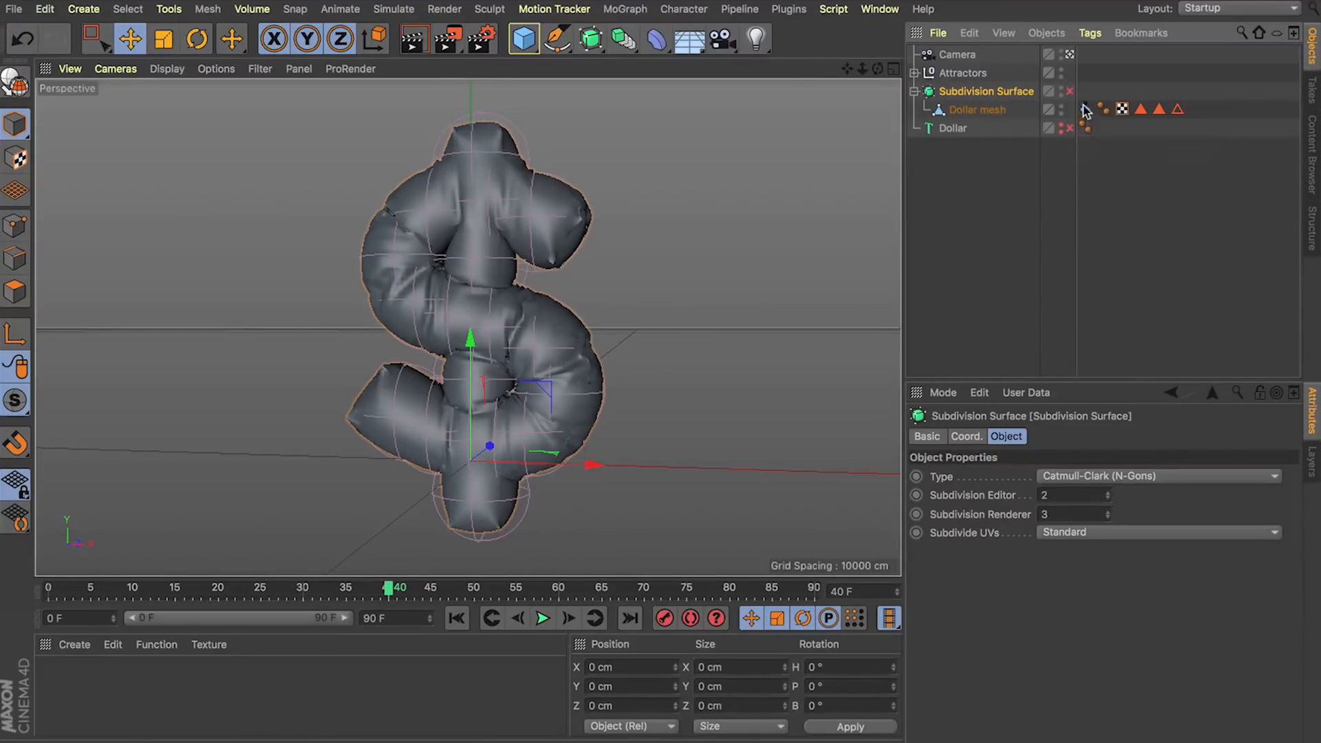
# Restore the Dollar mesh's stored edge selection along the front outline and convert it to a point selection.
pyautogui.click(1085, 108)
pyautogui.click(973, 110)
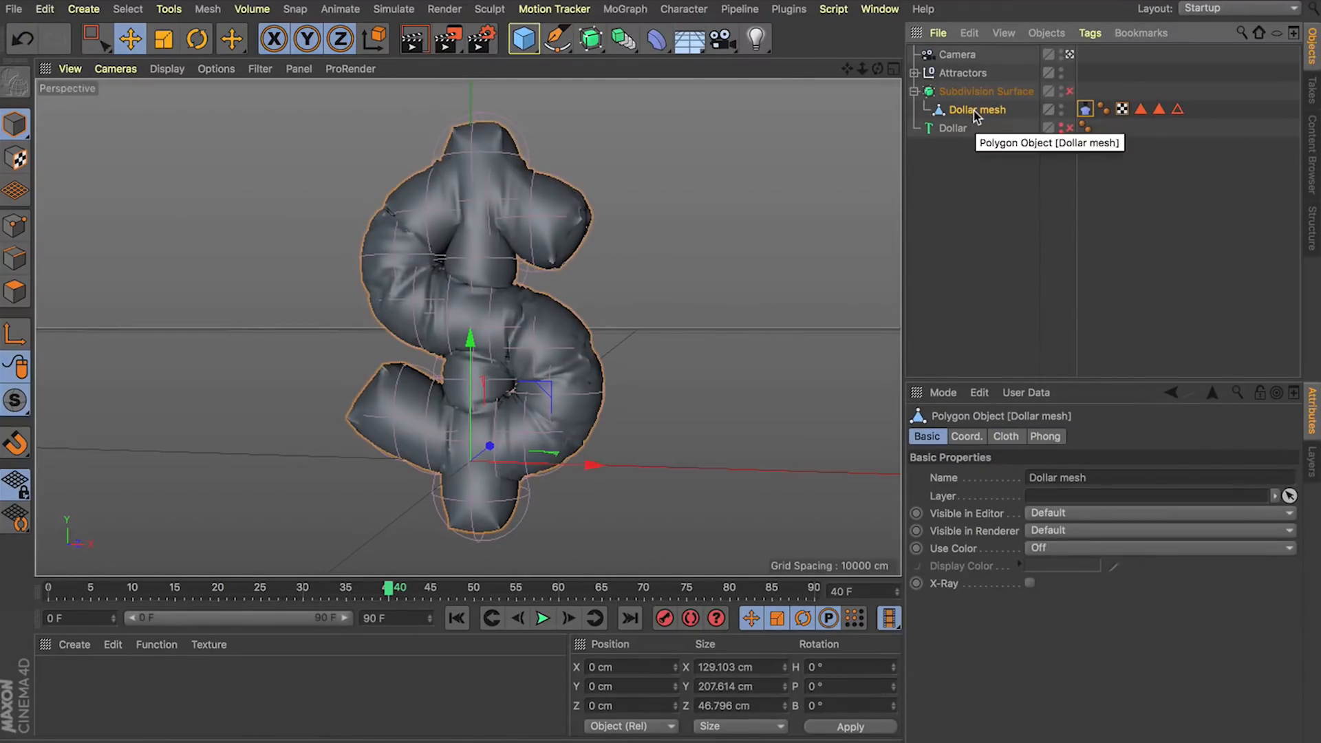
pyautogui.click(1179, 109)
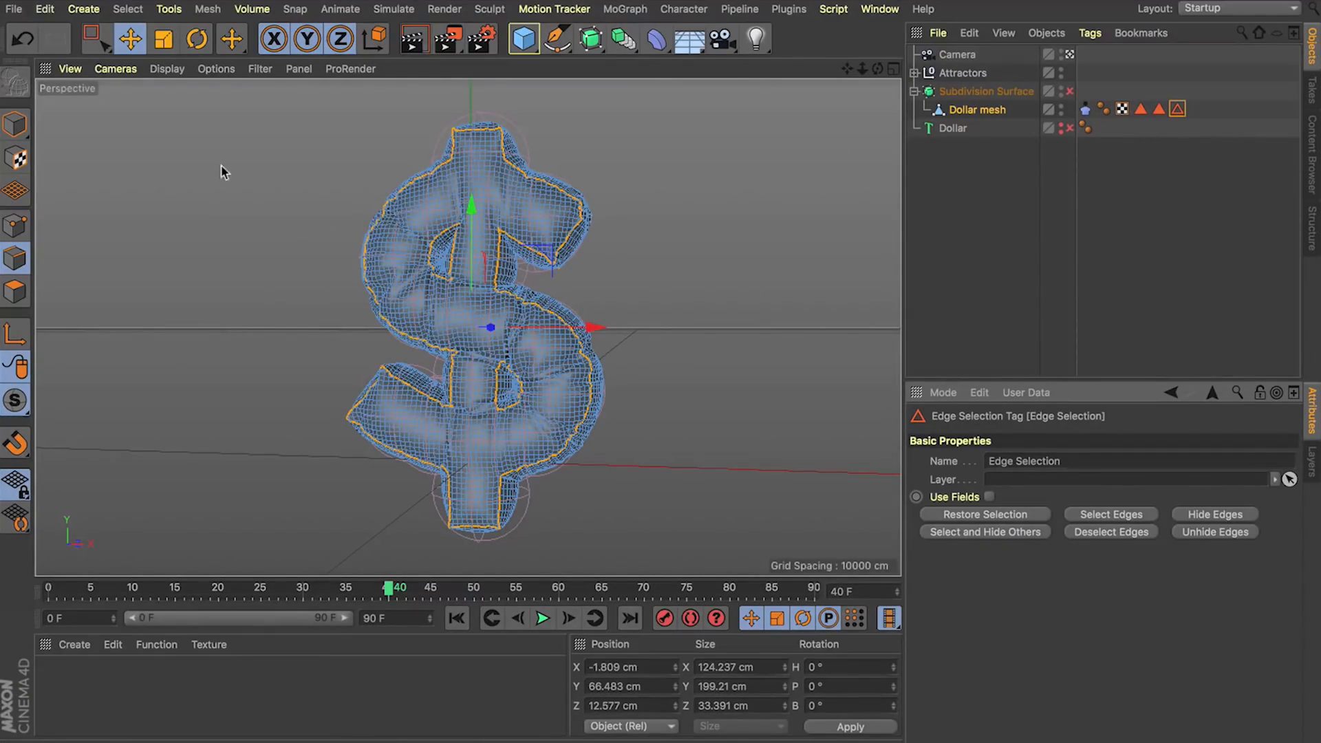
pyautogui.press('shift')
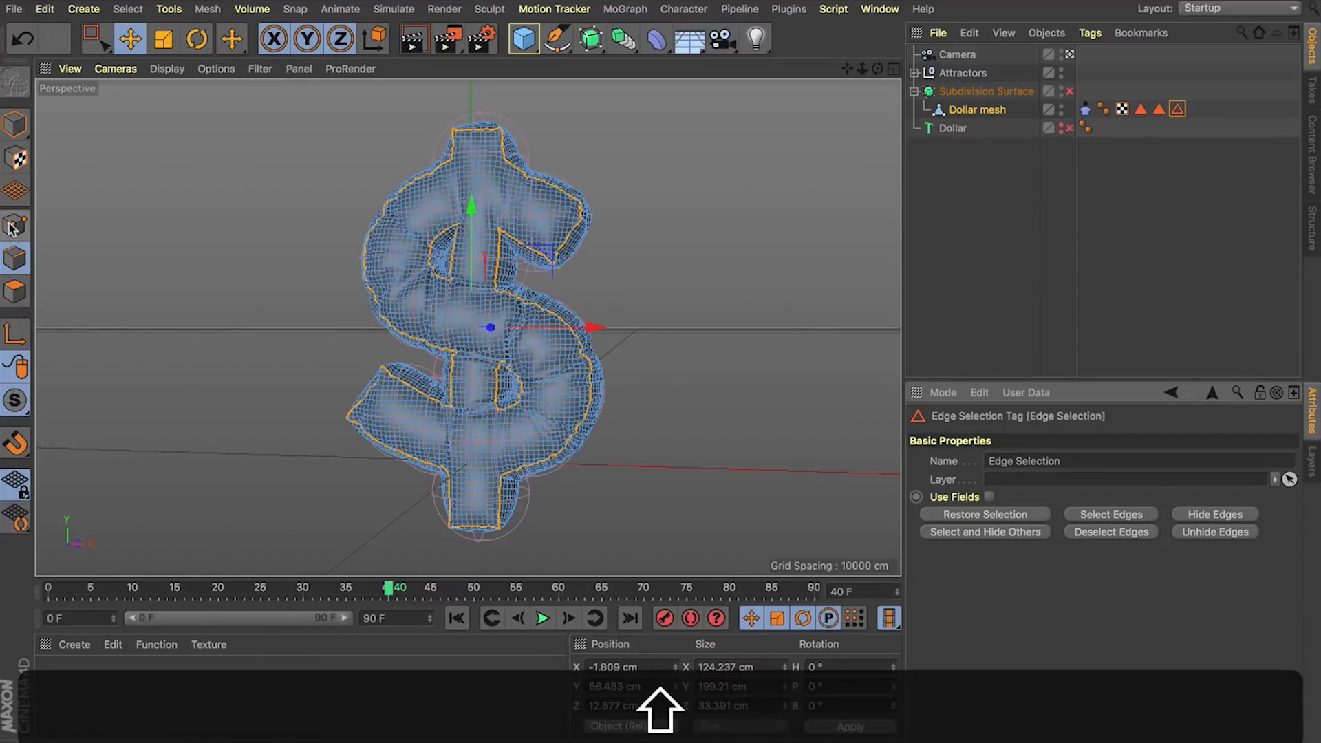
pyautogui.keyDown('shift'); pyautogui.click(14, 226); pyautogui.keyUp('shift')
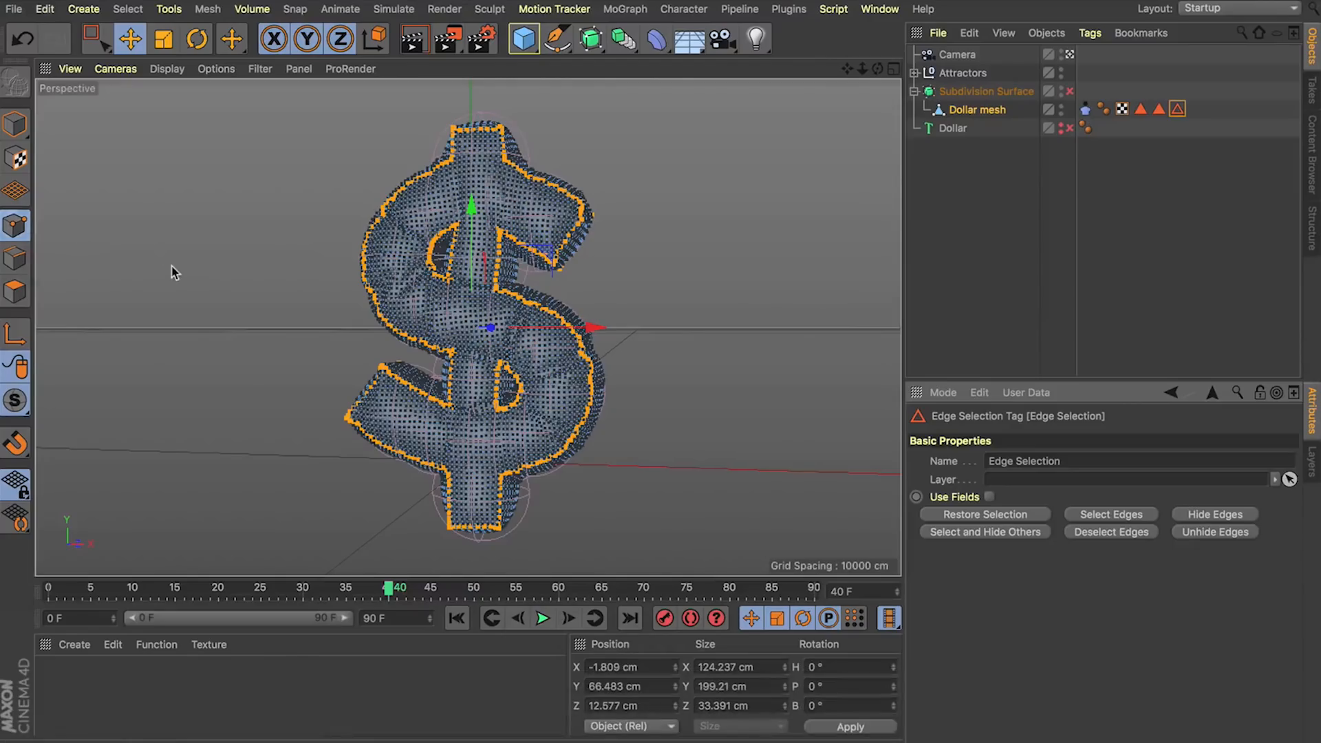
# Store the inflated shape as the cloth's init state, fix the selected points with drawing off, and return to Model mode.
pyautogui.click(1085, 110)
pyautogui.click(1066, 438)
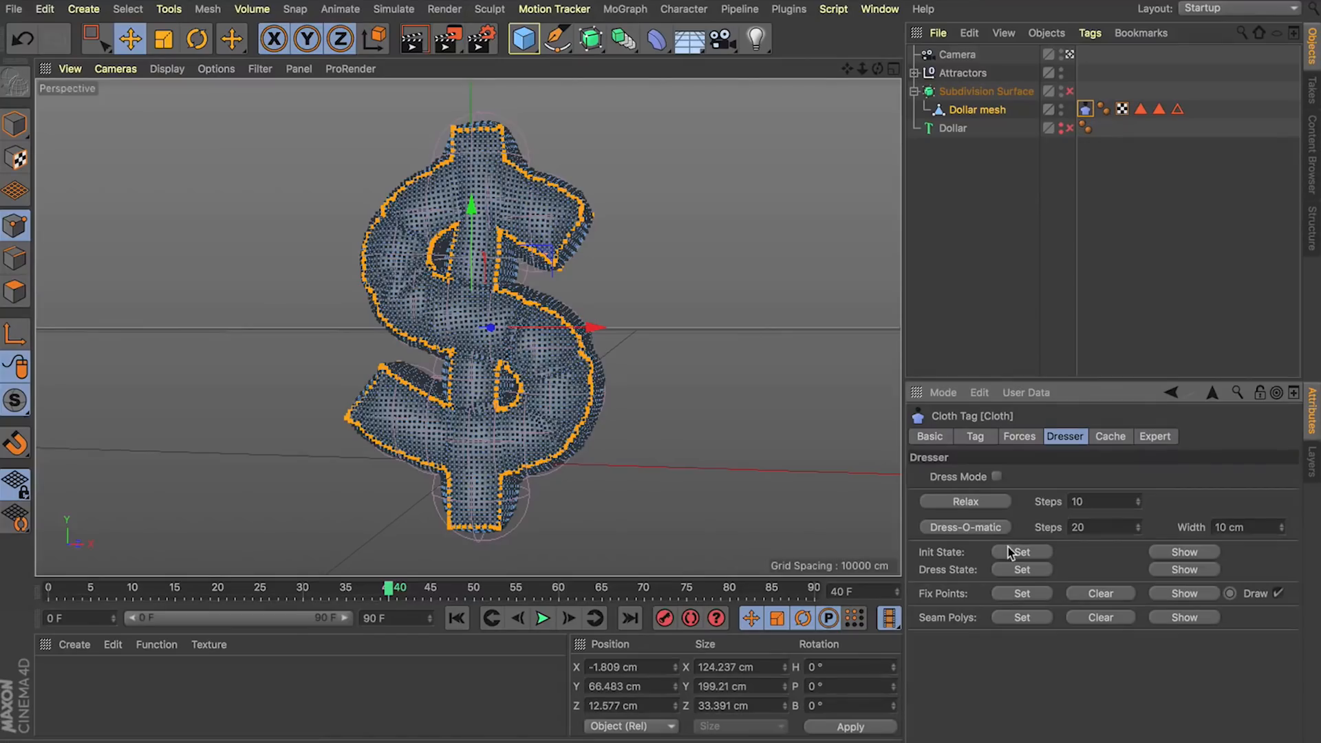
pyautogui.click(1009, 593)
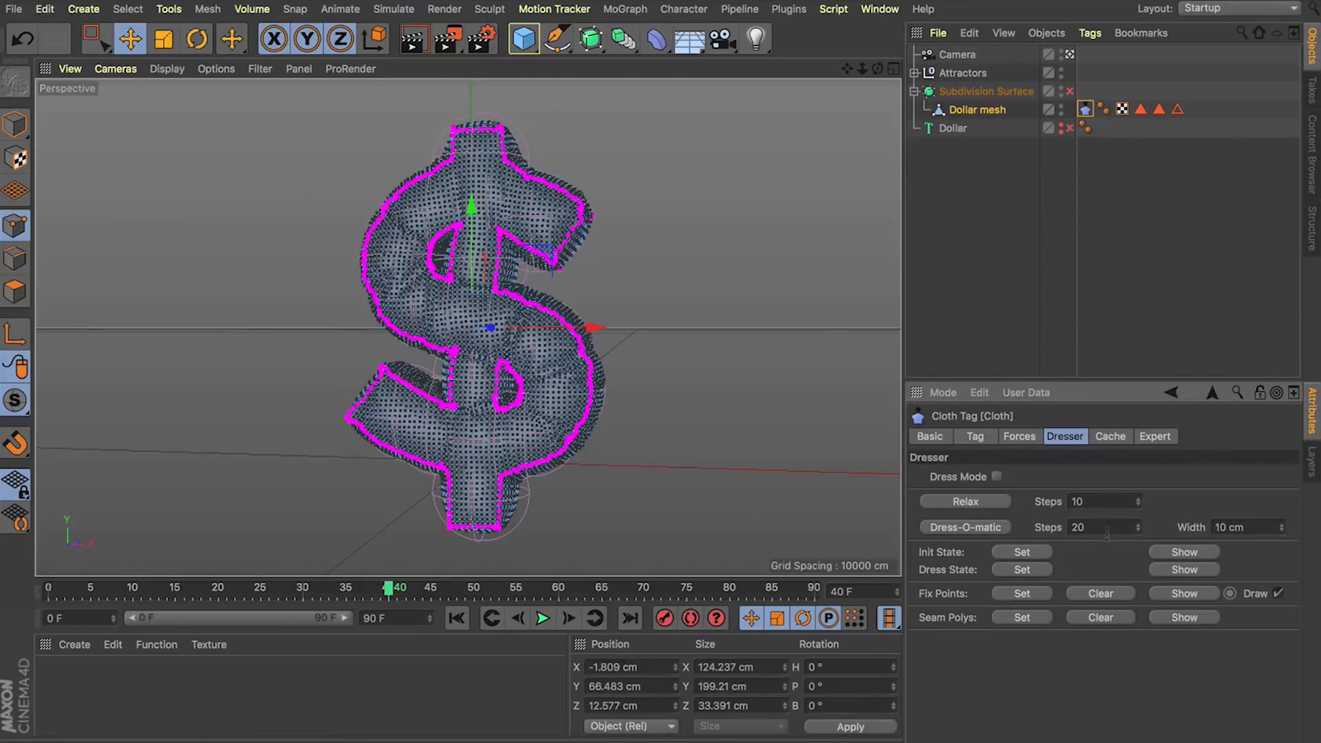
pyautogui.click(1278, 594)
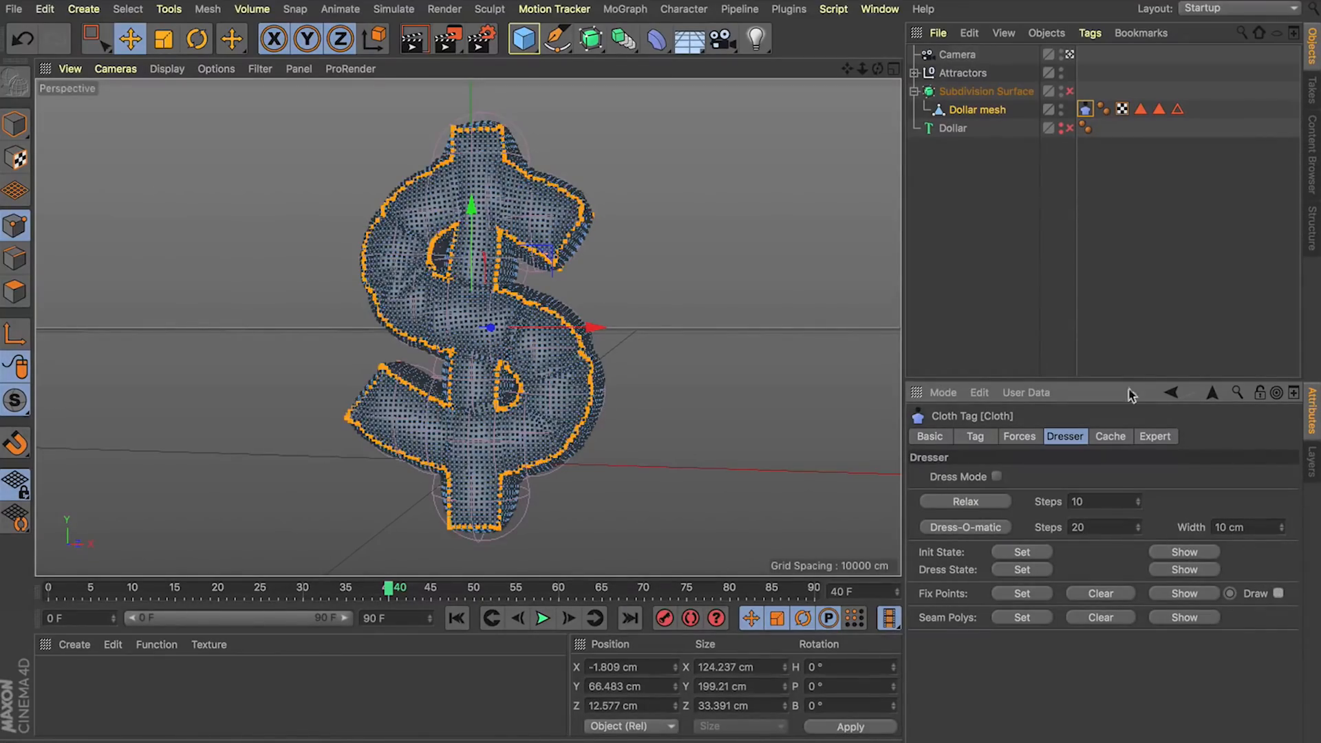
pyautogui.click(17, 125)
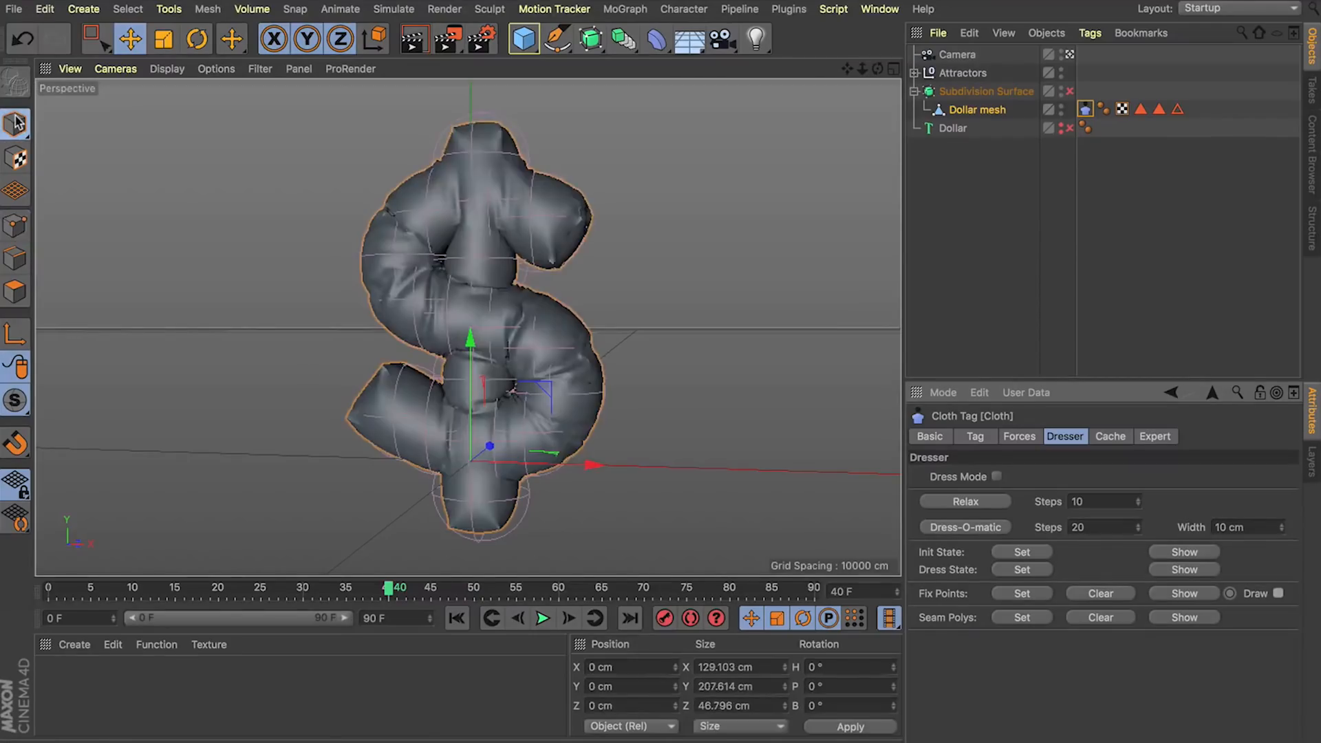
# Replay the simulation from frame 0 to frame 26 and re-enable the Subdivision Surface.
pyautogui.click(456, 618)
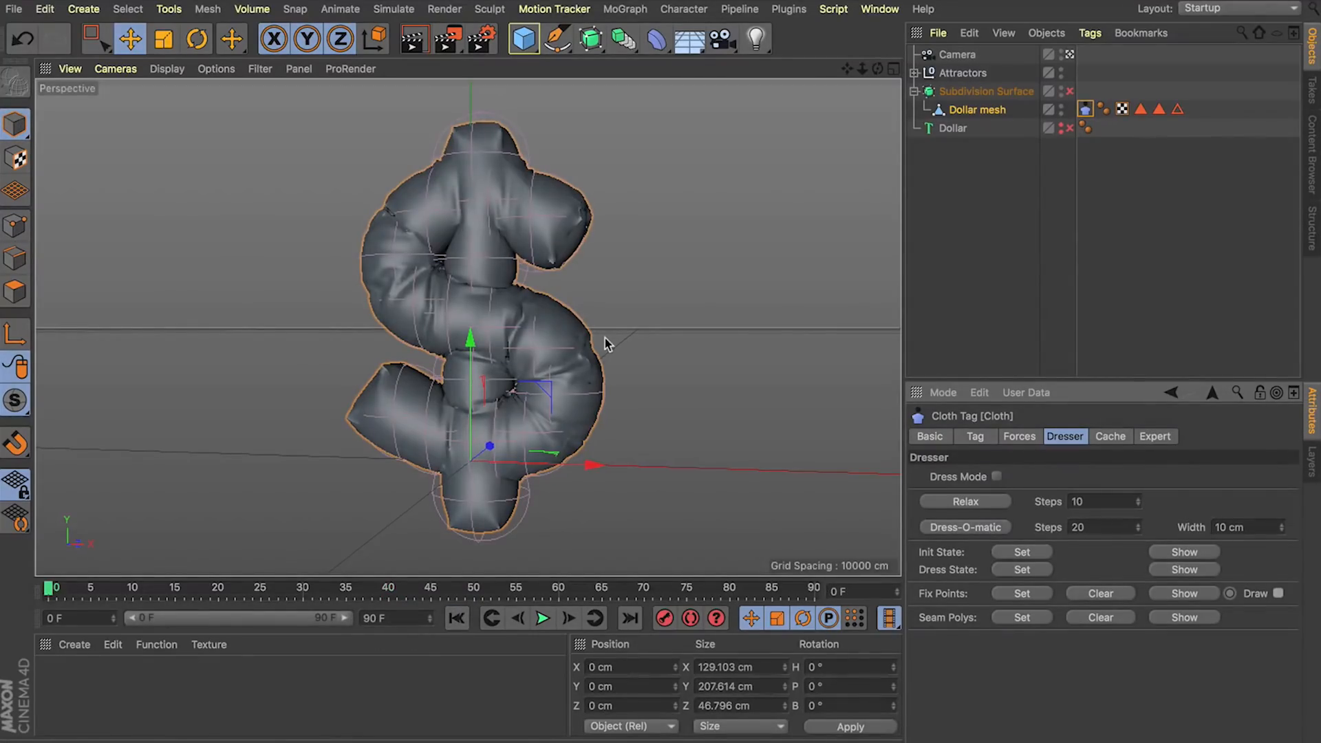
pyautogui.click(542, 618)
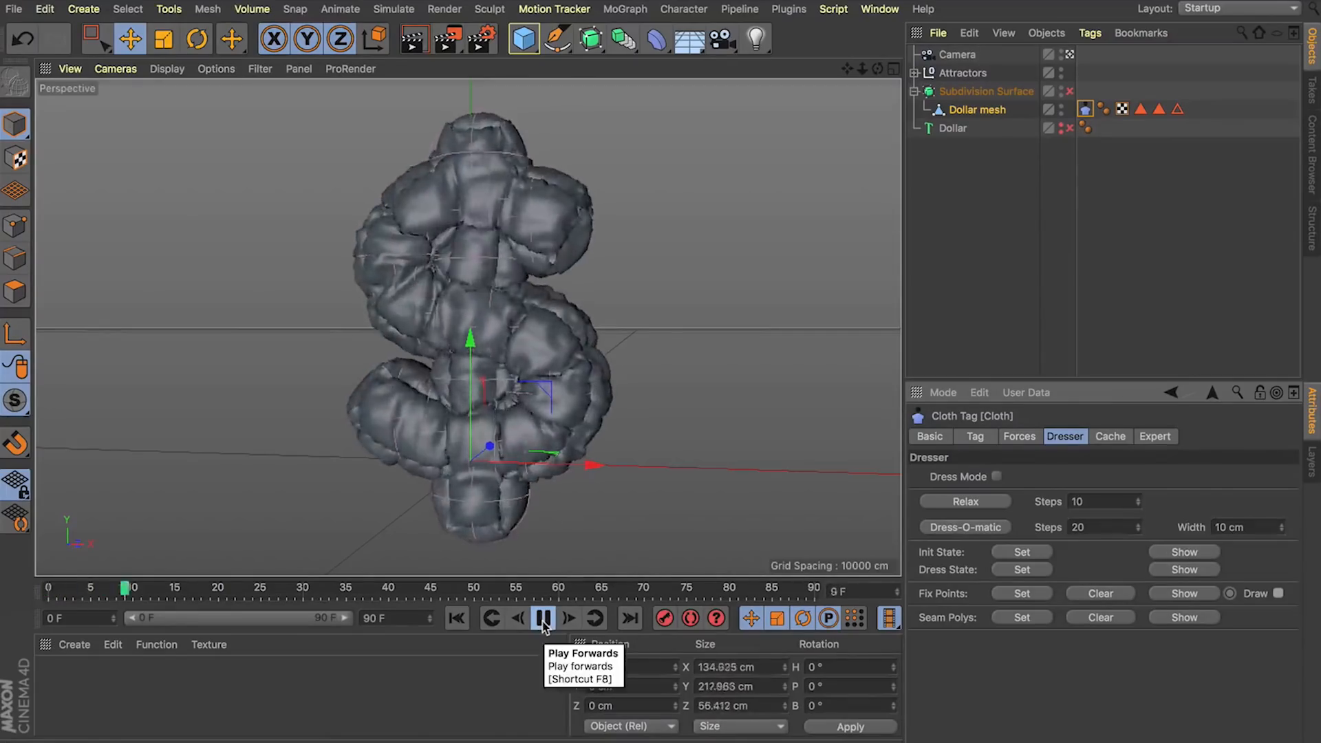
pyautogui.click(543, 619)
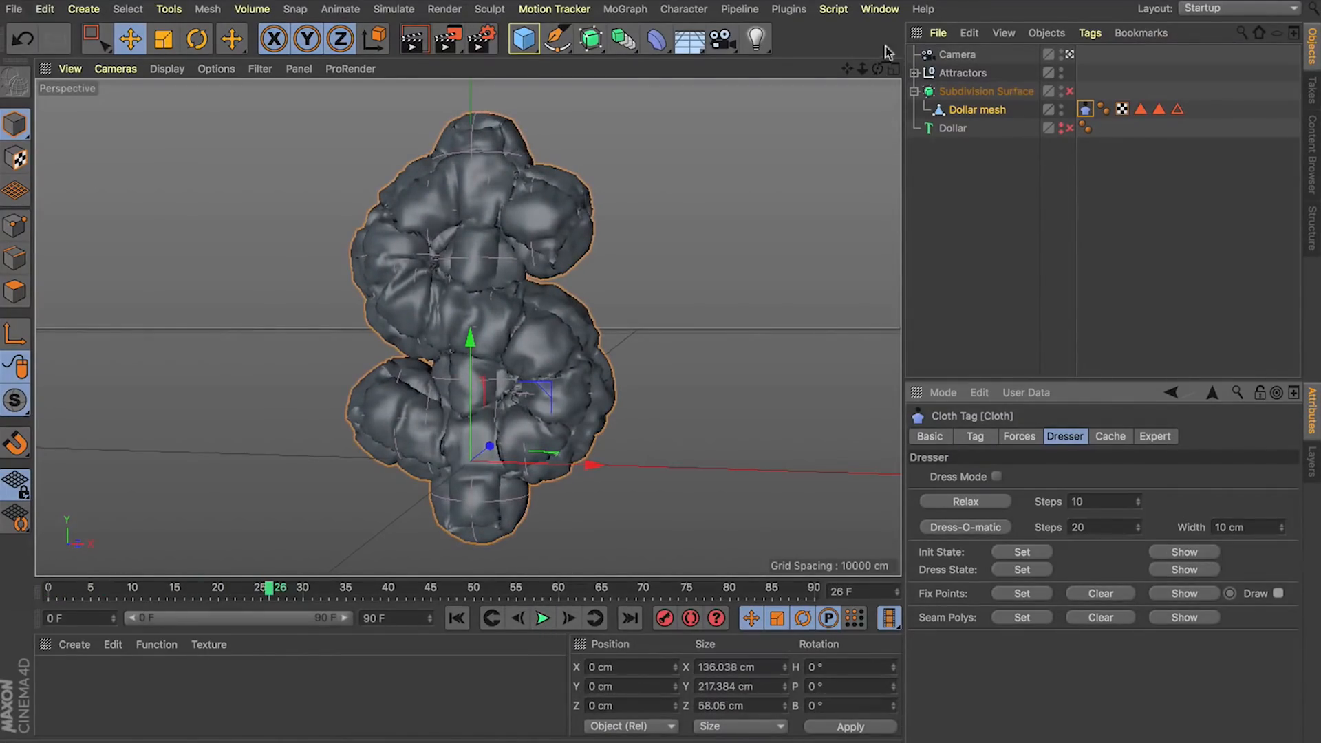
pyautogui.click(1068, 92)
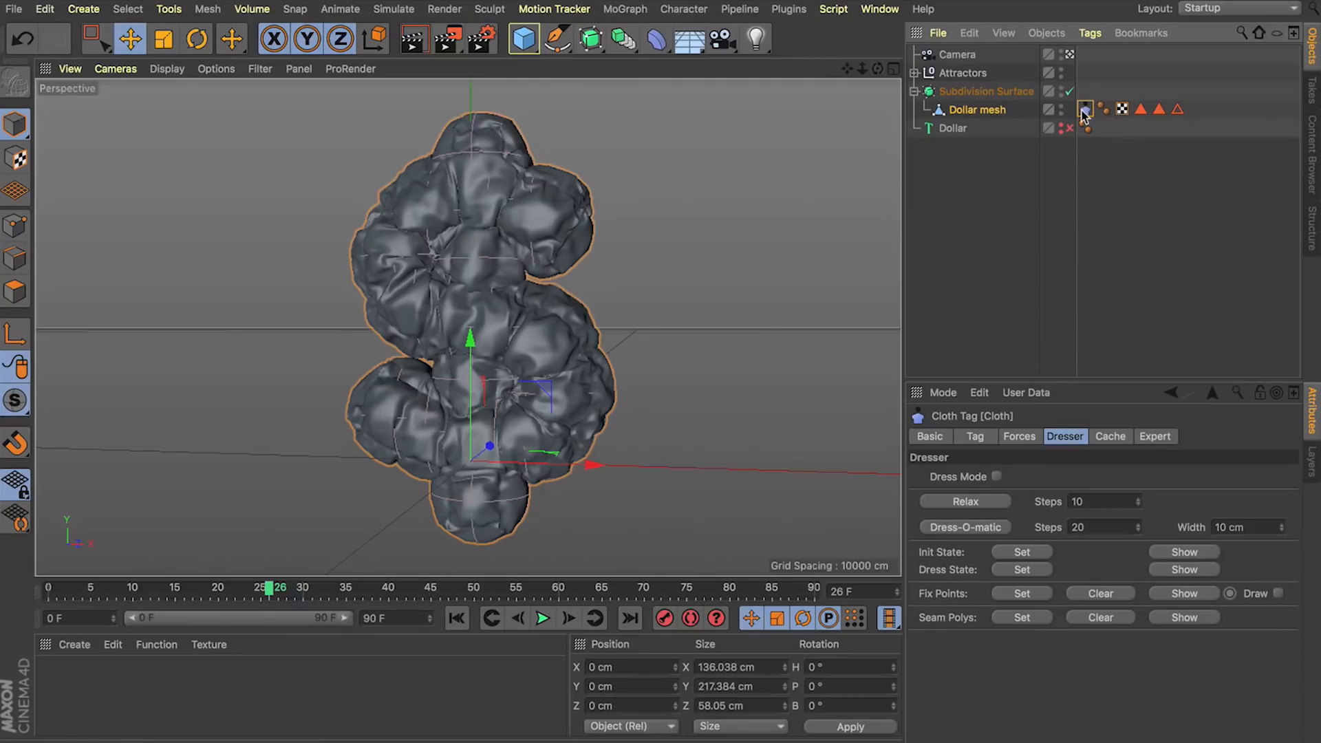
# Try a Size of 100 % on the Cloth tag and replay the simulation from frame 0 to check the wrinkles.
pyautogui.click(977, 438)
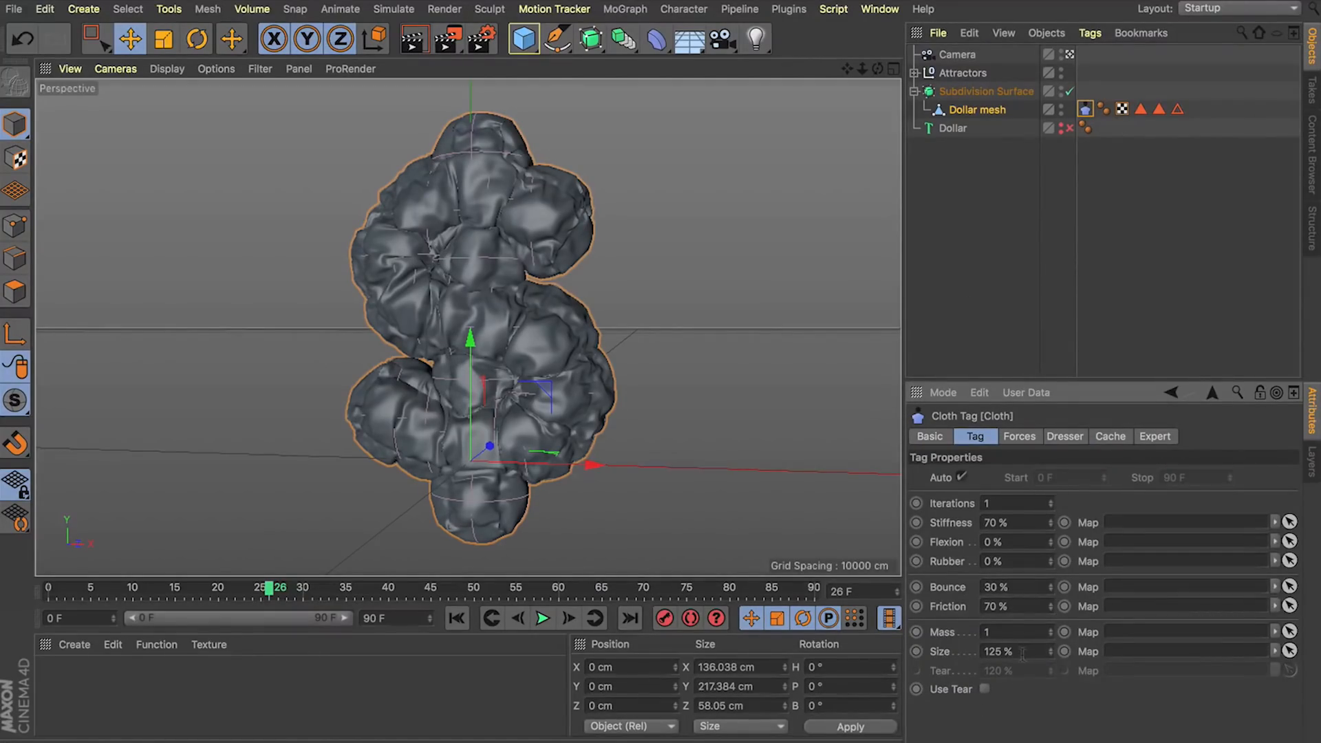
pyautogui.click(456, 618)
pyautogui.moveTo(1027, 650); pyautogui.dragTo(786, 683)
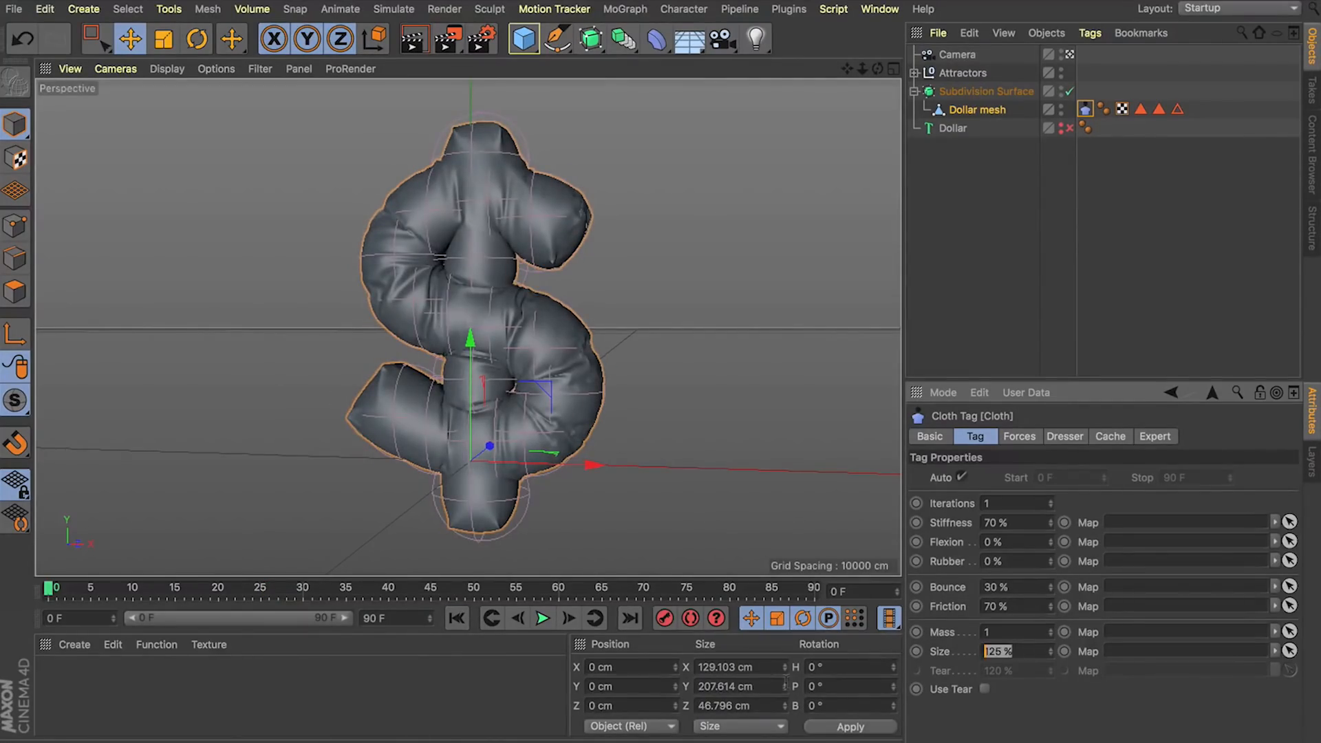
pyautogui.write('100')
pyautogui.press('Return')
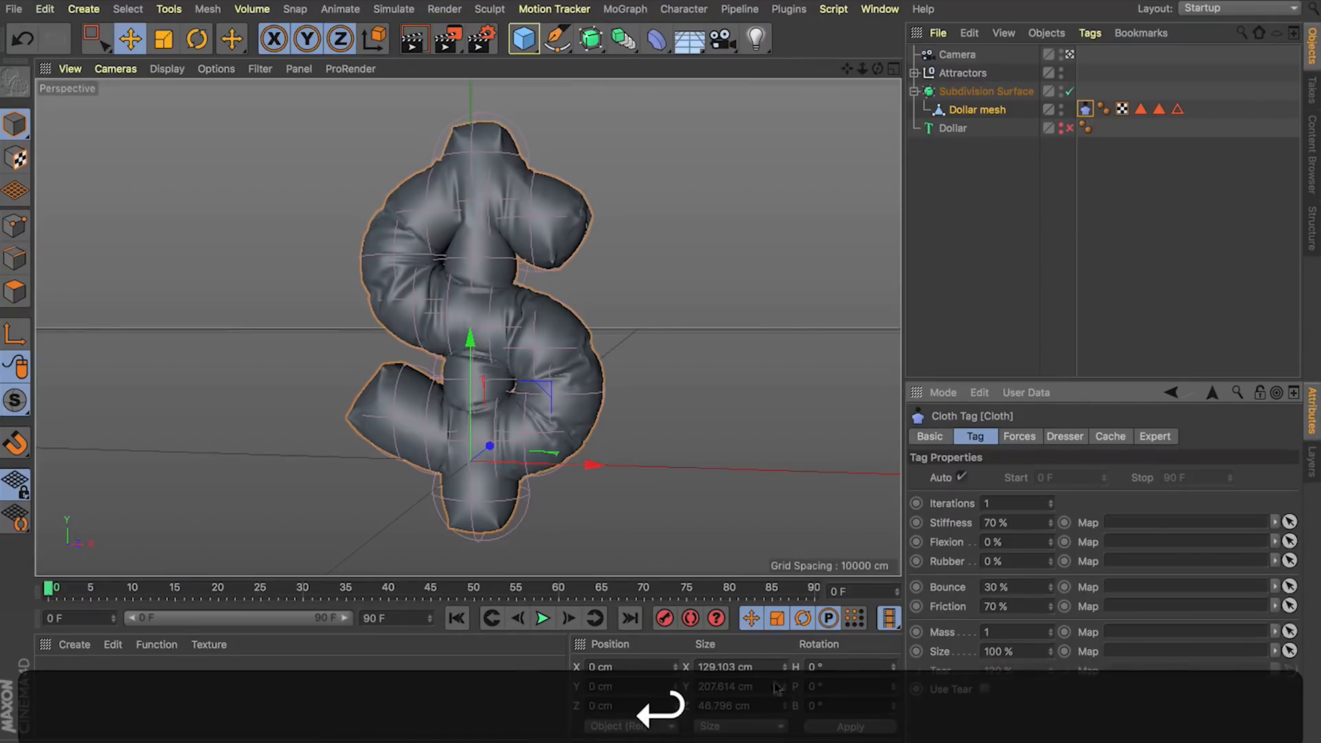
pyautogui.click(543, 618)
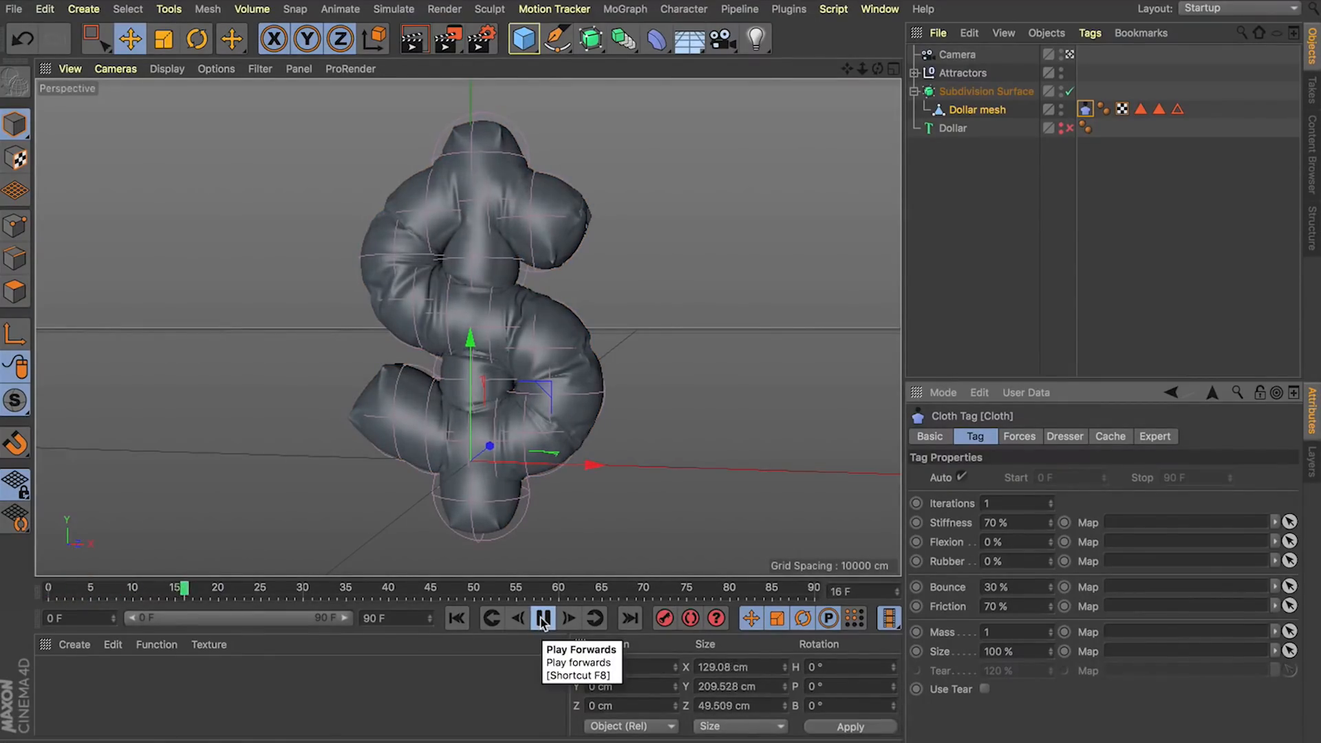
pyautogui.press('Escape')
pyautogui.moveTo(878, 69)
pyautogui.mouseDown()
pyautogui.moveTo(915, 70)
pyautogui.moveTo(881, 81)
pyautogui.mouseUp()
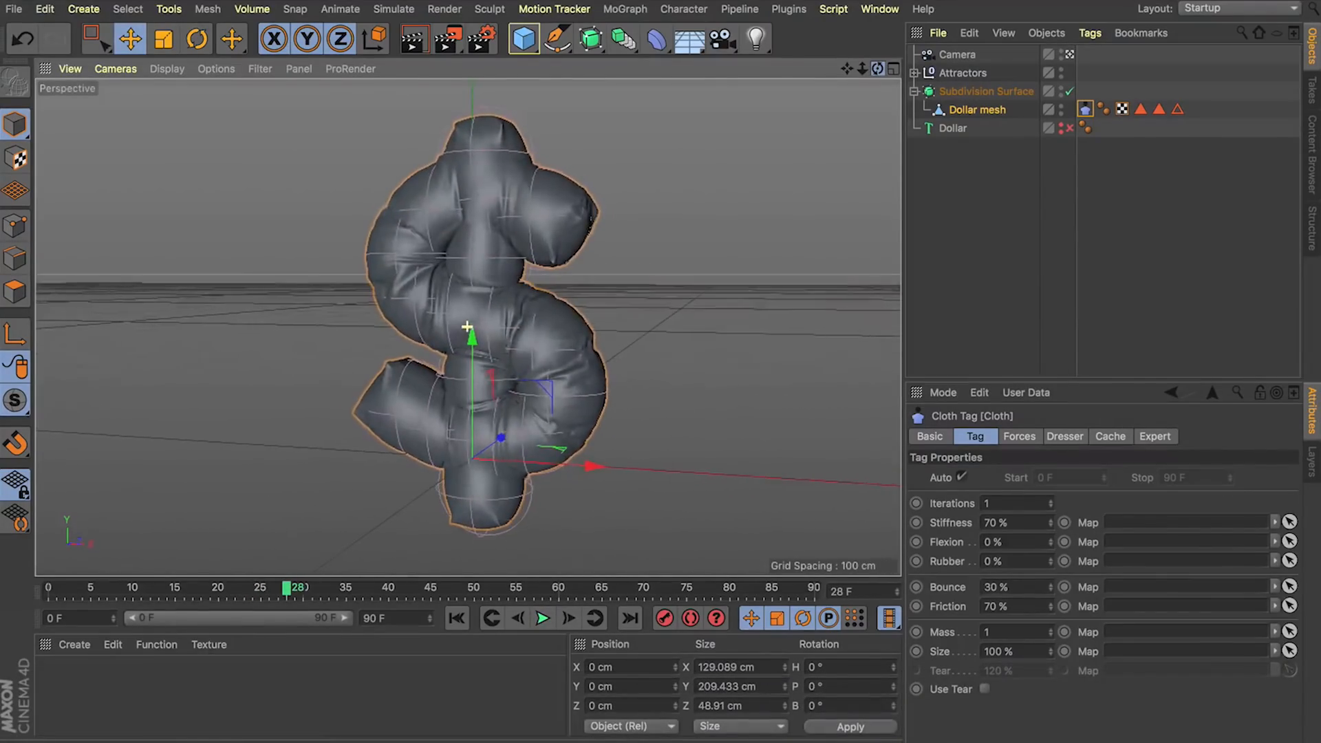
# Set the Cloth tag's Size to 110 % and replay the simulation from frame 0.
pyautogui.click(1026, 650)
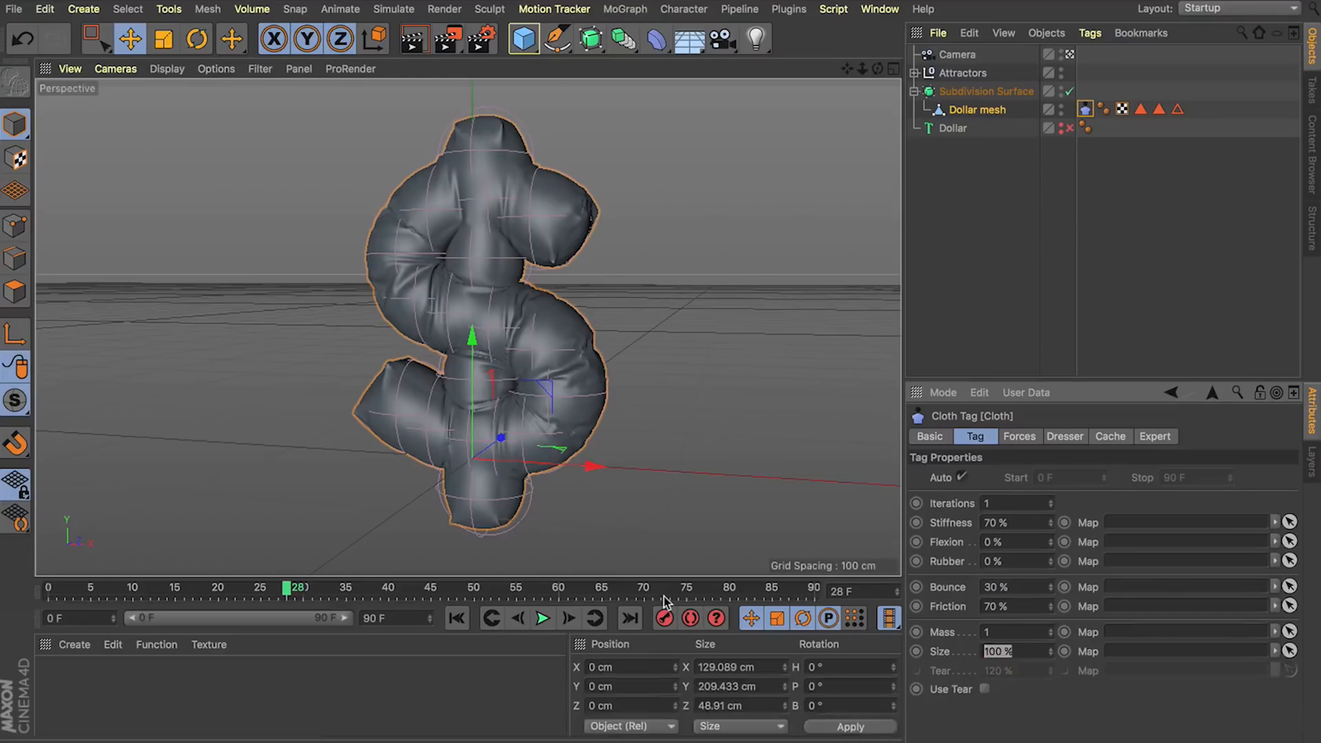
pyautogui.write('110')
pyautogui.press('Return')
pyautogui.click(456, 618)
pyautogui.click(543, 618)
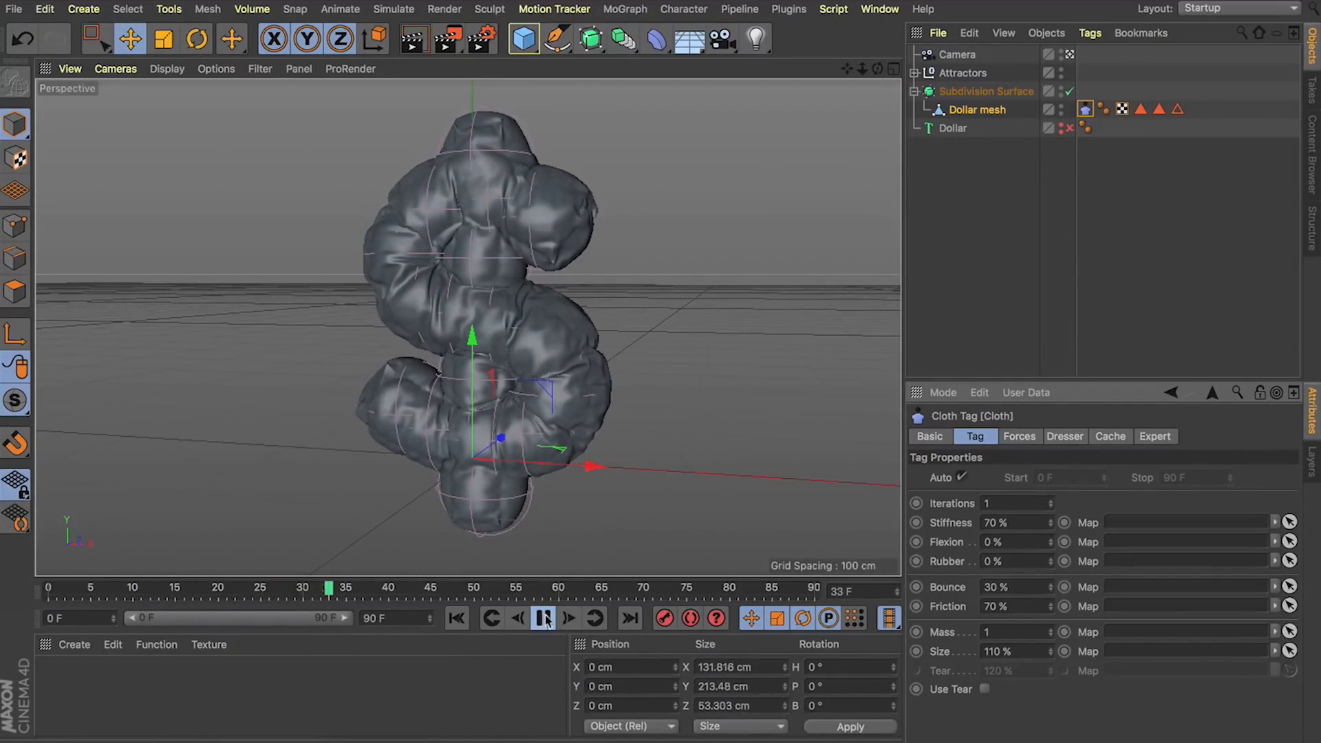
# Stop the simulation at frame 38, leave the Camera view and orbit around the mesh to examine its wrinkles from several angles.
pyautogui.click(543, 618)
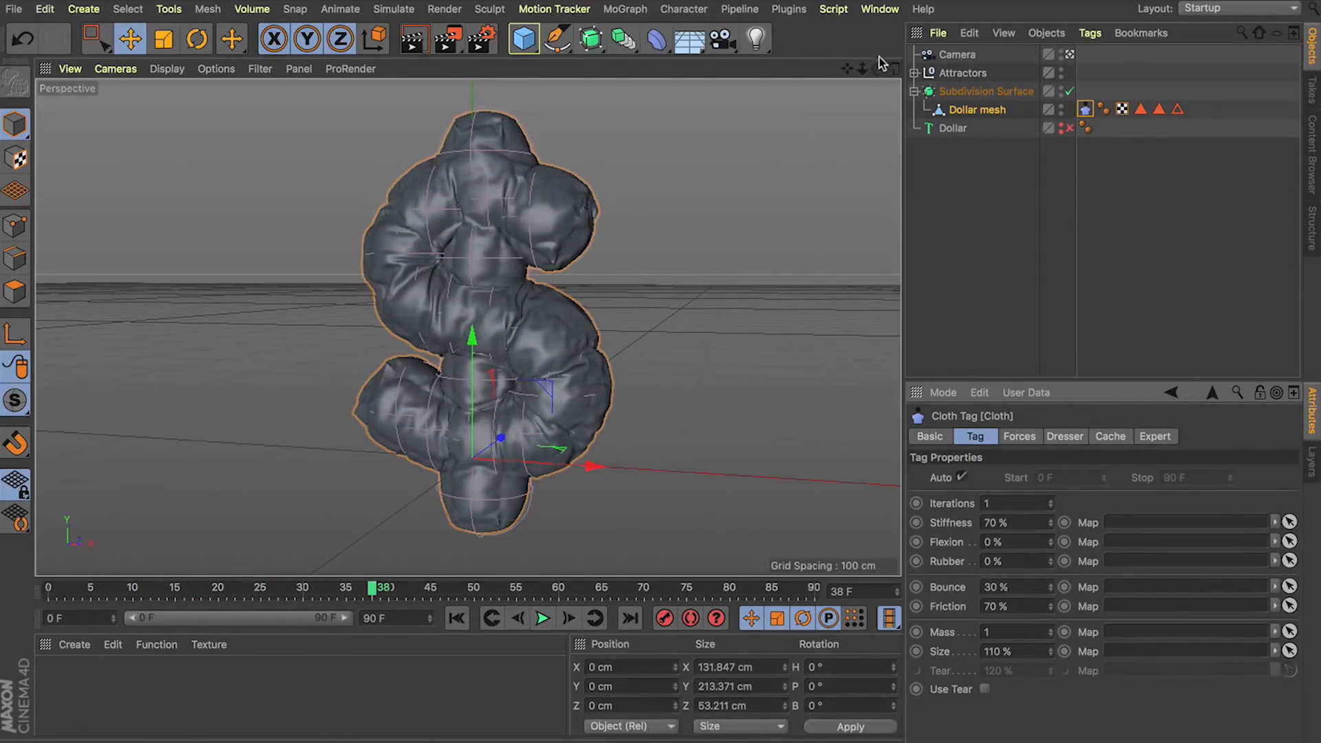
pyautogui.click(1070, 55)
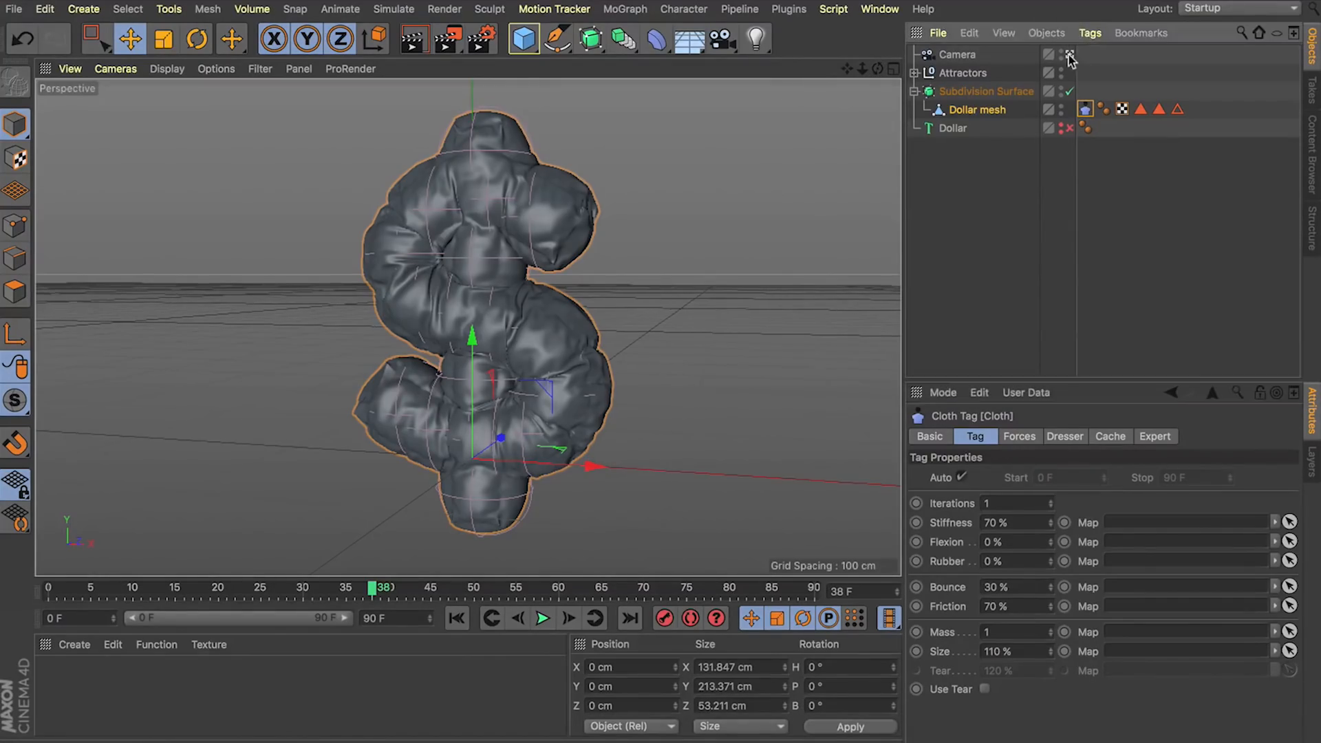
pyautogui.moveTo(877, 69); pyautogui.dragTo(887, 68)
pyautogui.keyDown('alt'); pyautogui.moveTo(736, 213); pyautogui.dragTo(615, 206); pyautogui.keyUp('alt')
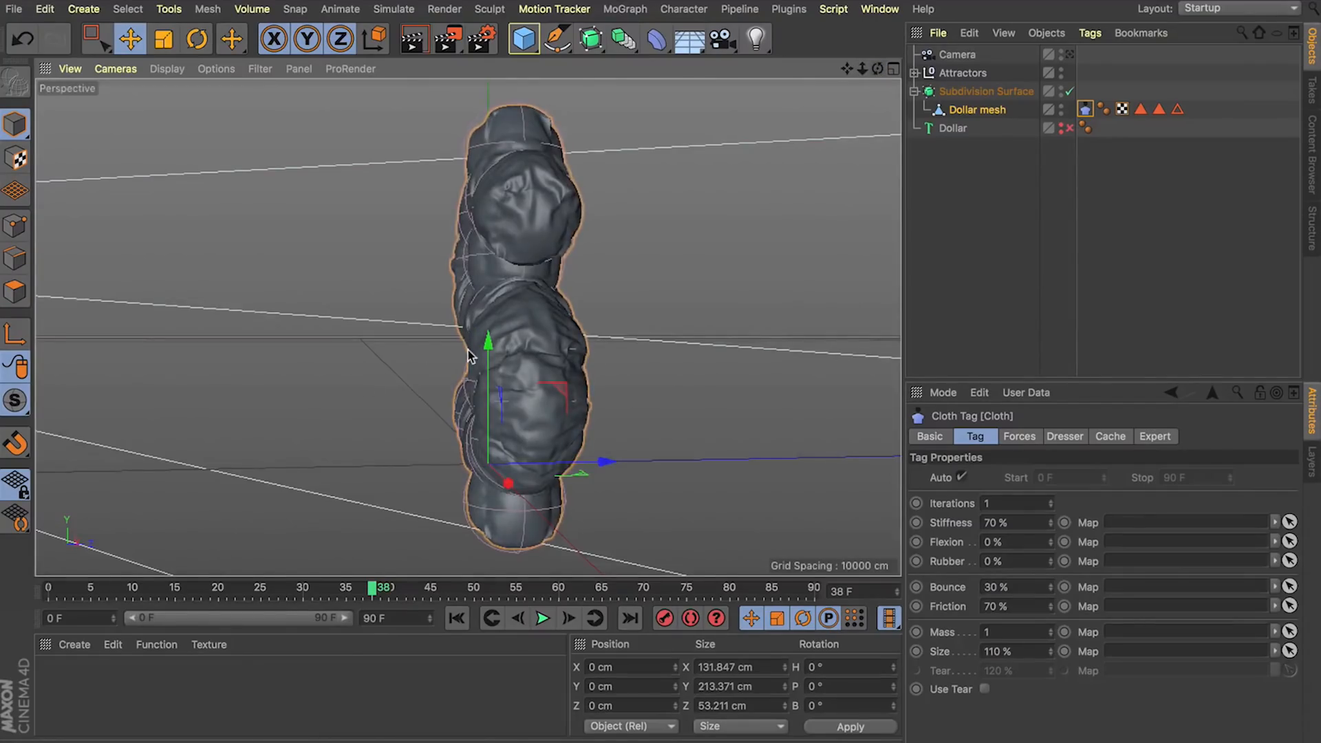
pyautogui.scroll(5, 470, 355)
pyautogui.moveTo(876, 69); pyautogui.dragTo(1084, 84)
pyautogui.moveTo(862, 69); pyautogui.dragTo(892, 74)
pyautogui.keyDown('alt'); pyautogui.moveTo(380, 241); pyautogui.dragTo(369, 294, button='right'); pyautogui.keyUp('alt')
# Try a Size of 90 % on the Cloth tag and play the simulation from frame 0 to frame 72.
pyautogui.click(1006, 651)
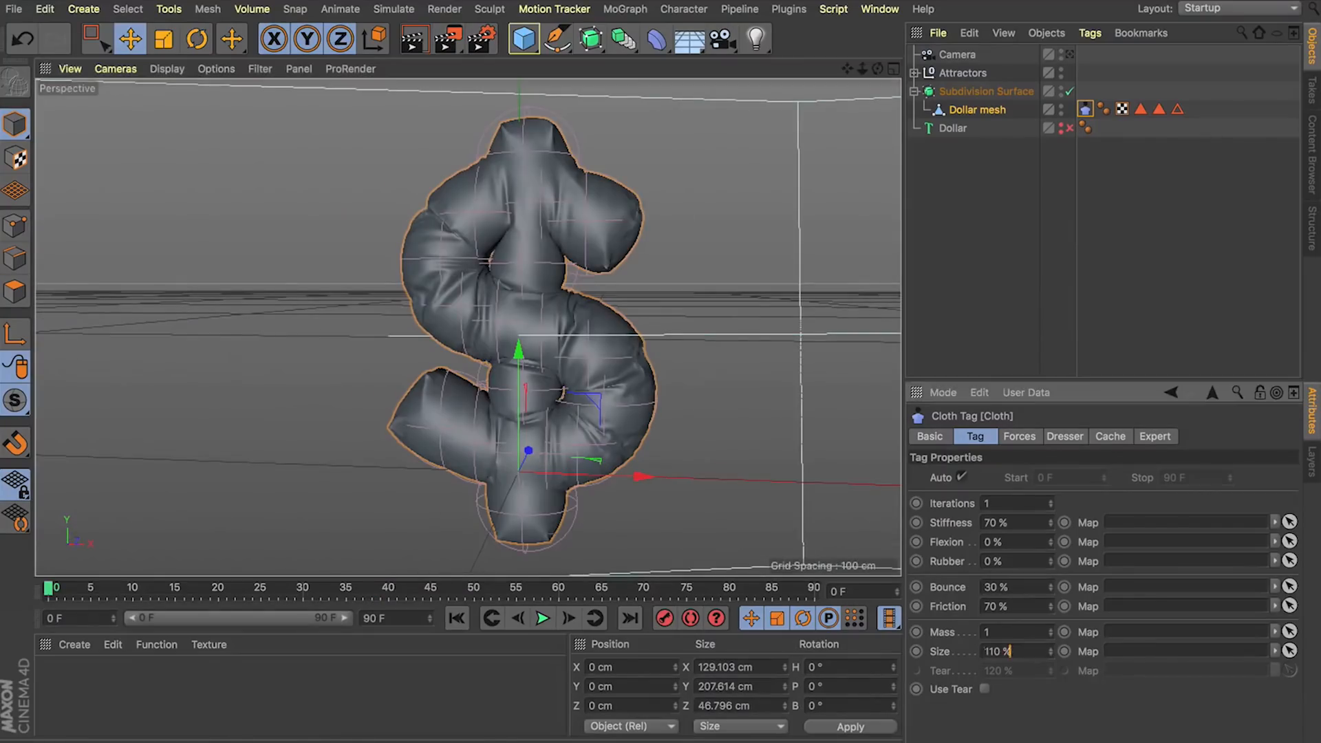
pyautogui.doubleClick(1007, 651)
pyautogui.write('90')
pyautogui.press('Return')
pyautogui.click(543, 618)
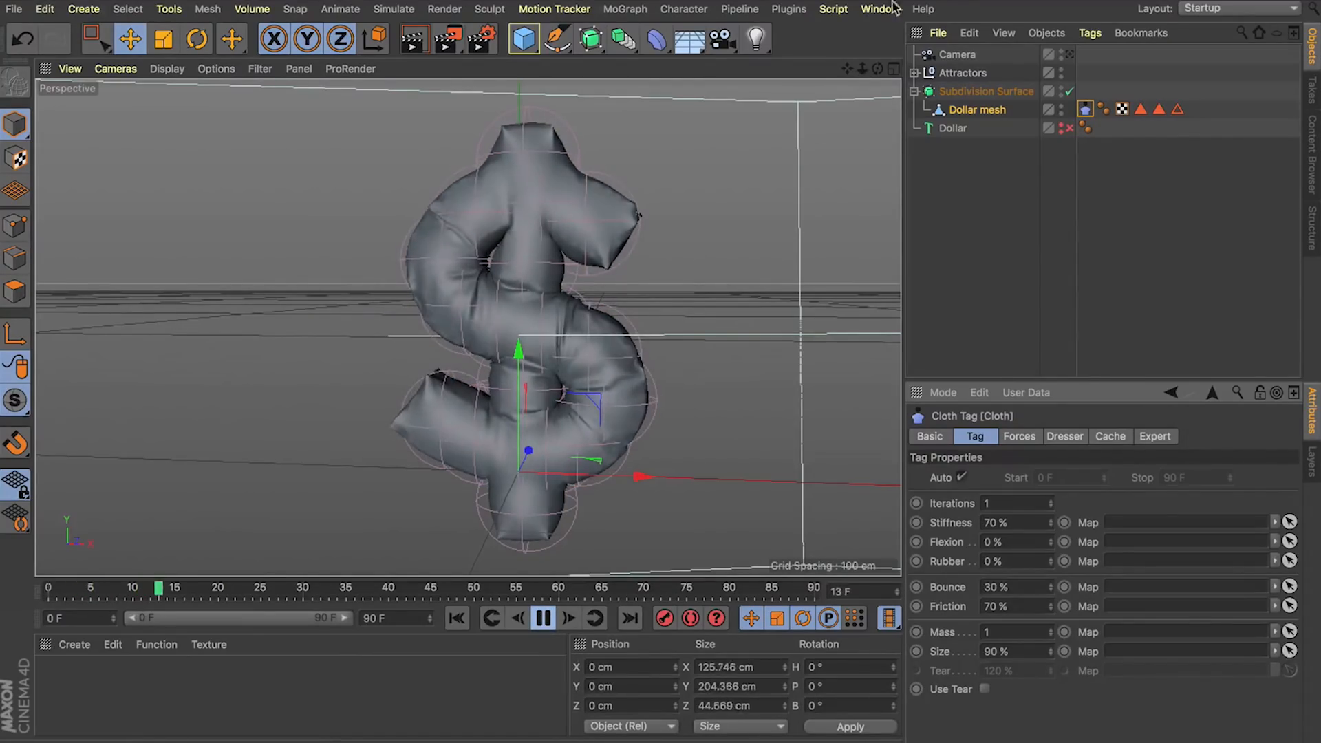
pyautogui.moveTo(878, 68); pyautogui.dragTo(805, 84)
pyautogui.keyDown('alt'); pyautogui.moveTo(467, 327); pyautogui.dragTo(551, 342); pyautogui.keyUp('alt')
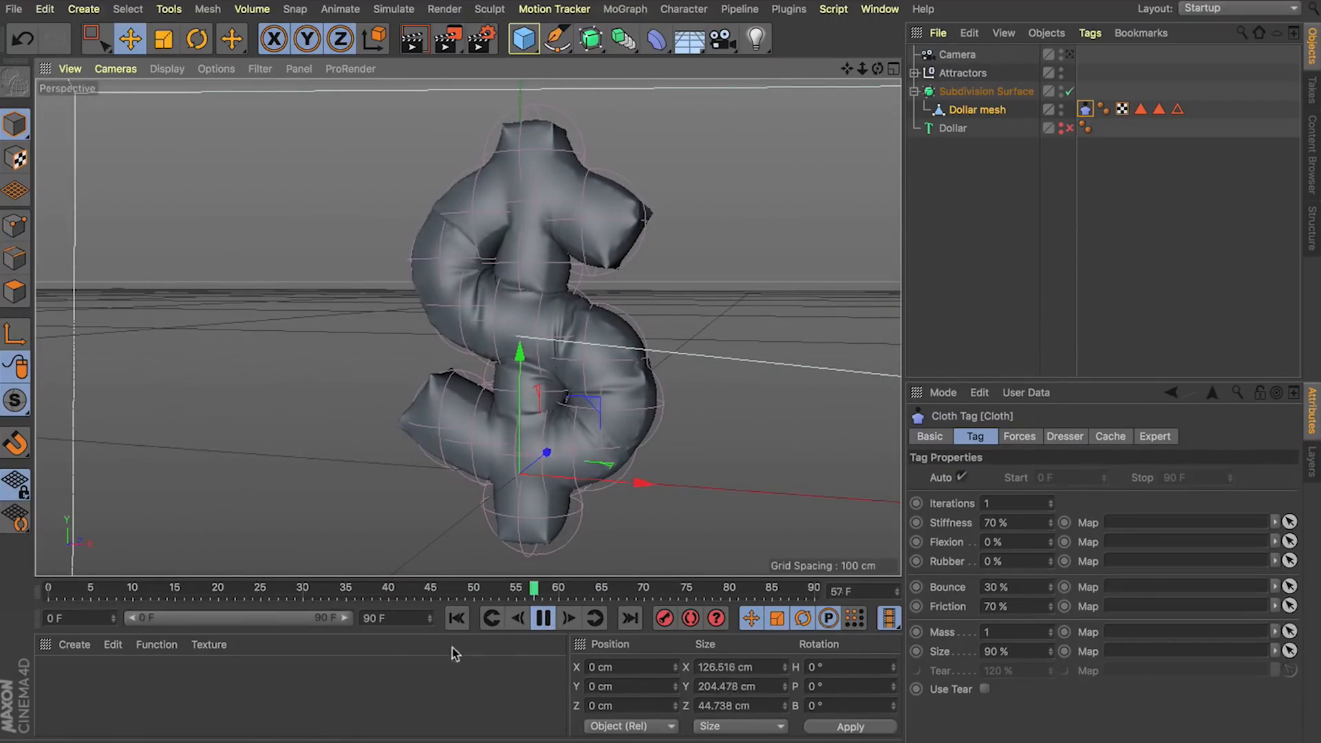
pyautogui.click(543, 618)
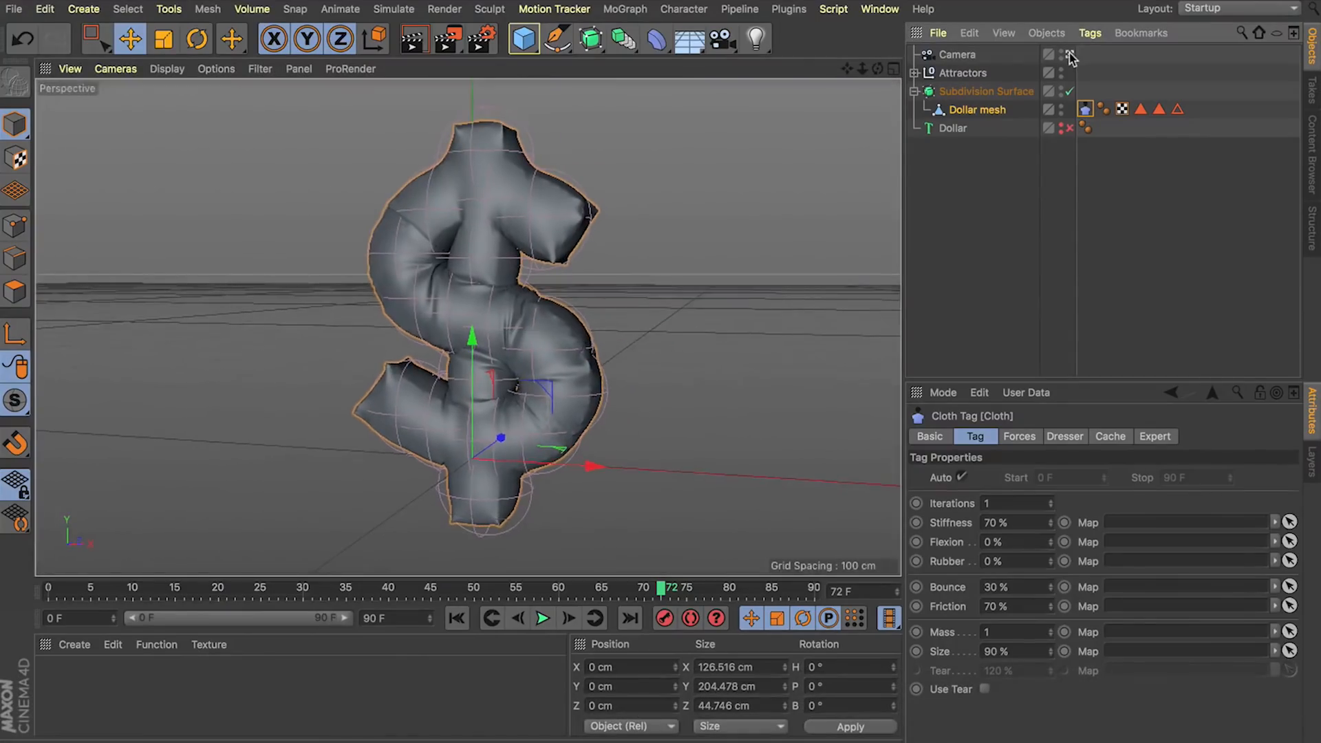
# Duplicate the inflated Dollar mesh outside the Subdivision Surface and delete the Cloth tag from the copy.
pyautogui.click(997, 245)
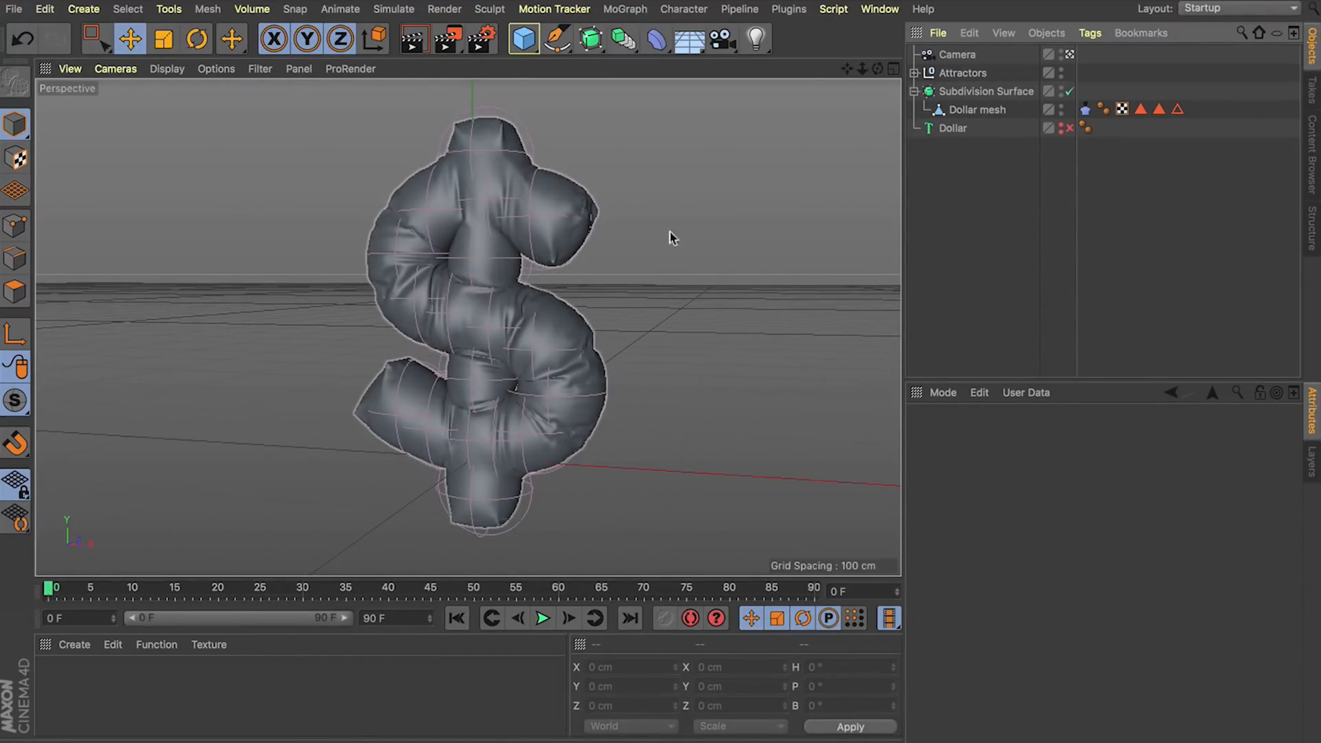
pyautogui.click(972, 112)
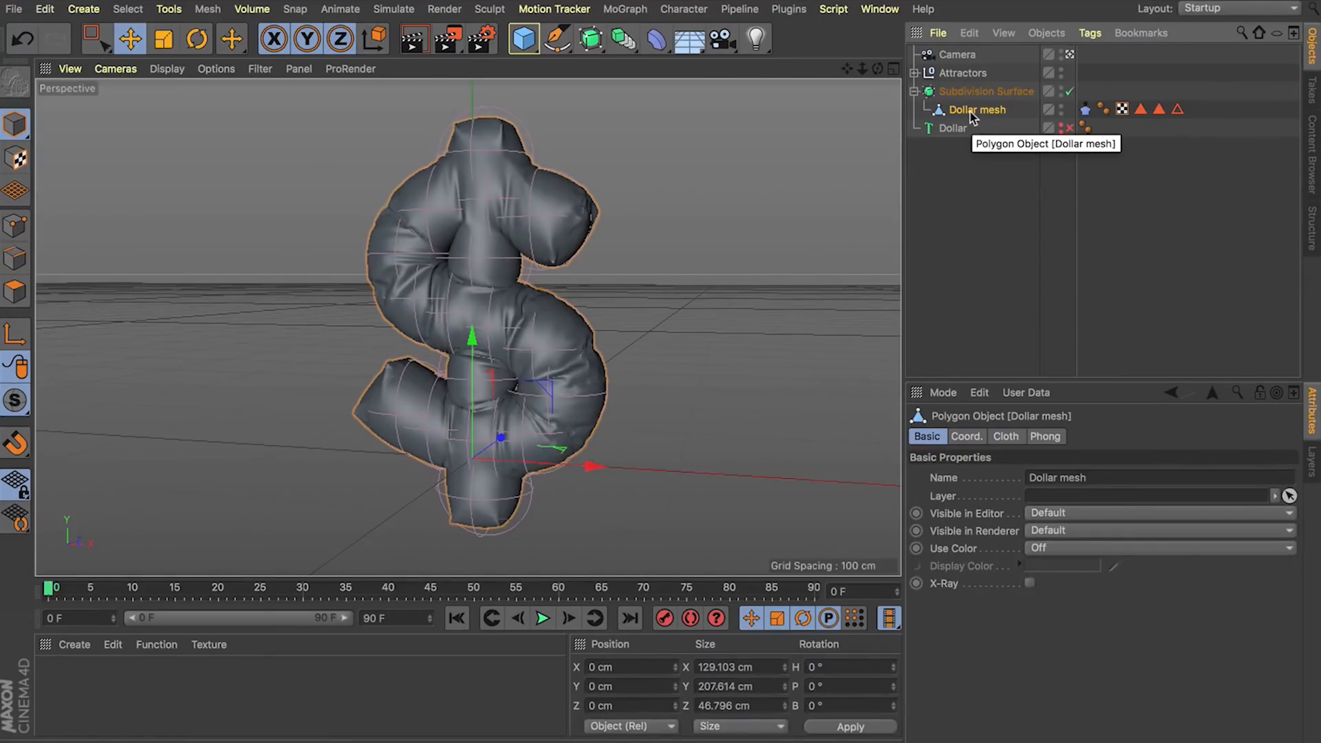
pyautogui.press('super+v')
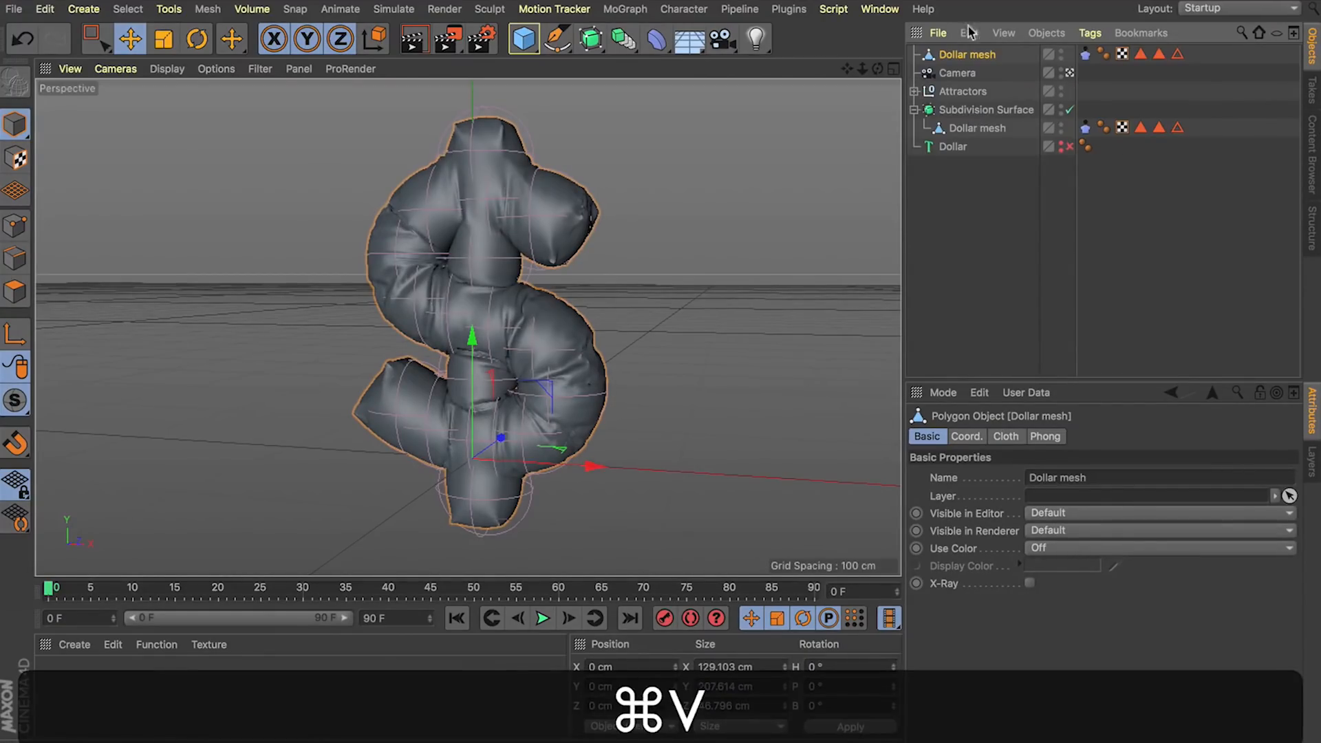
pyautogui.click(1086, 57)
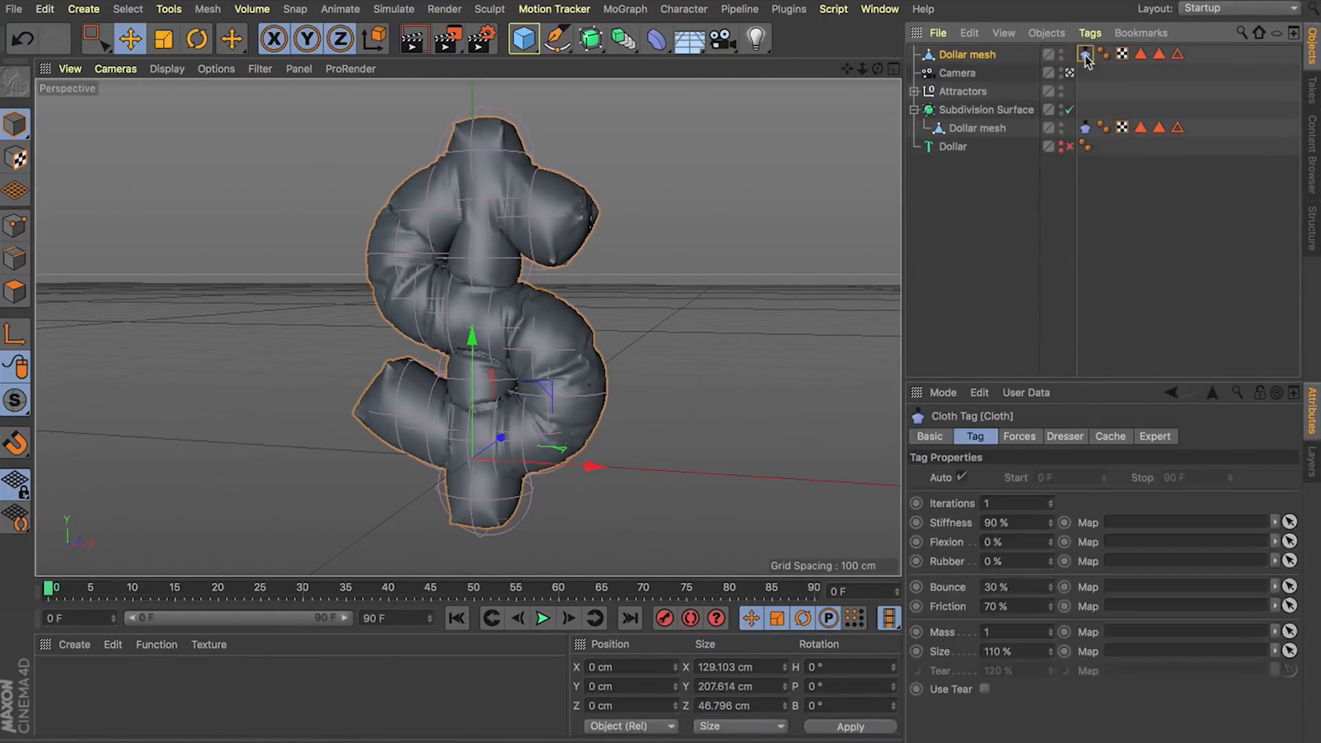
pyautogui.press('BackSpace')
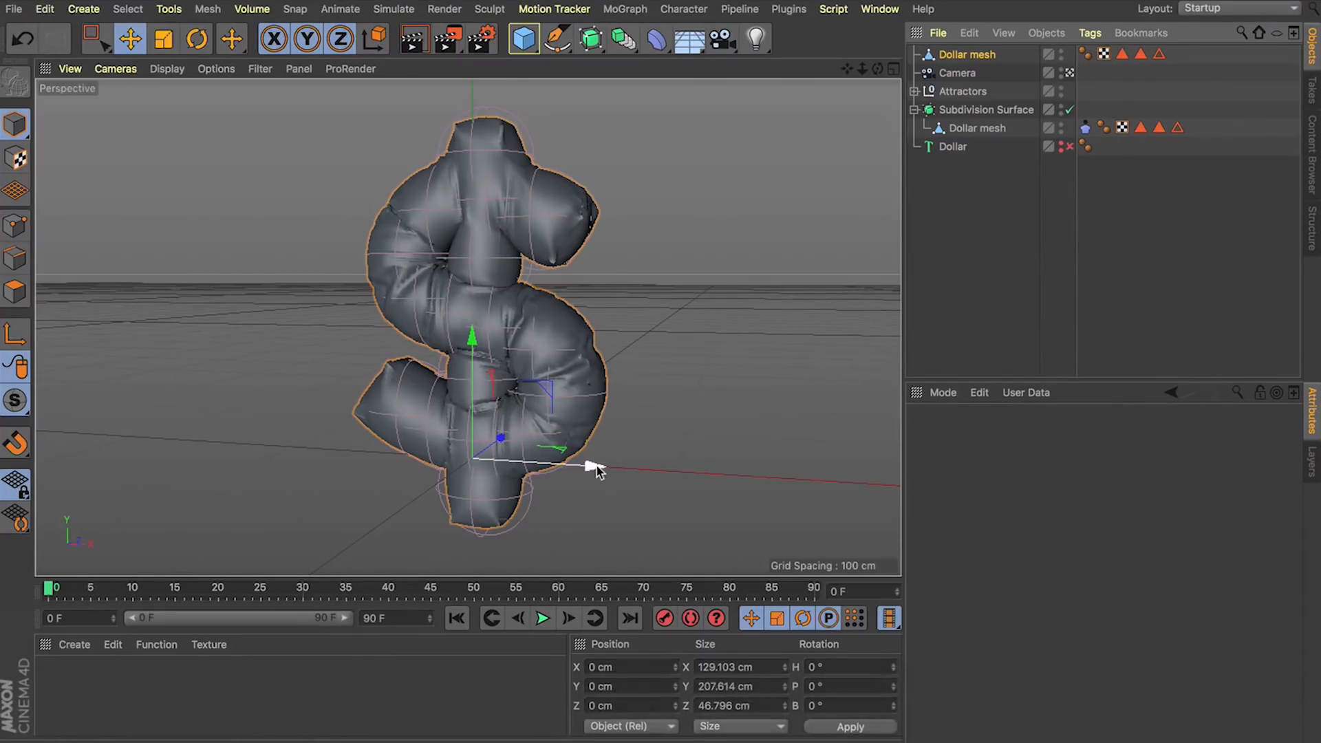
# Move the copied mesh to about -142 cm in X and scrub the timeline to compare it with the simulated mesh.
pyautogui.moveTo(593, 466); pyautogui.dragTo(332, 451)
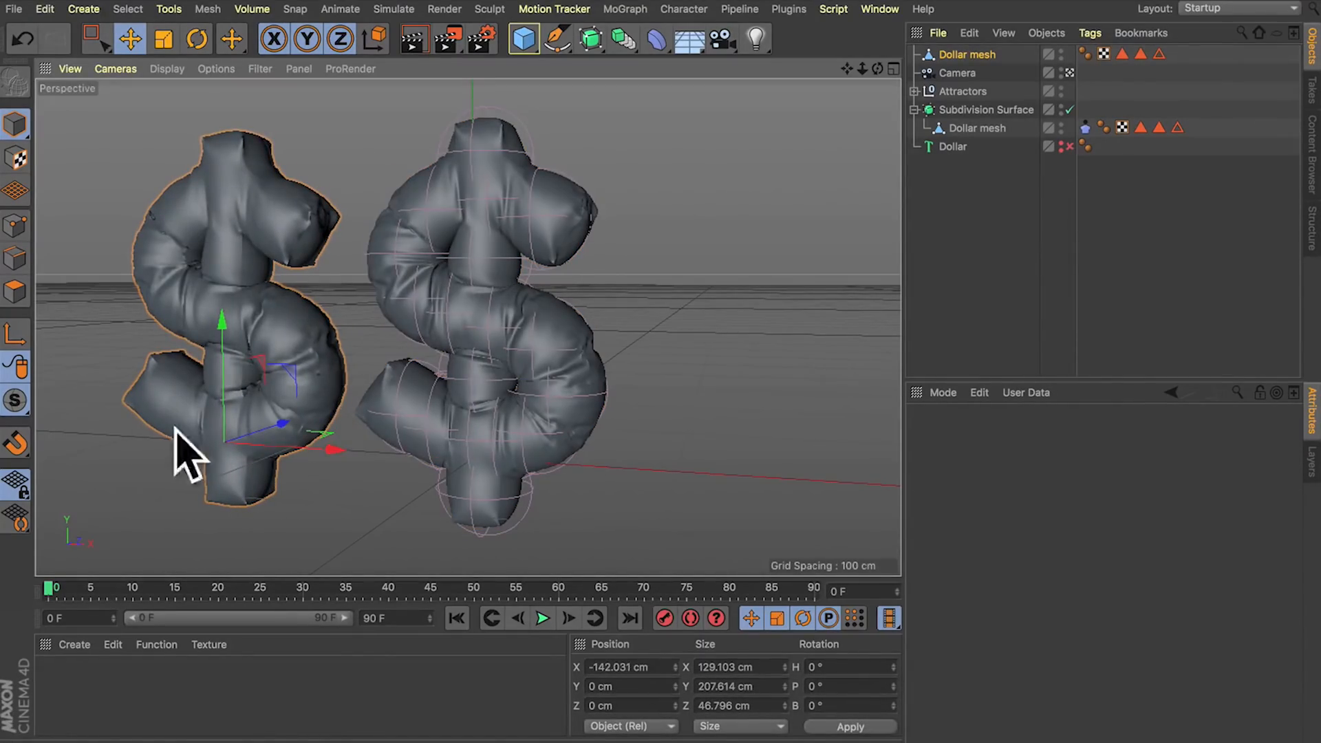
pyautogui.moveTo(111, 589); pyautogui.dragTo(397, 617)
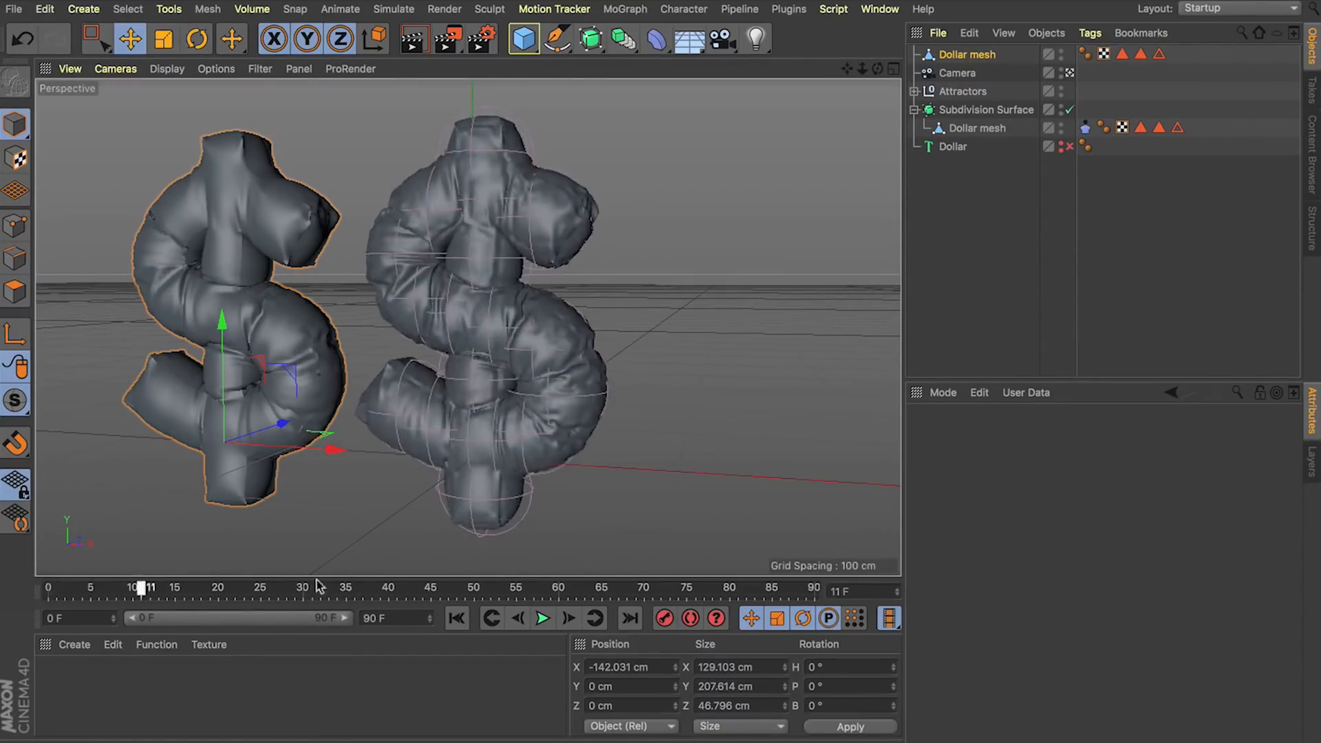
pyautogui.hotkey('shift', 'f')
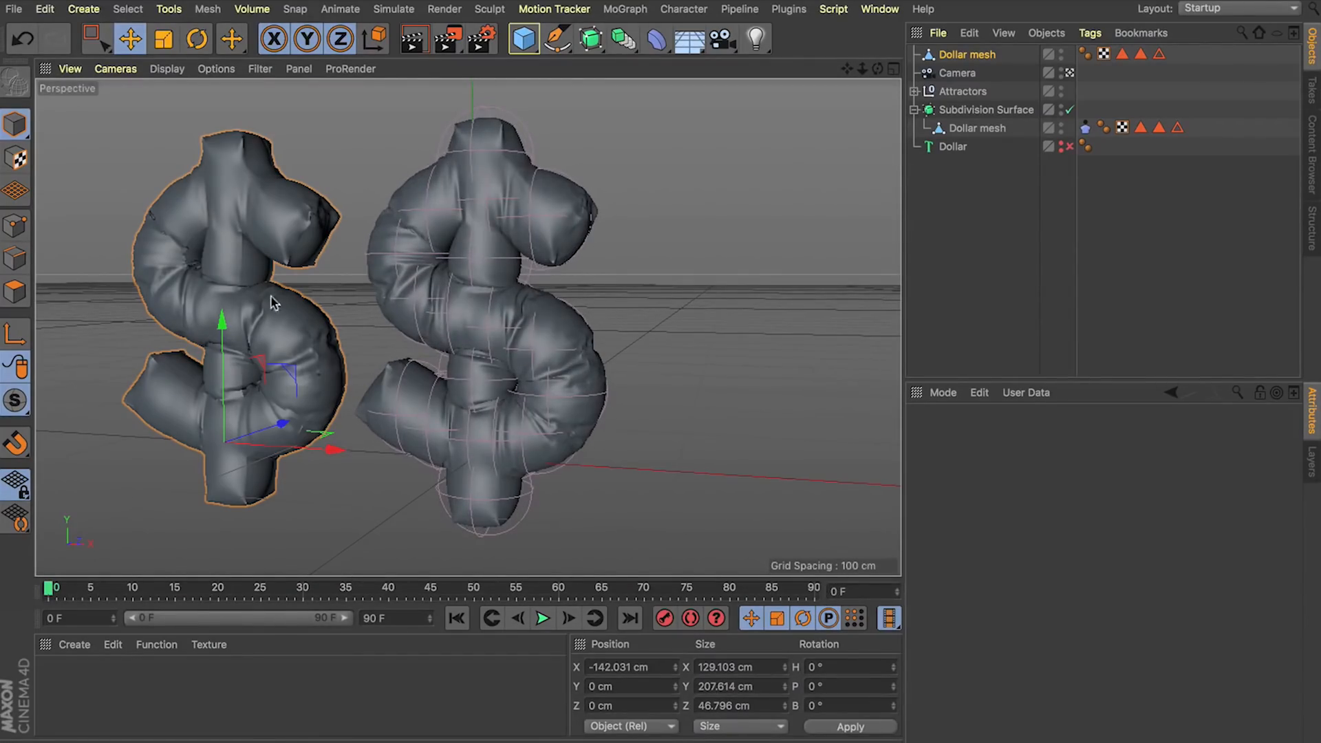
# Undo the copied mesh's move and hide the copy in both the editor and the renderer.
pyautogui.press('super+z')
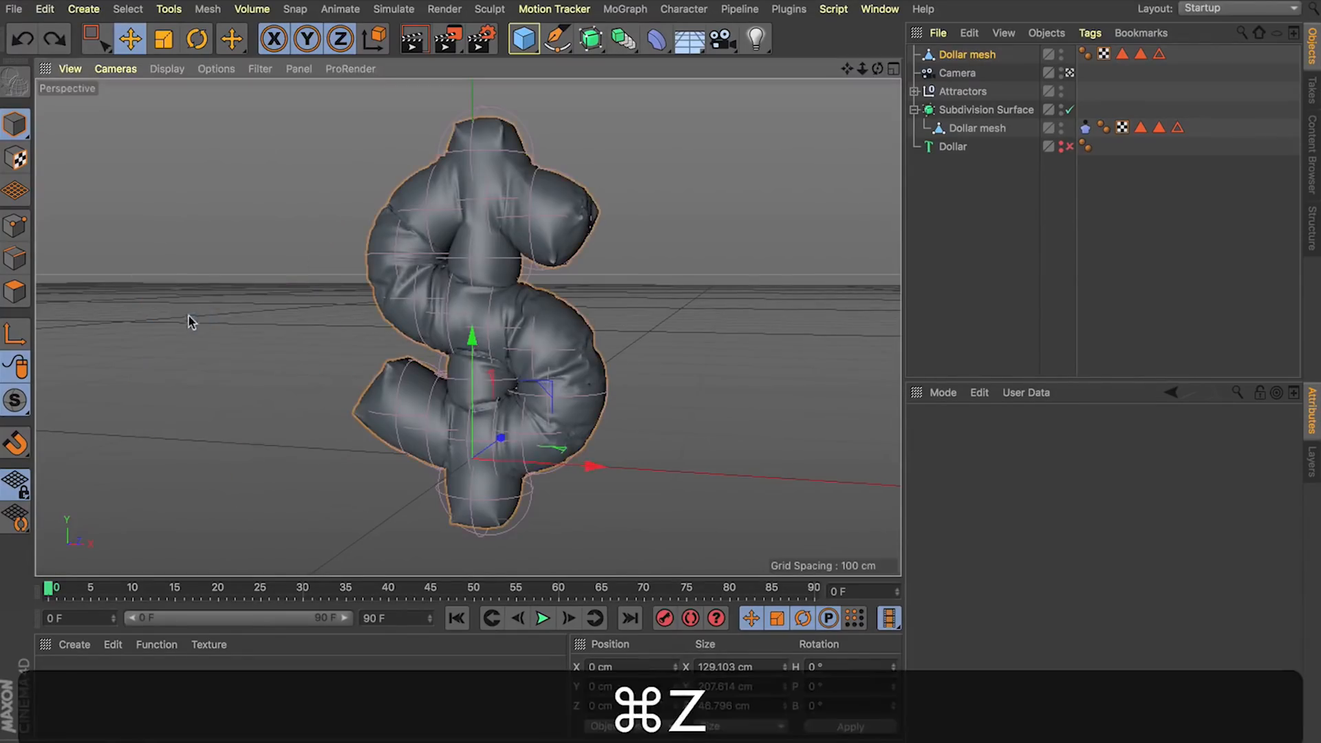
pyautogui.press('alt')
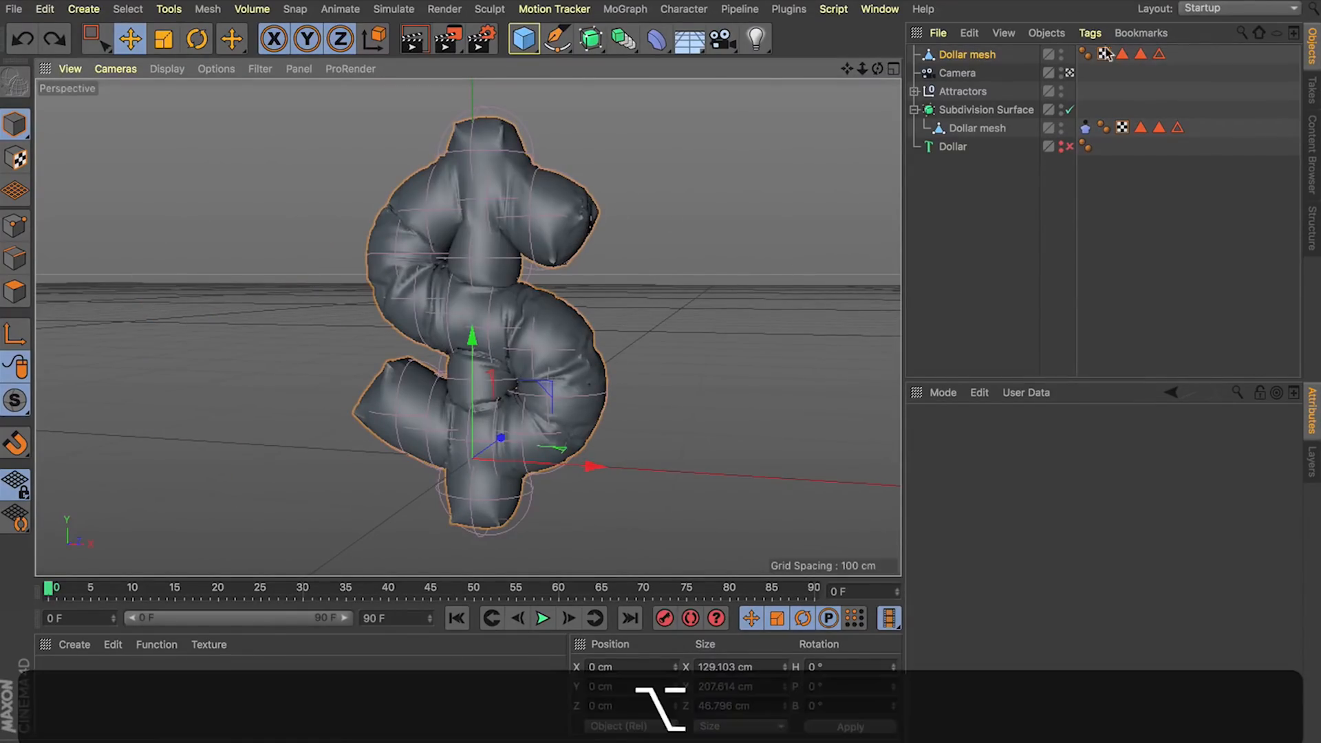
pyautogui.keyDown('alt'); pyautogui.click(1062, 55); pyautogui.keyUp('alt')
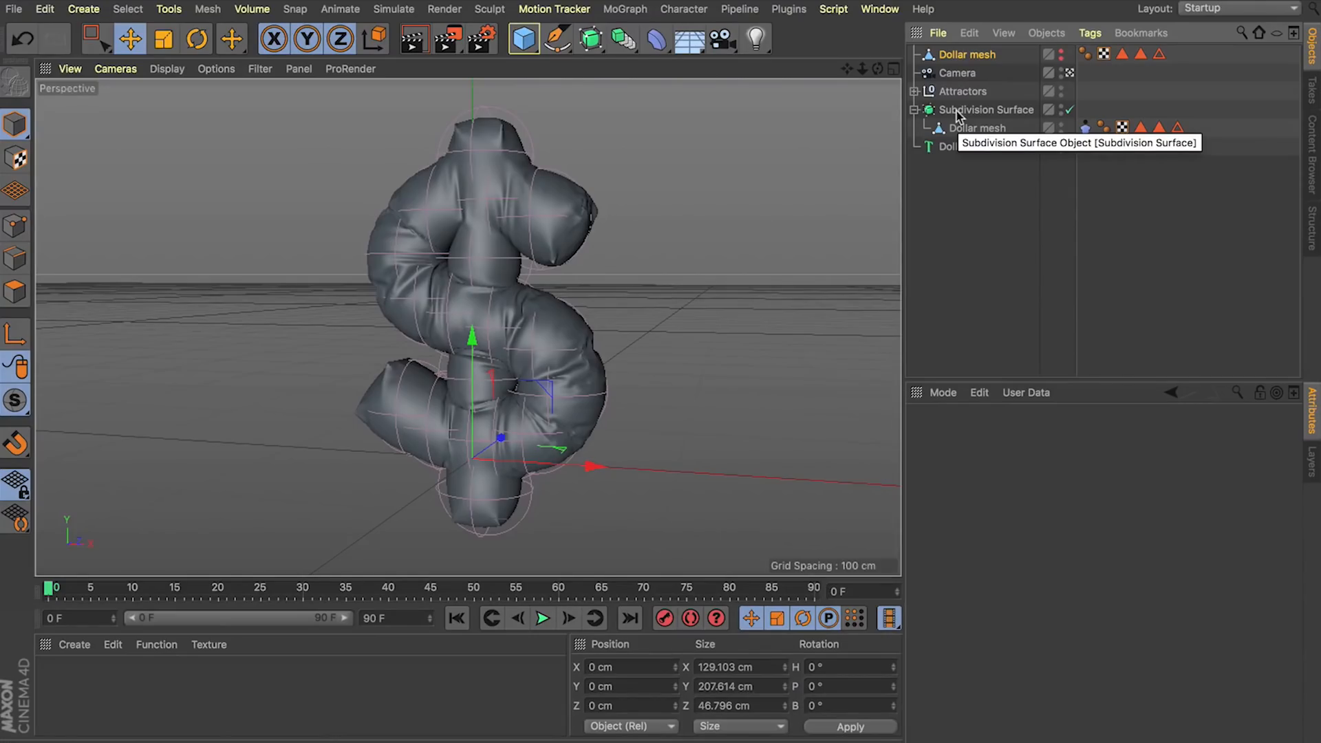
# Draw the fixed points of the Dollar mesh under the Subdivision Surface and clear them in its Cloth tag's Dresser settings.
pyautogui.click(1086, 128)
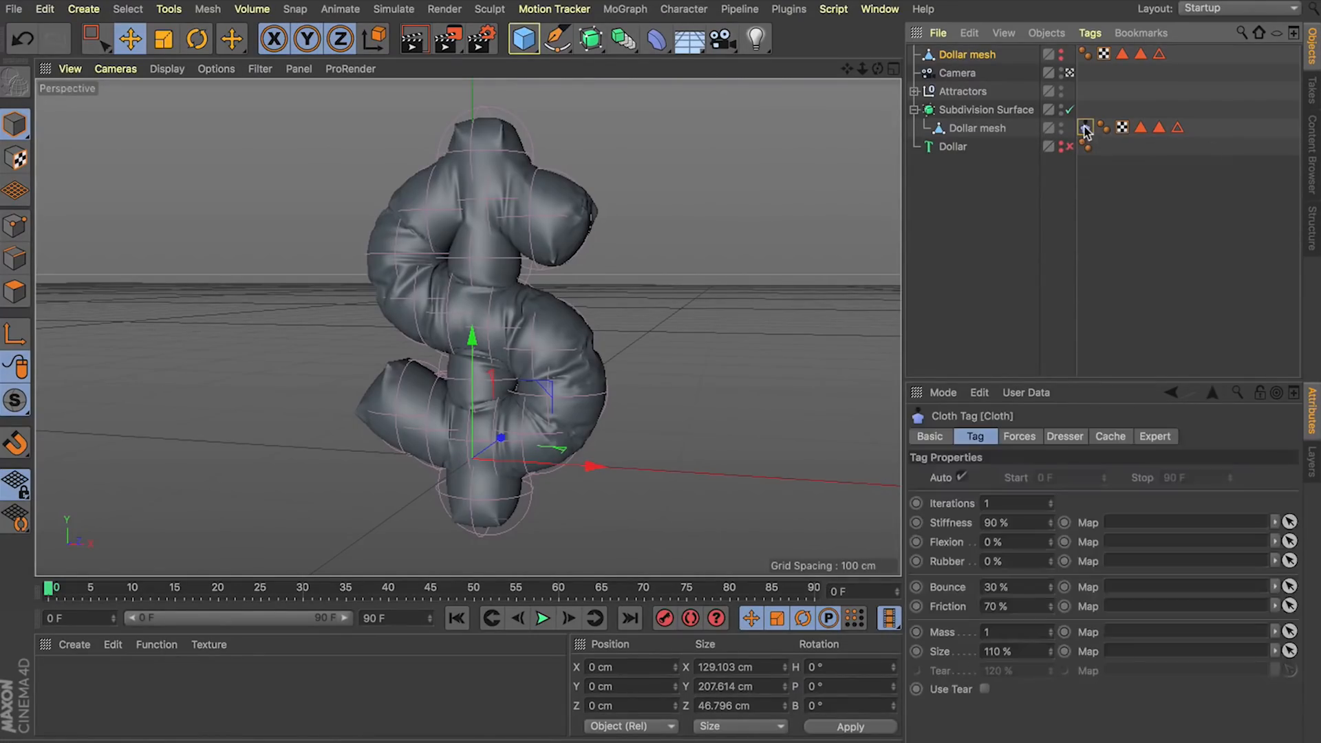
pyautogui.click(1067, 439)
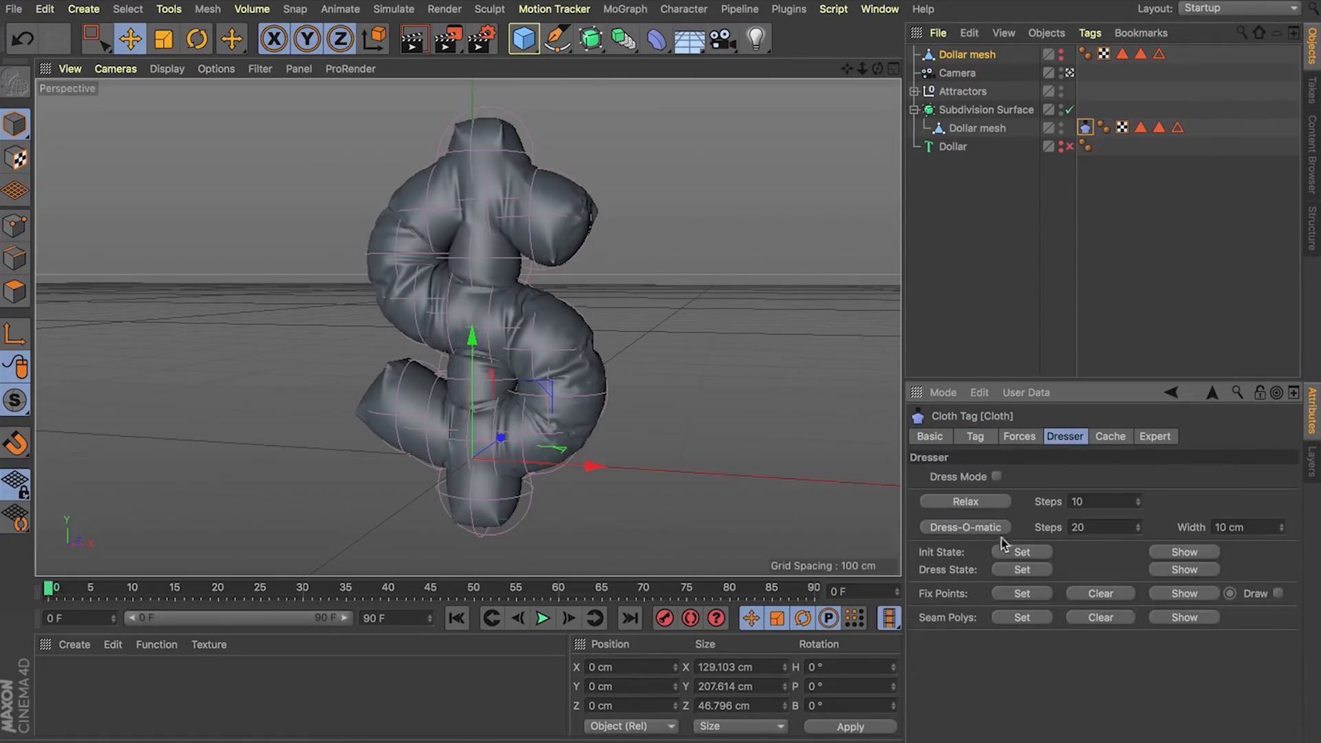
pyautogui.click(1278, 593)
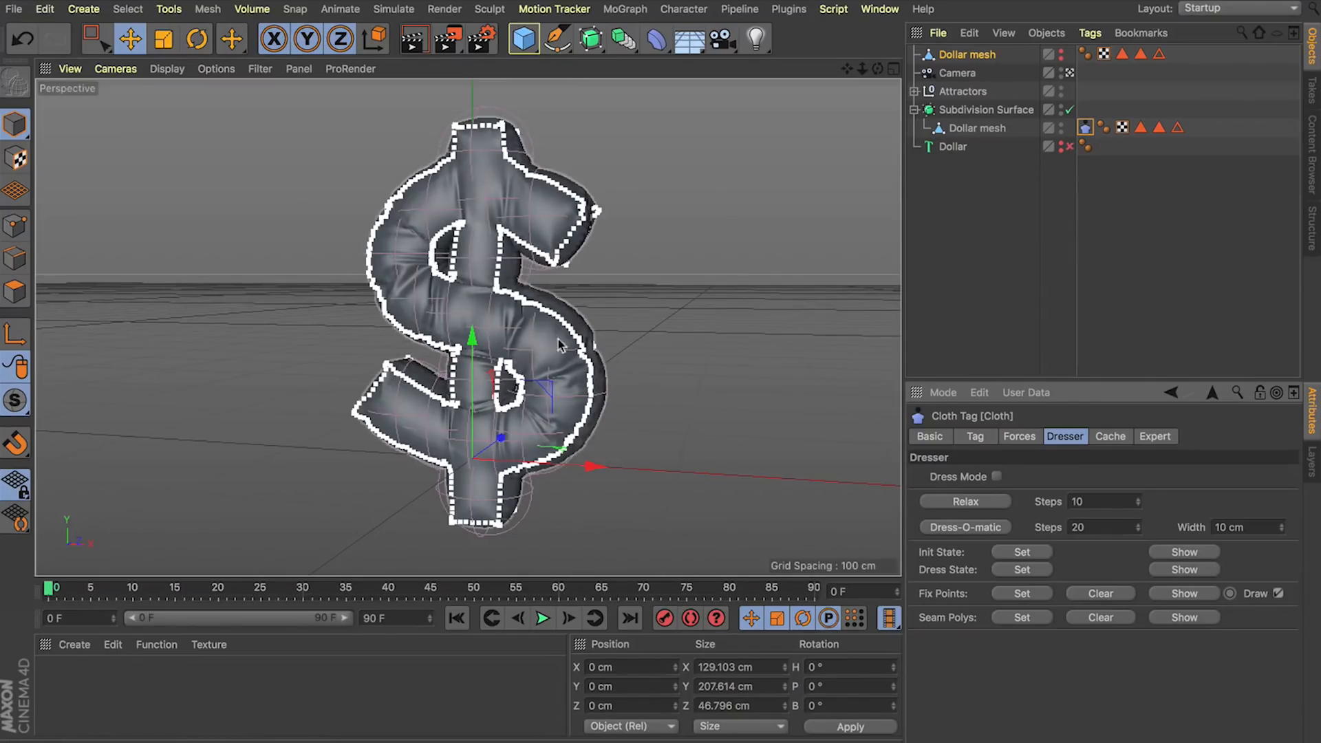
pyautogui.click(1105, 596)
# Disable every attractor in the Attractors group and hide the group in both the editor and the renderer.
pyautogui.click(978, 128)
pyautogui.click(914, 91)
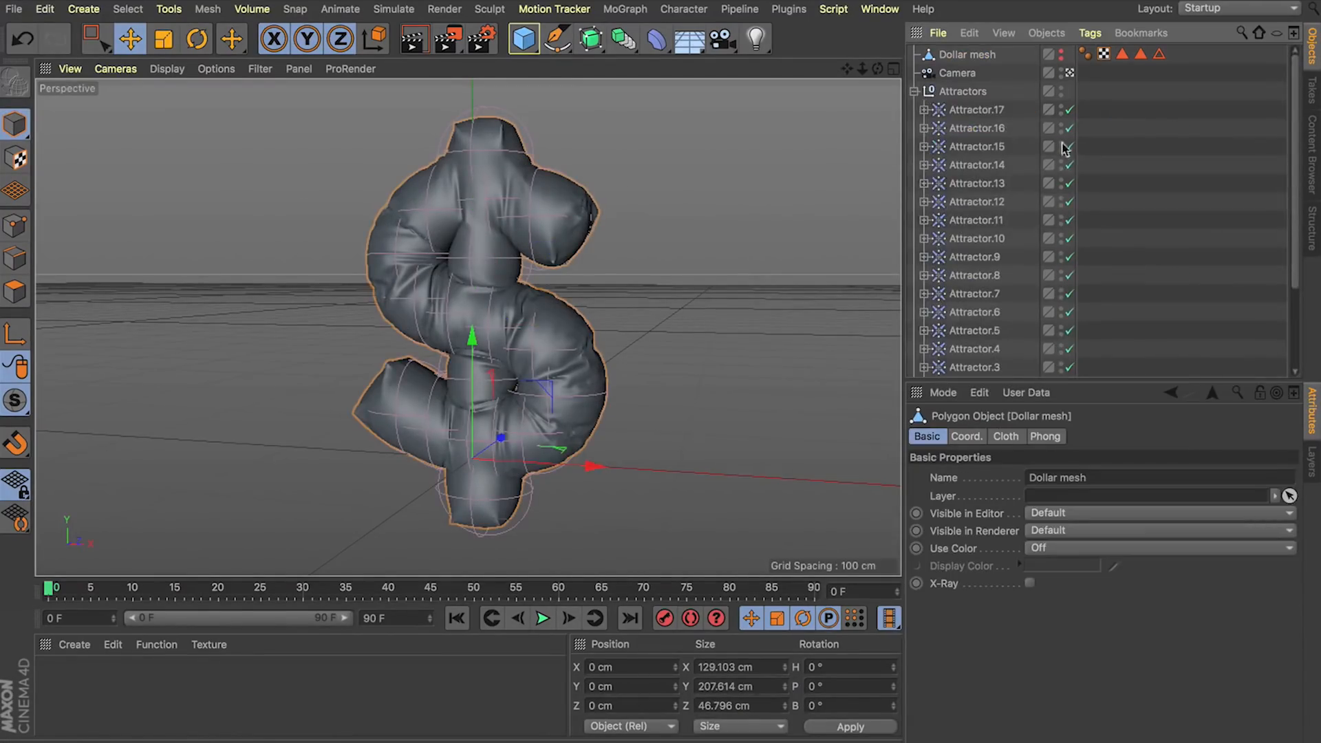
pyautogui.moveTo(1070, 110); pyautogui.dragTo(1077, 392)
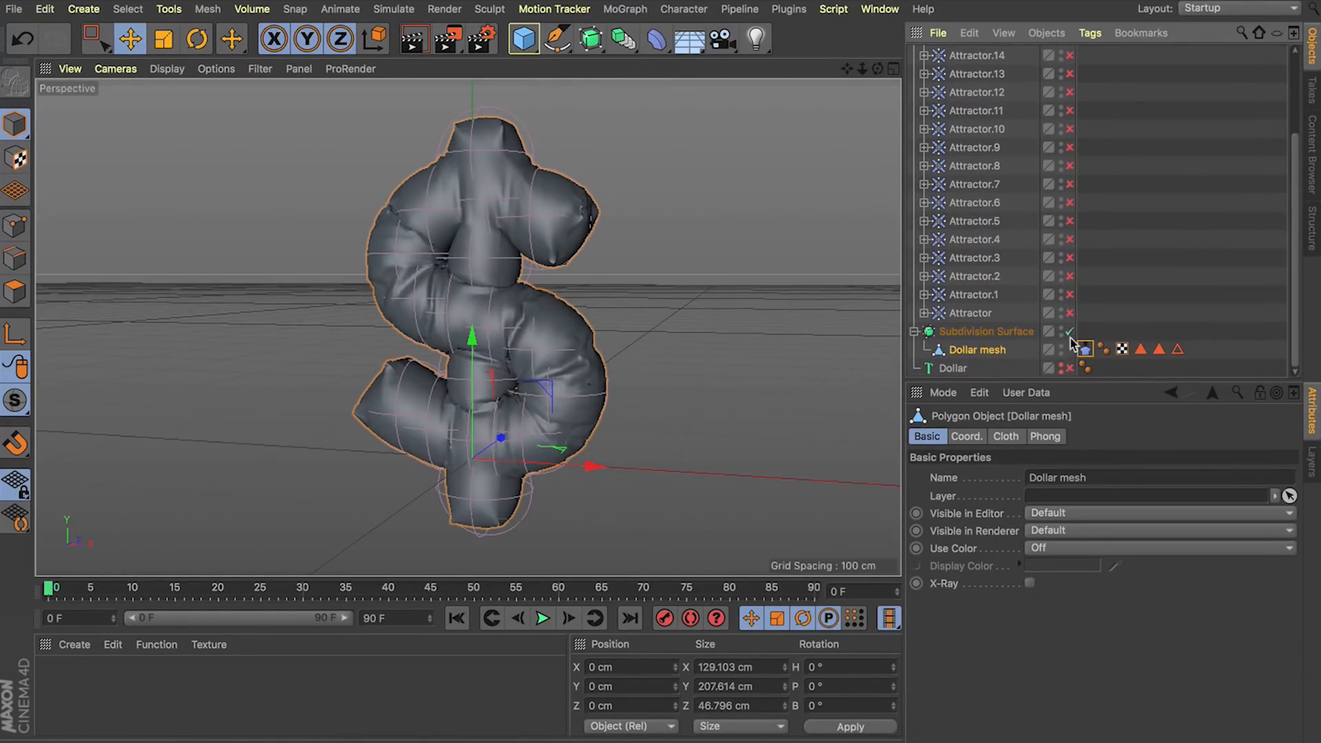
pyautogui.scroll(5, 1006, 224)
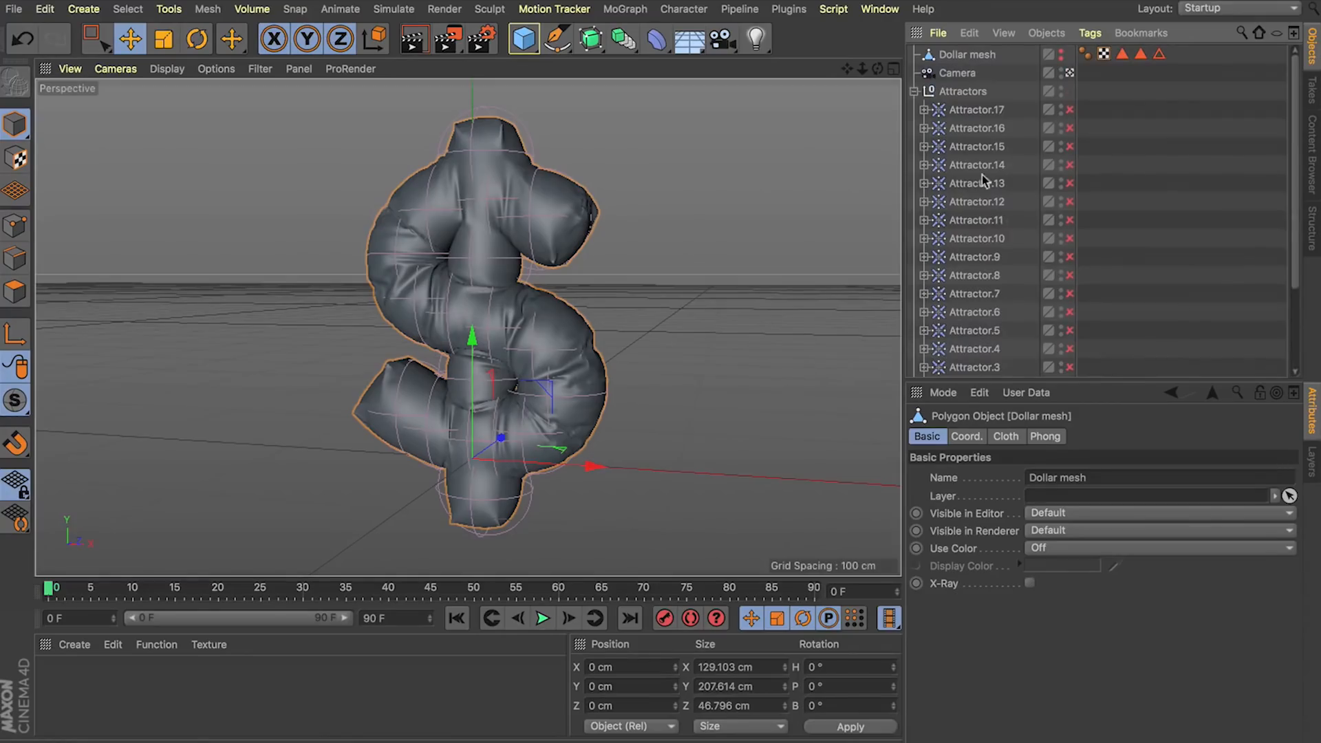
pyautogui.click(915, 92)
pyautogui.click(957, 92)
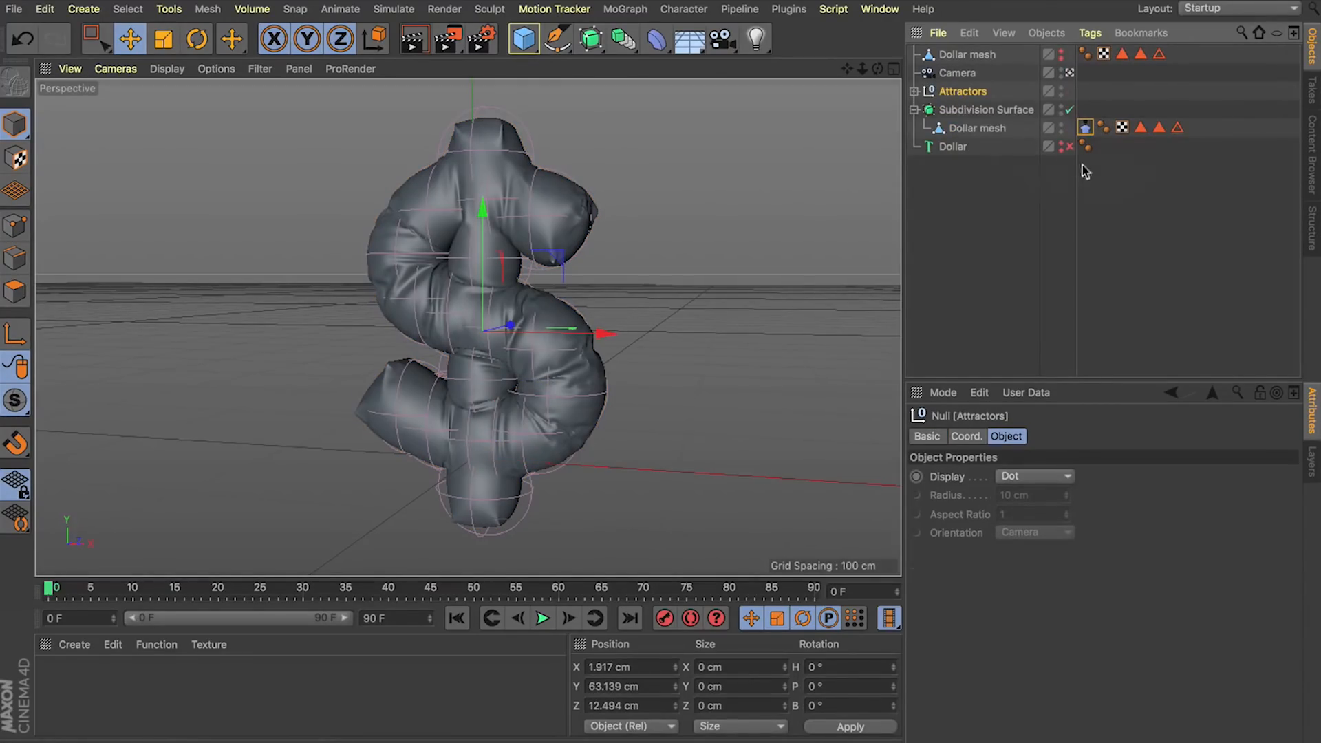
pyautogui.keyDown('alt'); pyautogui.click(1061, 92); pyautogui.keyUp('alt')
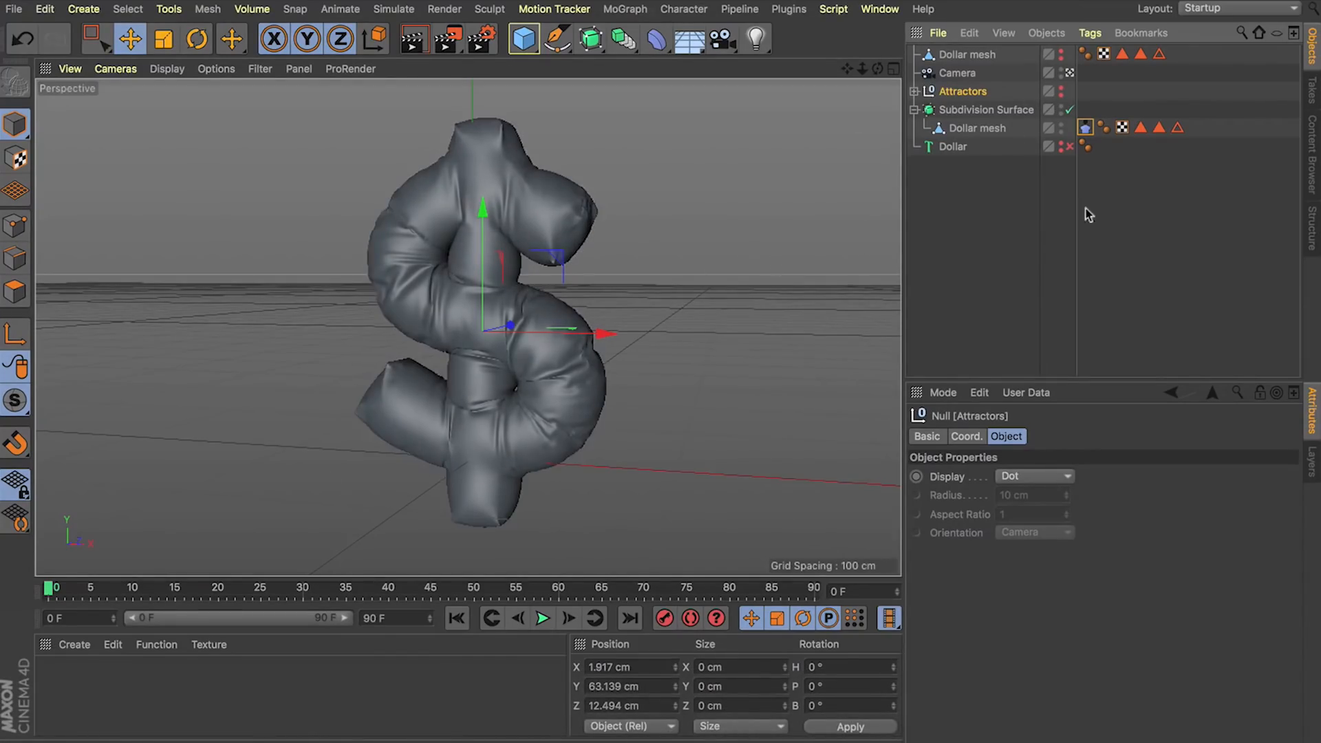
# Set the Cloth tag's Size to 60 % on the subdivided Dollar mesh and play the simulation to frame 56.
pyautogui.click(967, 131)
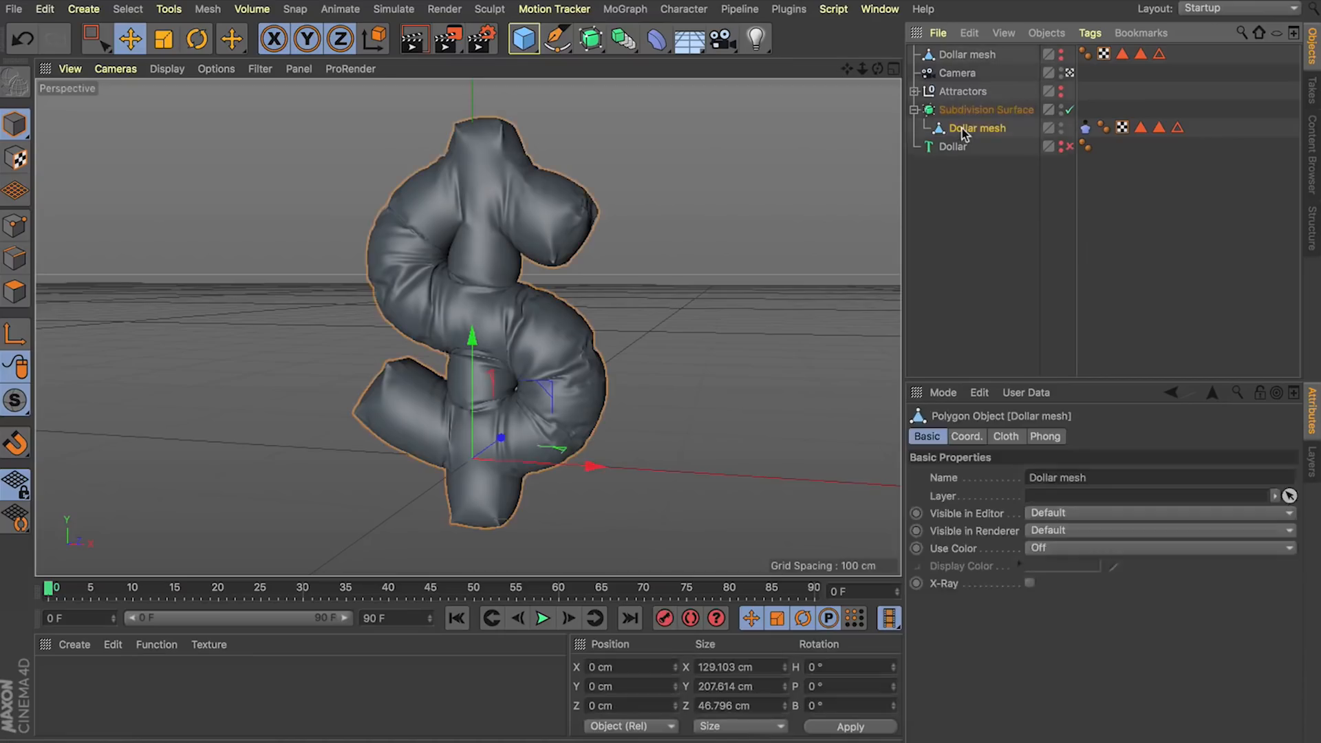
pyautogui.click(1085, 128)
pyautogui.click(975, 436)
pyautogui.click(985, 651)
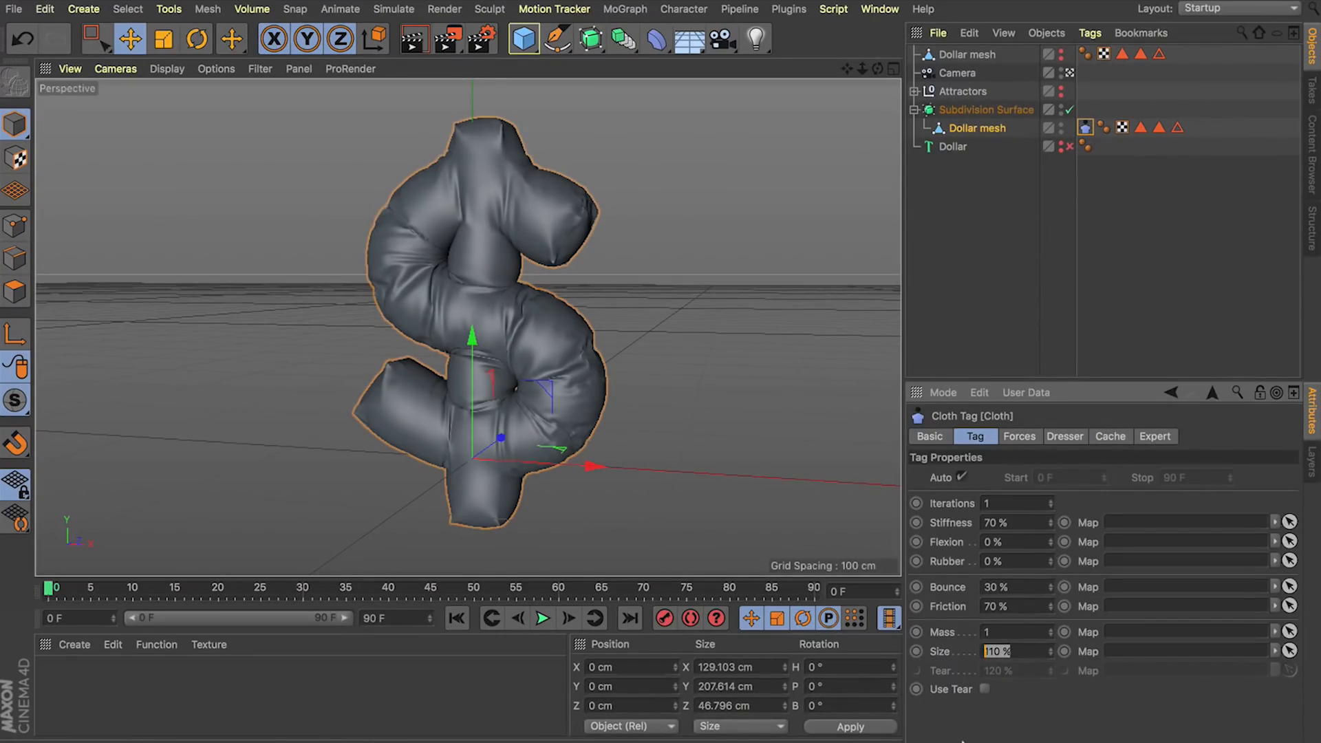
pyautogui.write('60')
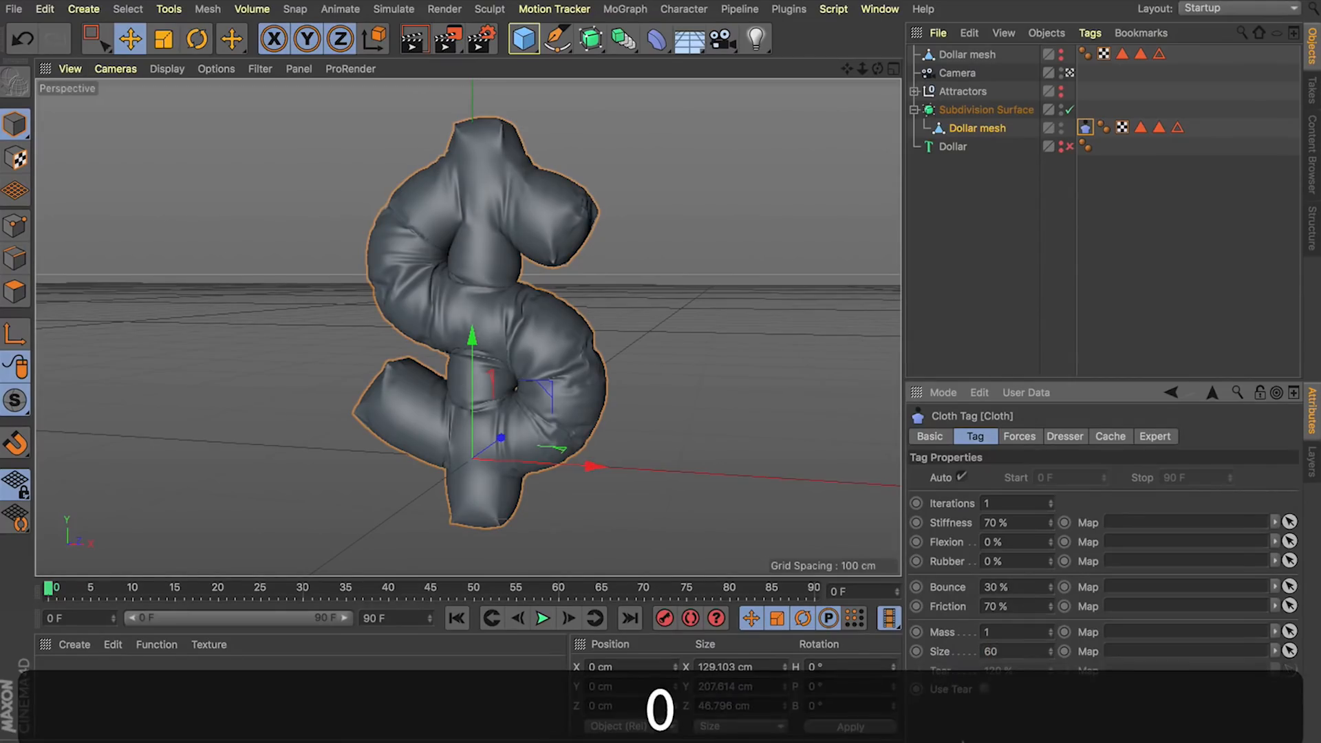
pyautogui.press('Return')
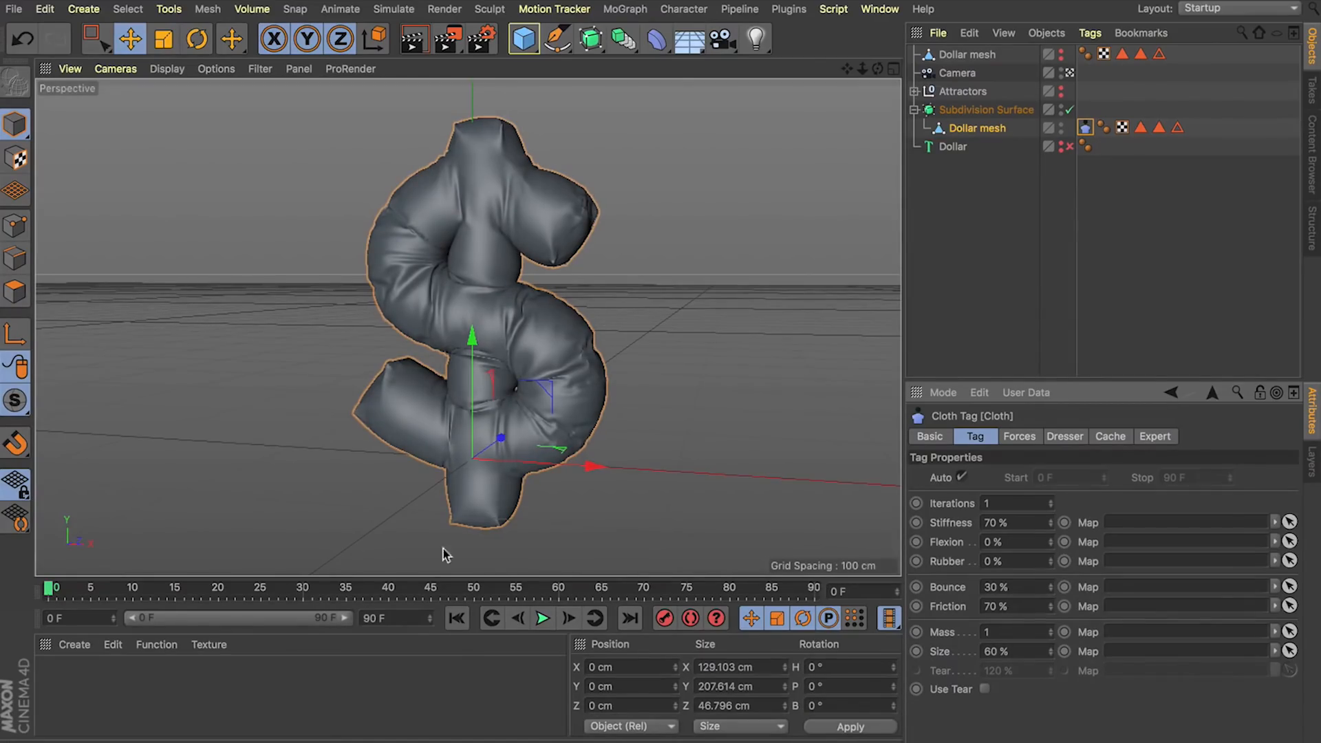
pyautogui.click(543, 619)
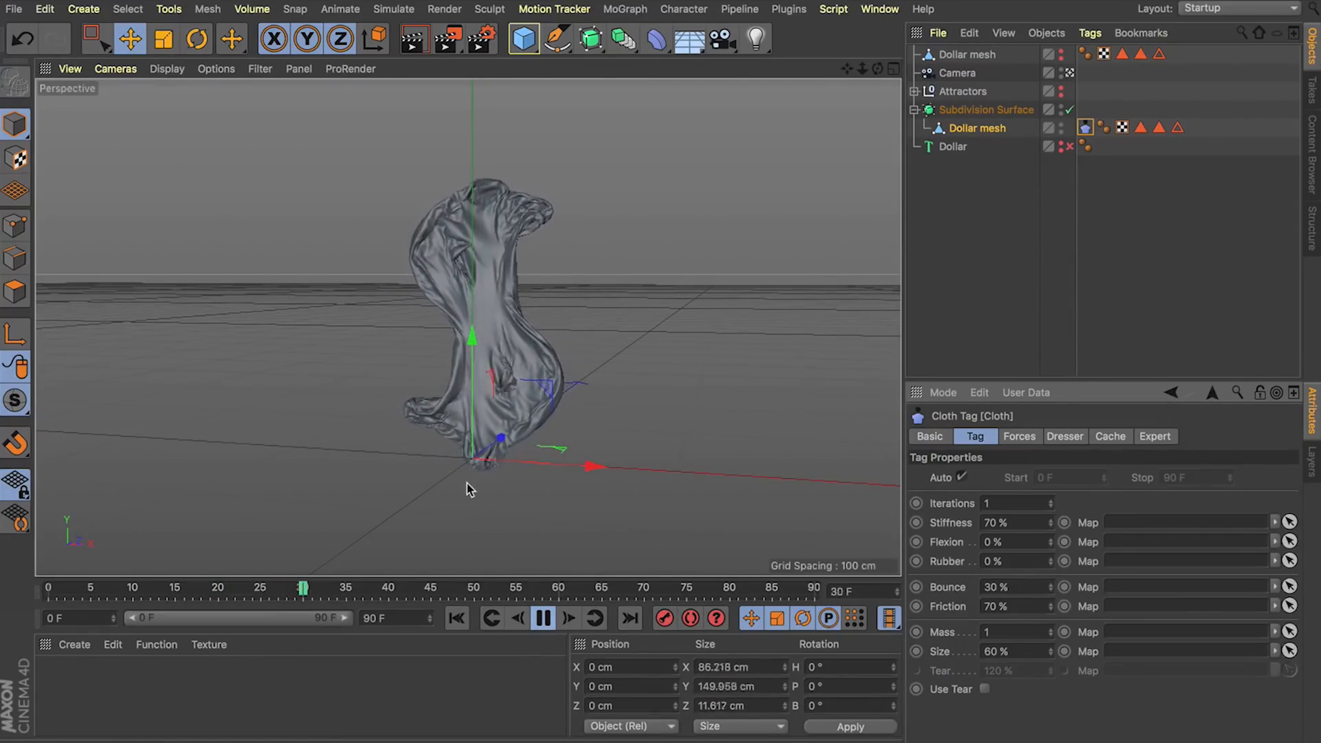
pyautogui.click(542, 618)
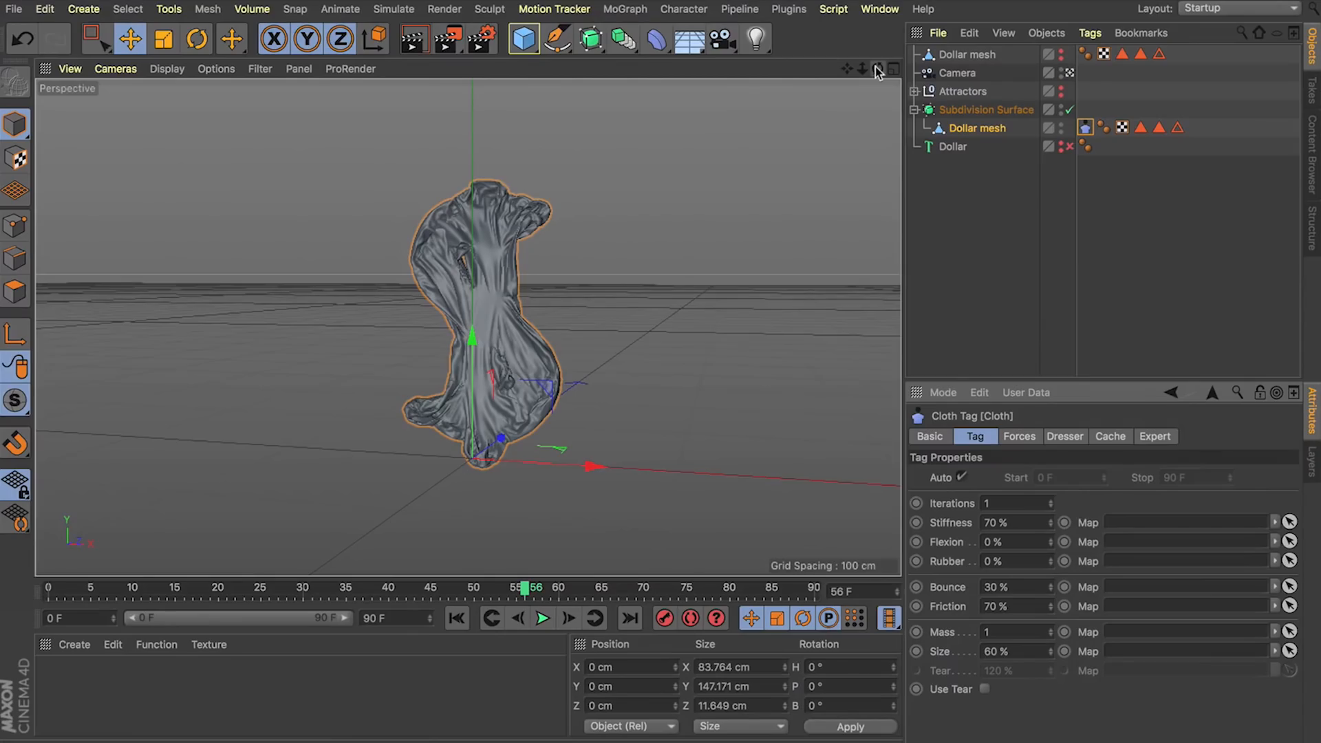
# Orbit around the shrunken mesh and replay the simulation from frame 0 to examine the deflation.
pyautogui.moveTo(877, 69); pyautogui.dragTo(692, 69)
pyautogui.keyDown('alt'); pyautogui.moveTo(190, 550); pyautogui.dragTo(430, 551); pyautogui.keyUp('alt')
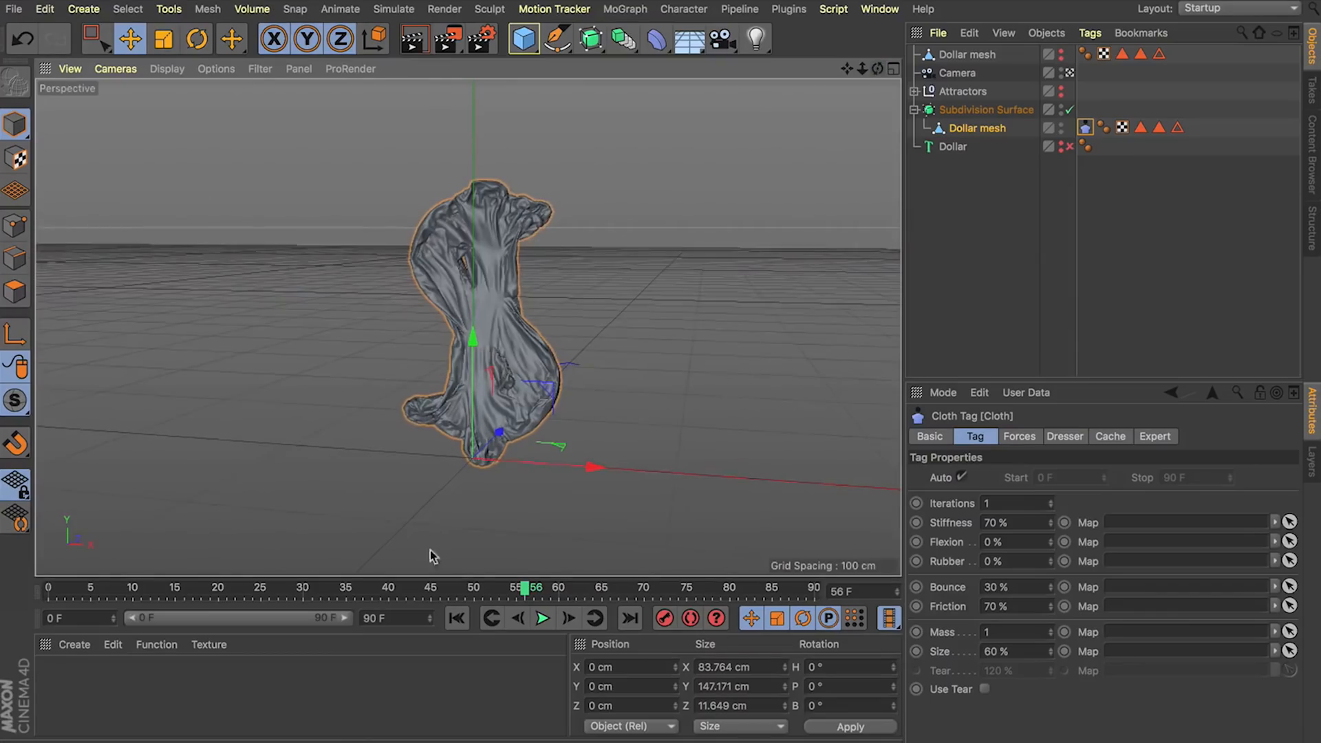
pyautogui.click(458, 618)
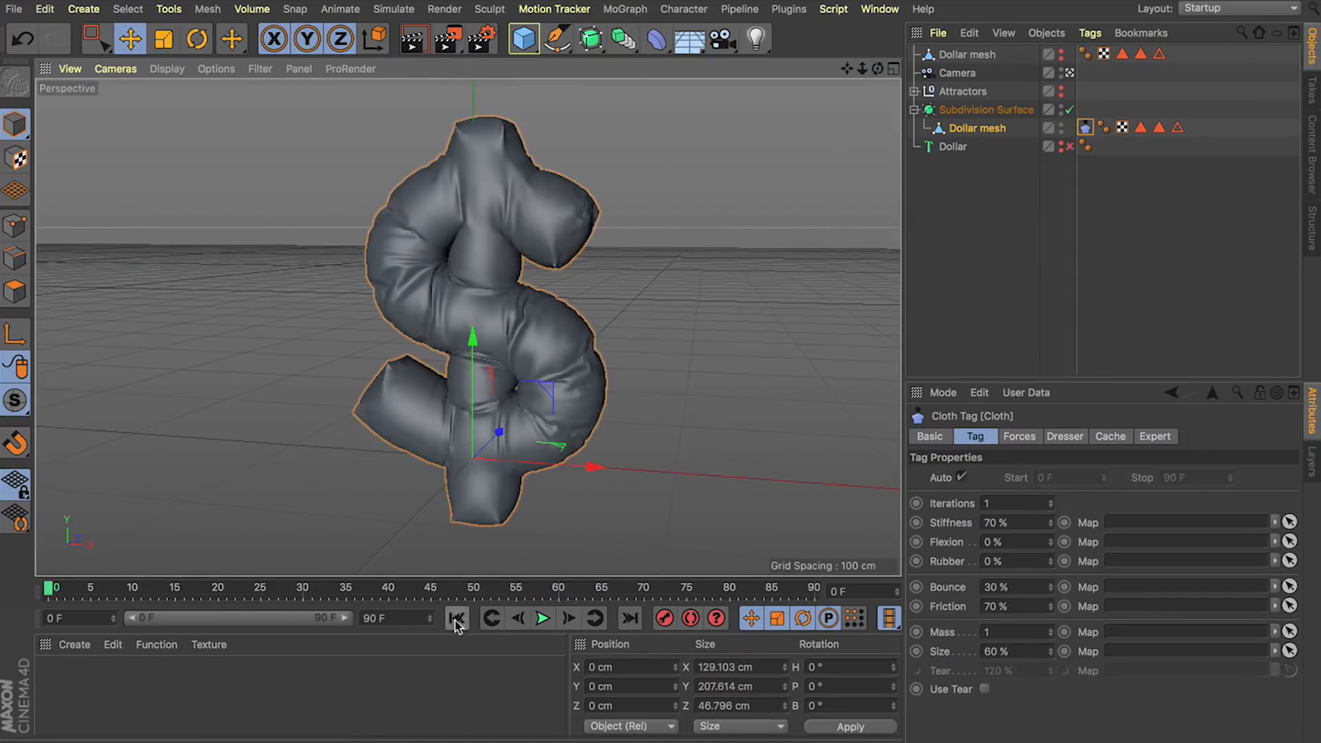
pyautogui.click(543, 618)
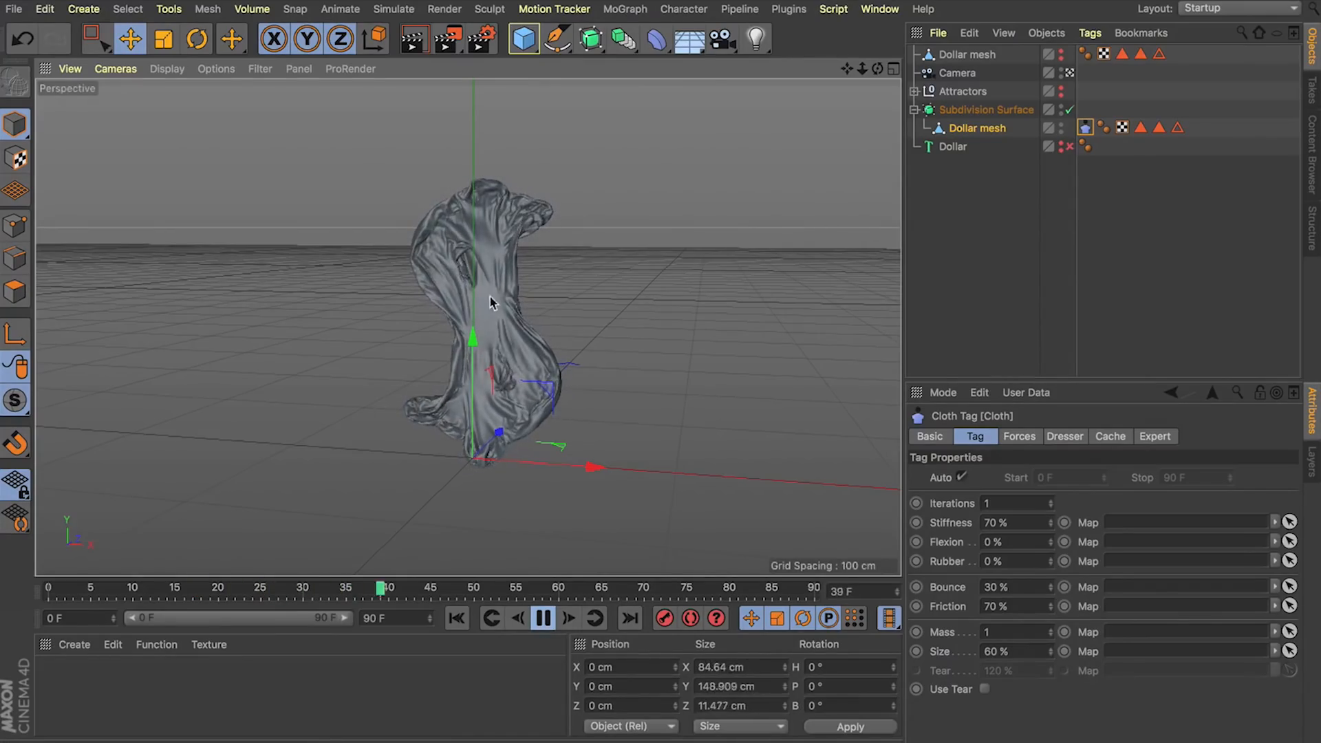
# Return the simulation to frame 0, enable Self Collision in the Cloth tag's Expert settings and disable the Subdivision Surface.
pyautogui.click(546, 618)
pyautogui.click(457, 618)
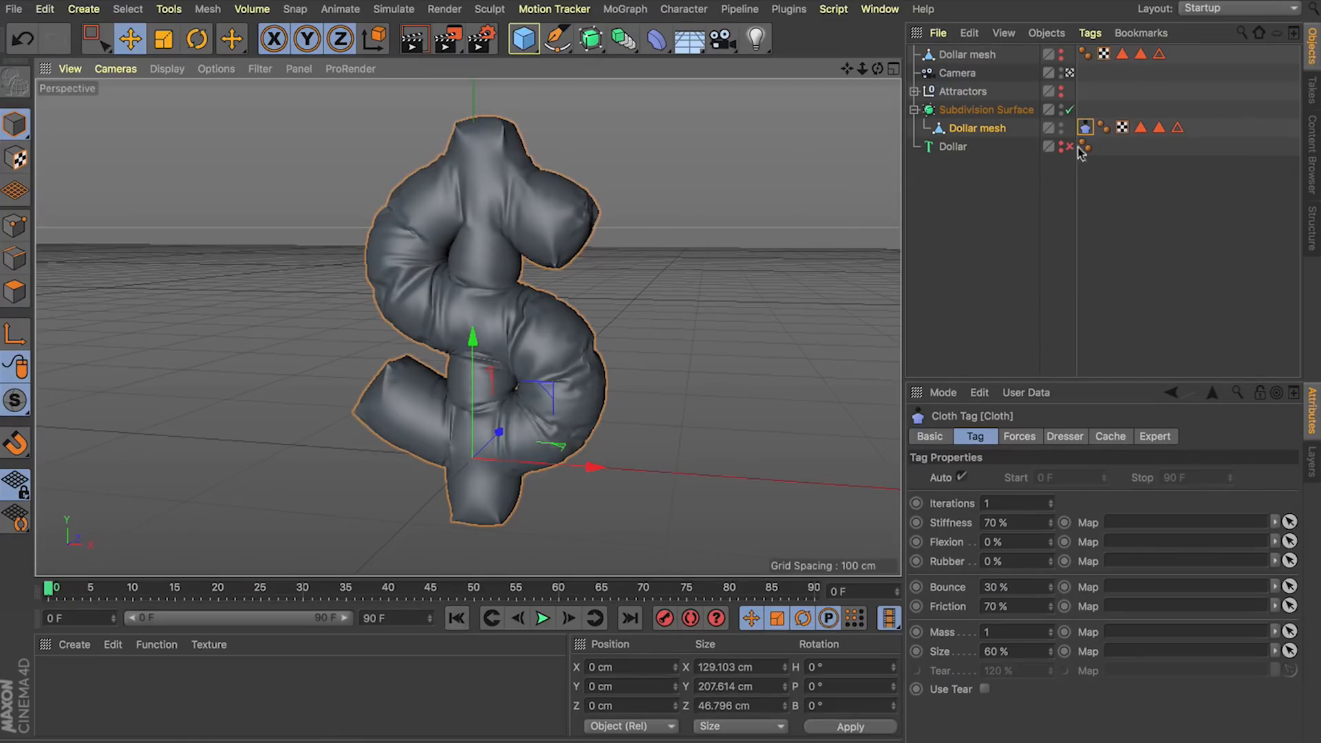
pyautogui.click(1065, 436)
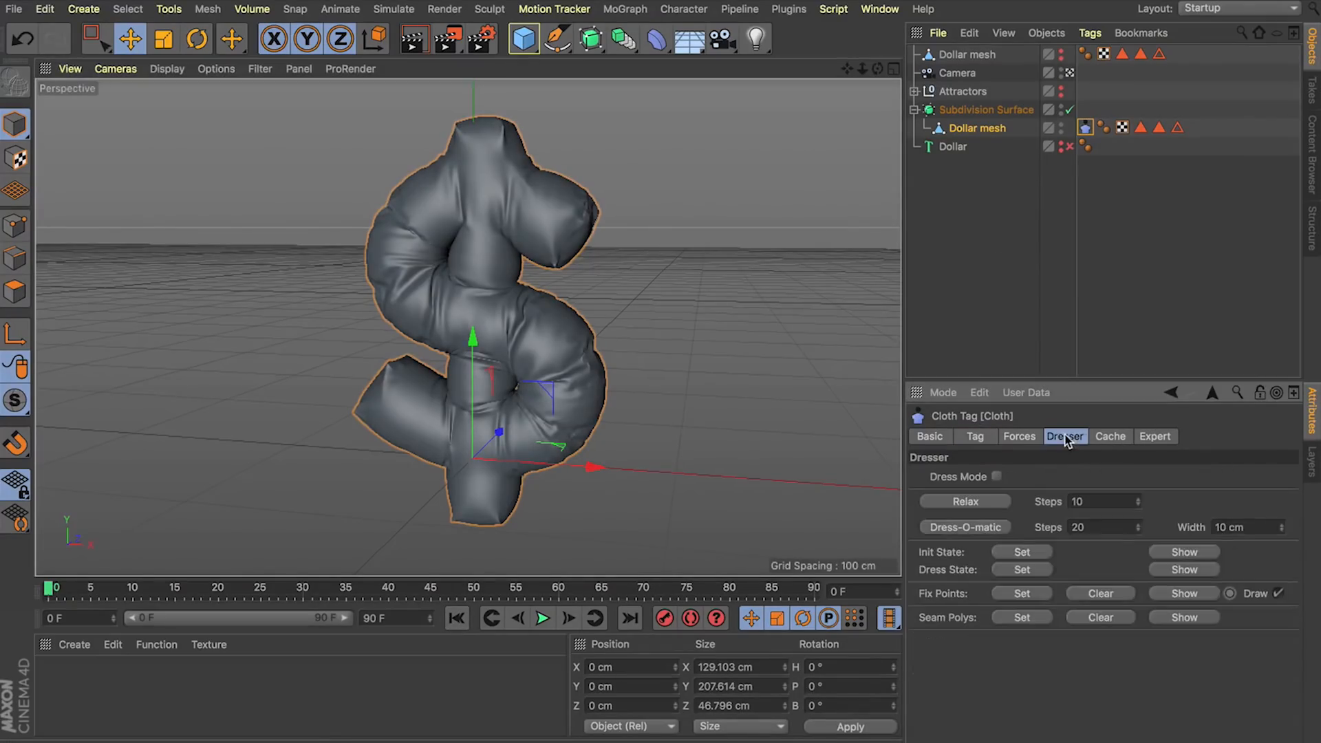
pyautogui.click(1108, 438)
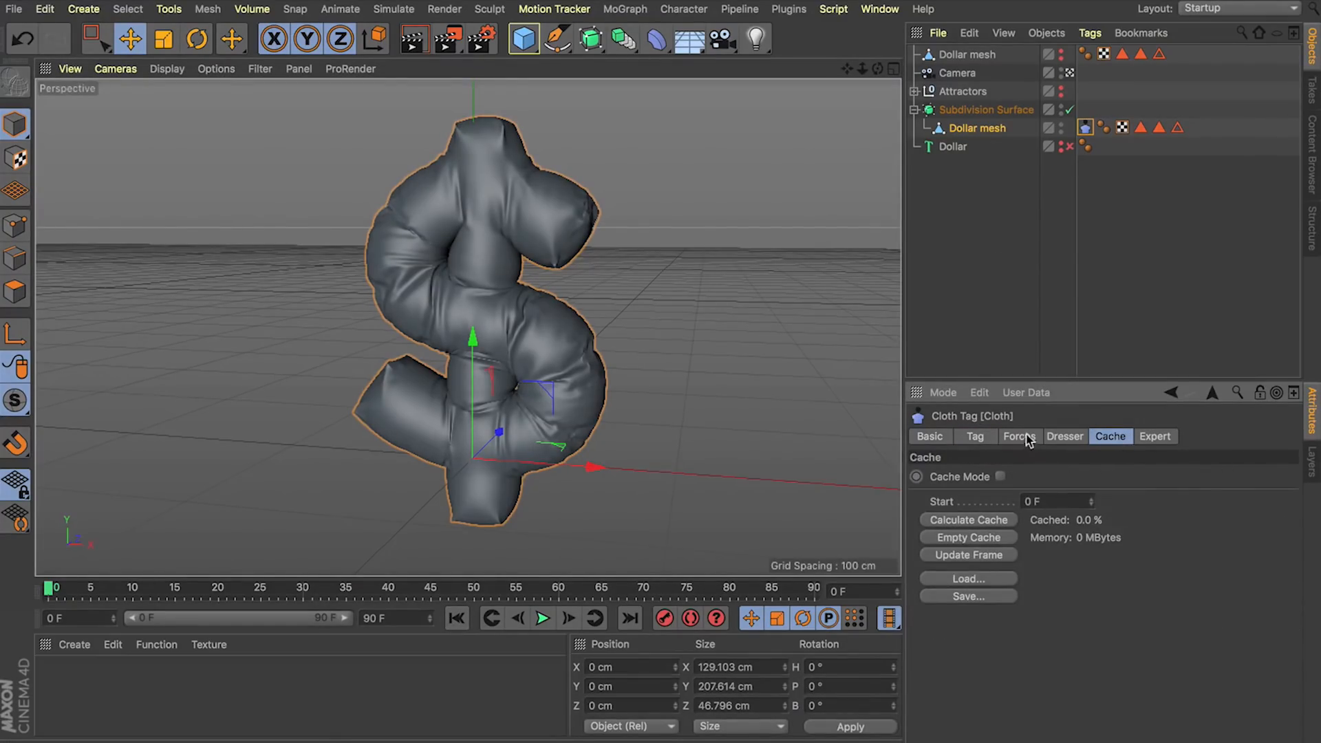
pyautogui.click(1028, 439)
pyautogui.click(1069, 437)
pyautogui.click(1104, 438)
pyautogui.click(1145, 440)
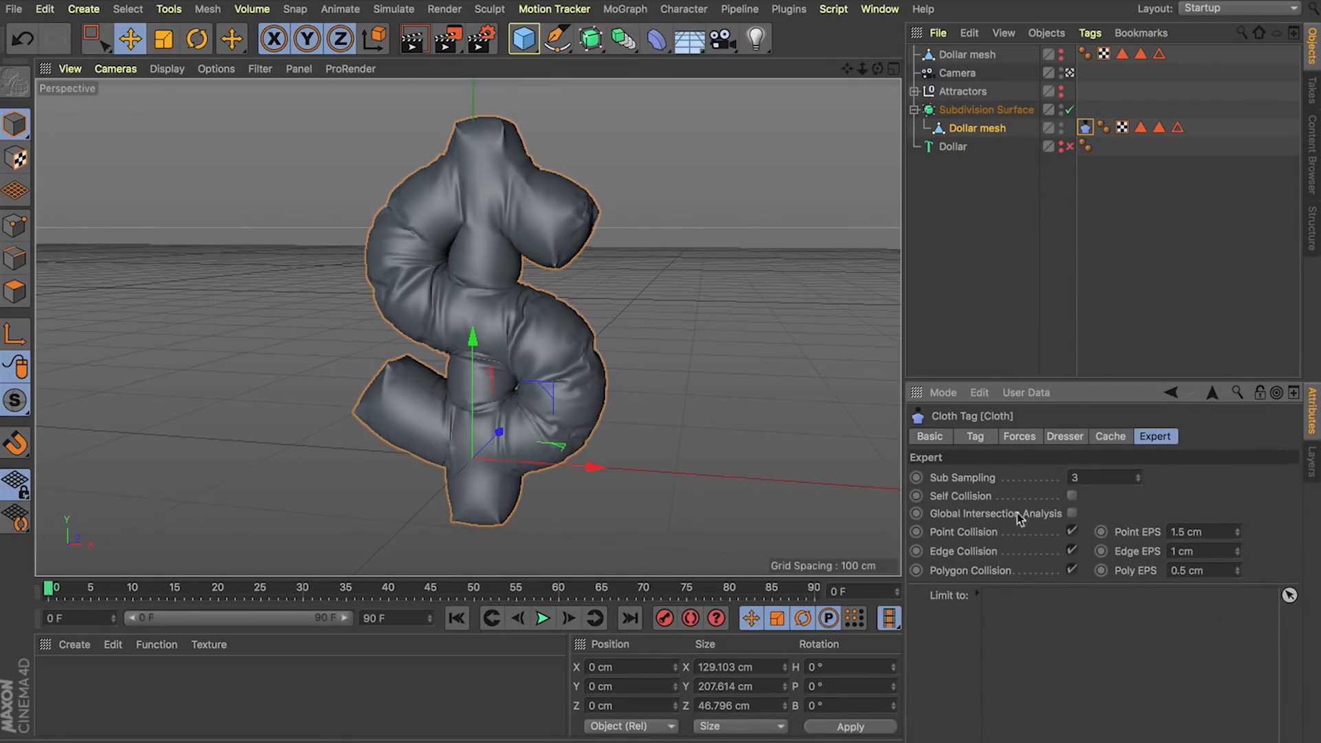
pyautogui.click(1071, 497)
pyautogui.click(1069, 110)
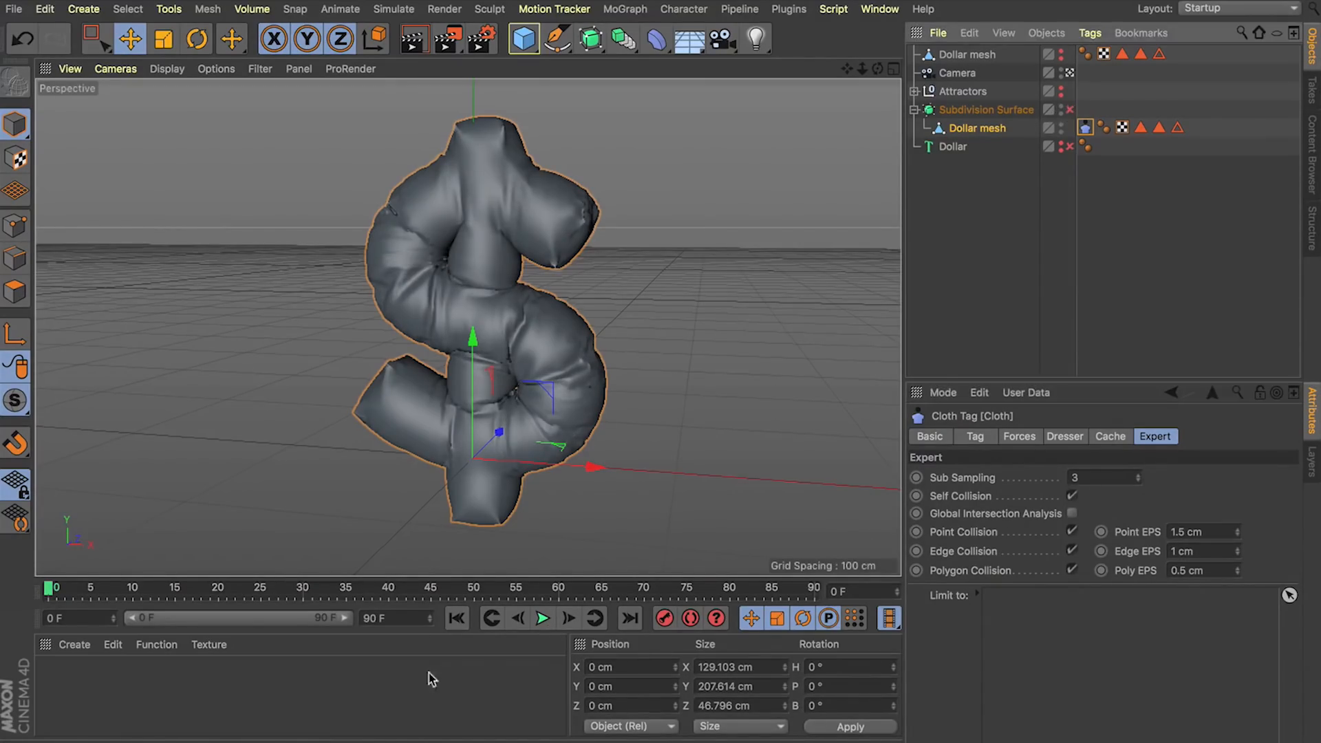
# Advance the cloth simulation frame by frame from frame 0 to frame 20.
pyautogui.click(569, 619)
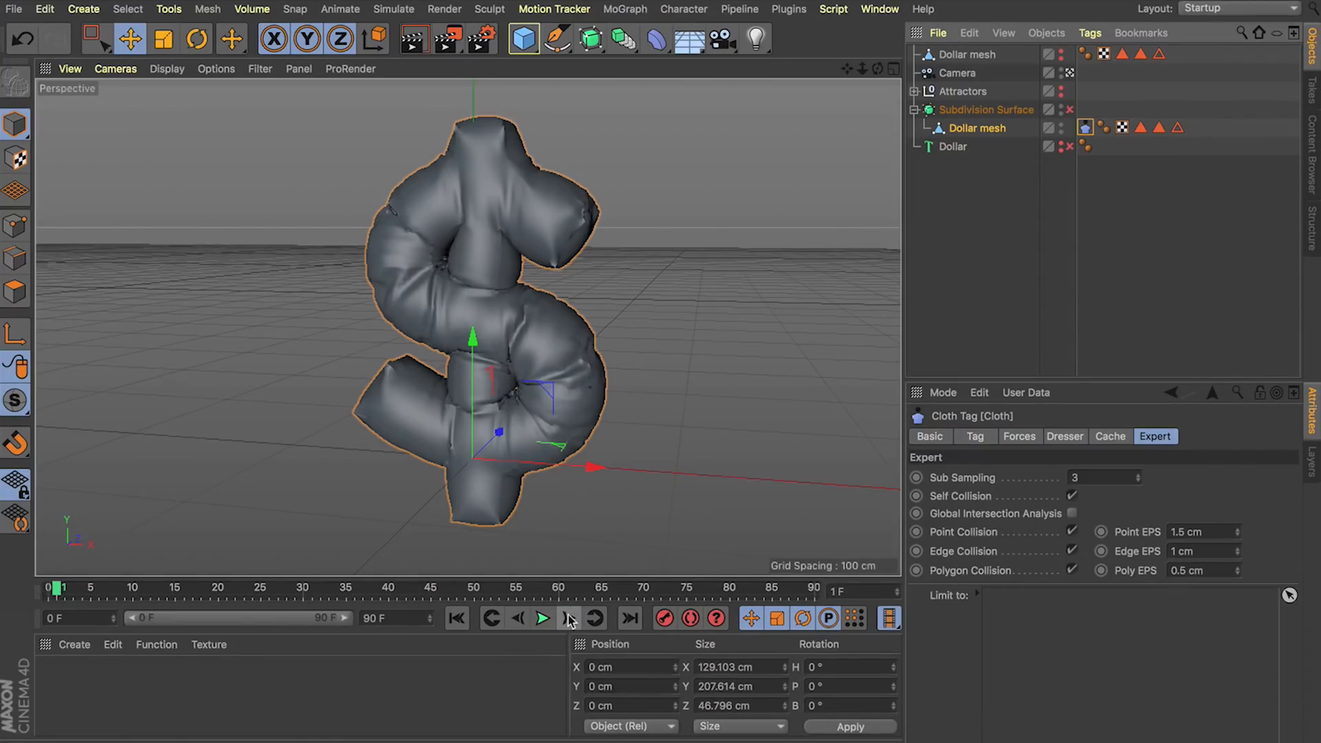
pyautogui.click(569, 619)
pyautogui.click(569, 619)
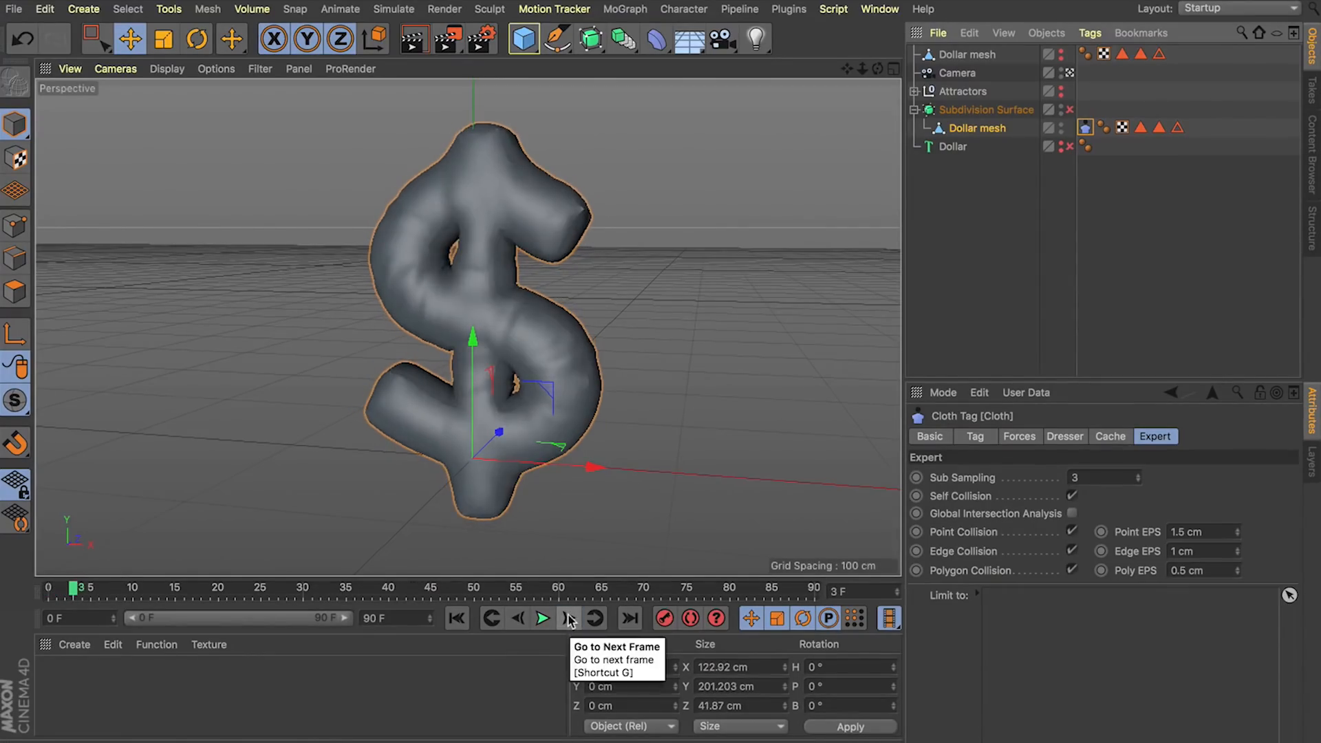
pyautogui.click(569, 620)
pyautogui.click(568, 619)
pyautogui.click(568, 619)
pyautogui.click(568, 620)
pyautogui.click(568, 619)
pyautogui.click(568, 620)
pyautogui.click(568, 620)
pyautogui.click(569, 619)
pyautogui.click(568, 619)
pyautogui.click(568, 619)
pyautogui.click(568, 620)
pyautogui.click(568, 619)
pyautogui.click(569, 619)
pyautogui.click(568, 619)
pyautogui.click(569, 619)
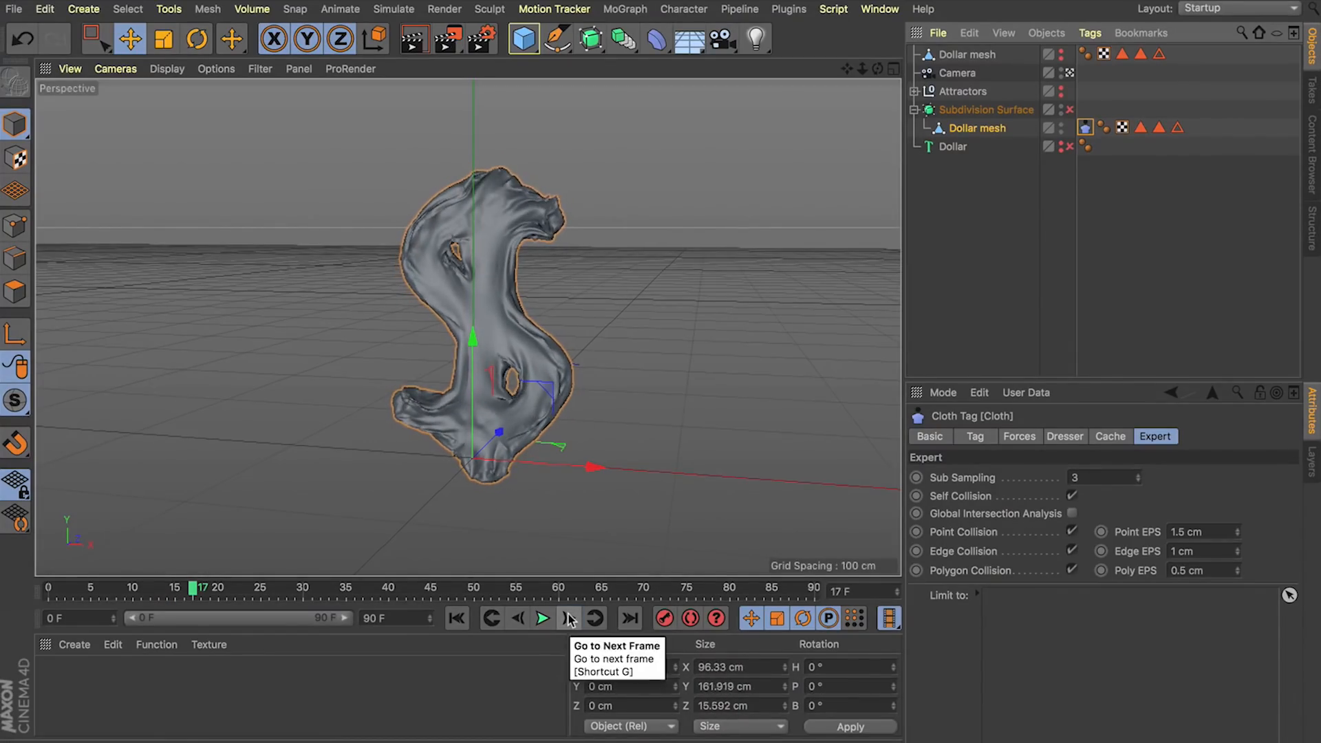
pyautogui.click(569, 620)
pyautogui.click(569, 620)
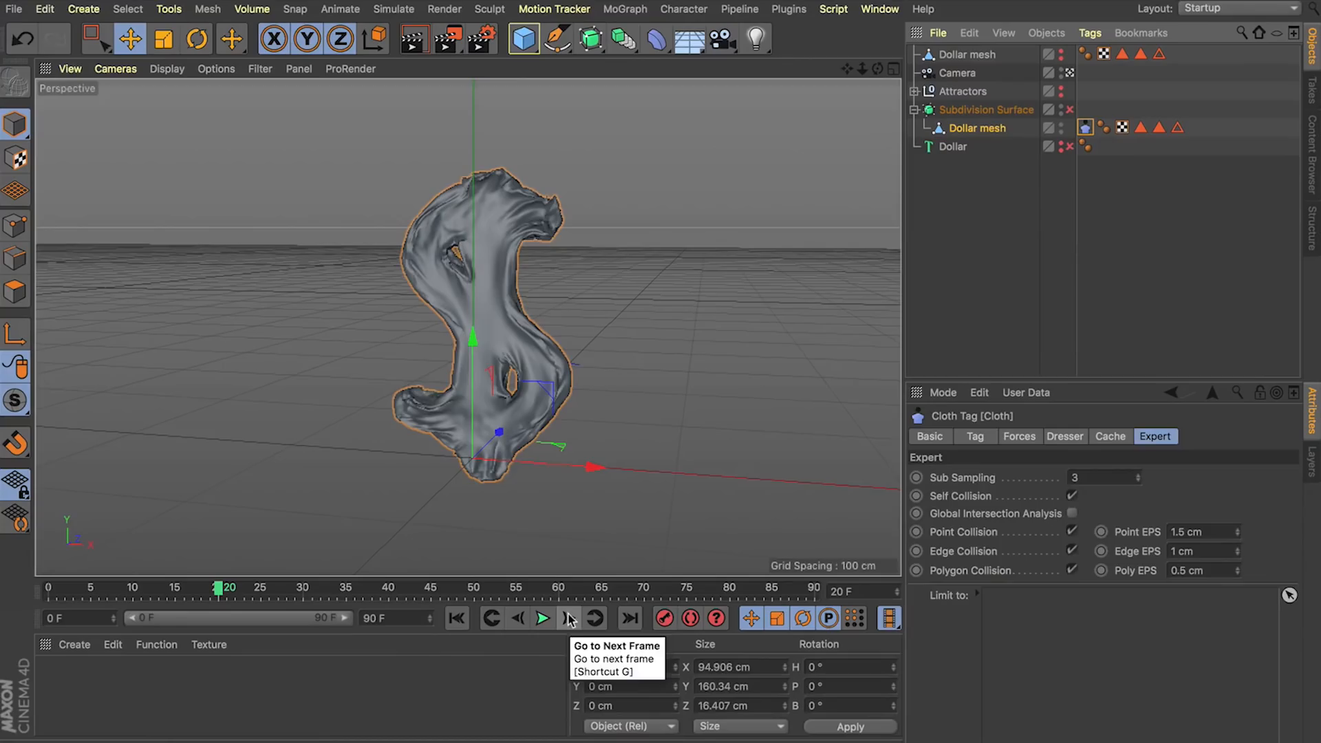
# Re-enable the Subdivision Surface and examine the deflated mesh's wrinkles and holes up close.
pyautogui.click(982, 292)
pyautogui.moveTo(879, 69); pyautogui.dragTo(844, 110)
pyautogui.keyDown('alt'); pyautogui.moveTo(467, 327); pyautogui.dragTo(420, 298); pyautogui.keyUp('alt')
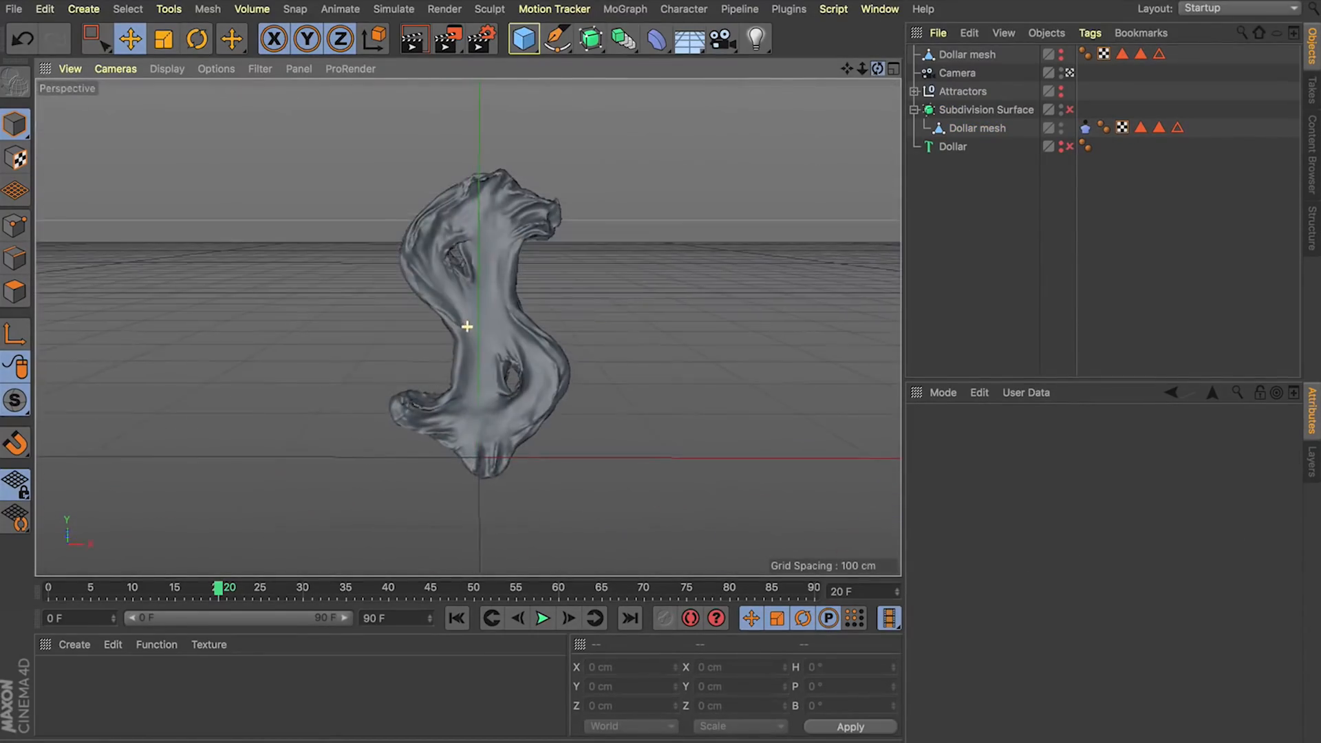
pyautogui.scroll(5, 412, 382)
pyautogui.scroll(2, 412, 382)
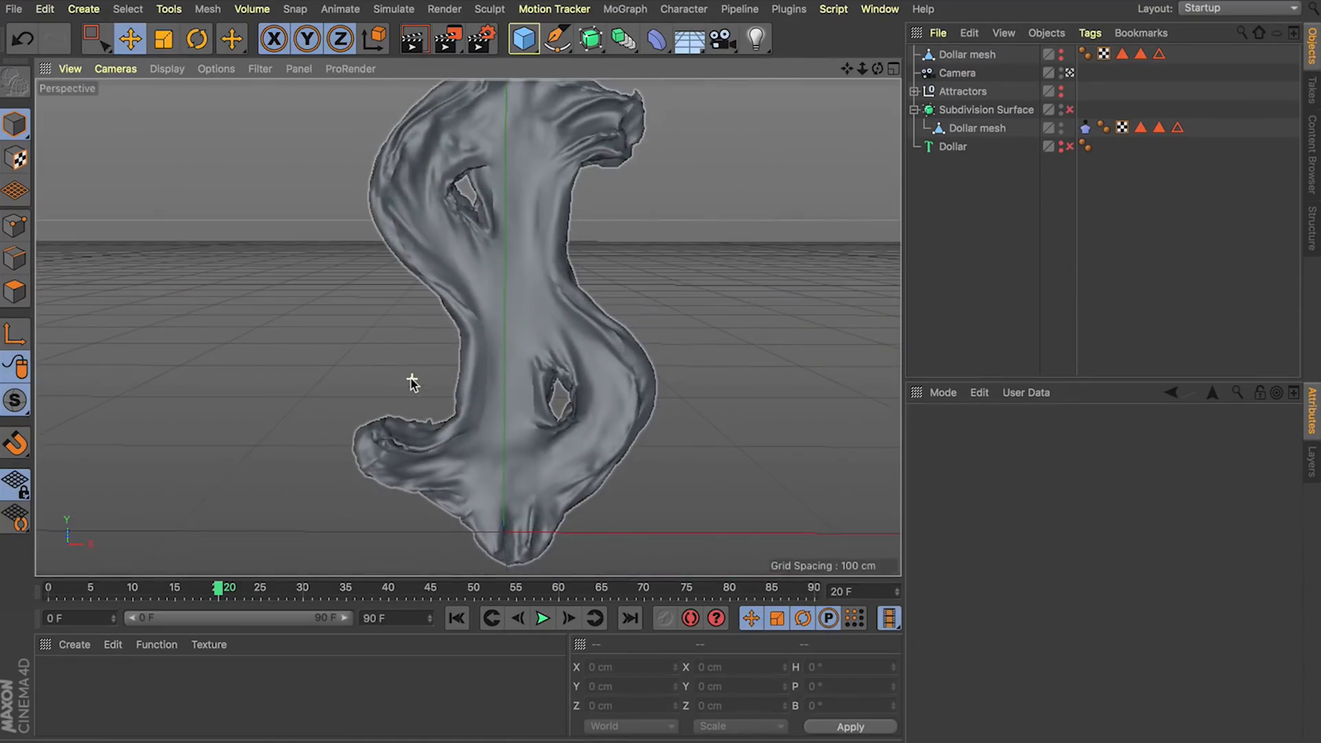
pyautogui.click(1069, 110)
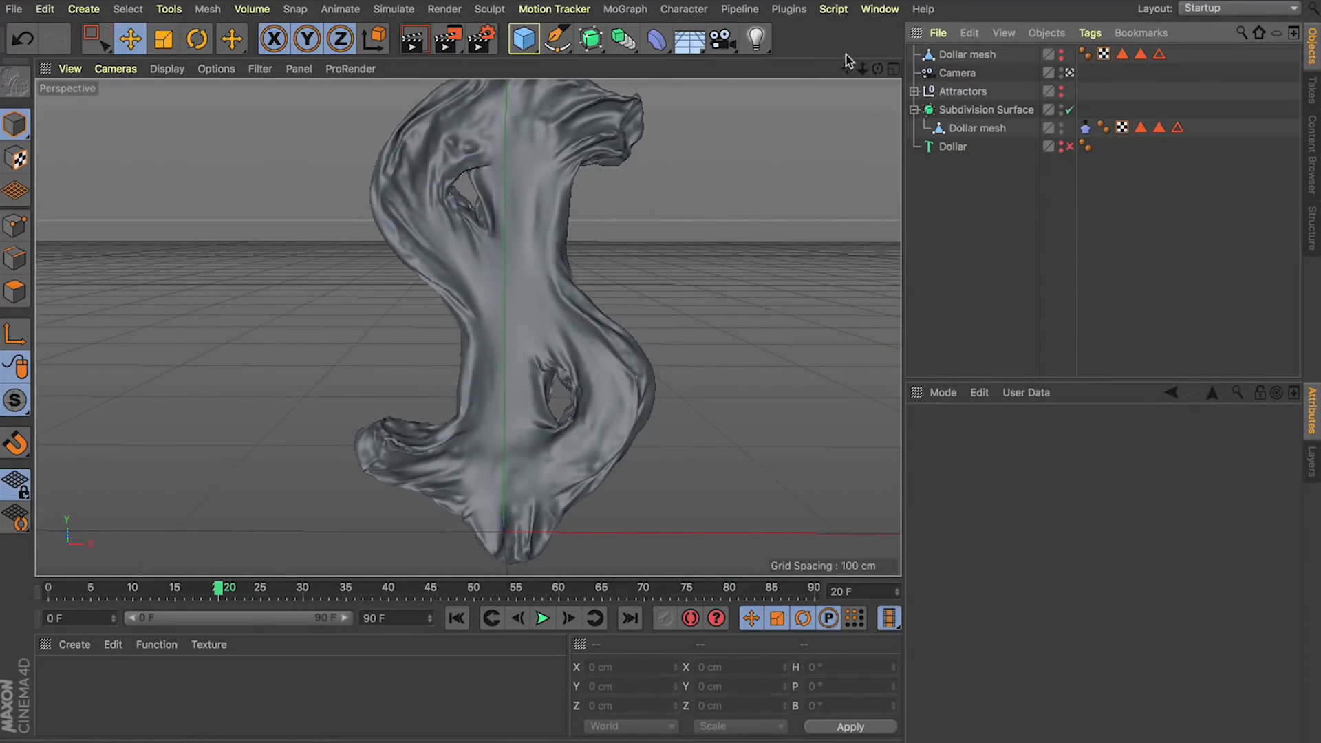
pyautogui.moveTo(845, 68); pyautogui.dragTo(844, 135)
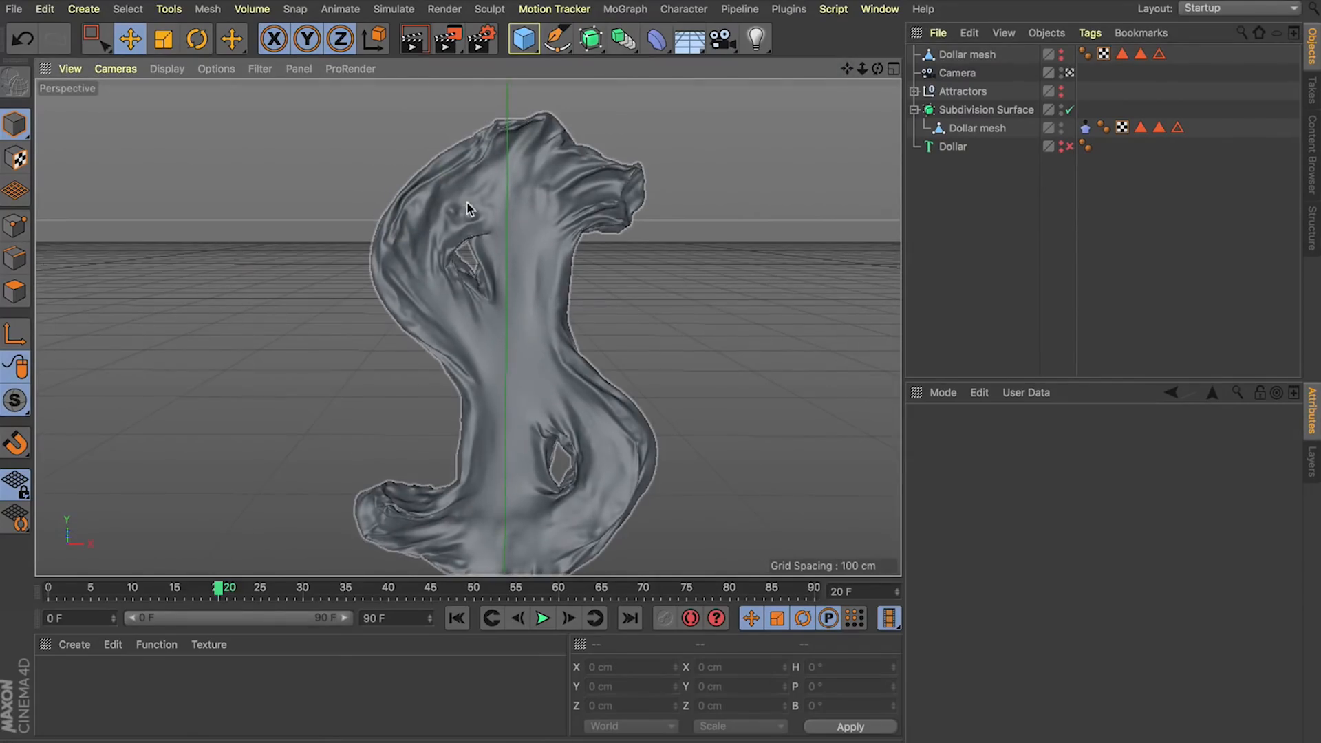
pyautogui.scroll(5, 467, 208)
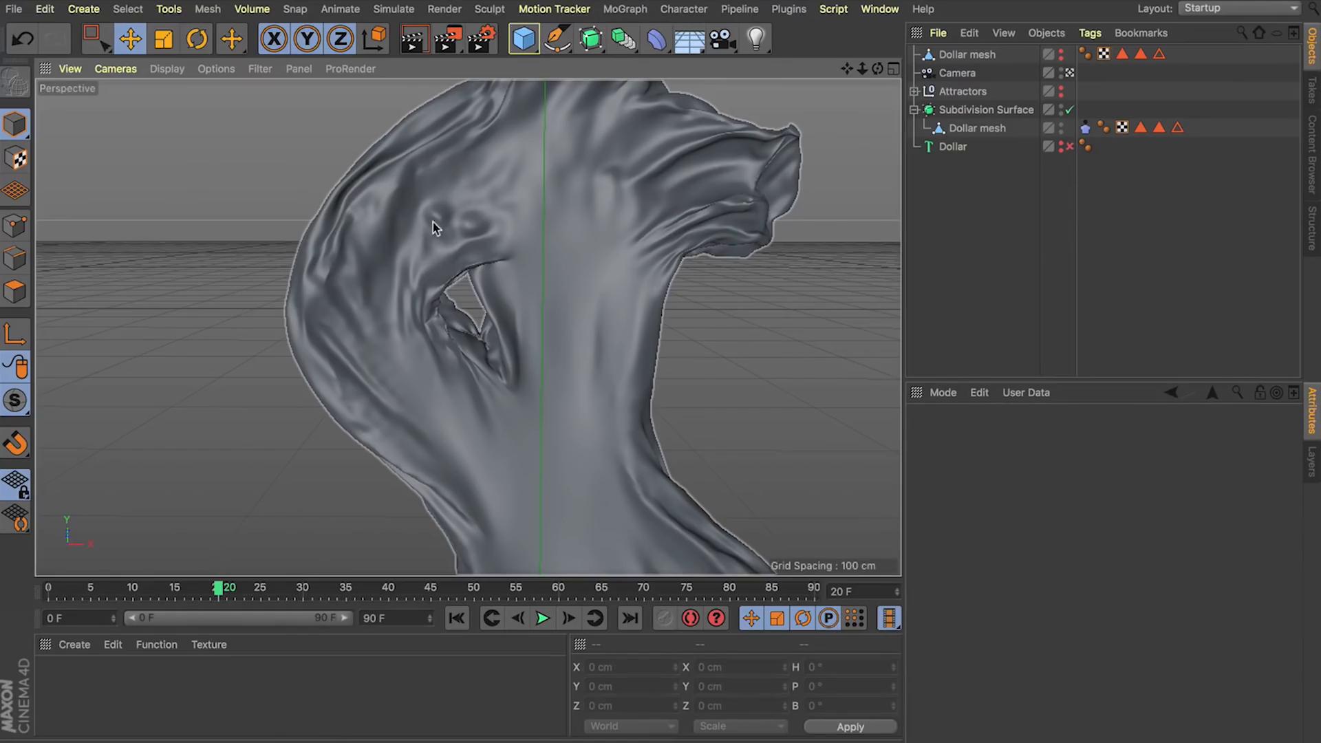
pyautogui.keyDown('alt'); pyautogui.moveTo(454, 238); pyautogui.dragTo(400, 4, button='middle'); pyautogui.keyUp('alt')
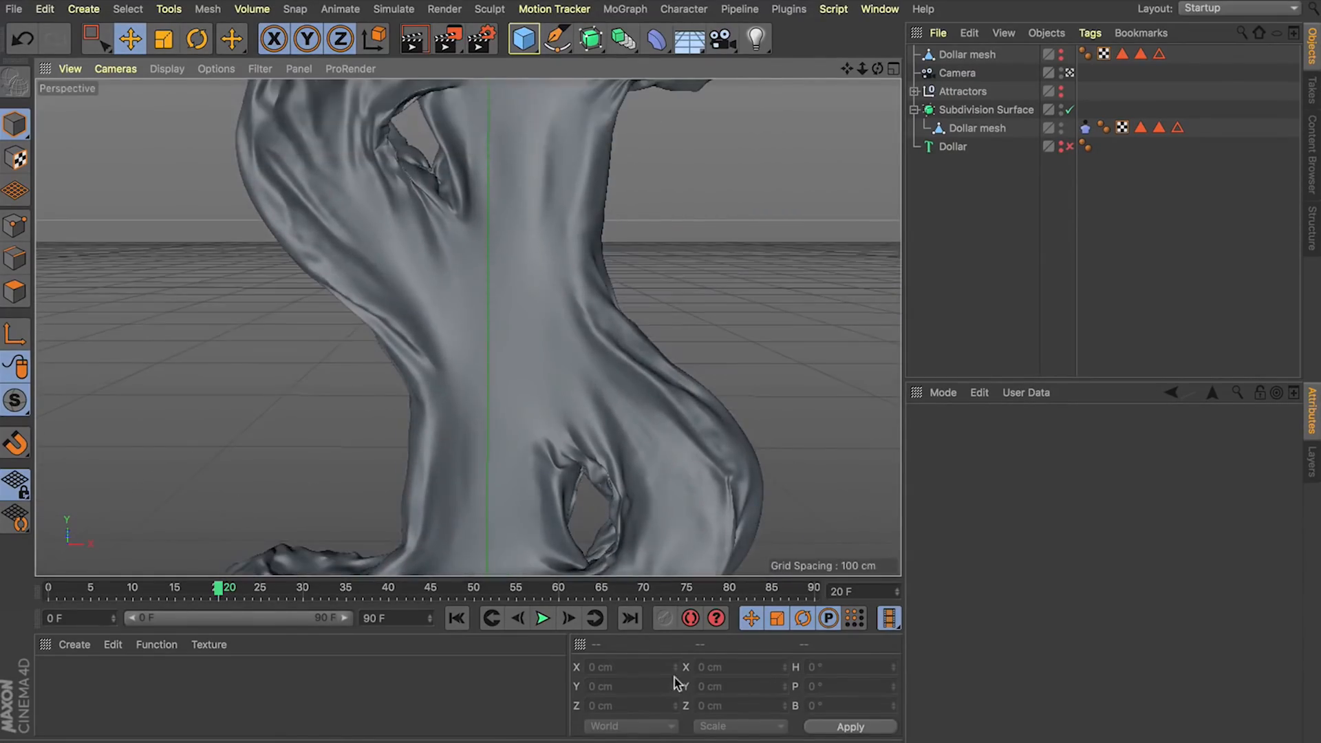
# Advance the simulation to frame 22 and check the shape of the whole deflated mesh.
pyautogui.click(568, 619)
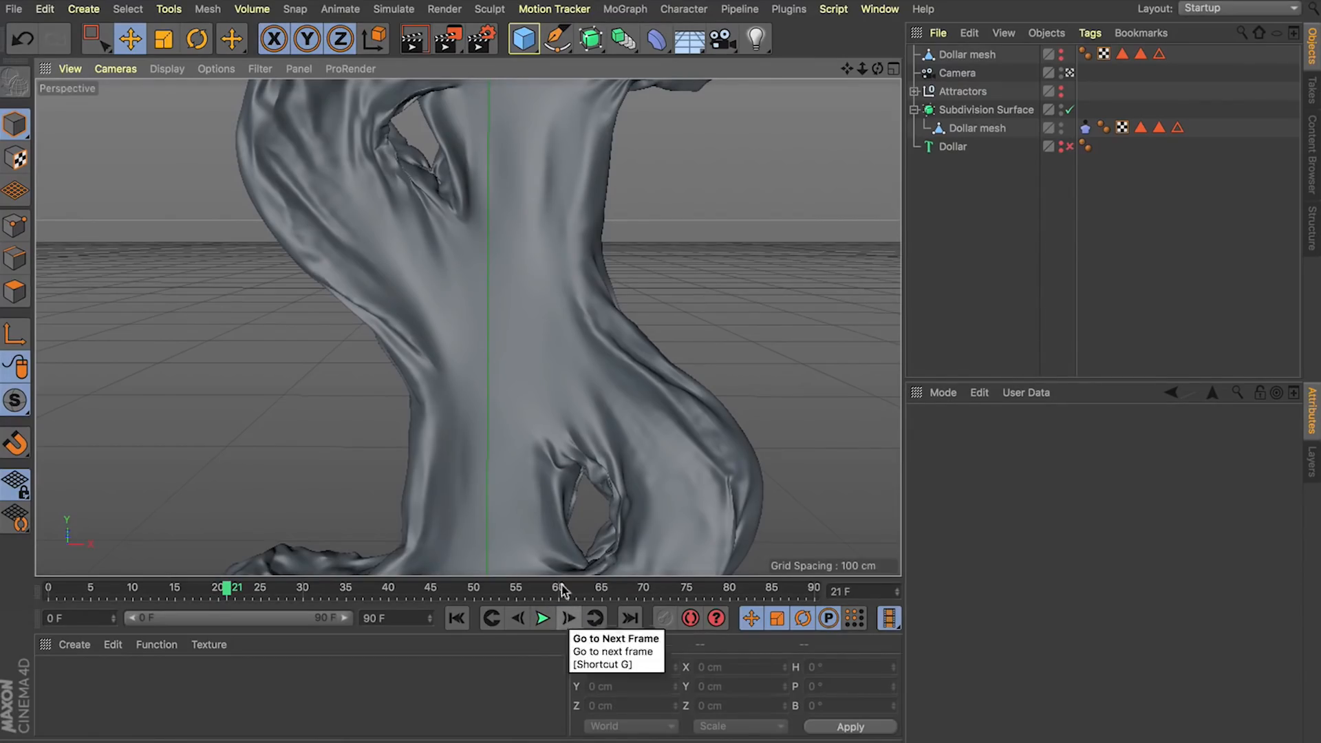
pyautogui.moveTo(863, 68)
pyautogui.mouseDown()
pyautogui.moveTo(805, 68)
pyautogui.moveTo(848, 37)
pyautogui.moveTo(851, 70)
pyautogui.mouseUp()
pyautogui.click(567, 618)
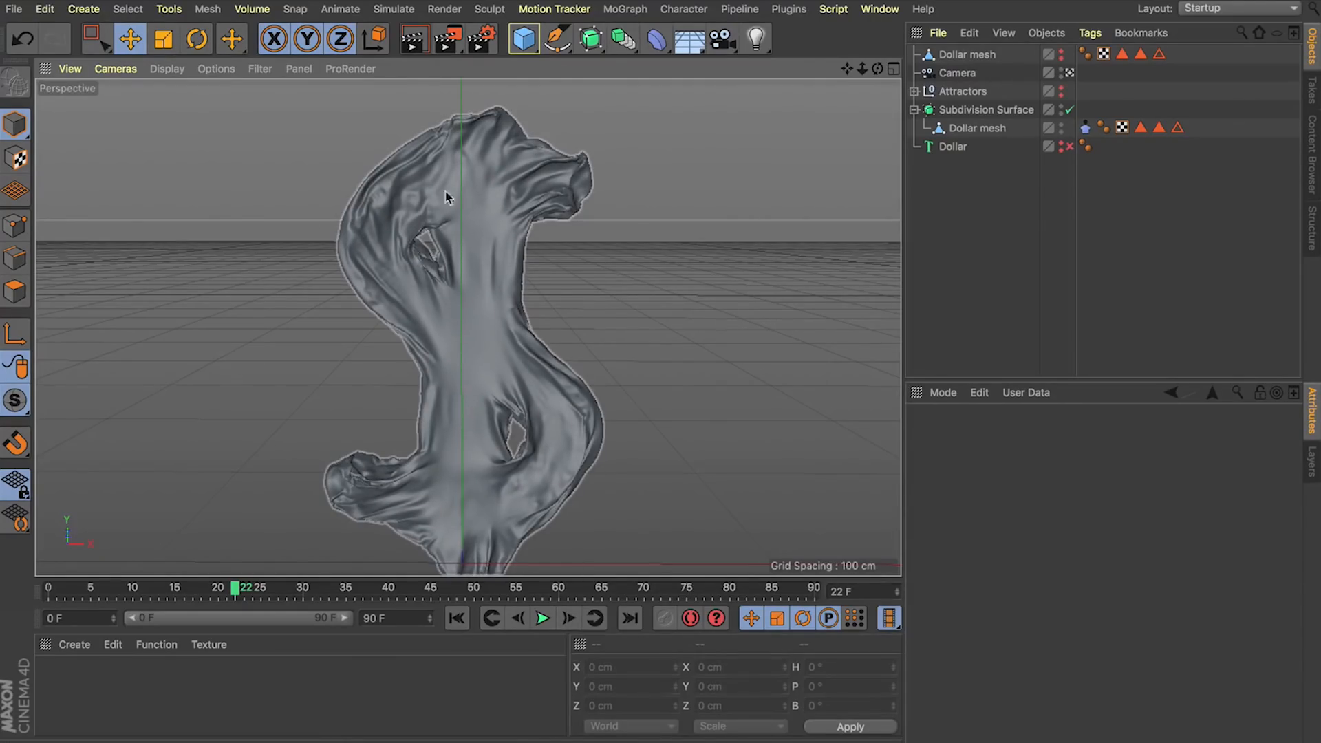
pyautogui.moveTo(862, 68); pyautogui.dragTo(875, 103)
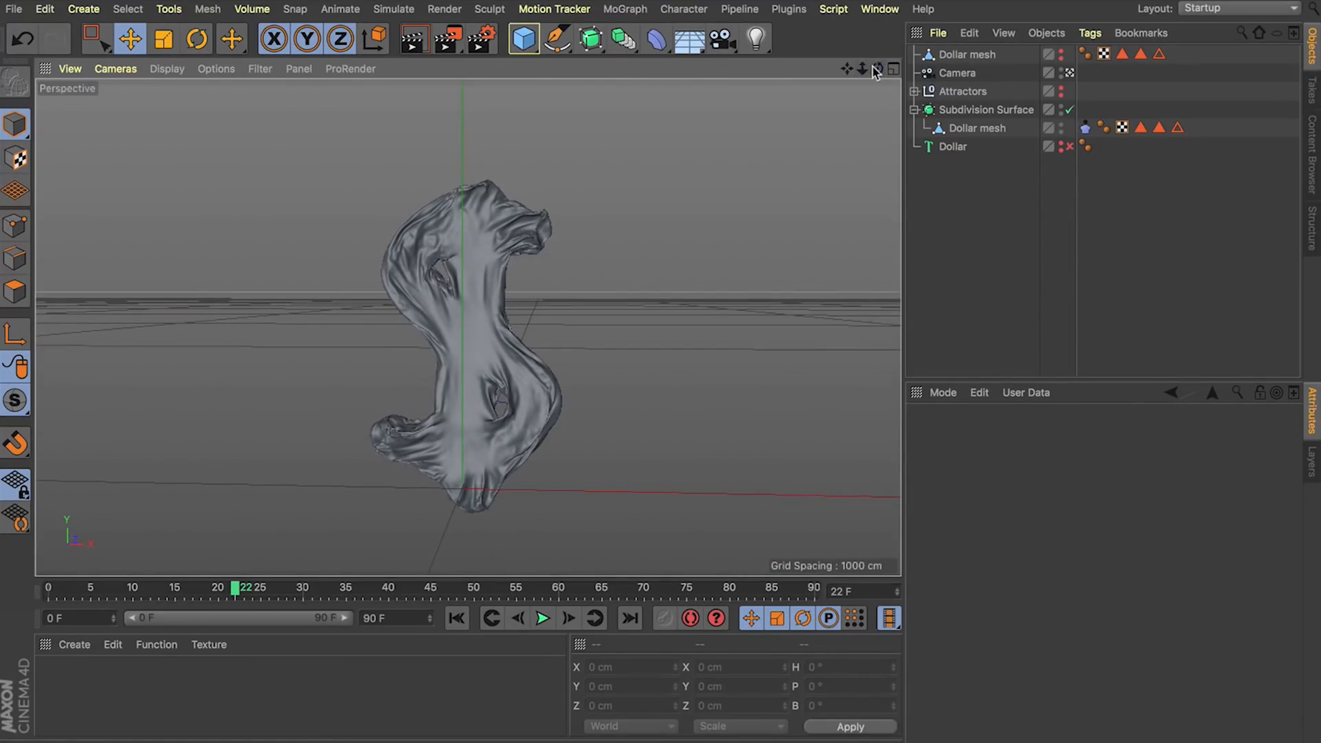
# Duplicate the deflated Dollar mesh to the top level of the hierarchy and delete the Cloth tag from the copy.
pyautogui.click(989, 130)
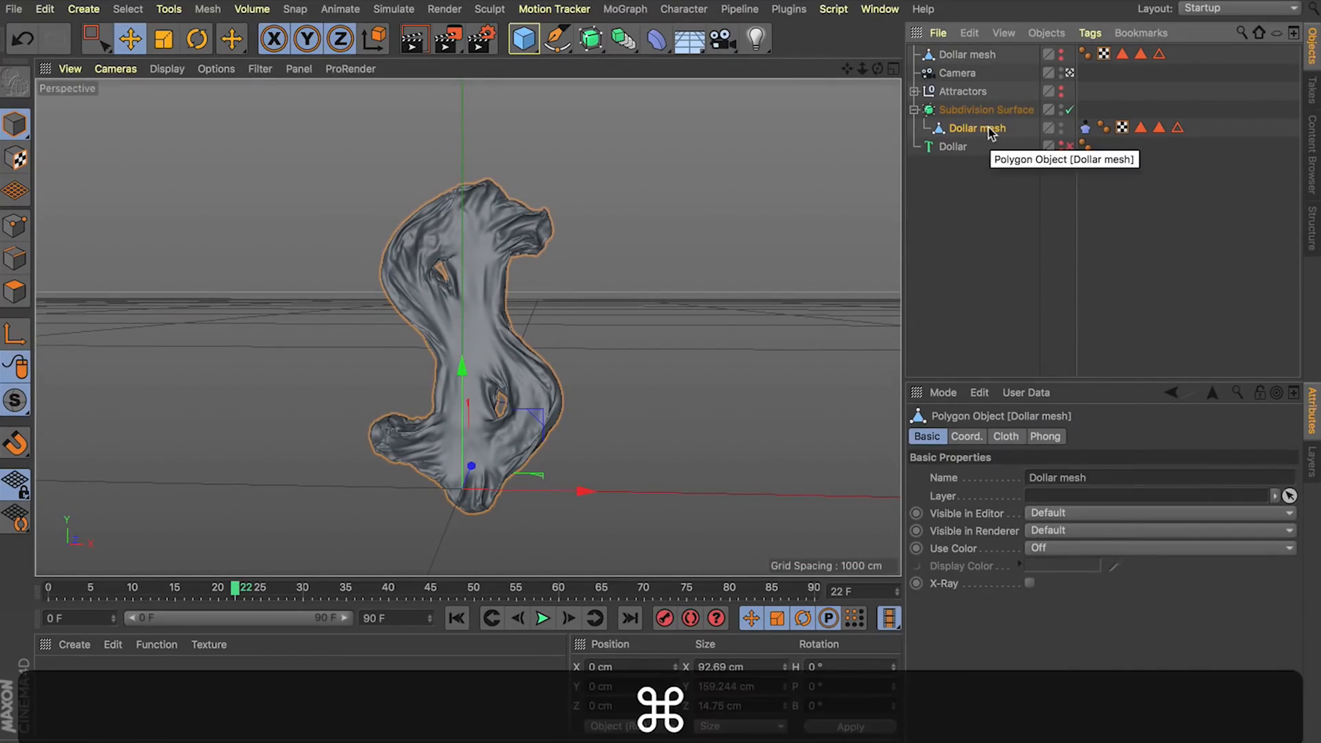
pyautogui.press('super+c')
pyautogui.press('super+v')
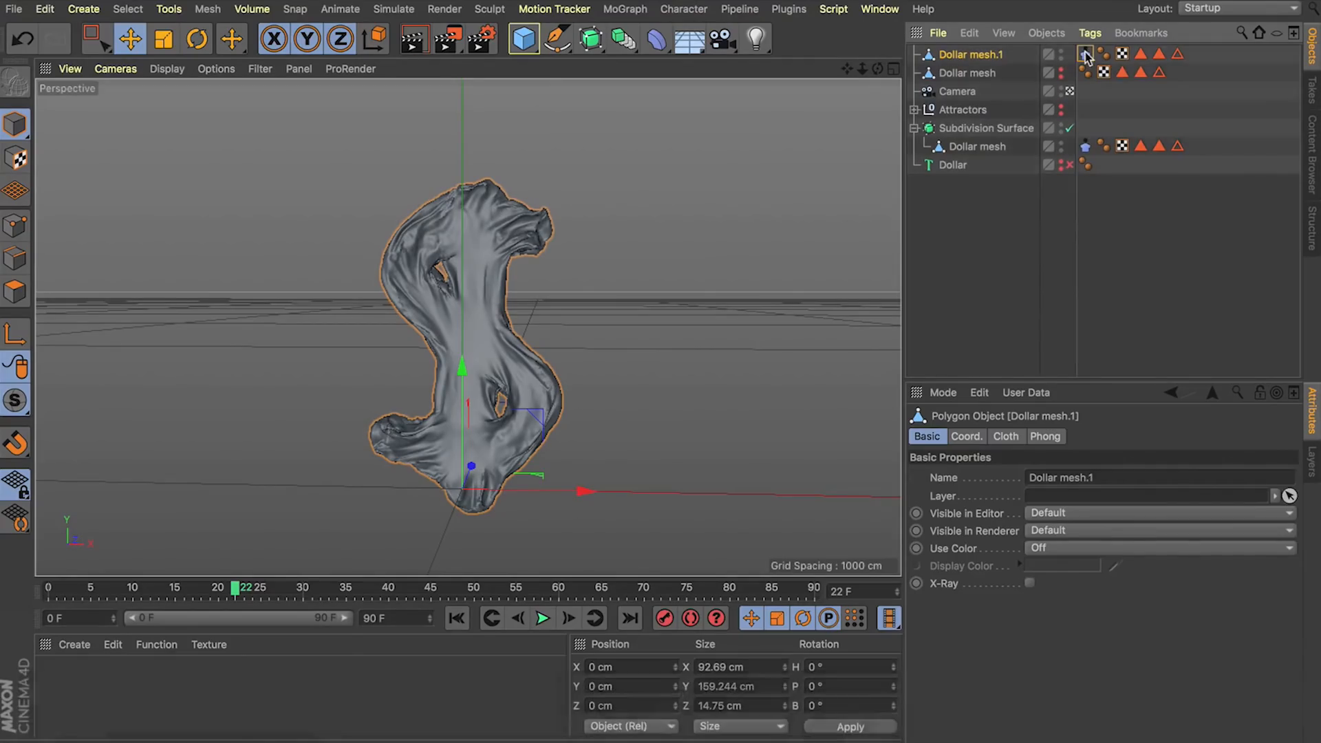
pyautogui.click(1086, 54)
pyautogui.press('BackSpace')
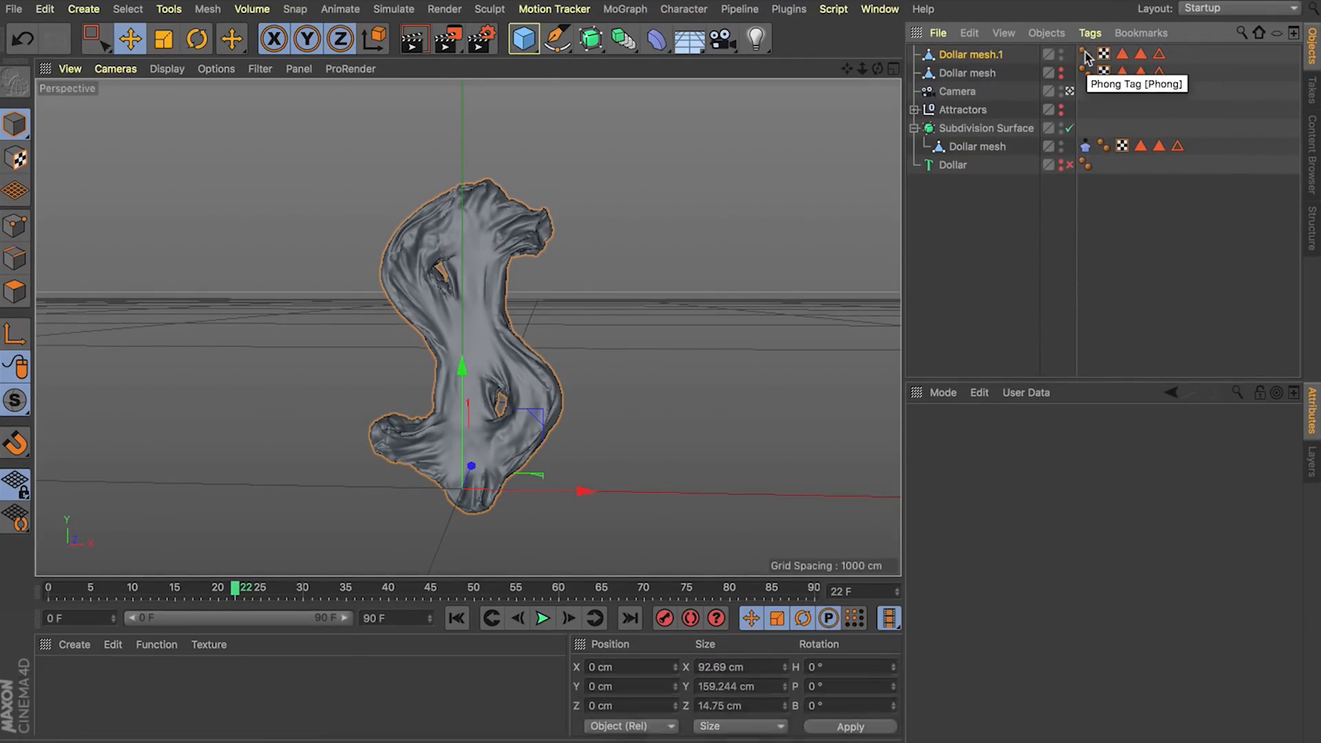
# Disable and hide the Subdivision Surface with its mesh, and group it with Attractors and Dollar in a null named Working.
pyautogui.press('alt')
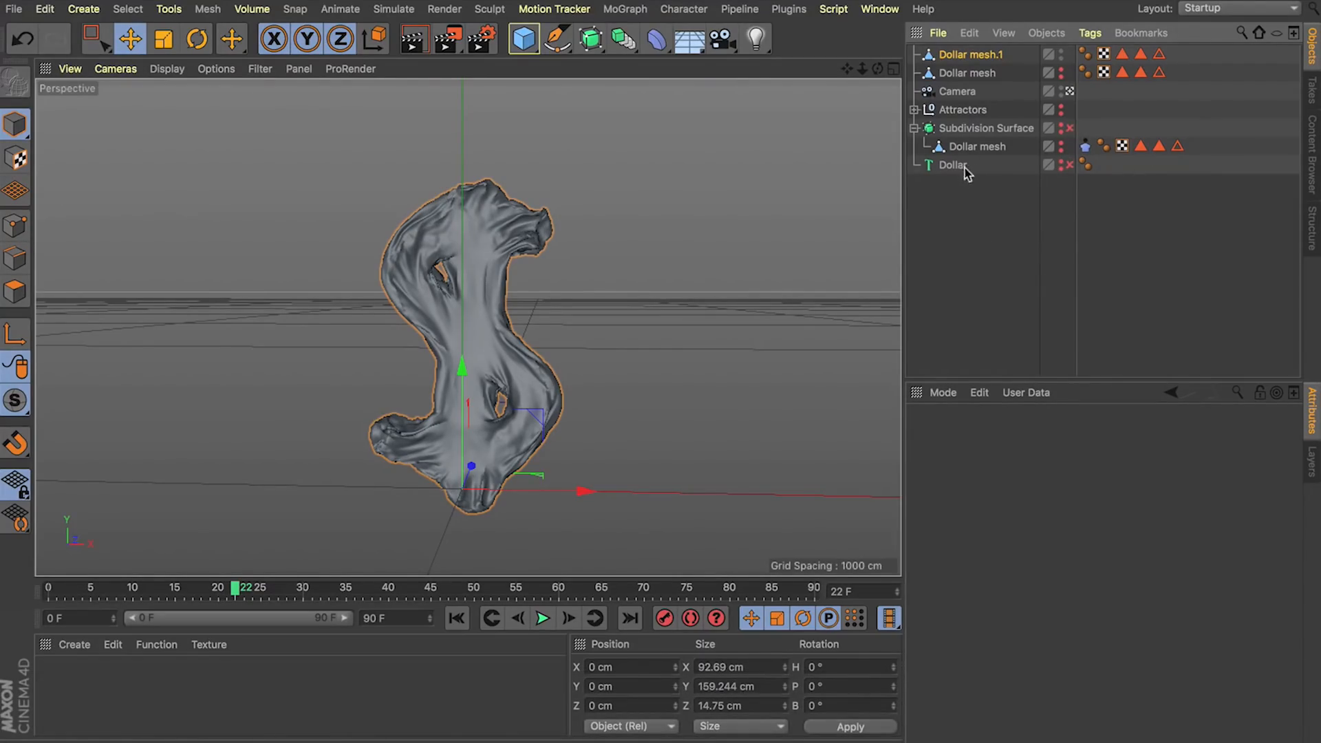
pyautogui.moveTo(964, 185); pyautogui.dragTo(931, 100)
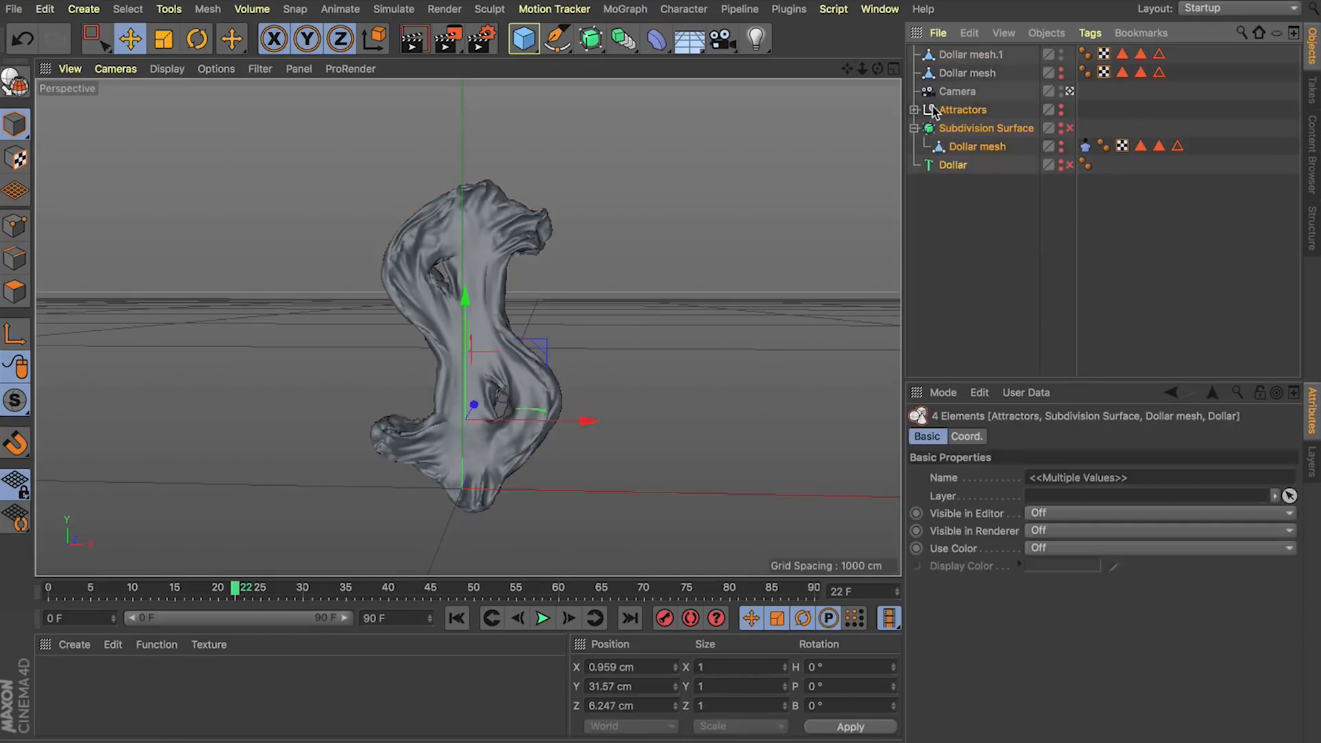
pyautogui.hotkey('alt', 'g')
pyautogui.doubleClick(948, 110)
pyautogui.write('Working')
pyautogui.press('BackSpace')
pyautogui.press('Return')
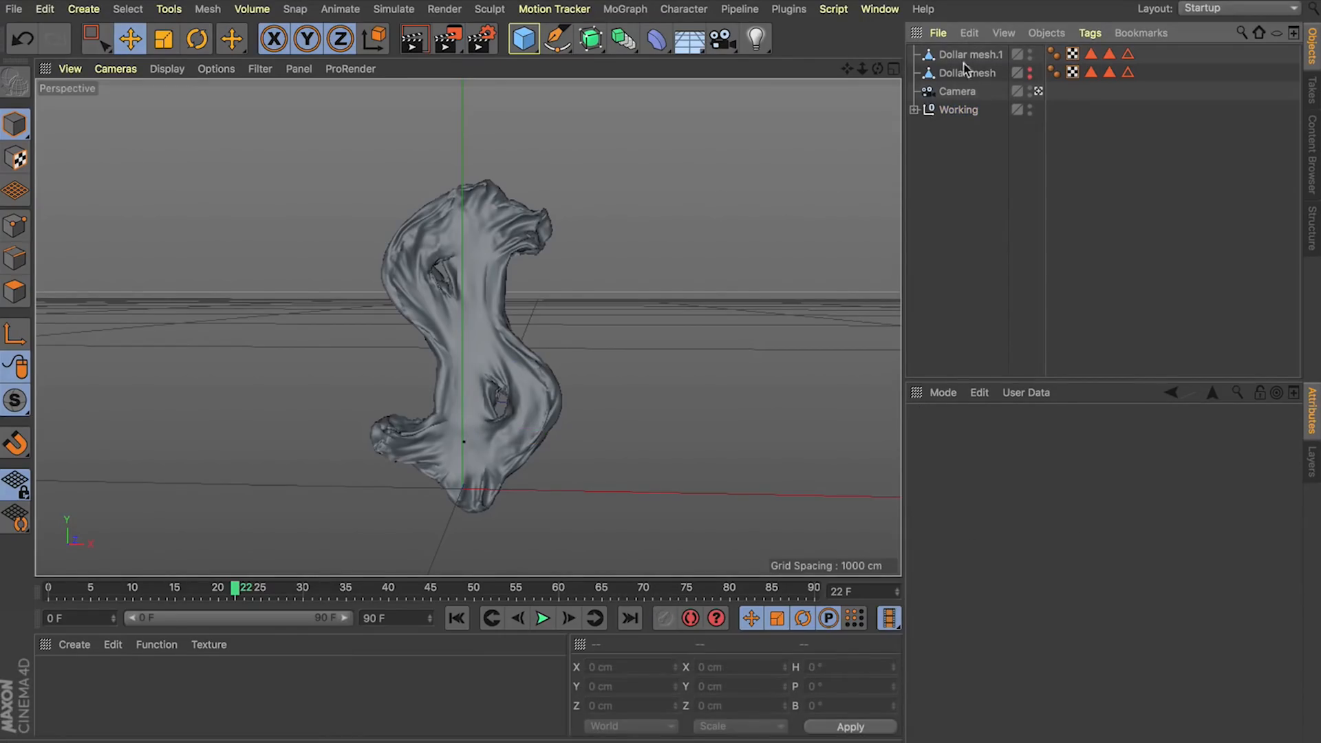
# Rename the duplicated mesh Dollar mesh.1 as Deflated and the original hidden Dollar mesh as Inflated.
pyautogui.doubleClick(973, 54)
pyautogui.write('Deflated')
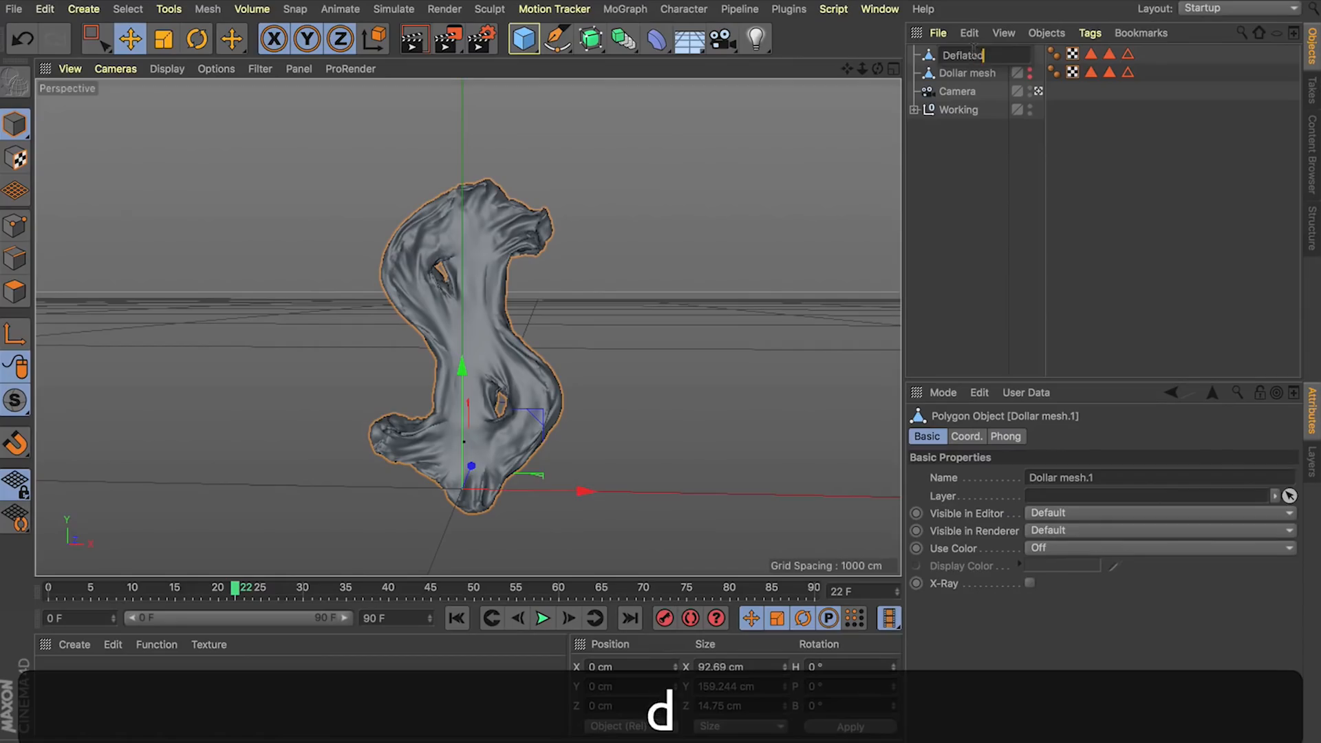
pyautogui.press('Return')
pyautogui.doubleClick(949, 73)
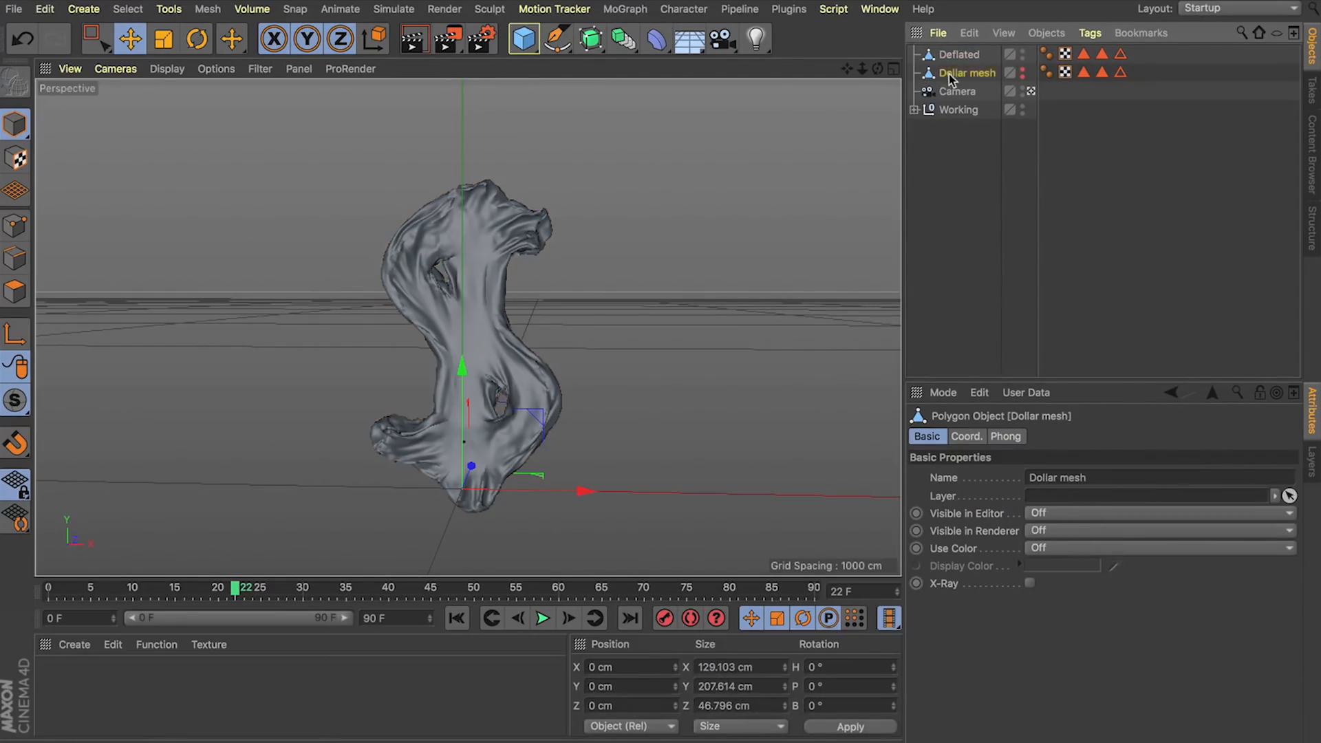
pyautogui.press('shift')
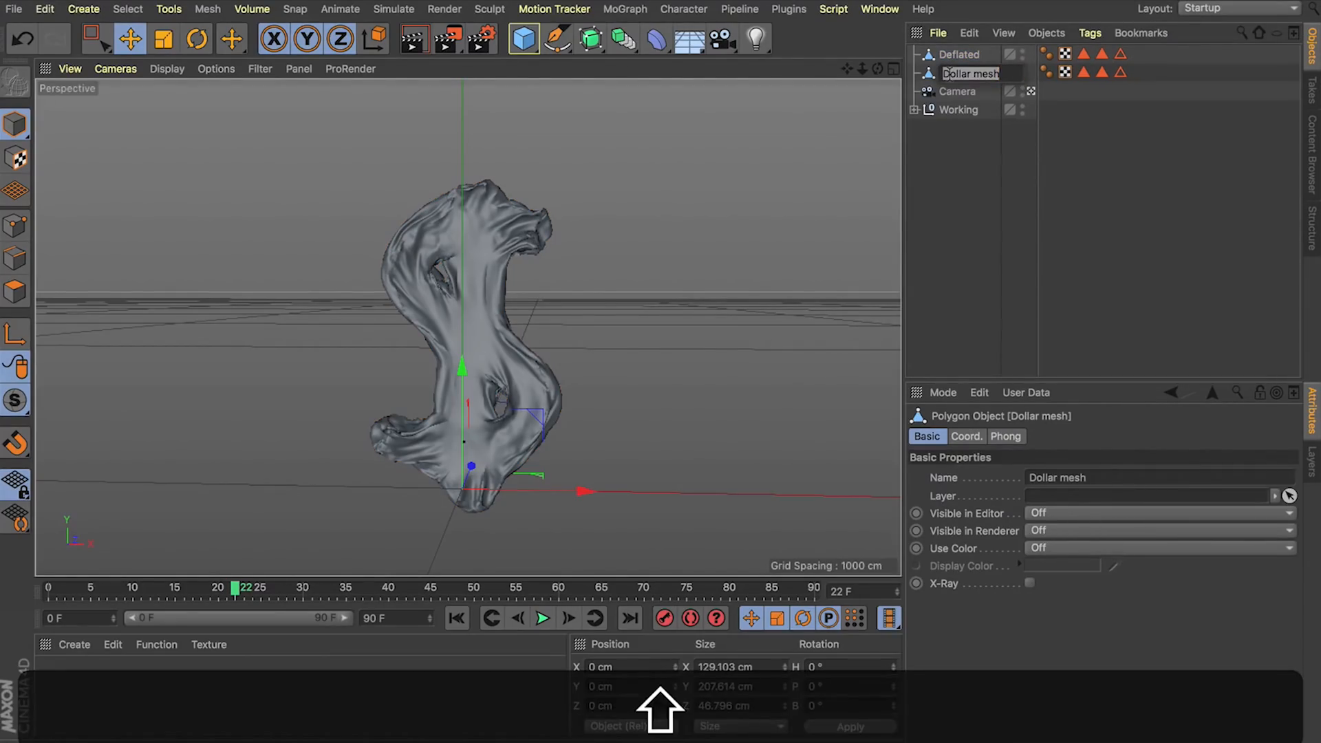
pyautogui.write('N')
pyautogui.write('flated')
pyautogui.press('Return')
# Toggle the Inflated mesh's visibility to compare it with the Deflated mesh, leaving it shown in the editor and renderer.
pyautogui.click(952, 198)
pyautogui.press('alt')
pyautogui.keyDown('alt'); pyautogui.click(1006, 72); pyautogui.keyUp('alt')
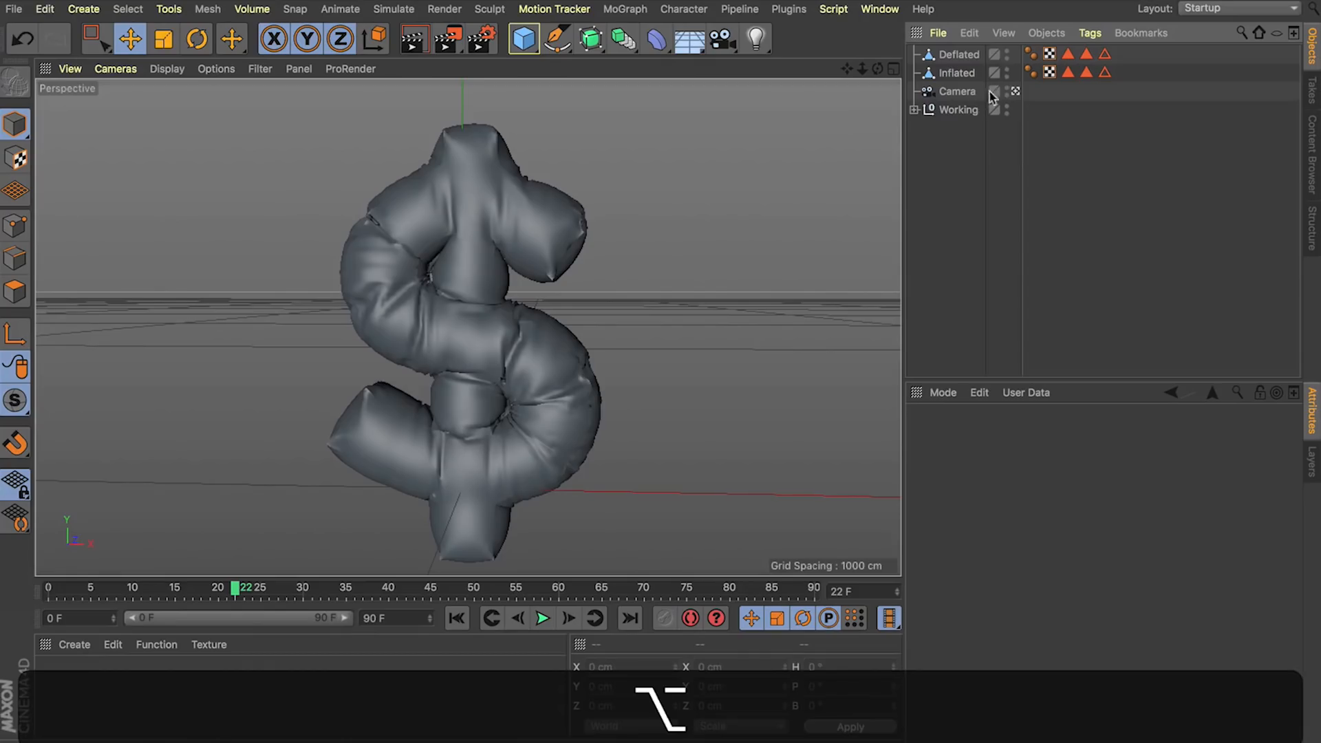
pyautogui.keyDown('alt'); pyautogui.click(1007, 72); pyautogui.keyUp('alt')
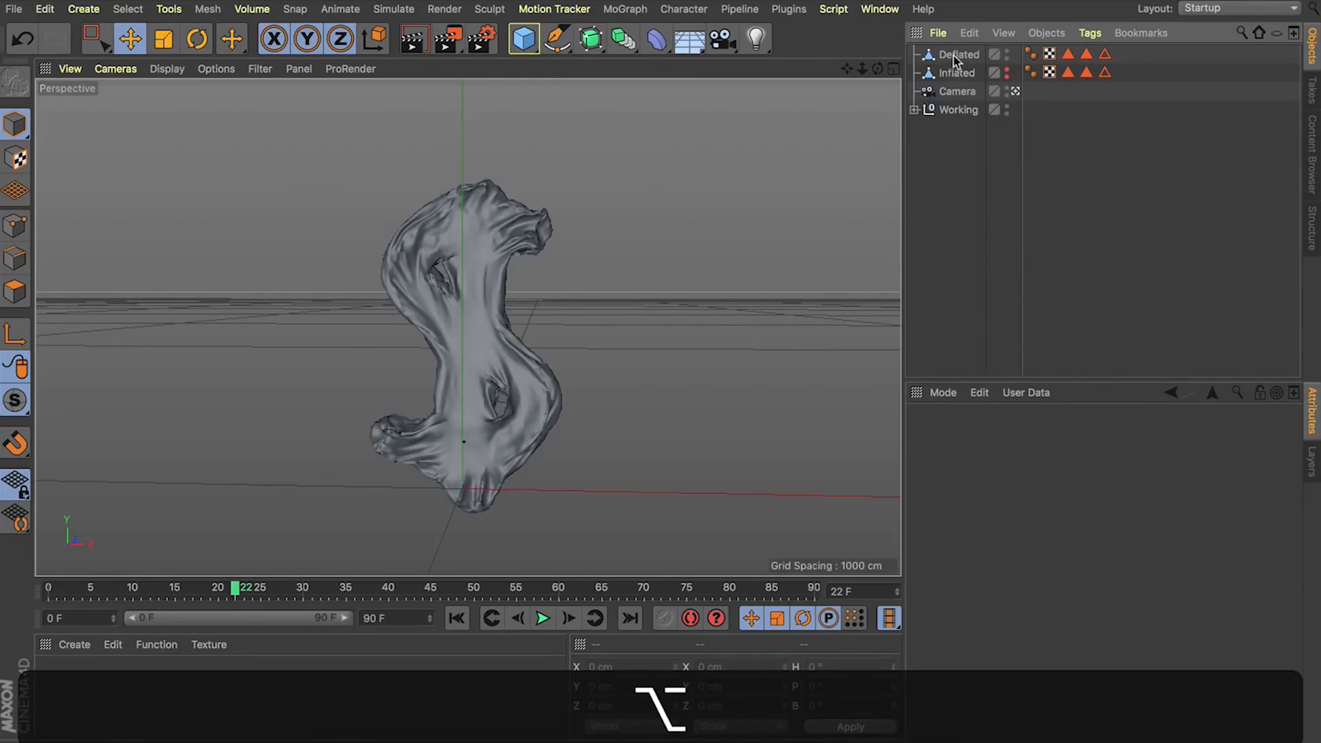
pyautogui.click(956, 55)
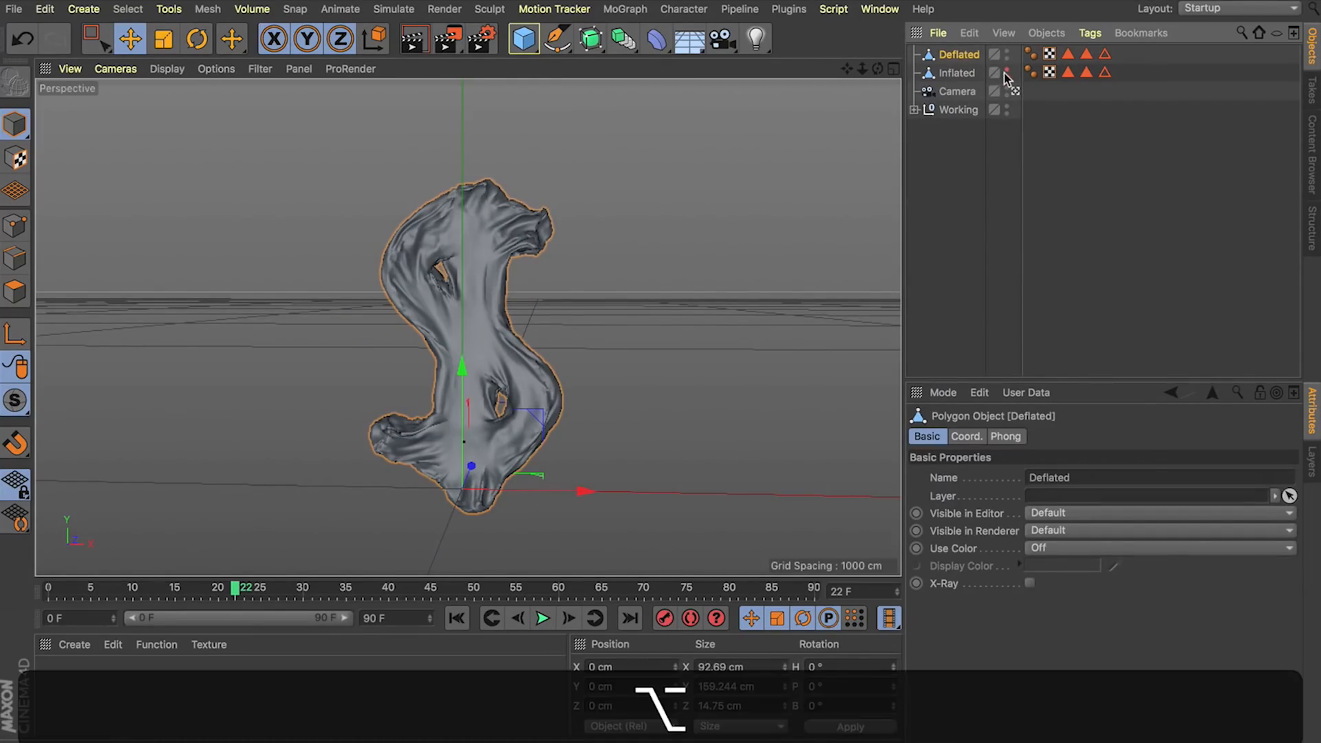
pyautogui.keyDown('alt'); pyautogui.click(1006, 72); pyautogui.keyUp('alt')
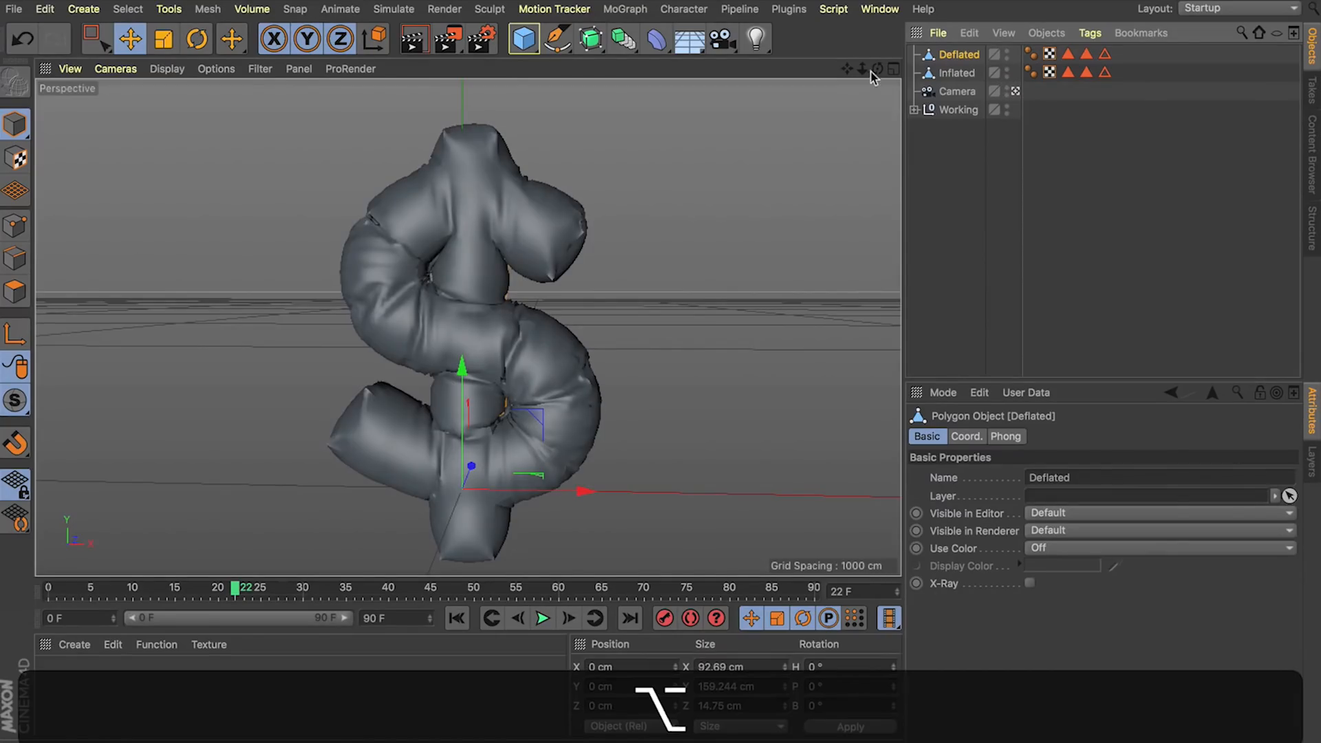
# Move the Inflated mesh about 127 cm along X to compare it beside the Deflated mesh, and undo the move.
pyautogui.moveTo(861, 69); pyautogui.dragTo(853, 69)
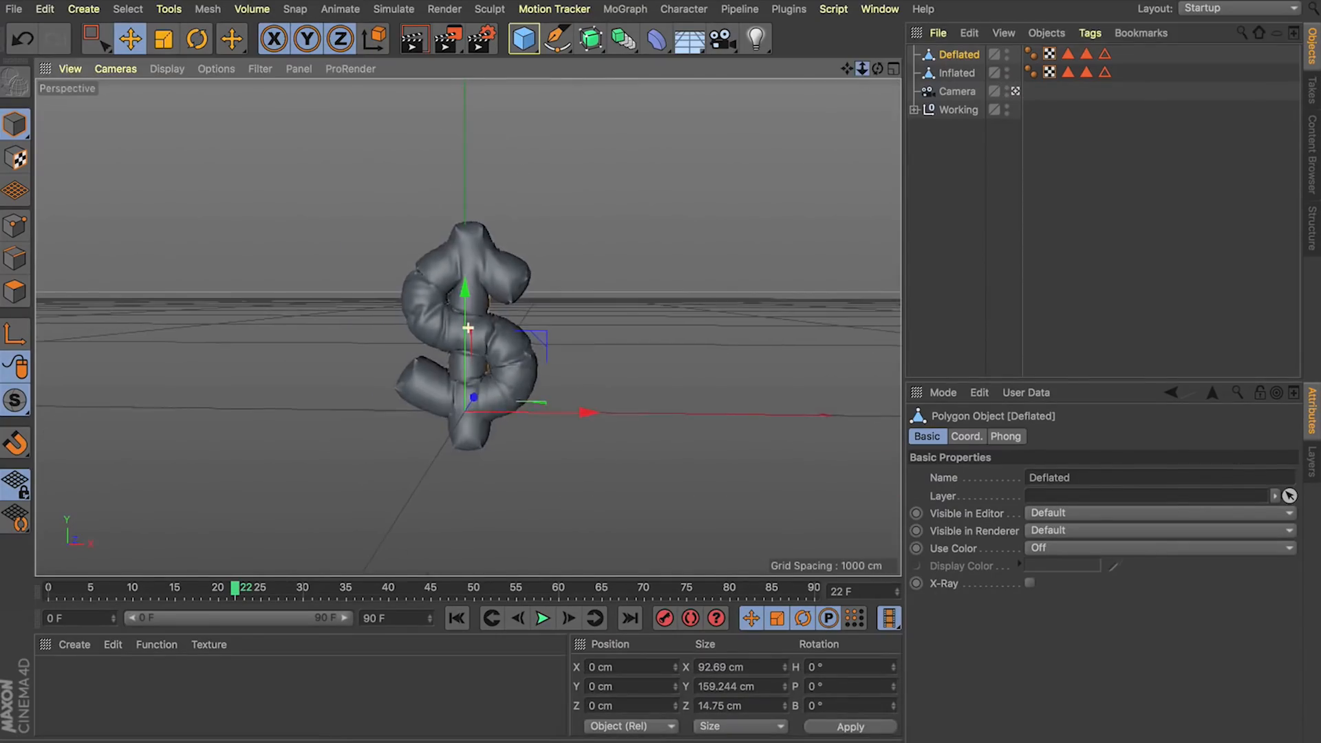
pyautogui.click(954, 71)
pyautogui.moveTo(554, 401); pyautogui.dragTo(695, 406)
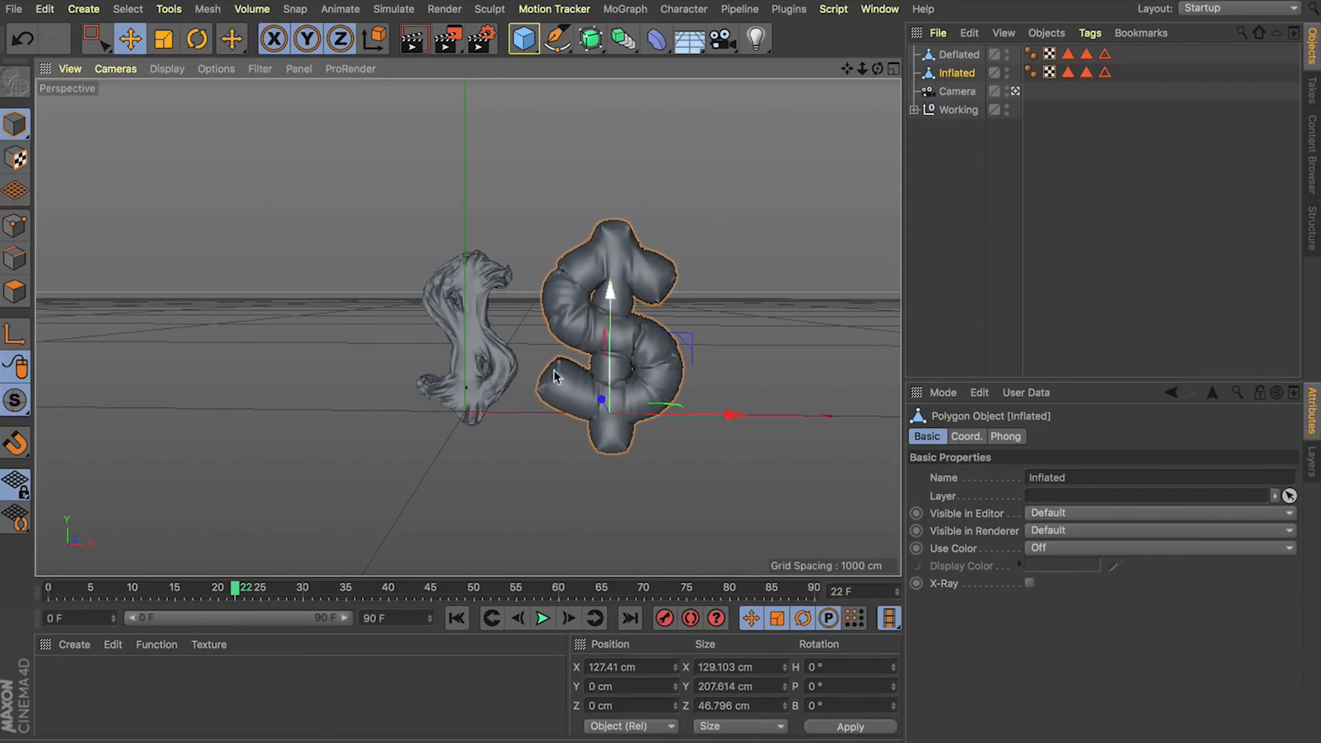
pyautogui.press('super+z')
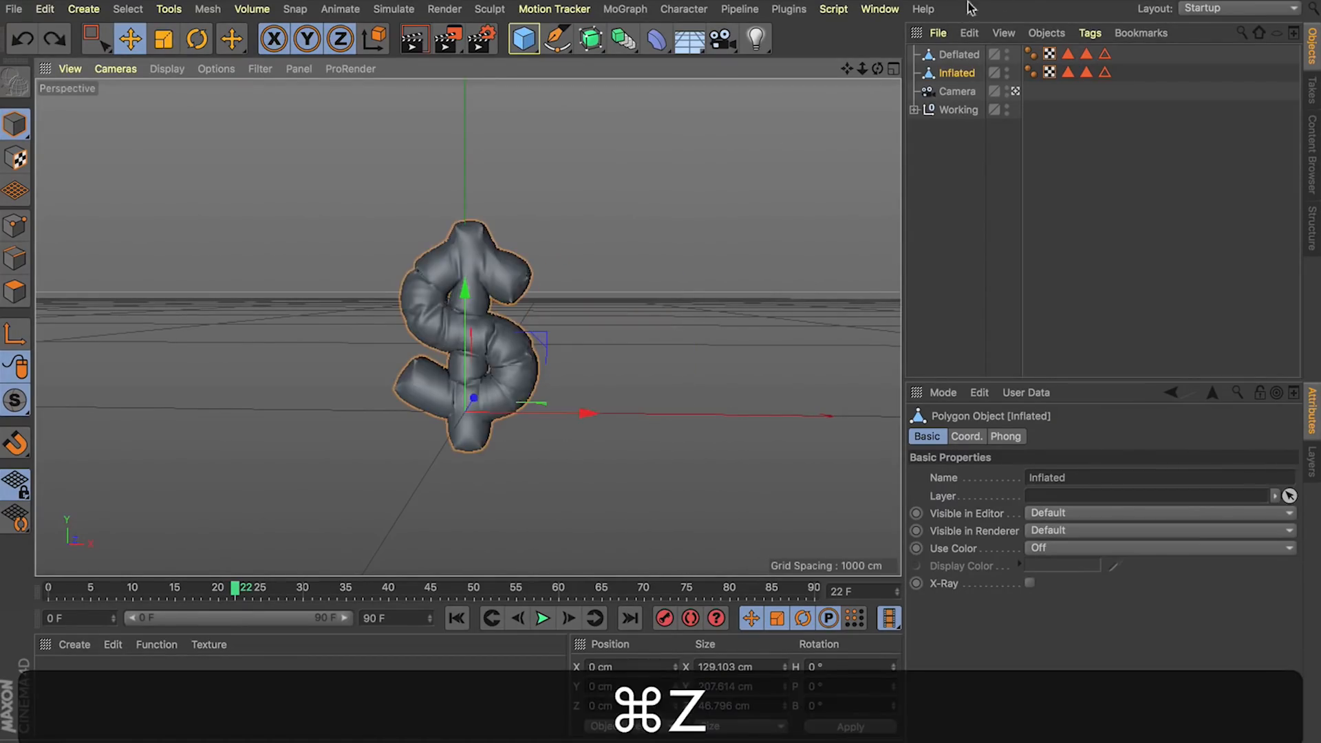
# Hide the Deflated mesh in the editor and renderer and select the Inflated mesh.
pyautogui.click(953, 192)
pyautogui.keyDown('alt'); pyautogui.click(1007, 55); pyautogui.keyUp('alt')
pyautogui.click(949, 72)
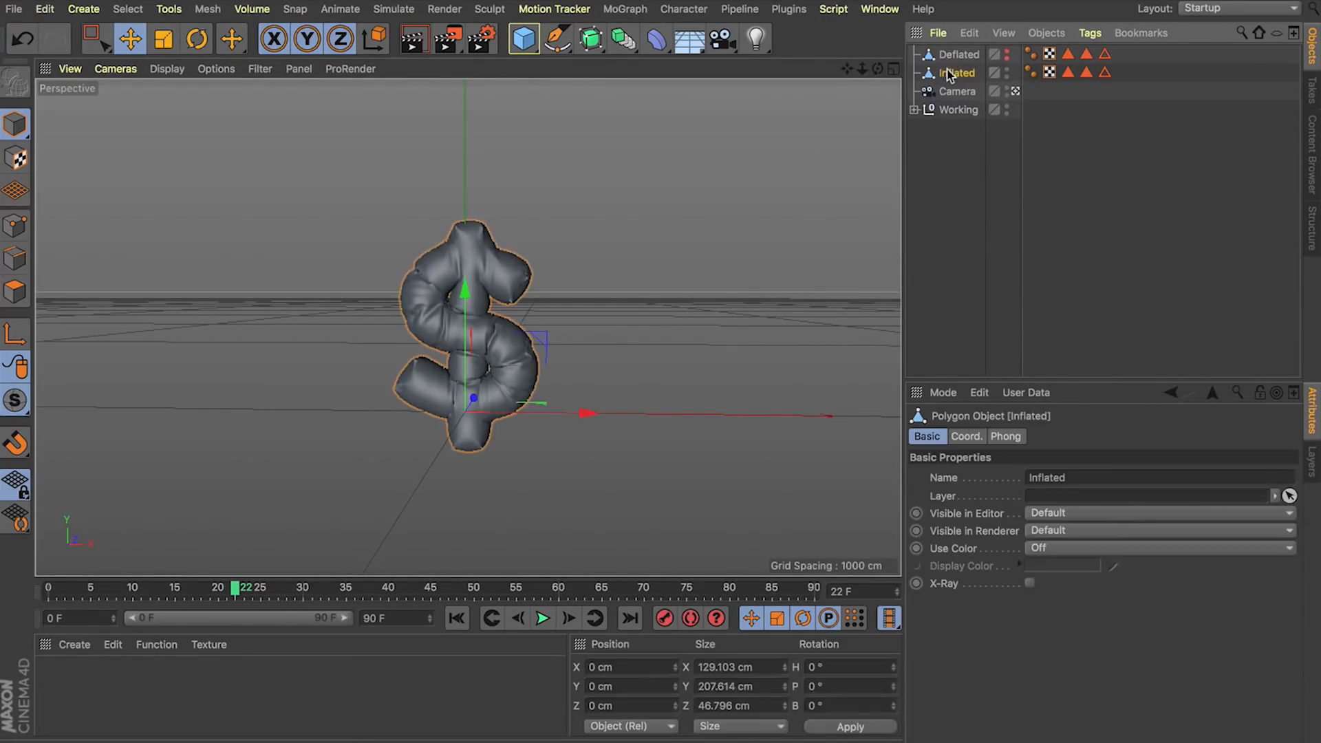
# Add a Pose Morph tag to the Inflated mesh and enable Points mixing.
pyautogui.moveTo(863, 69)
pyautogui.mouseDown()
pyautogui.moveTo(661, 372)
pyautogui.moveTo(863, 69)
pyautogui.moveTo(849, 75)
pyautogui.mouseUp()
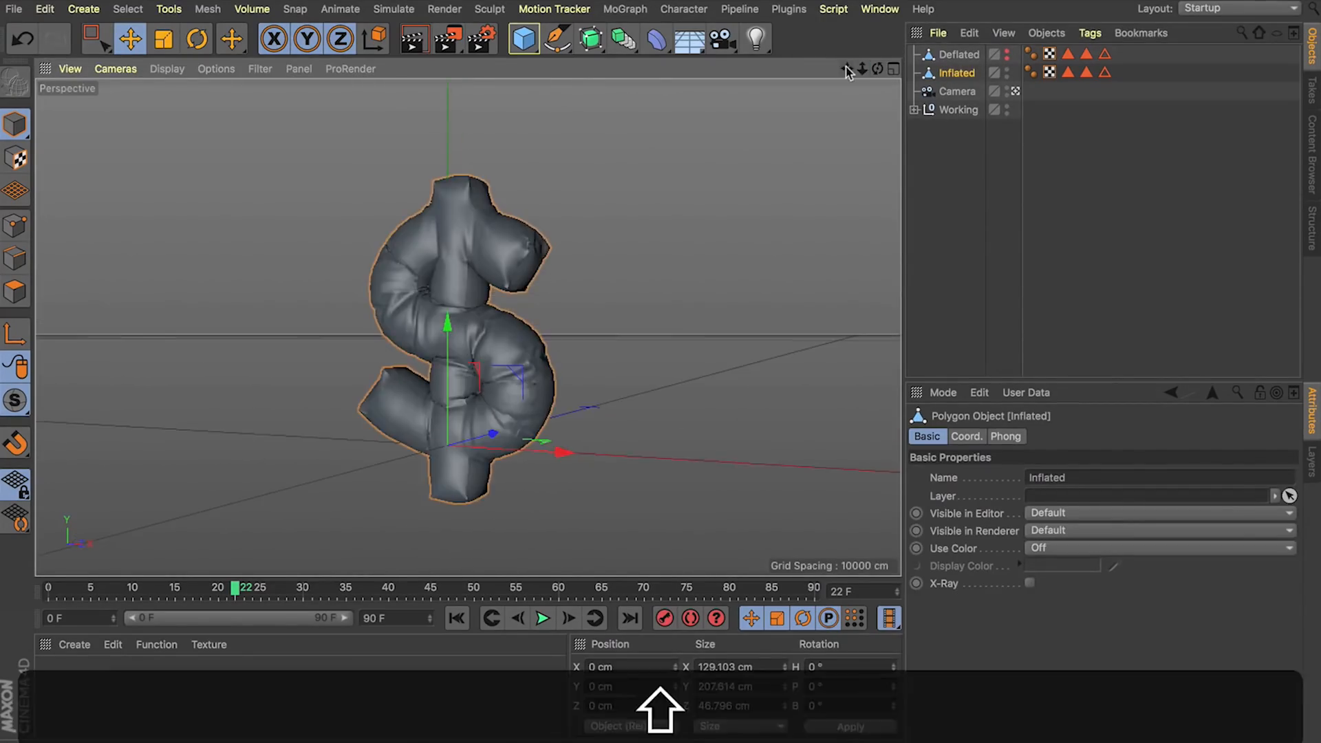
pyautogui.hotkey('shift', 'c')
pyautogui.write('pose')
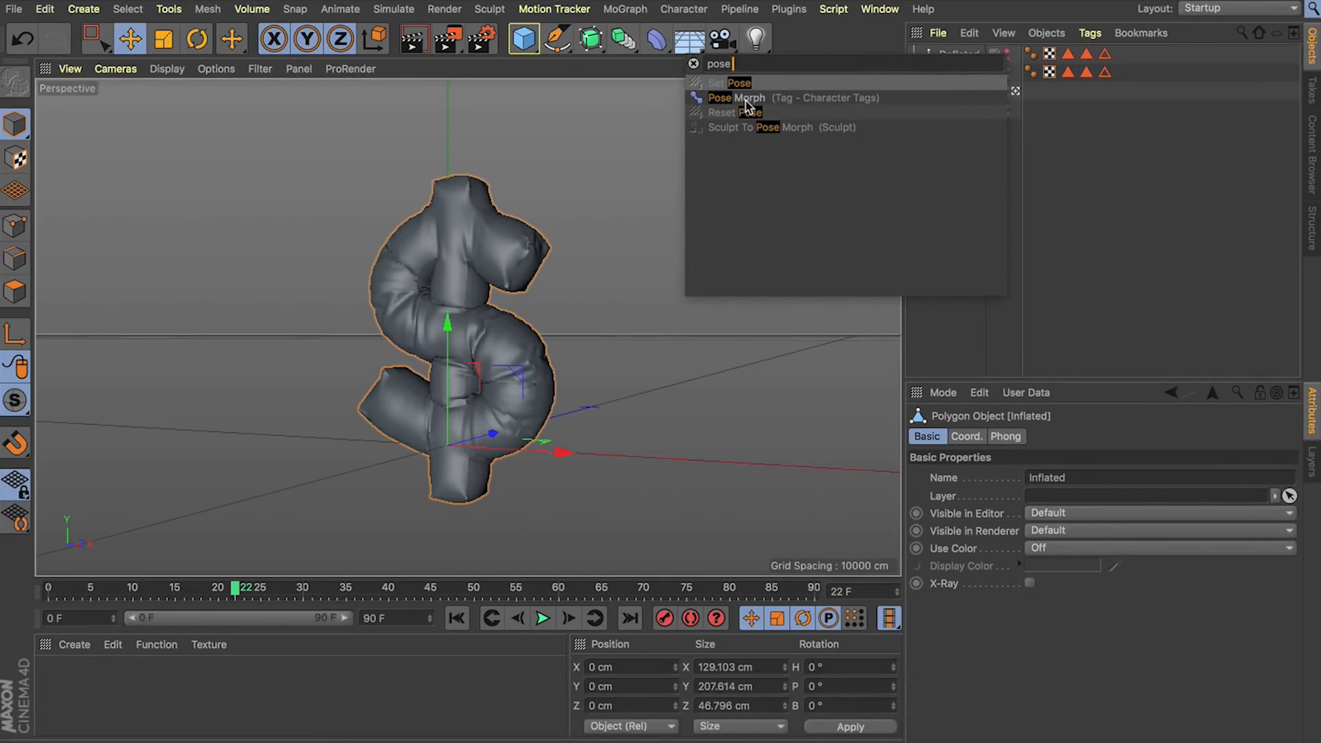
pyautogui.click(747, 100)
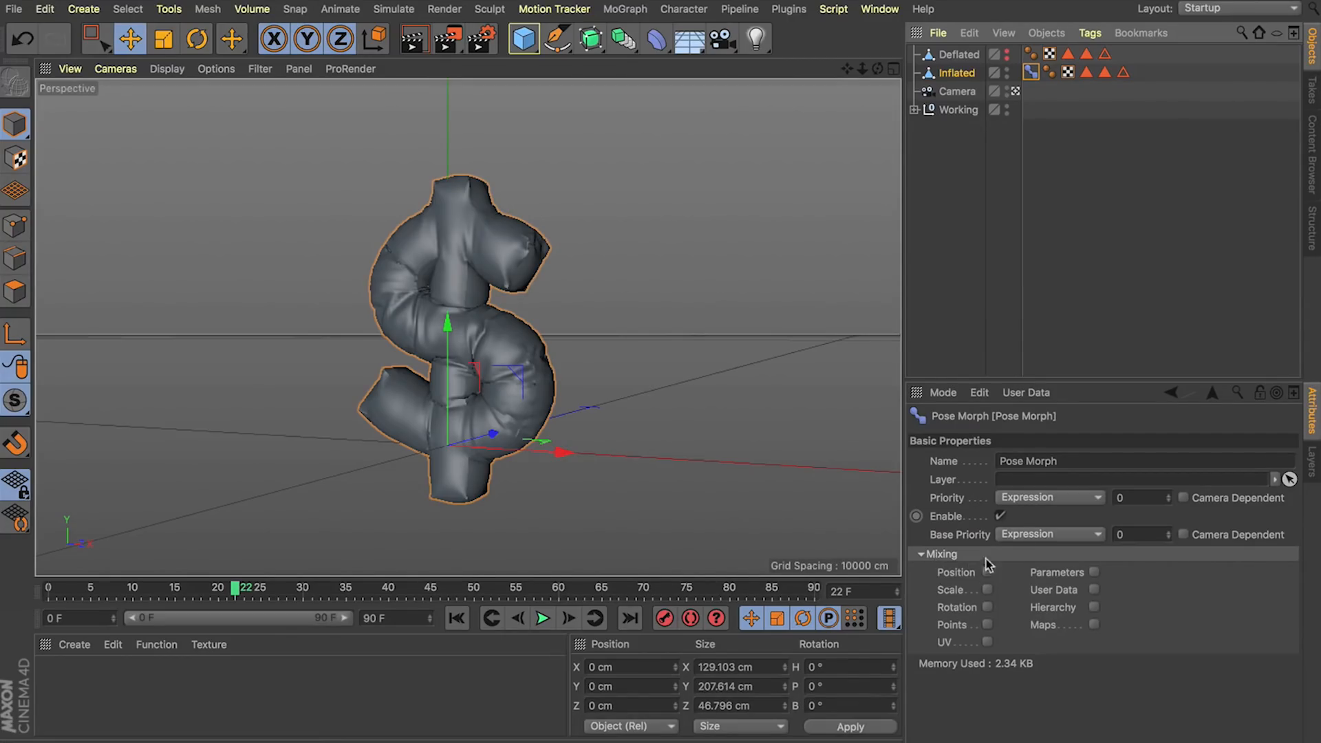
pyautogui.click(988, 626)
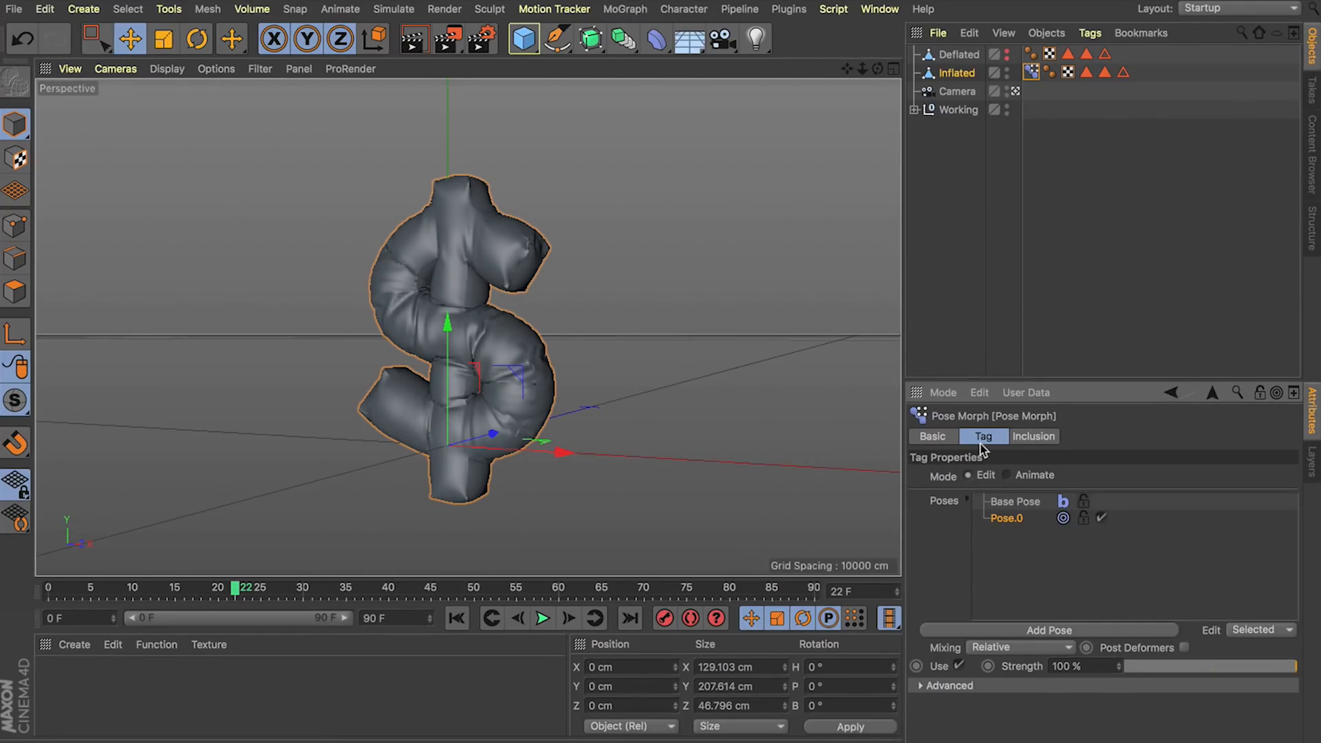
# Add the Deflated mesh as a relative morph target in the Pose Morph tag and select the Deflated pose.
pyautogui.moveTo(959, 53); pyautogui.dragTo(1000, 525)
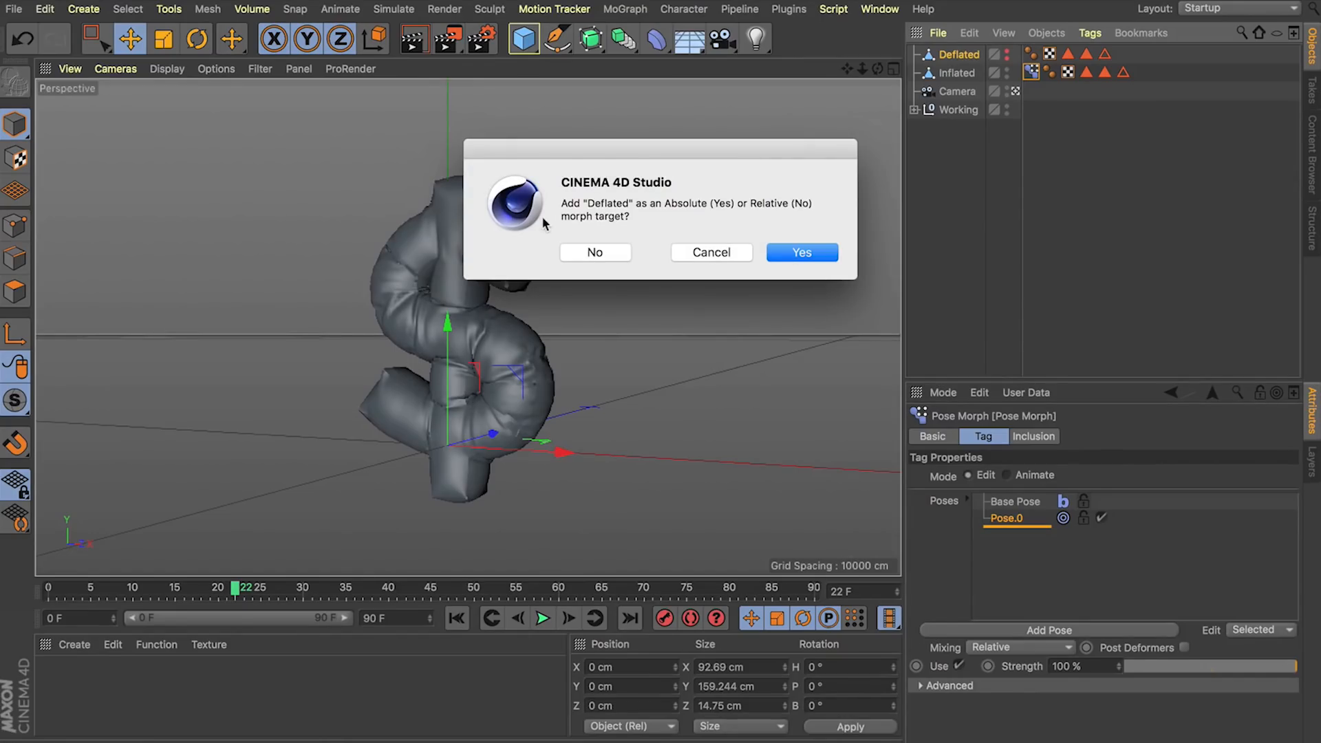
pyautogui.click(592, 253)
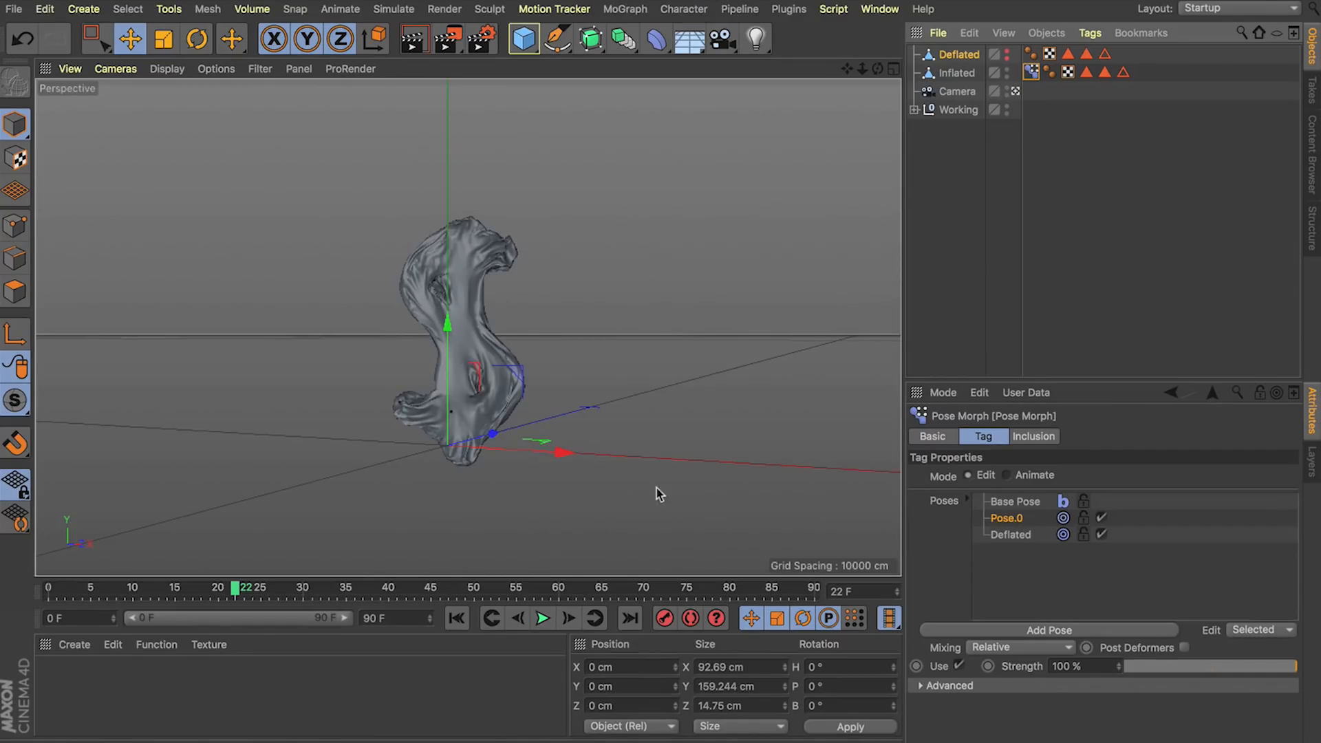
pyautogui.click(1020, 535)
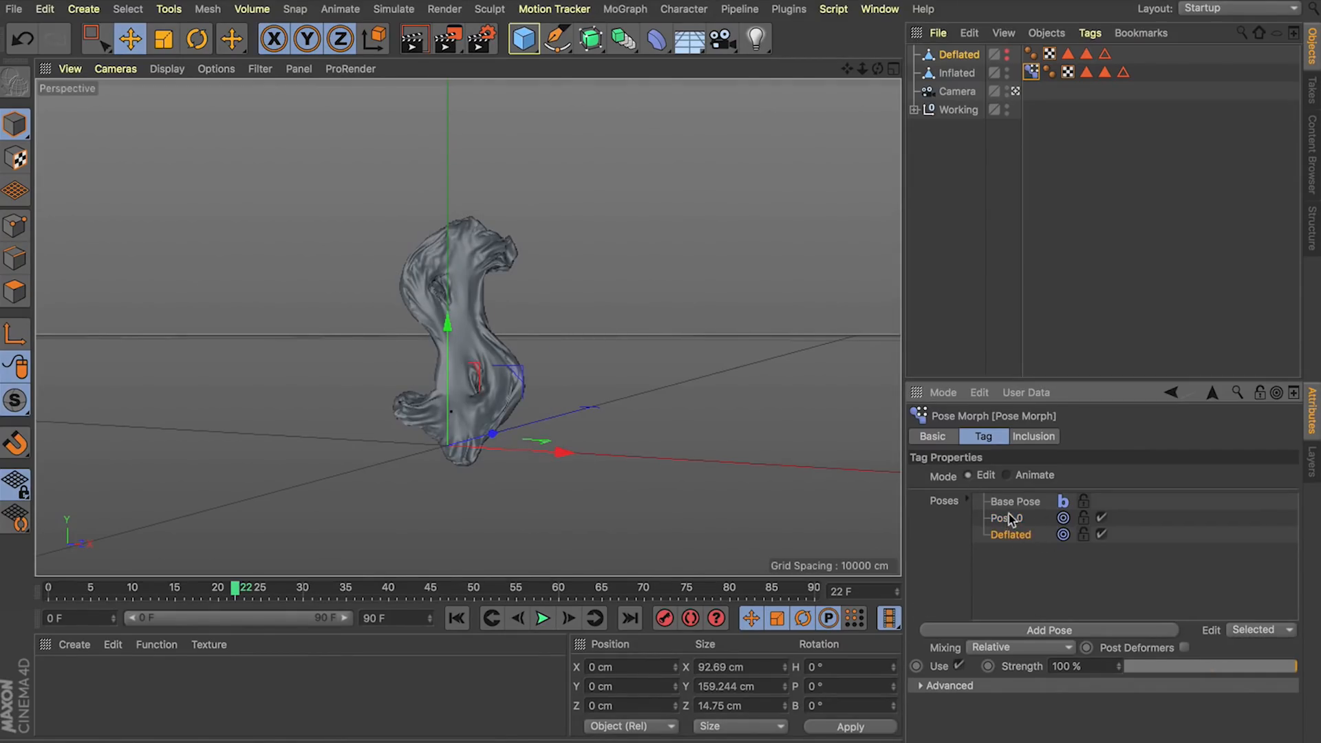
# Compare Base Pose, Pose.0 and Deflated by switching between them, ending with Pose.0 selected.
pyautogui.click(1012, 506)
pyautogui.click(1010, 520)
pyautogui.click(1011, 536)
pyautogui.click(1011, 522)
pyautogui.click(1011, 536)
pyautogui.click(1006, 519)
pyautogui.click(1012, 536)
pyautogui.click(1007, 520)
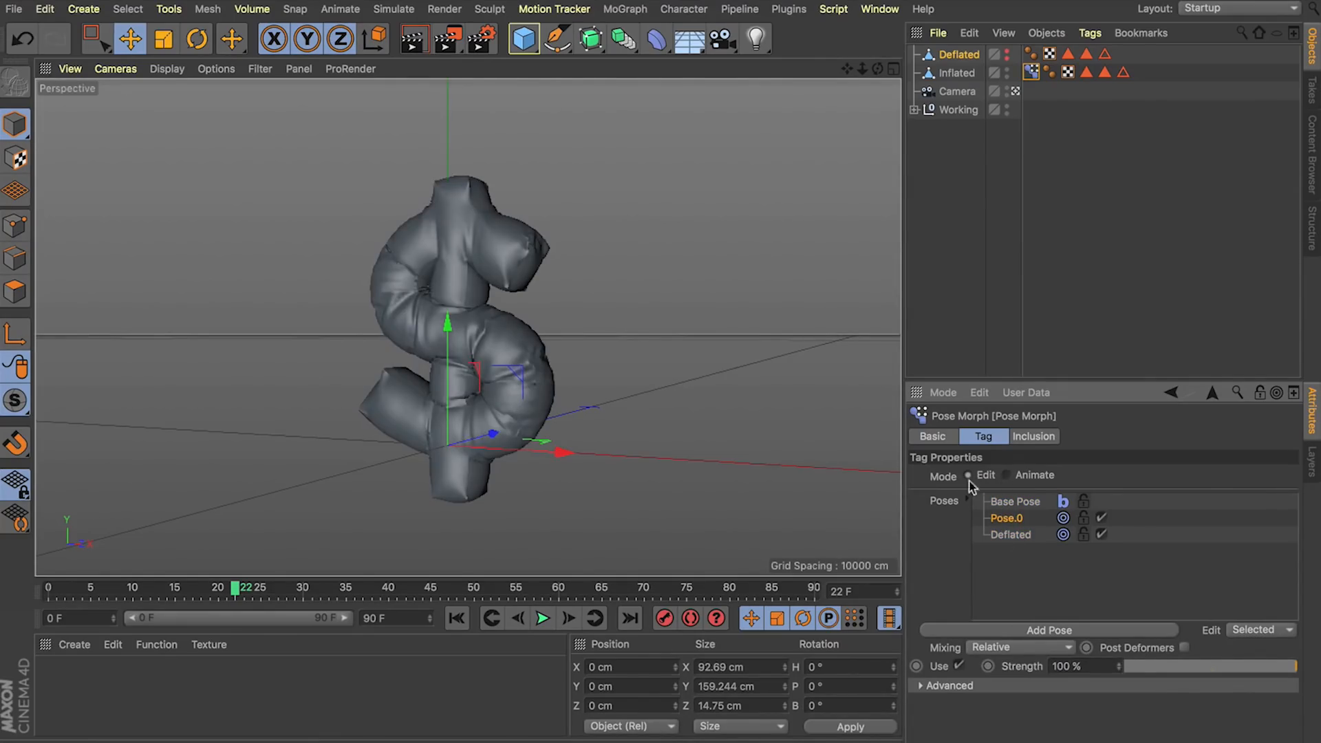
# Switch the Pose Morph tag to Animate mode, test the morph by varying its overall Strength, and undo the Strength change.
pyautogui.click(1016, 477)
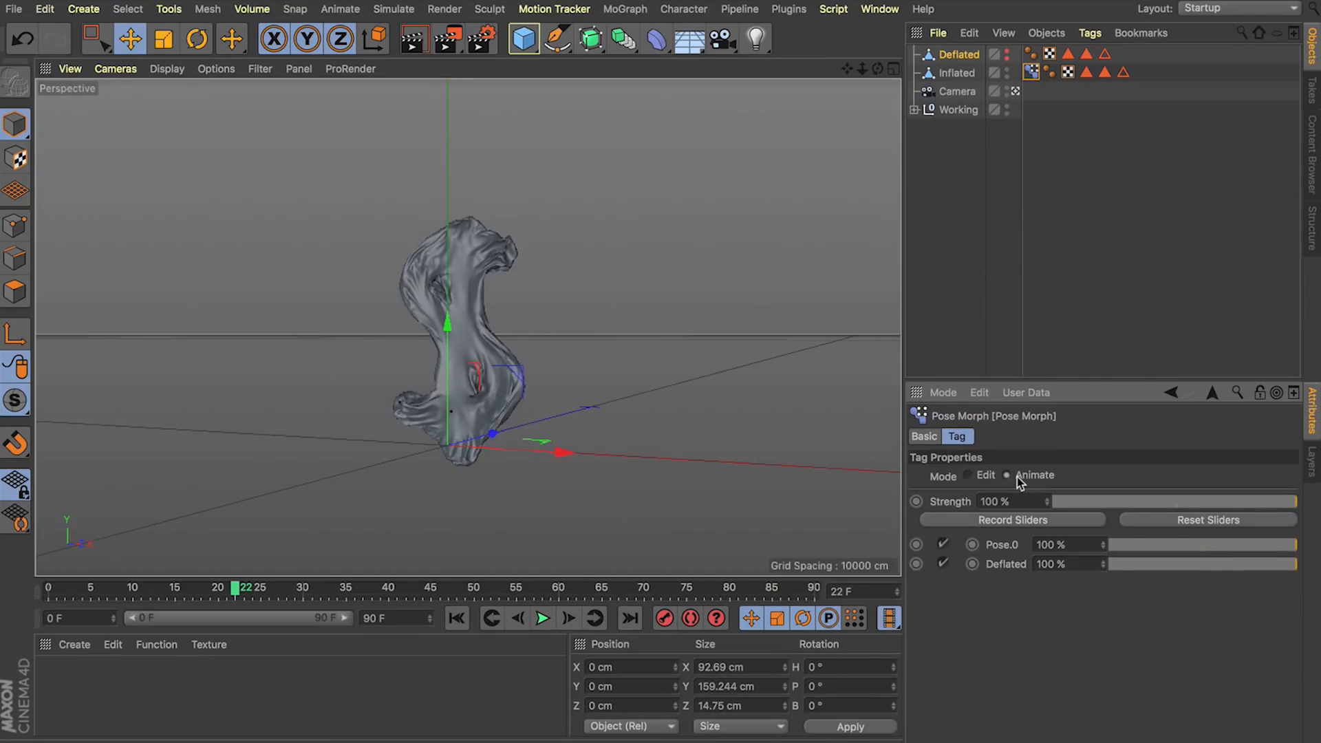
pyautogui.moveTo(1193, 503); pyautogui.dragTo(1051, 503)
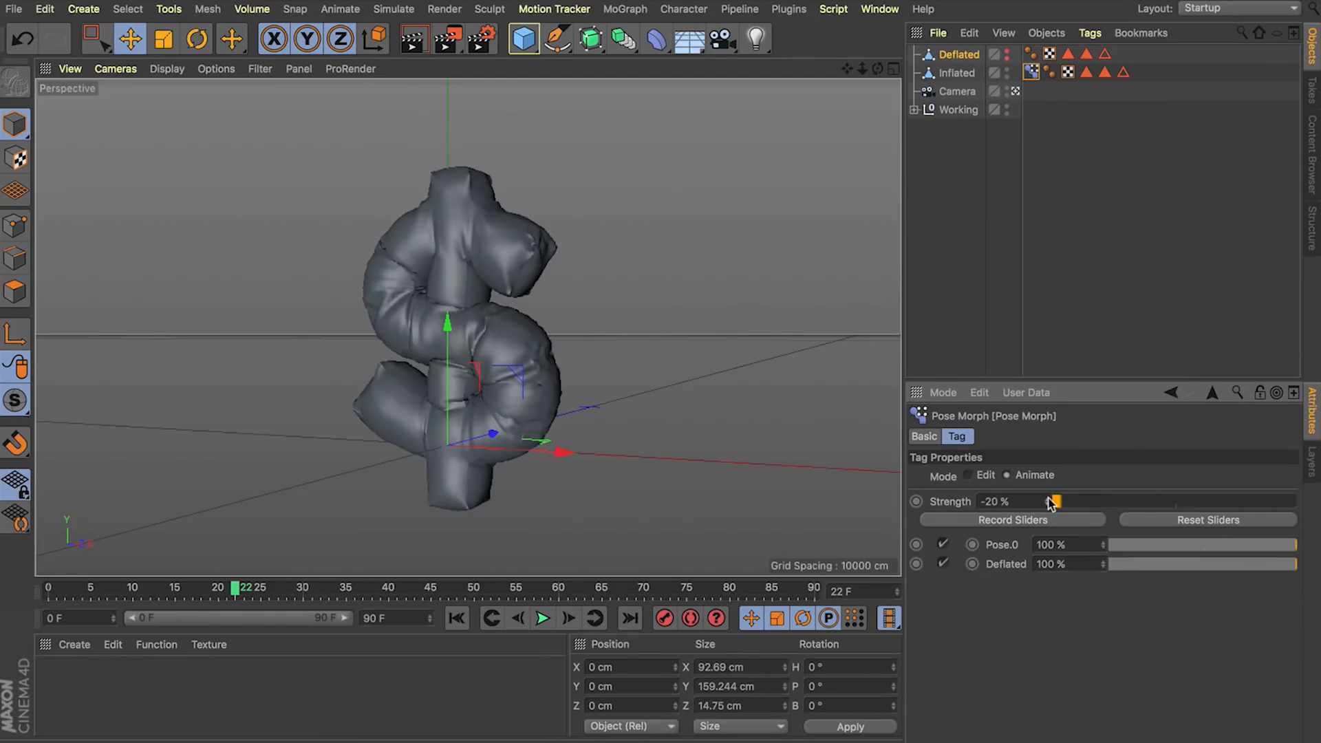
pyautogui.press('super+z')
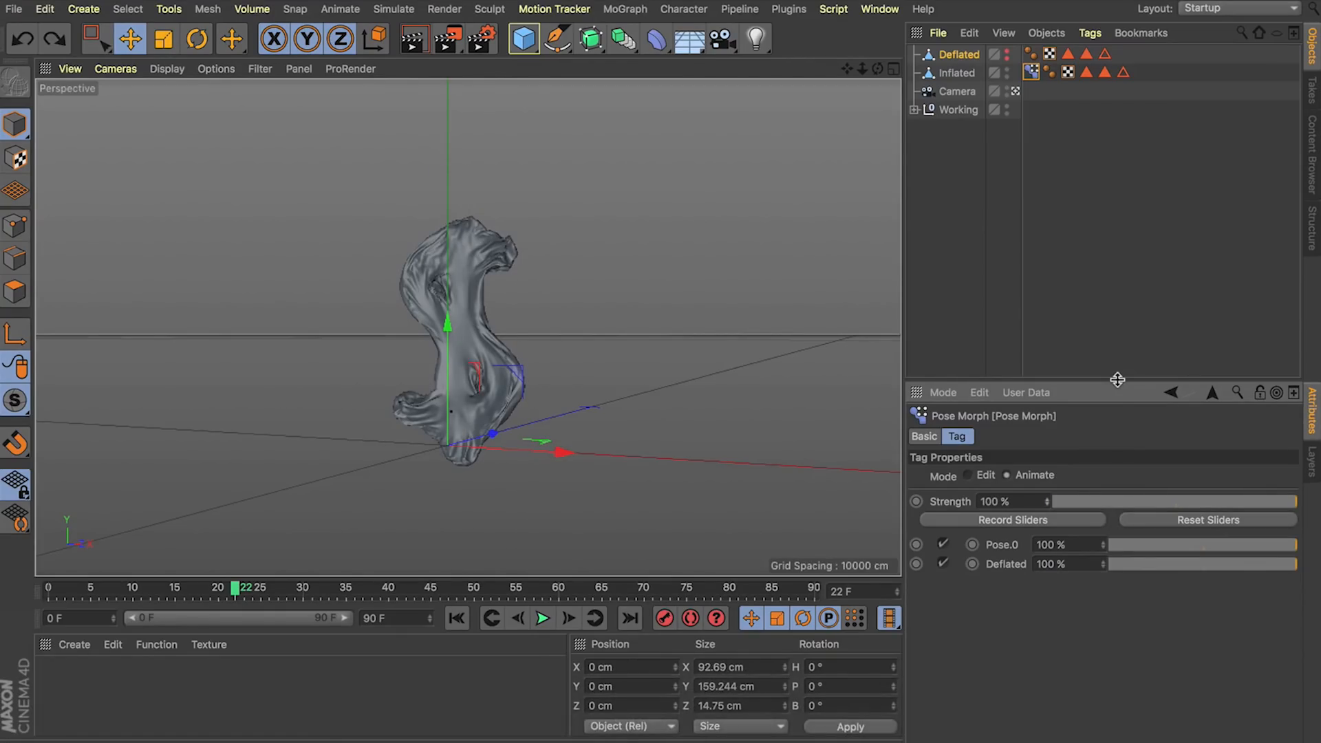
# Keyframe the Pose Morph Strength at 100% on frame 0 and 0% on frame 10.
pyautogui.click(456, 618)
pyautogui.keyDown('ctrl'); pyautogui.click(917, 501); pyautogui.keyUp('ctrl')
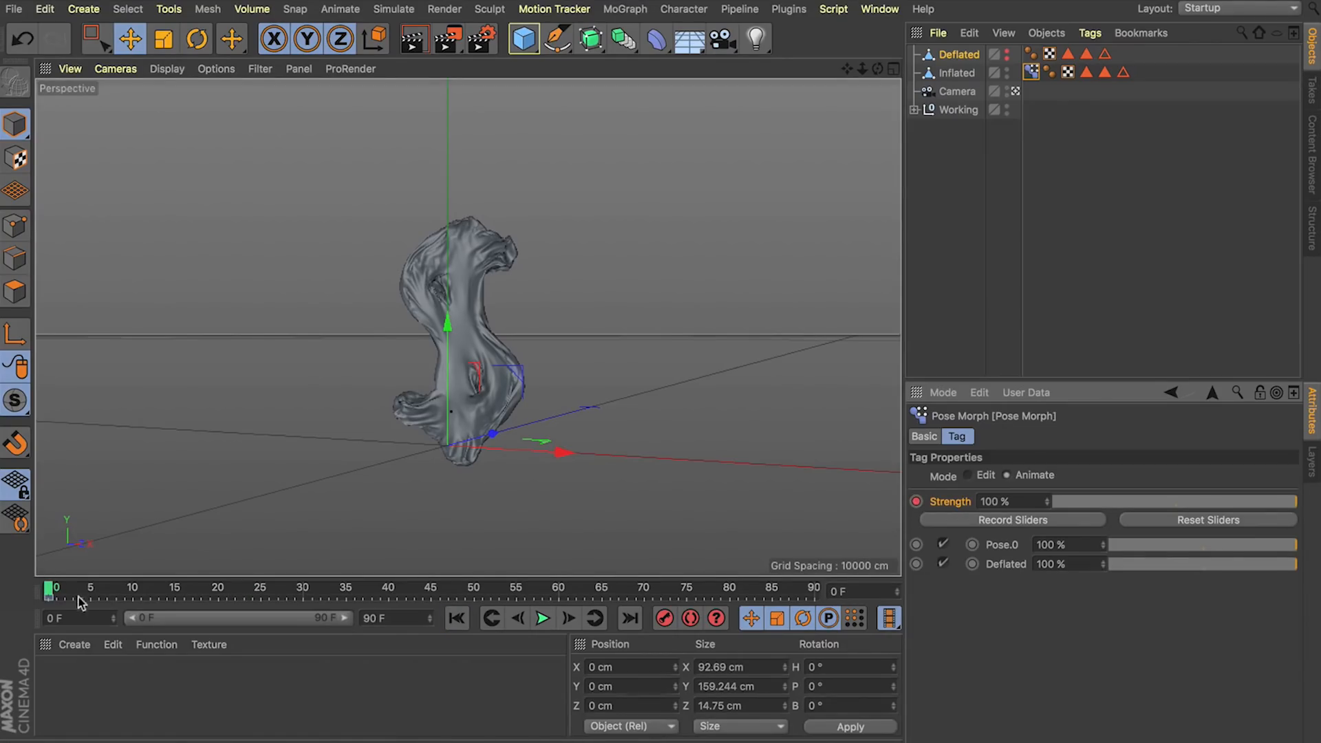
pyautogui.click(134, 588)
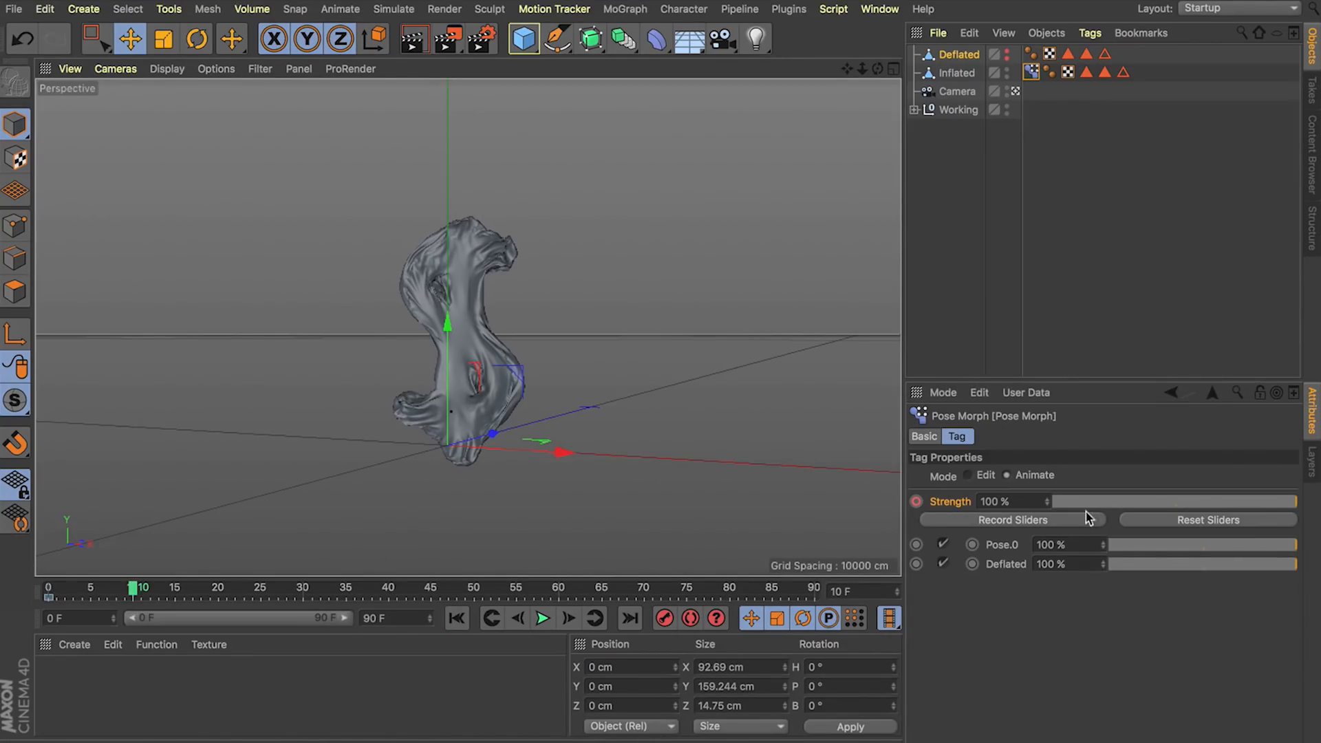
pyautogui.moveTo(1089, 501); pyautogui.dragTo(1053, 501)
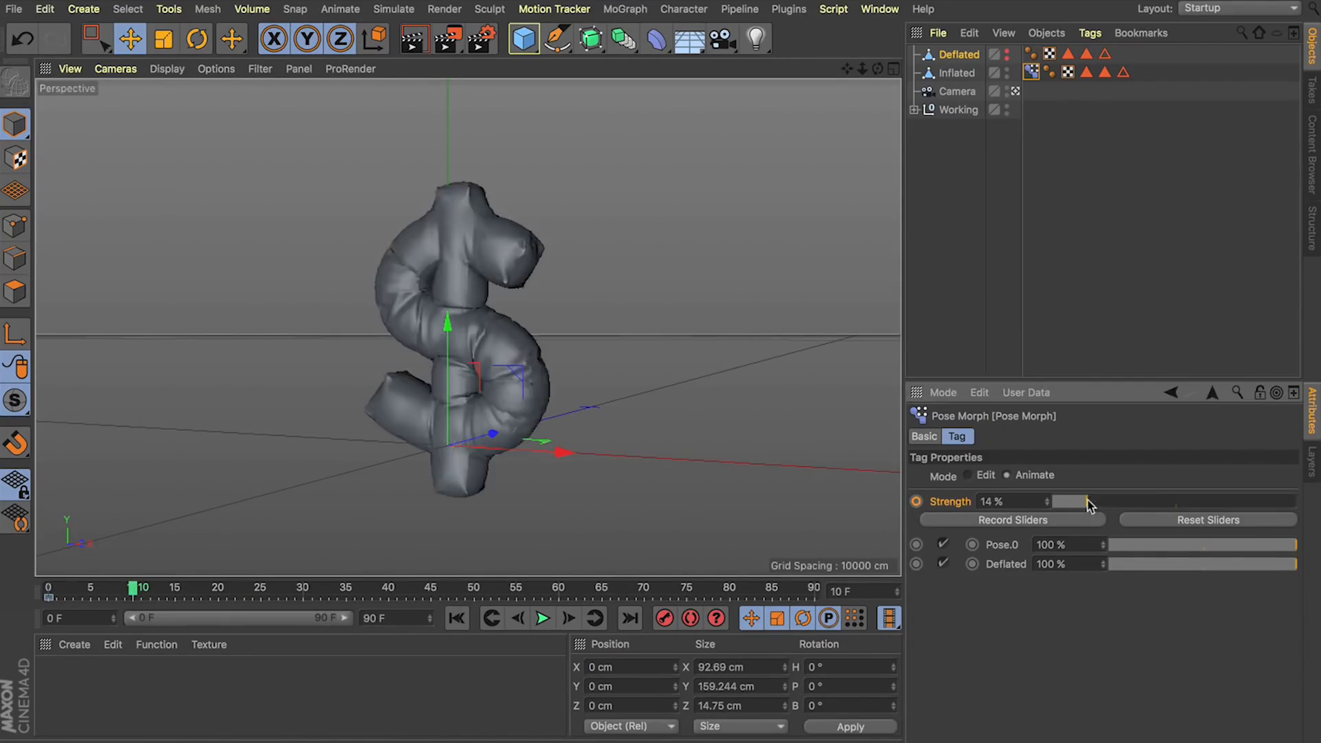
pyautogui.click(917, 502)
# Play the morph animation from the start and stop playback.
pyautogui.click(456, 618)
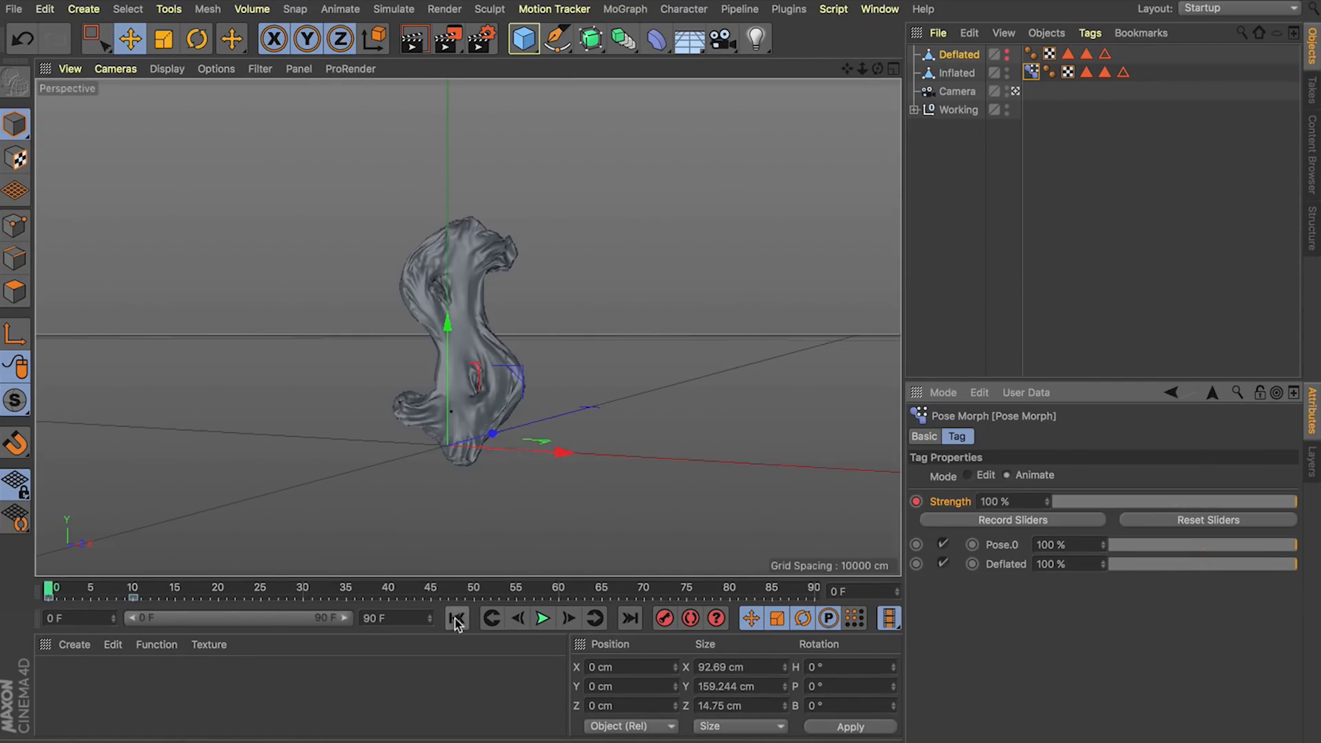
pyautogui.click(544, 619)
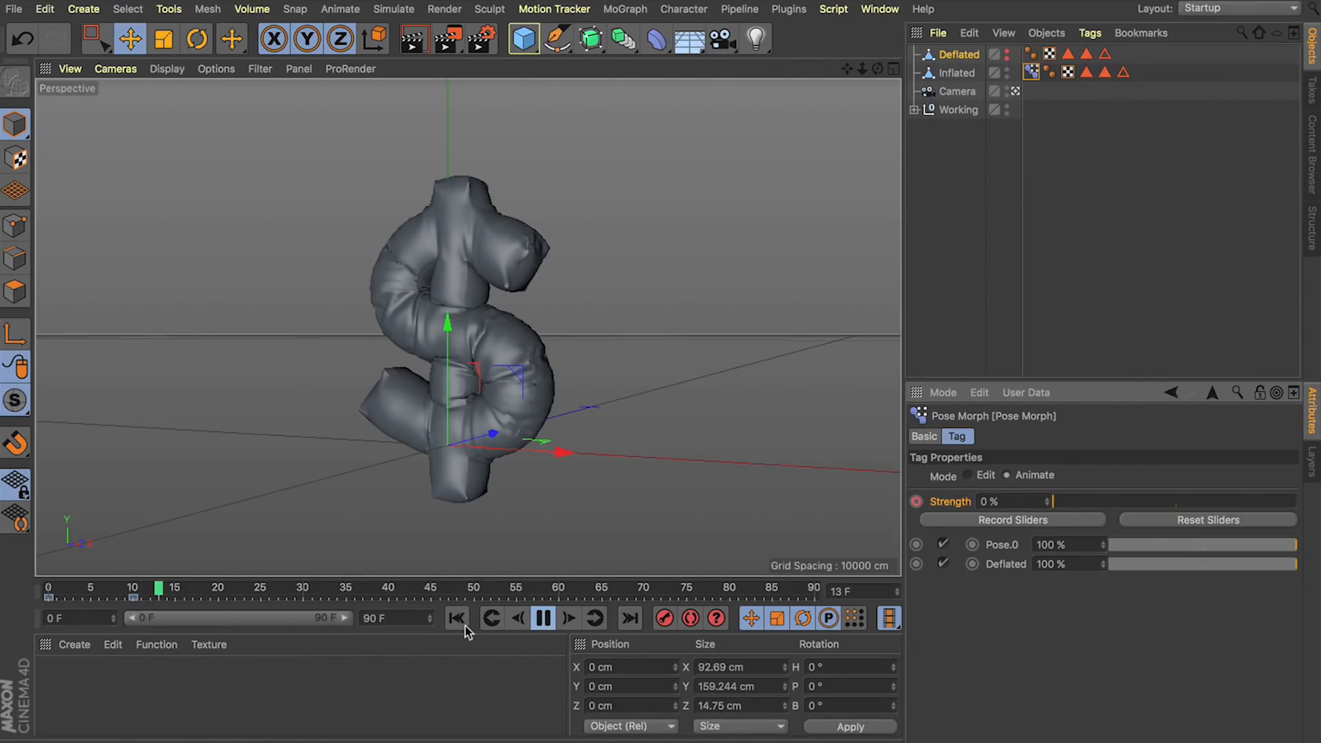
pyautogui.press('Escape')
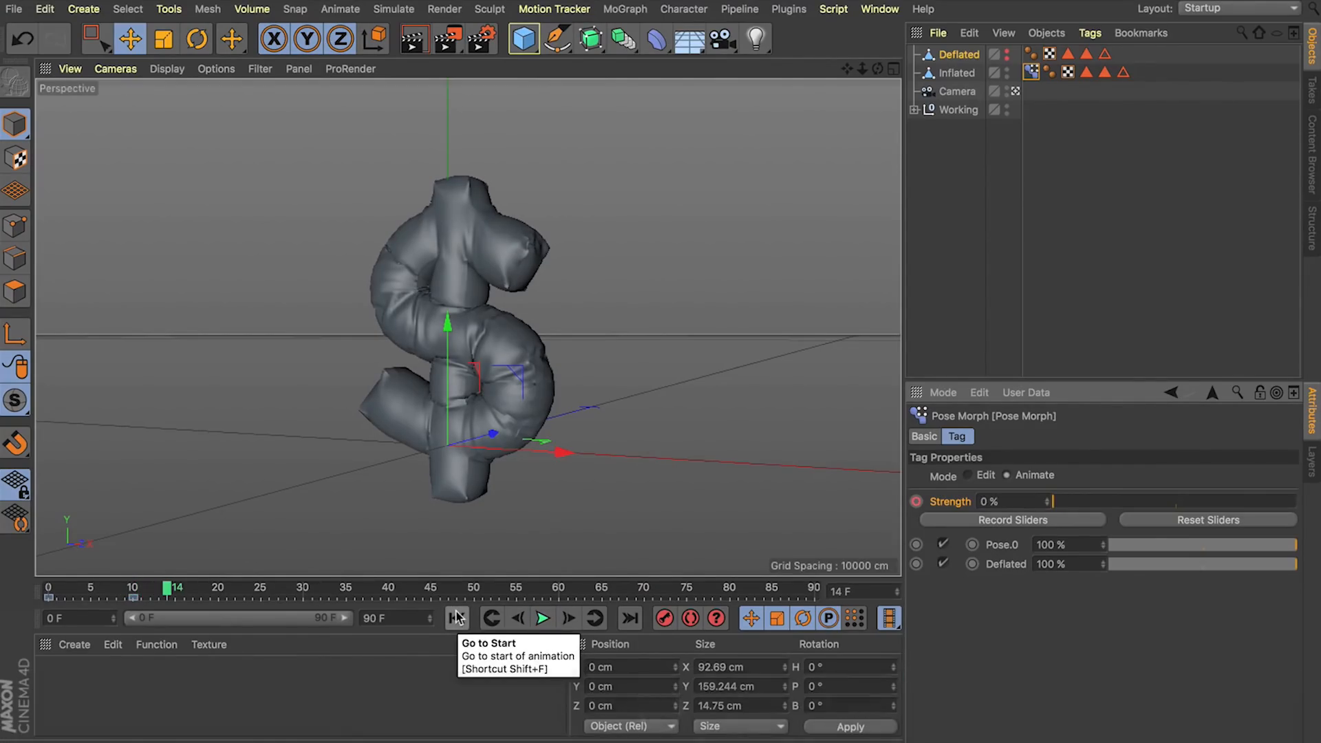
# Add a Jiggle deformer and make it a child of the Inflated mesh.
pyautogui.click(958, 73)
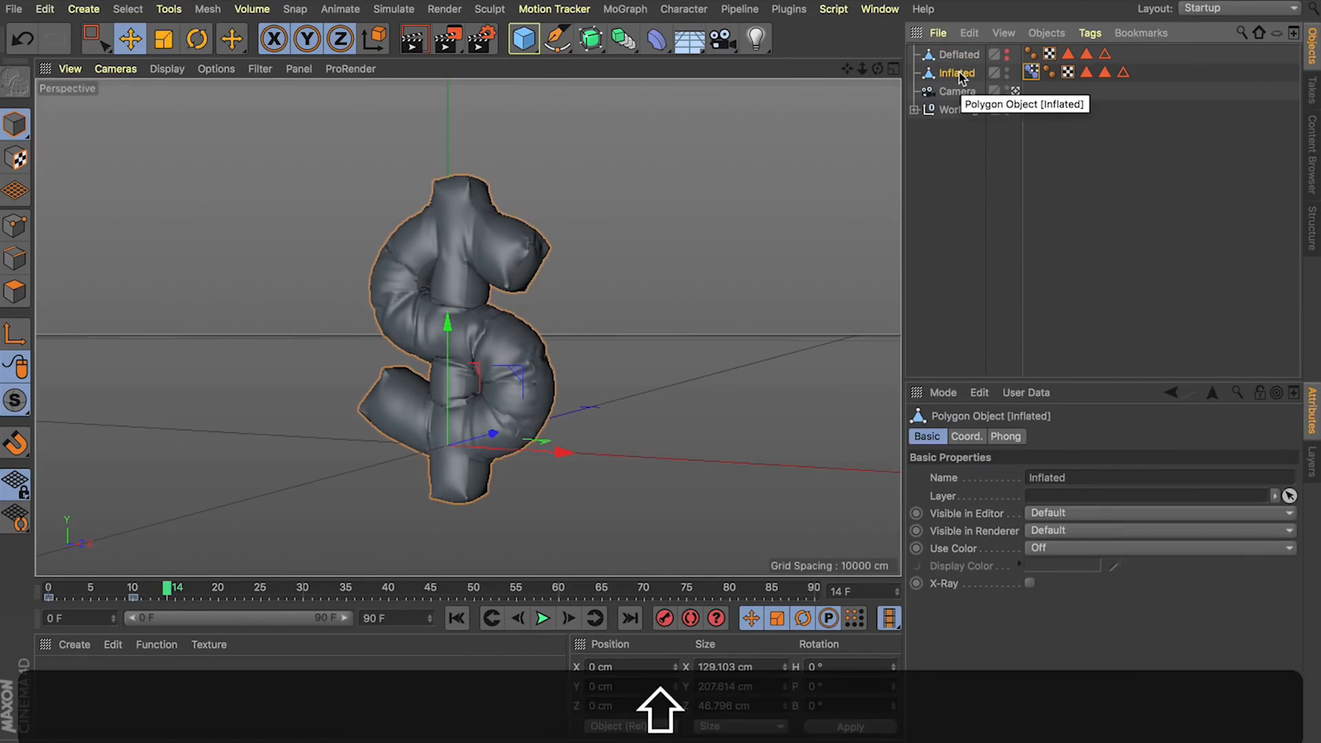
pyautogui.hotkey('shift', 'c')
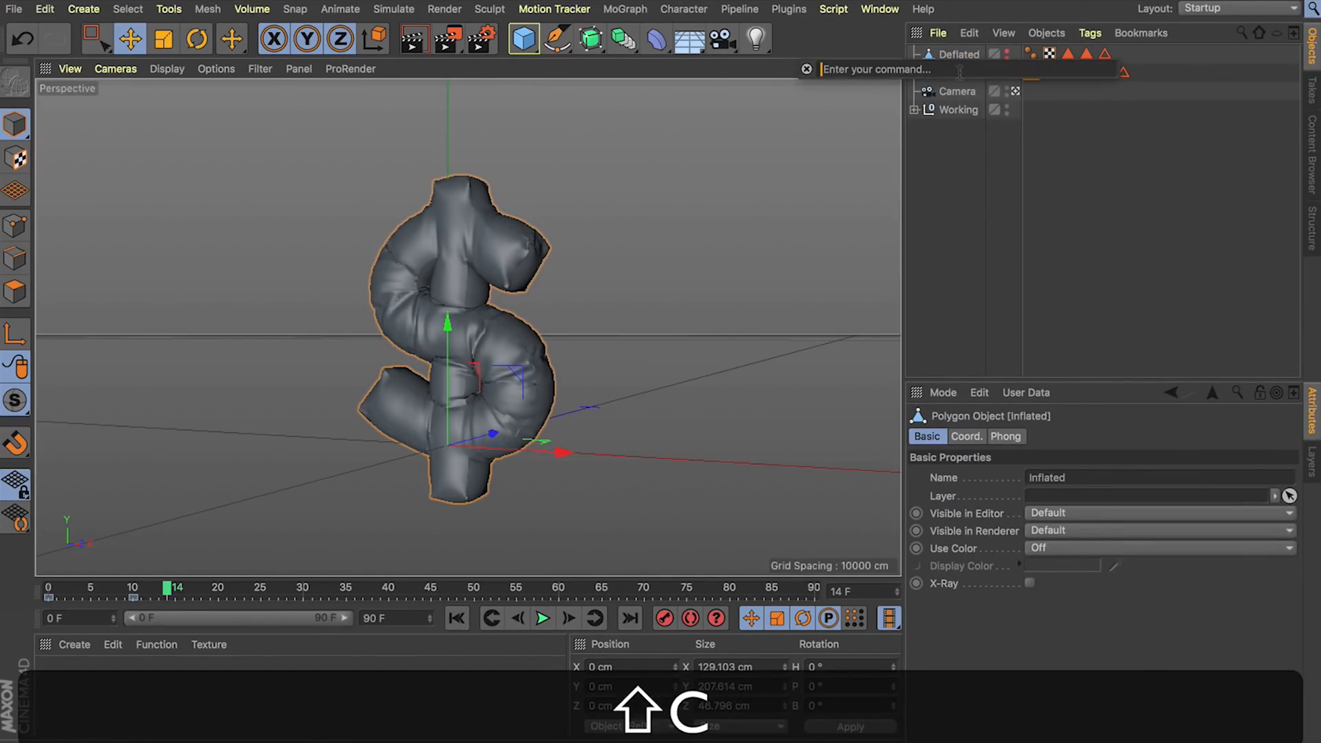
pyautogui.write('jig')
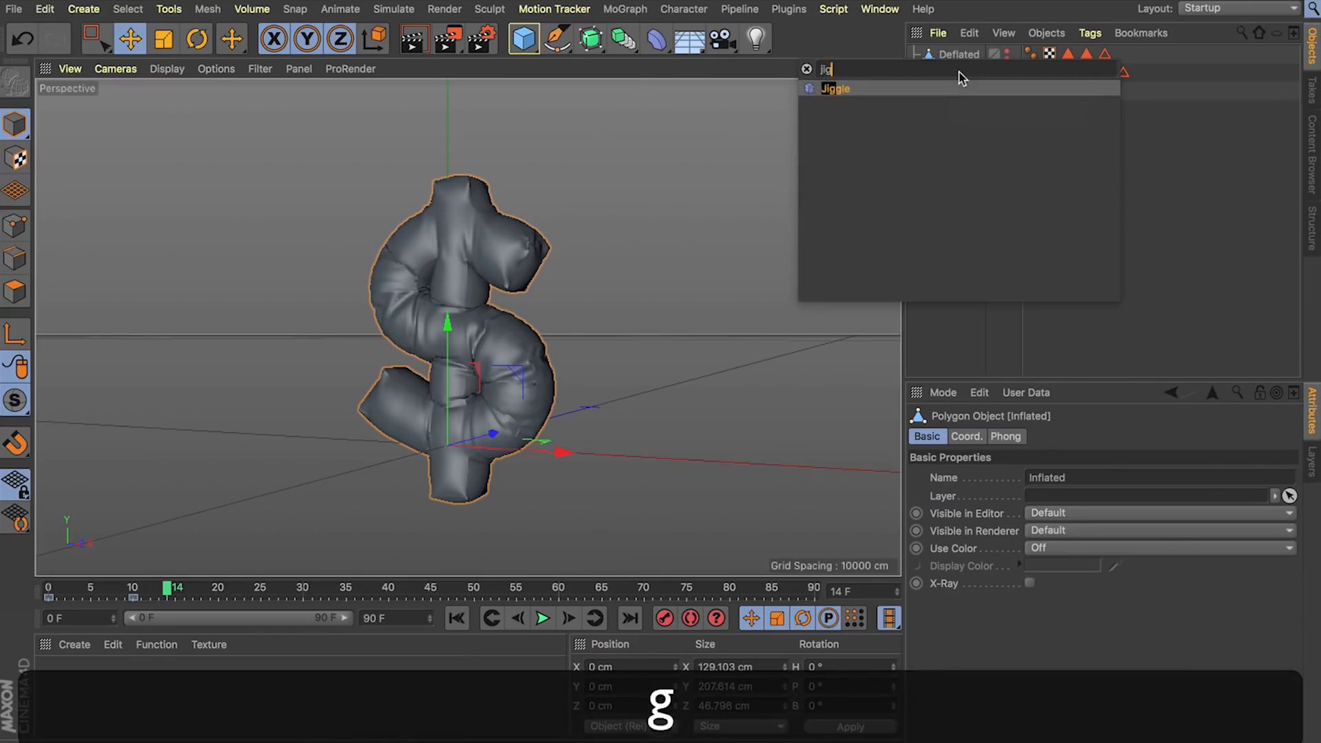
pyautogui.write('ge')
pyautogui.press('BackSpace')
pyautogui.write('le')
pyautogui.press('Return')
pyautogui.moveTo(953, 60); pyautogui.dragTo(943, 95)
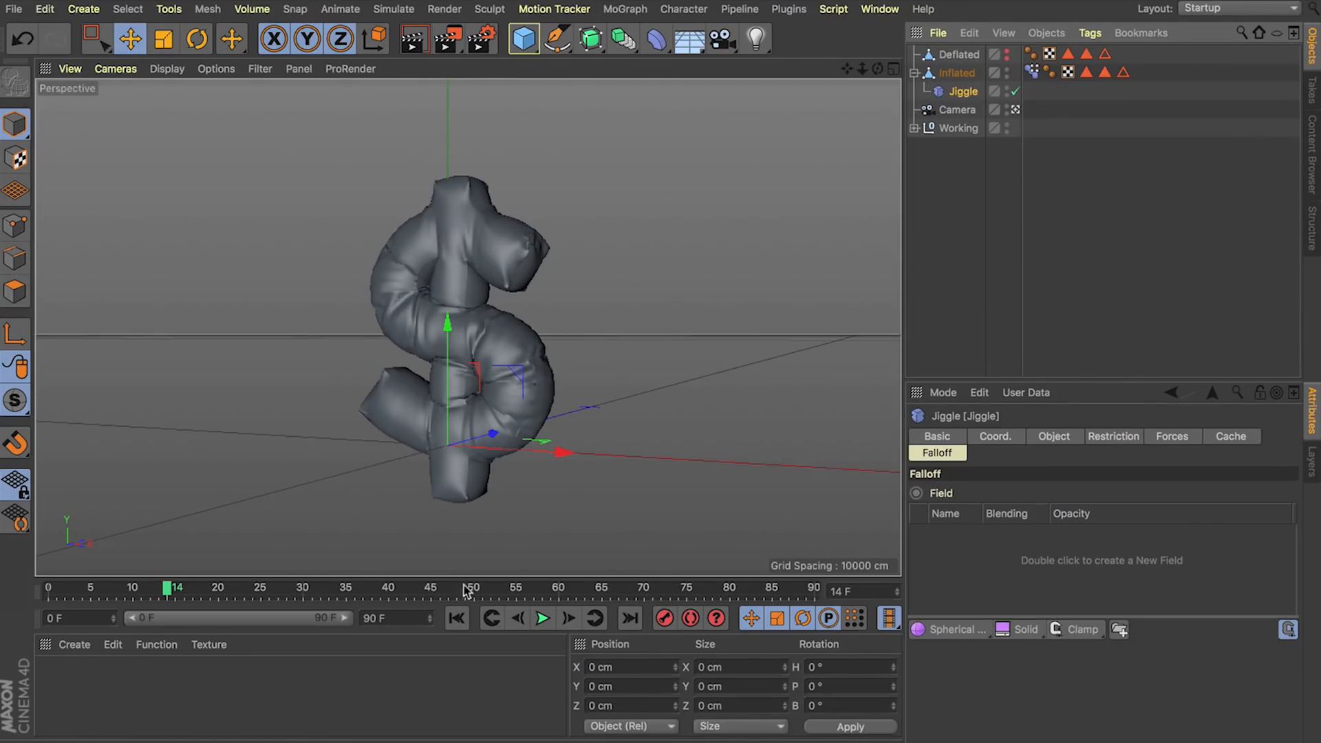
# Play the inflation from frame 0 with the Jiggle deformer active, and stop playback.
pyautogui.click(456, 618)
pyautogui.click(543, 618)
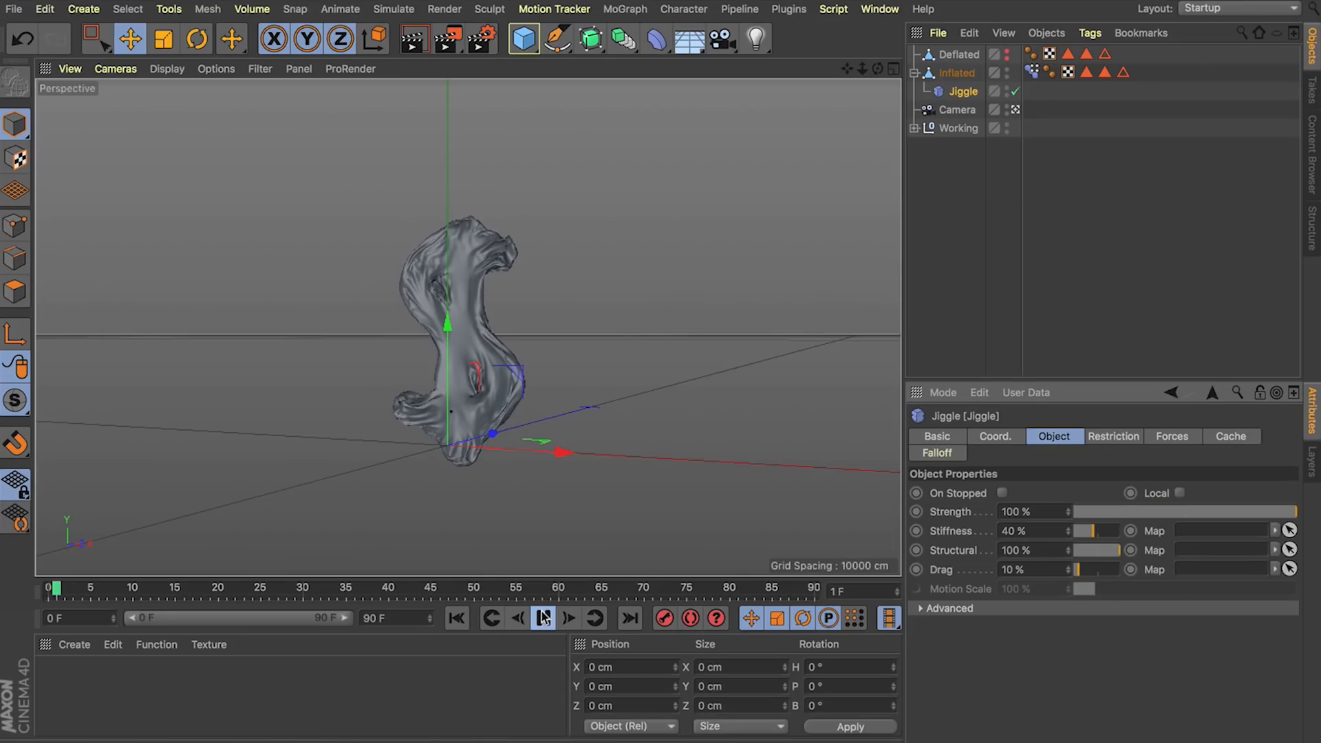
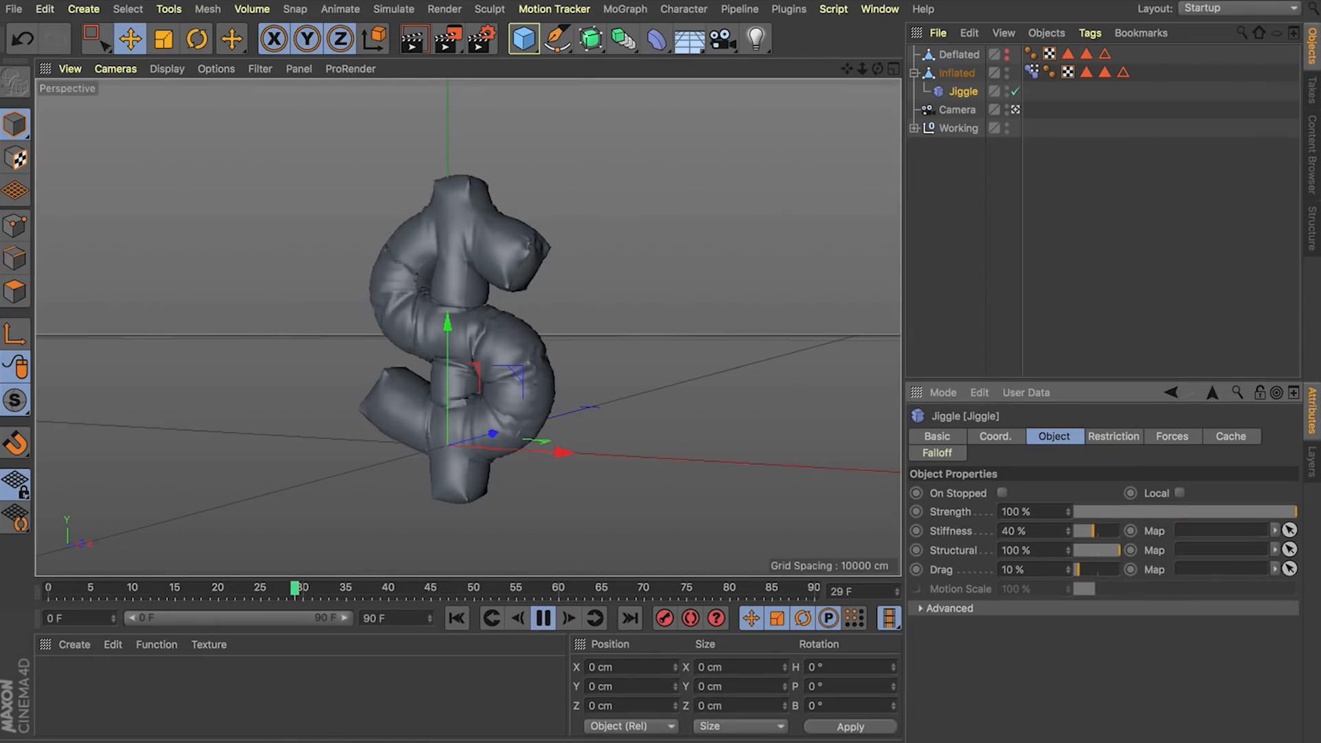
pyautogui.click(543, 620)
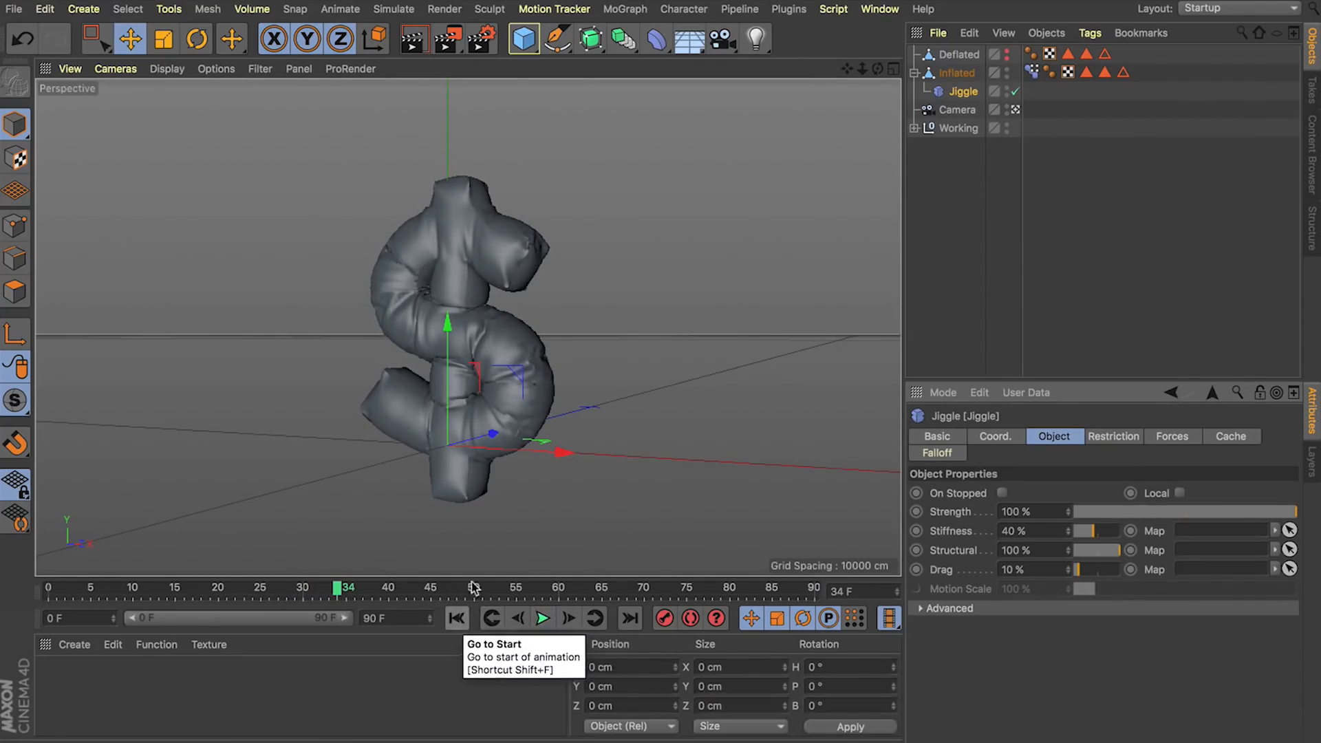
# Disable the Jiggle deformer and delete the Pose Morph tag's Strength keyframes at frames 0 and 10.
pyautogui.click(1016, 92)
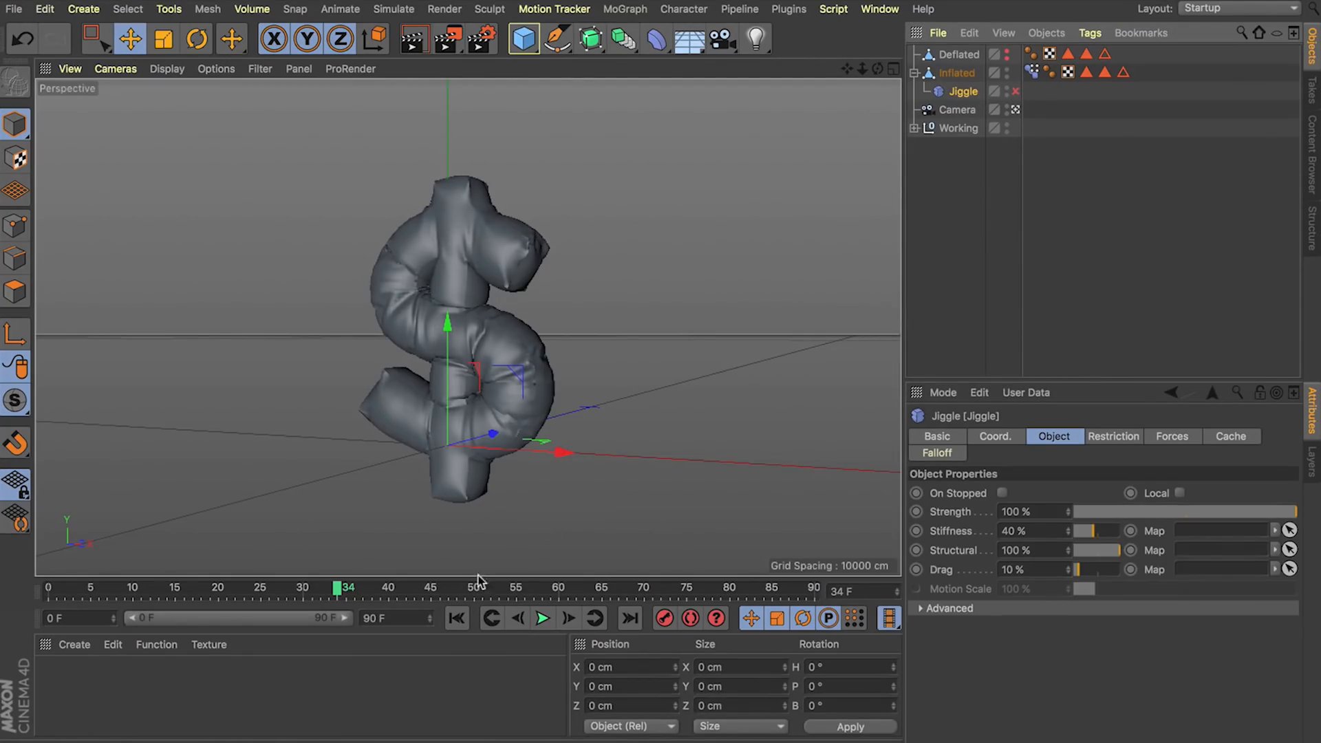
pyautogui.click(456, 618)
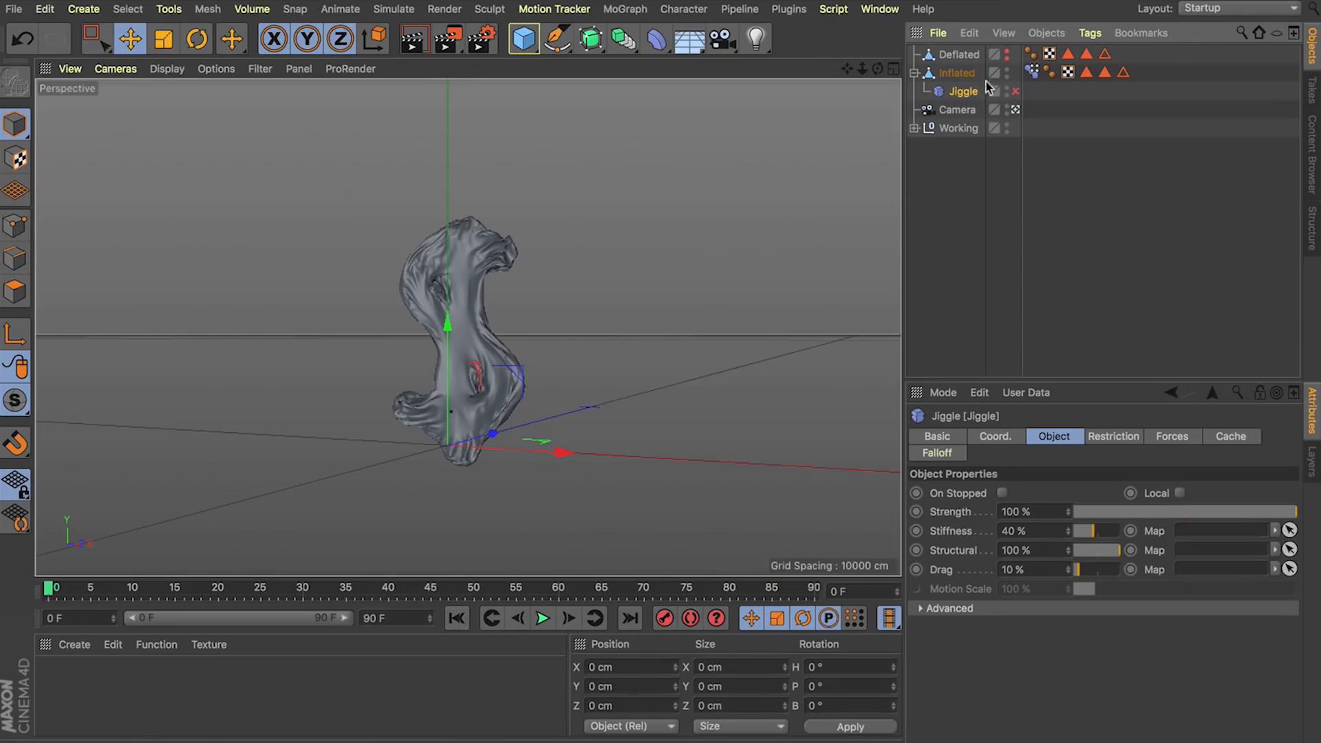
pyautogui.click(1032, 72)
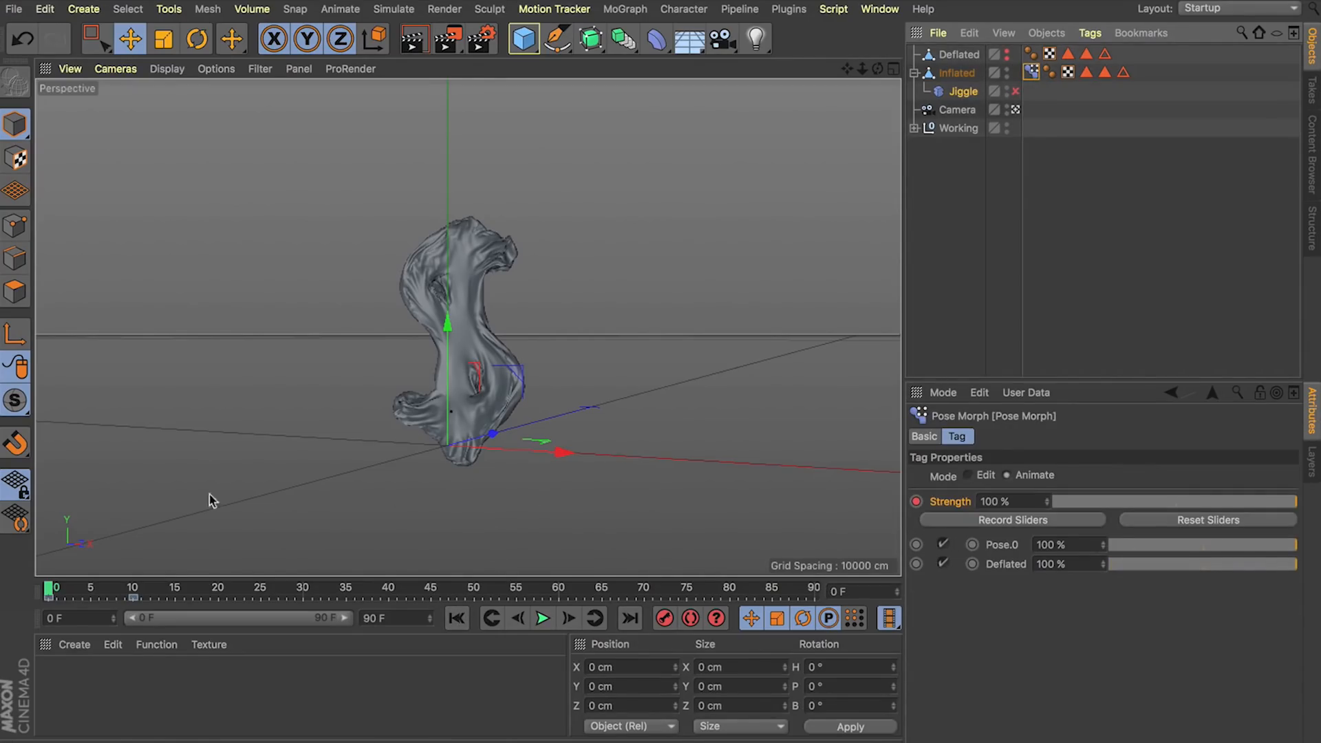
pyautogui.moveTo(172, 598); pyautogui.dragTo(2, 592)
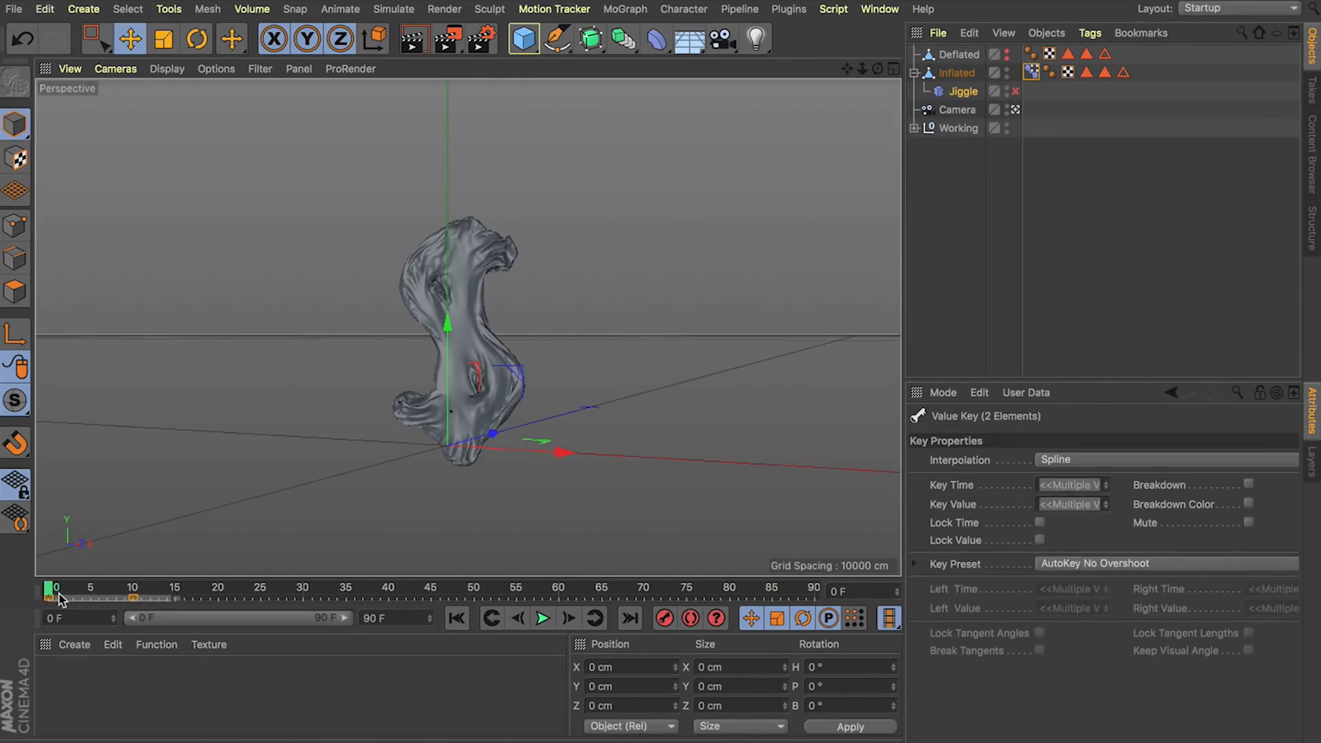
pyautogui.press('BackSpace')
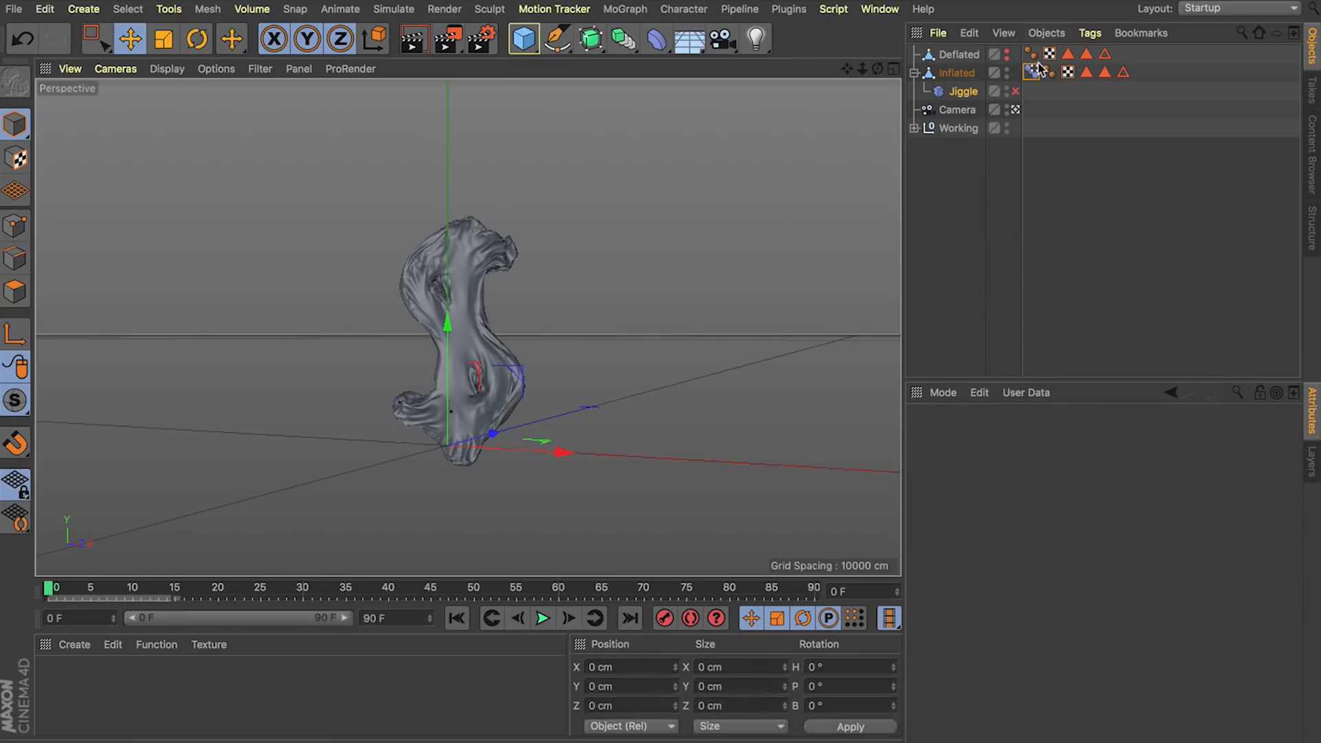
pyautogui.click(1033, 58)
pyautogui.click(1031, 72)
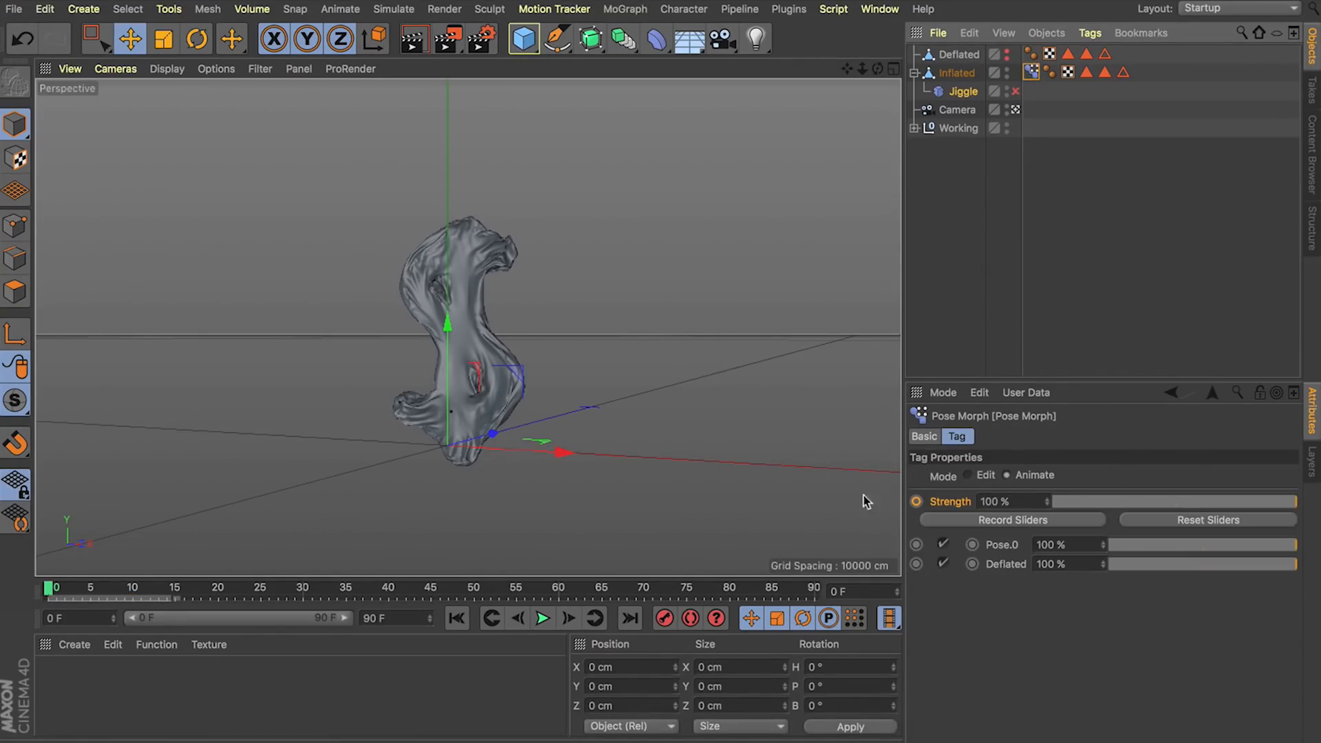
# Add a Morph deformer and make it a child of the Inflated mesh.
pyautogui.click(957, 73)
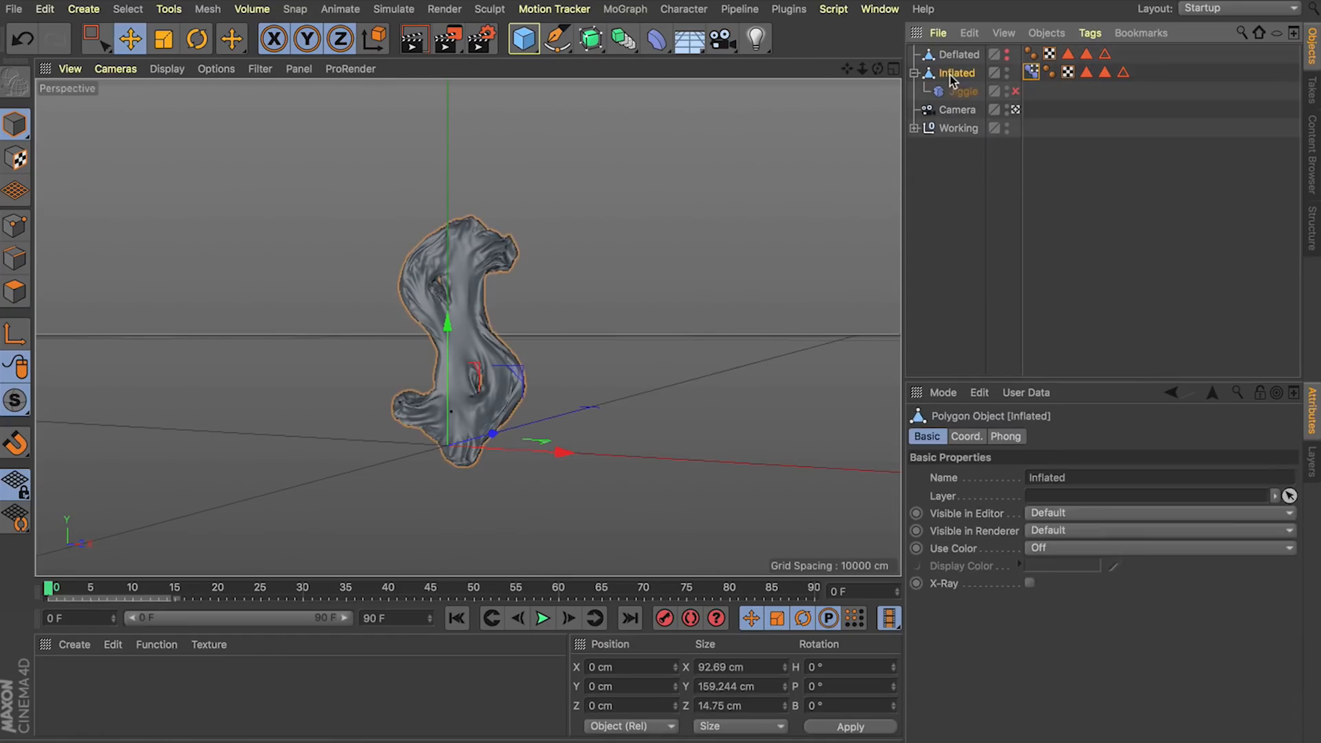
pyautogui.press('shift')
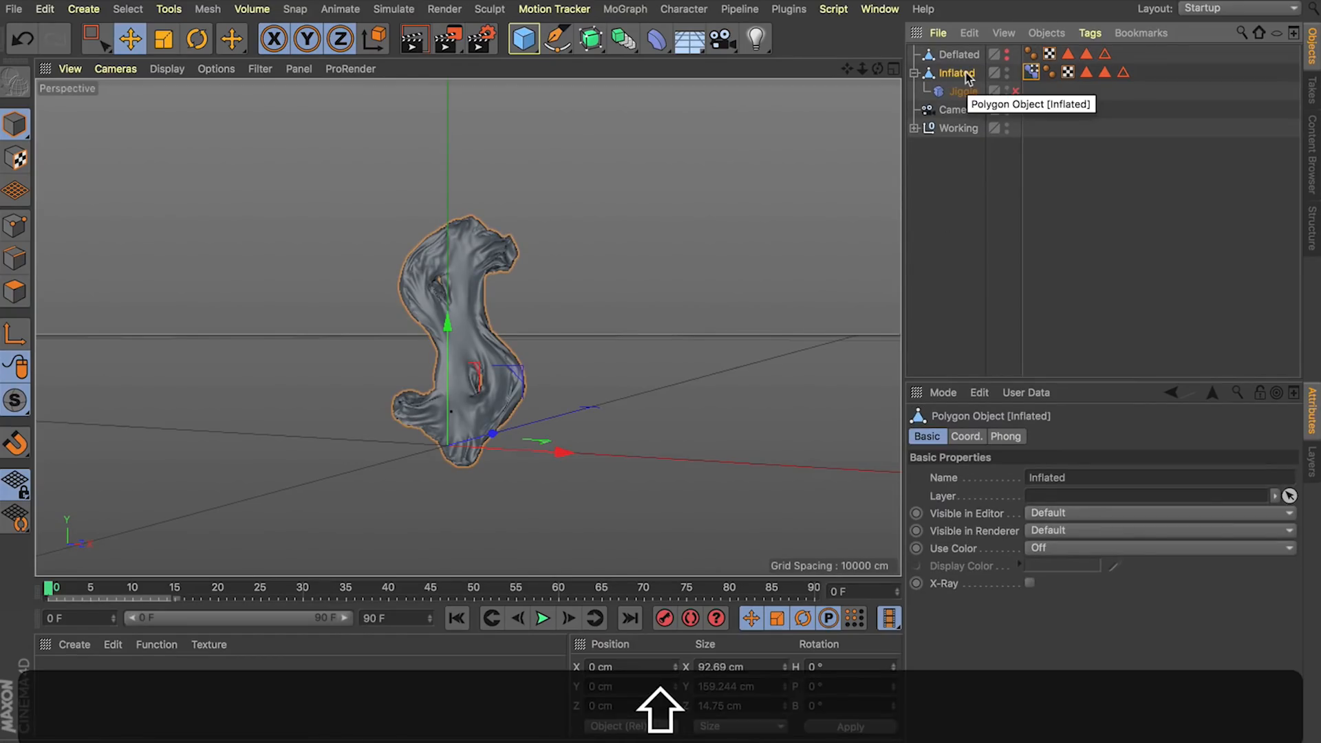
pyautogui.hotkey('shift', 'c')
pyautogui.write('pose')
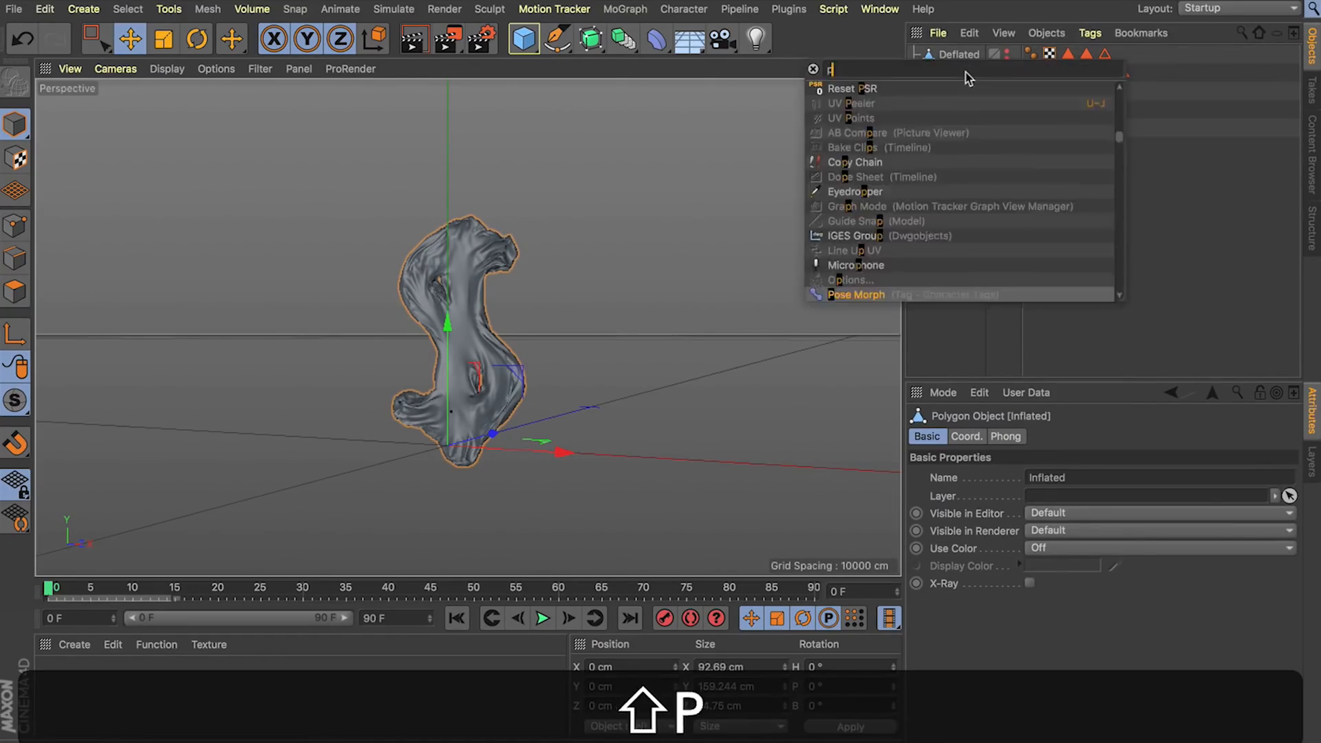
pyautogui.press('super')
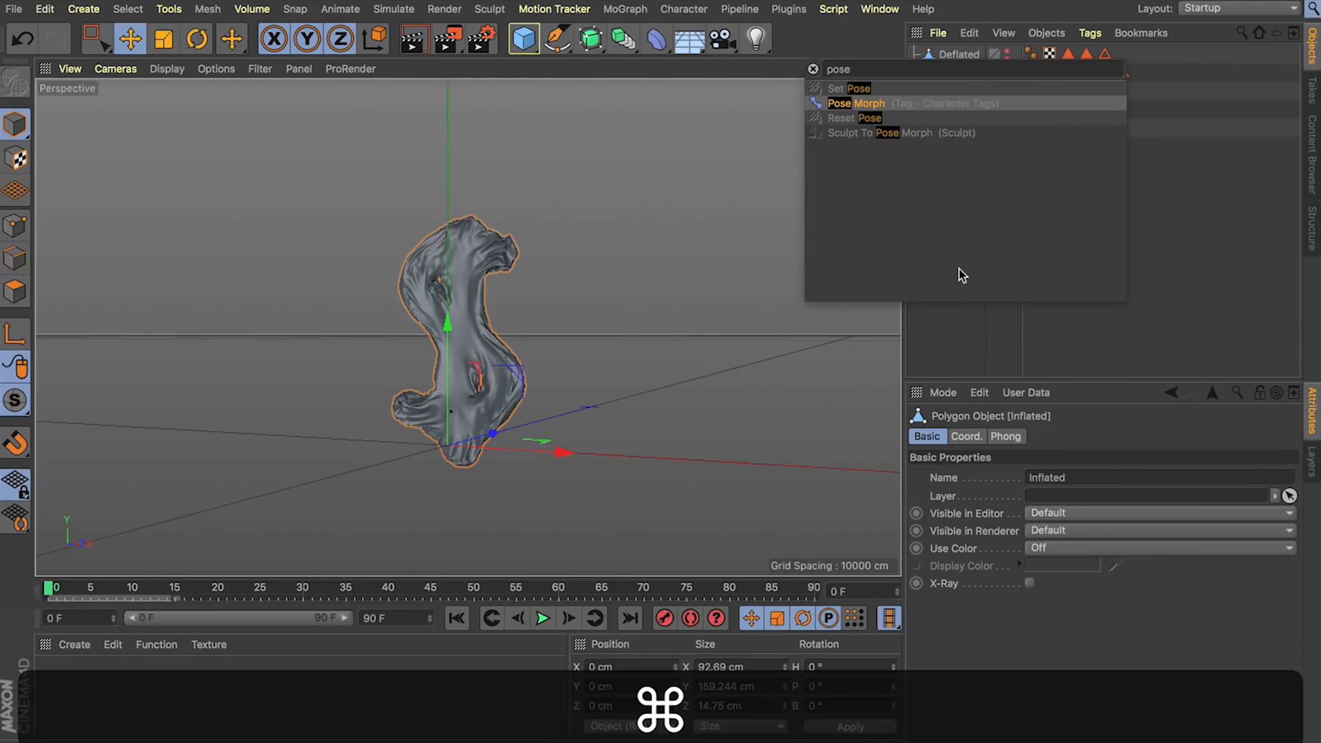
pyautogui.press('super+a')
pyautogui.write('moprh')
pyautogui.press('BackSpace')
pyautogui.press('BackSpace')
pyautogui.press('BackSpace')
pyautogui.write('r')
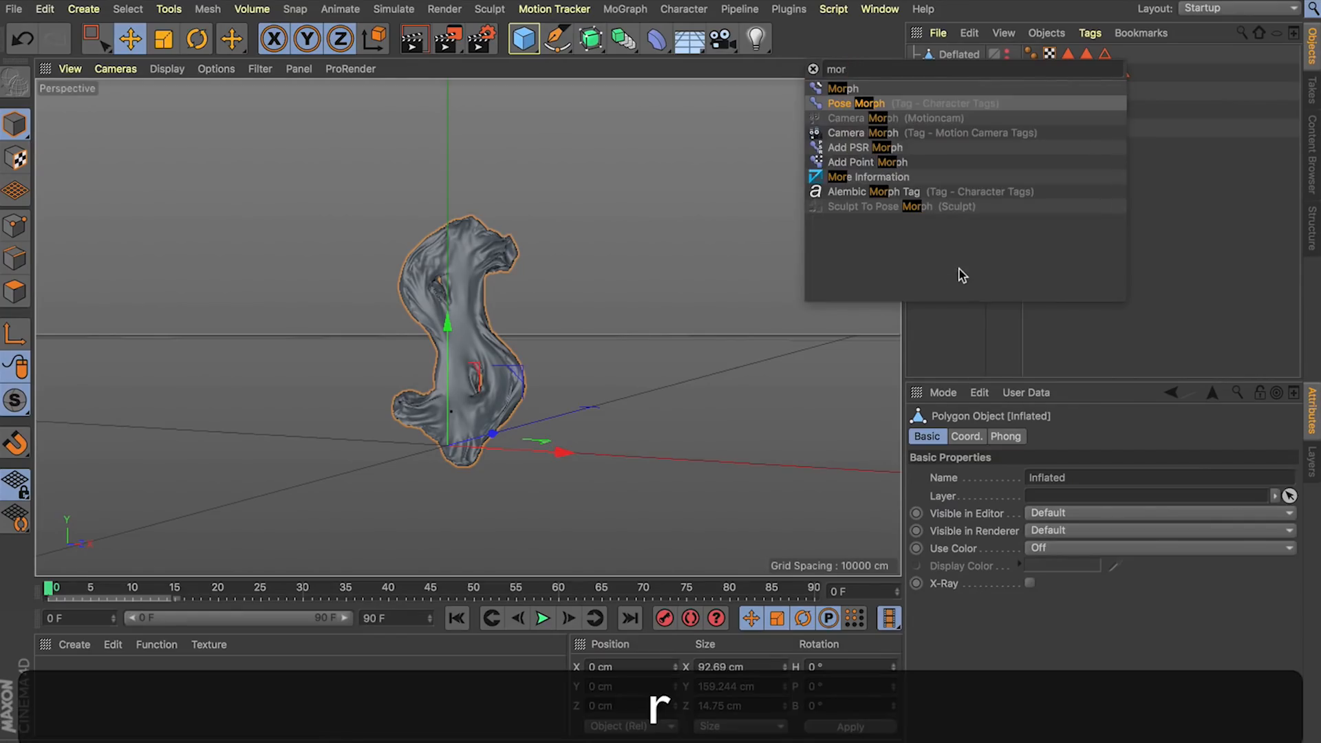
pyautogui.click(836, 93)
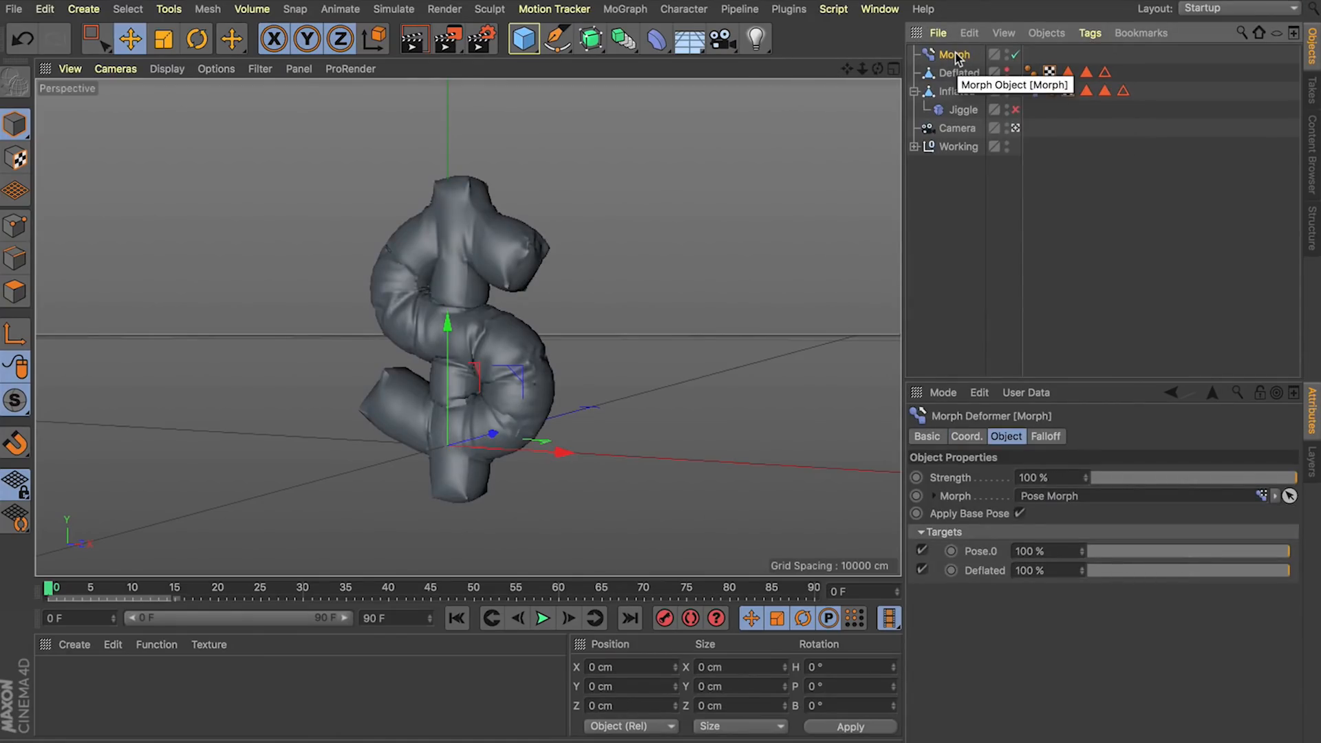
pyautogui.moveTo(955, 58); pyautogui.dragTo(950, 93)
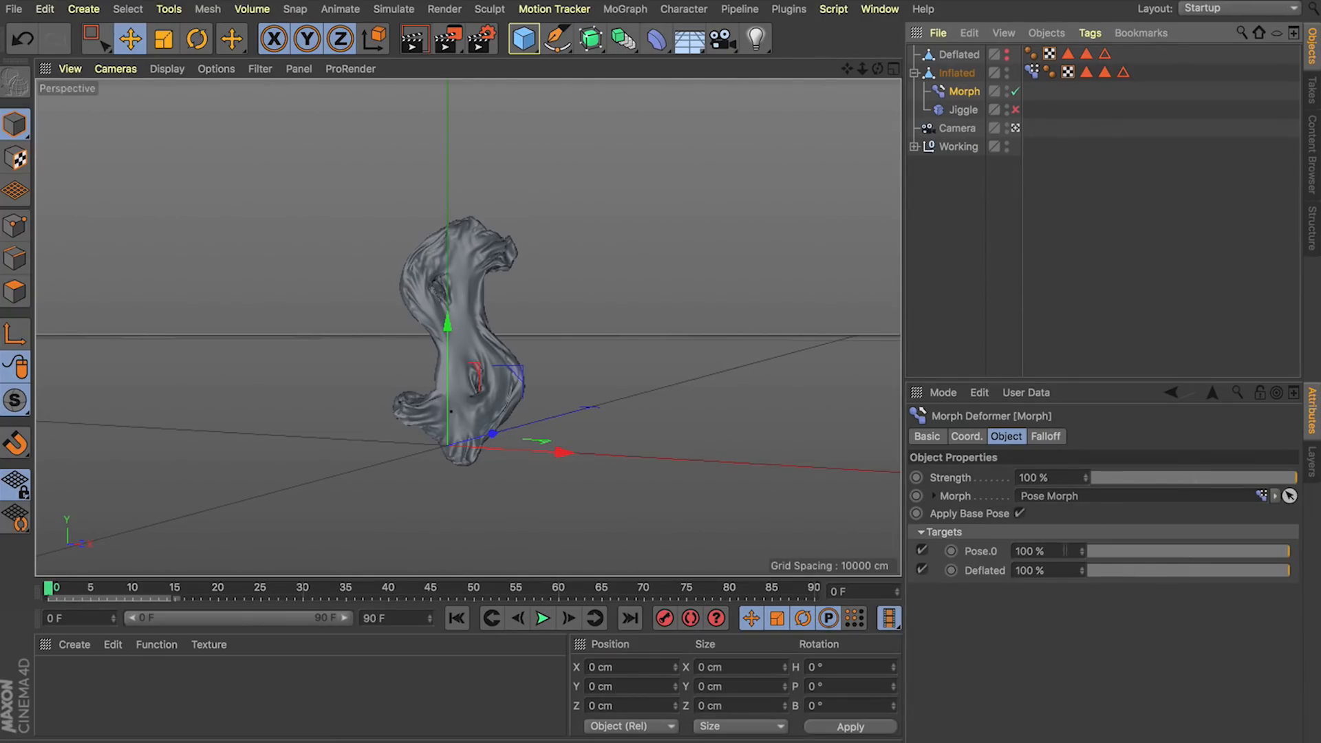
# Clear the Morph deformer's morph link and relink it to the Inflated mesh's Pose Morph tag.
pyautogui.click(956, 498)
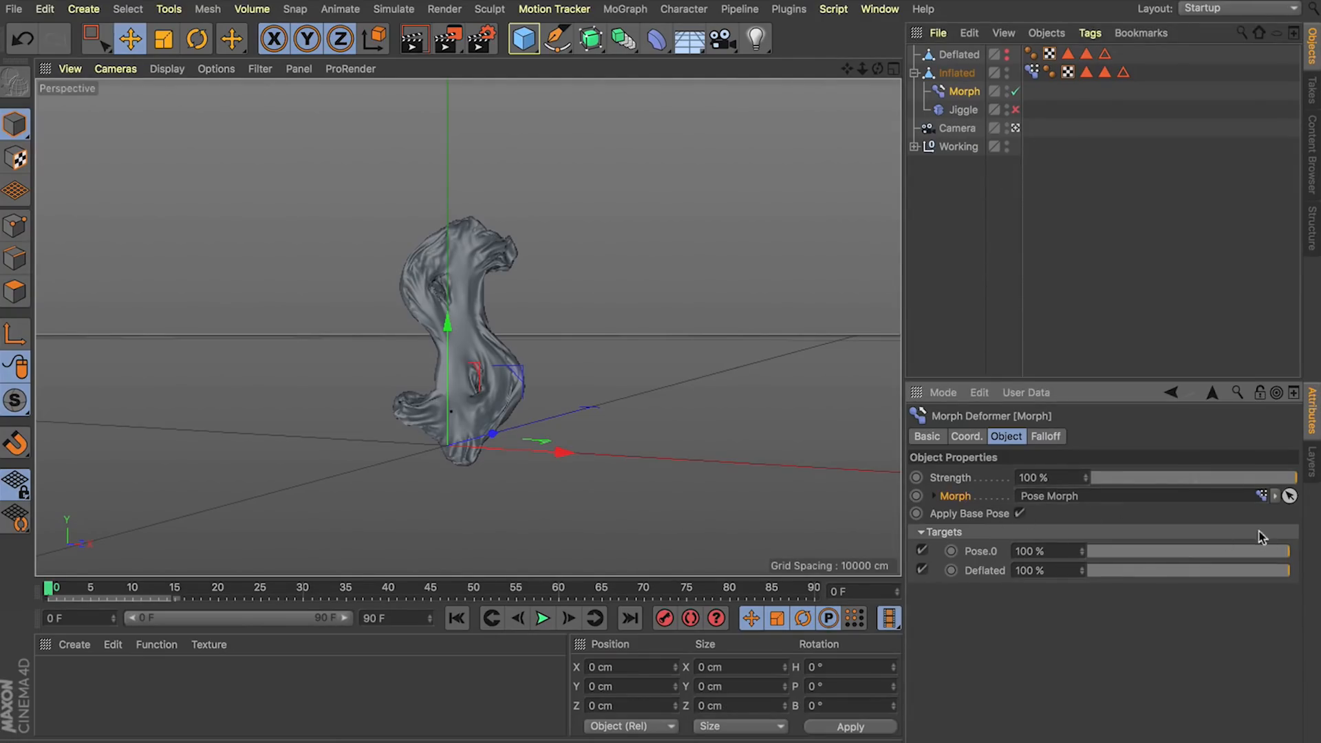
pyautogui.click(1274, 495)
pyautogui.click(1258, 514)
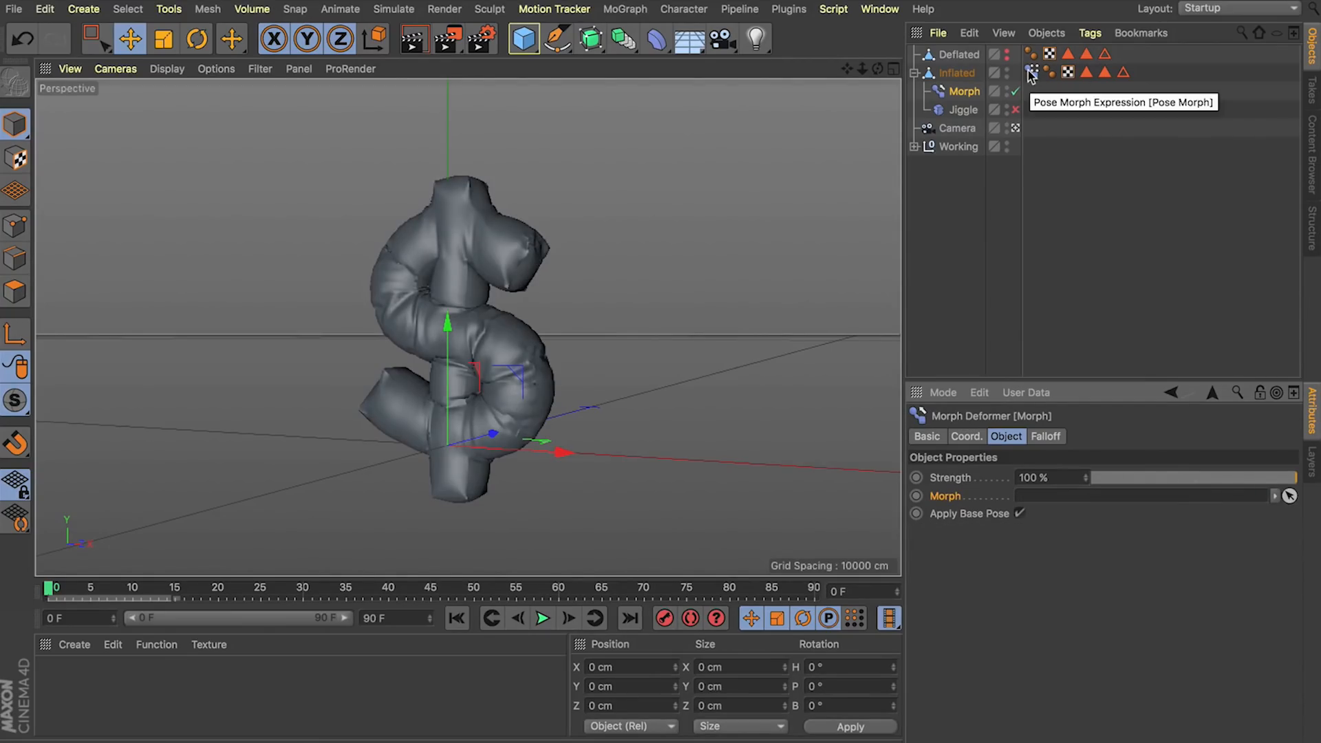
pyautogui.click(969, 90)
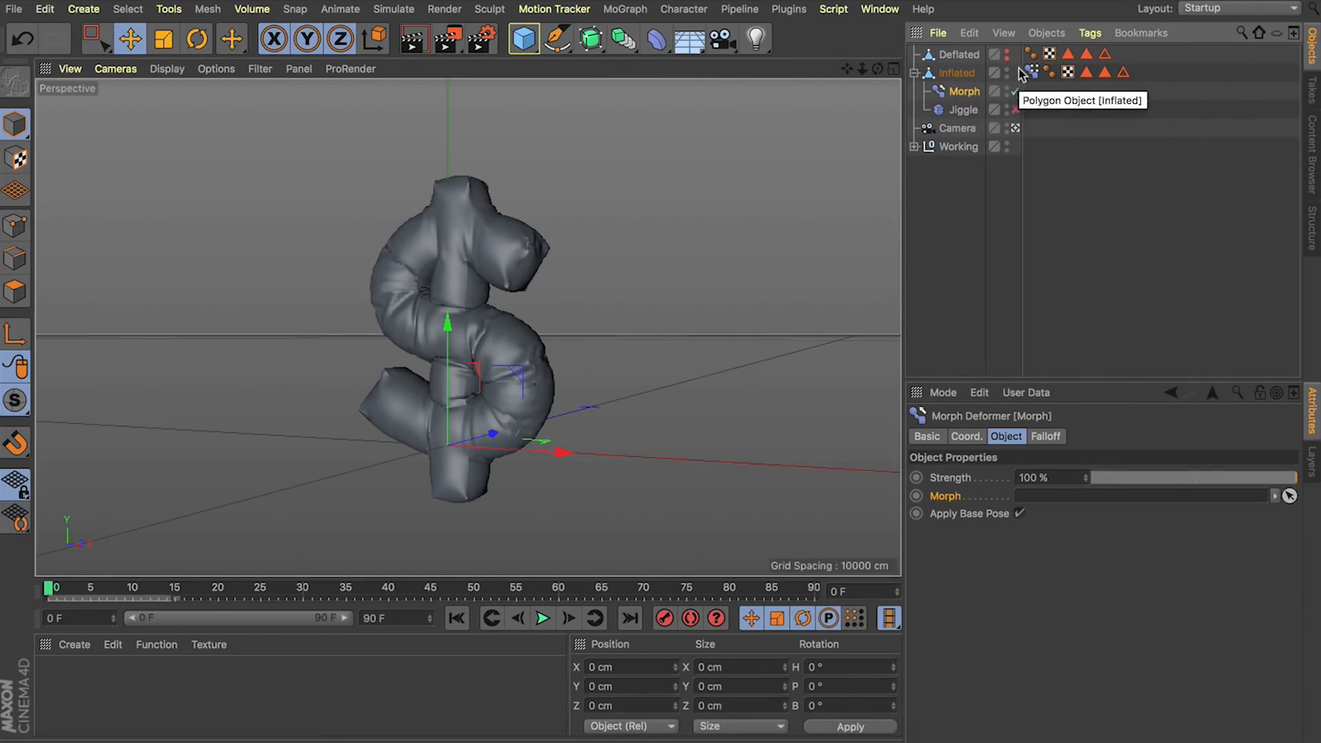
pyautogui.moveTo(1031, 73); pyautogui.dragTo(1052, 496)
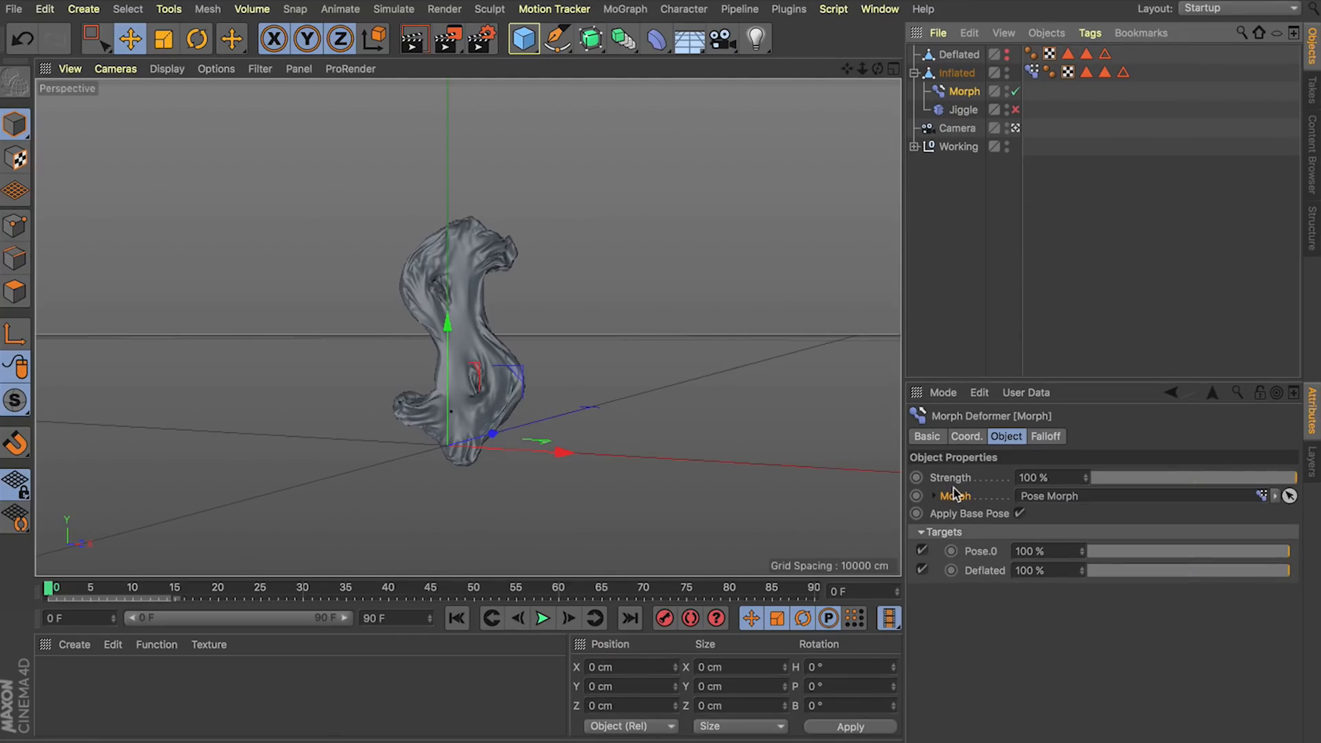
# Add a Spherical Field to the Morph deformer's falloff, shrunk to about 32 cm and moved to the top of the dollar sign.
pyautogui.click(1046, 438)
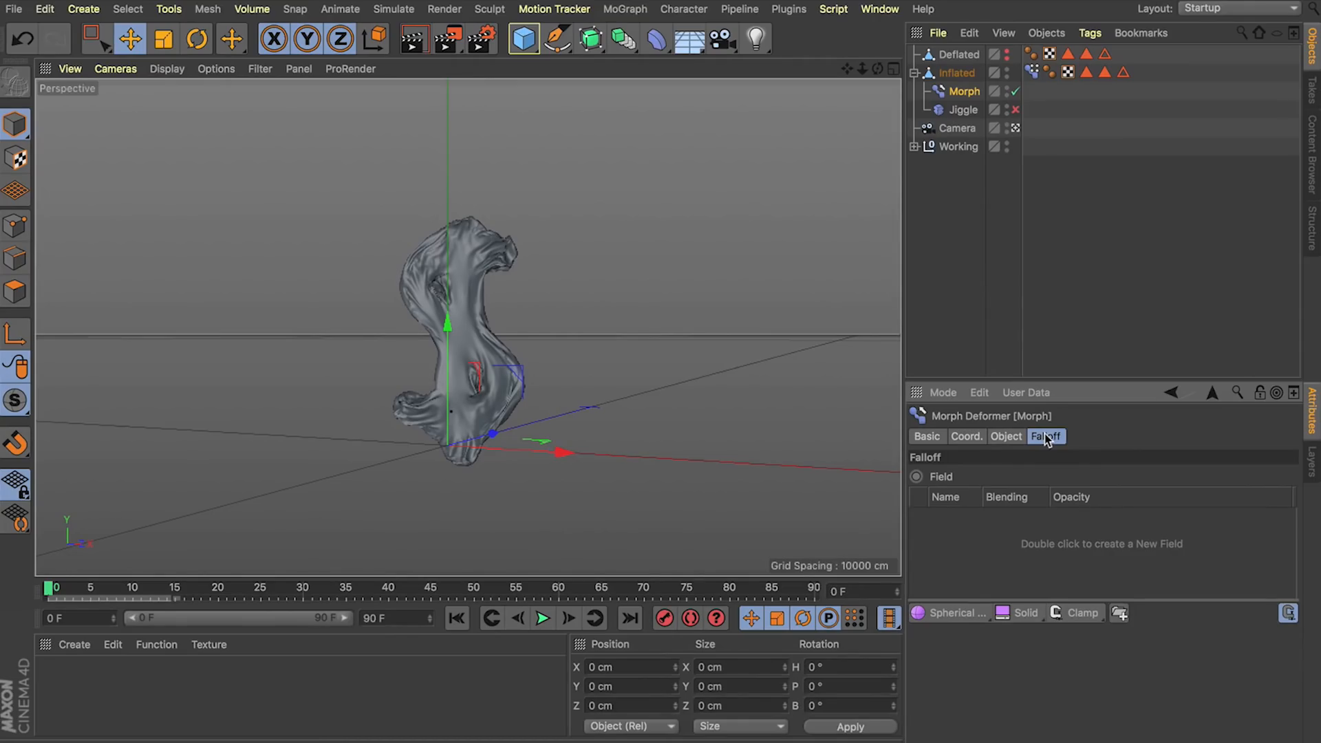
pyautogui.click(950, 612)
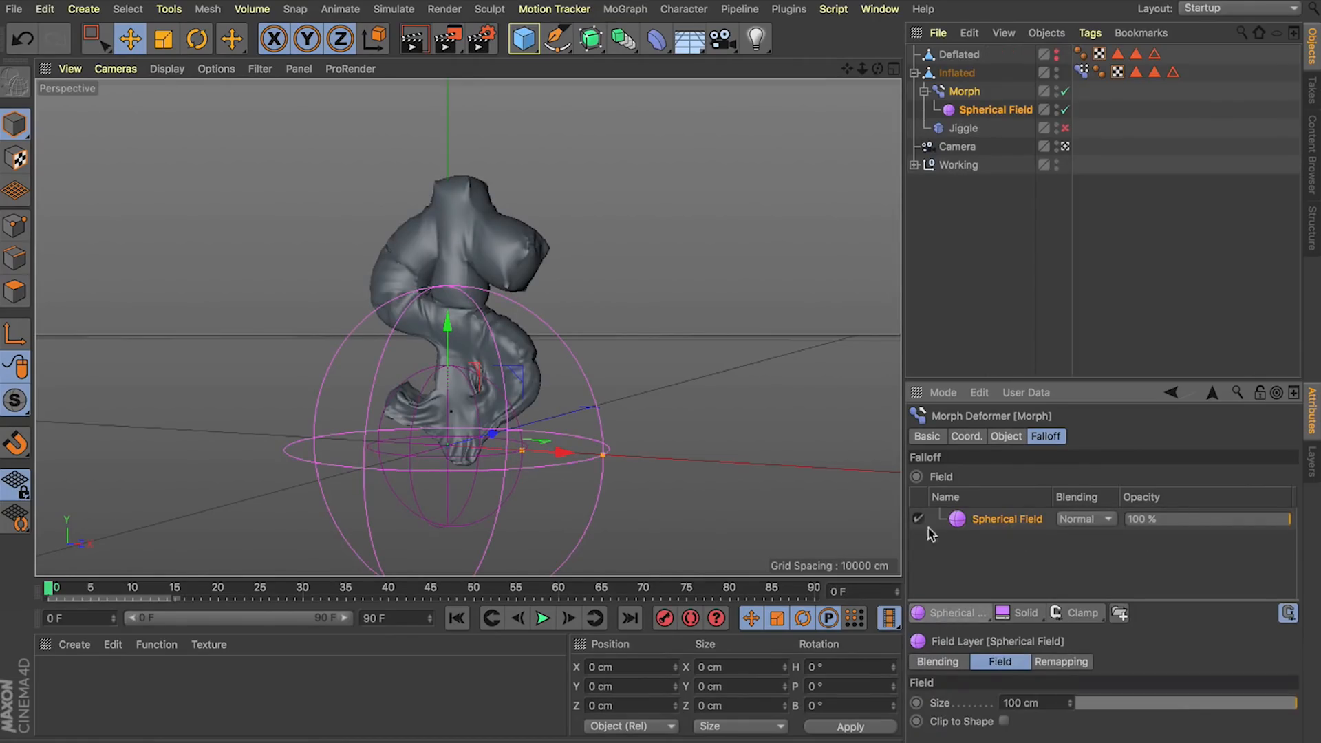
pyautogui.click(1065, 128)
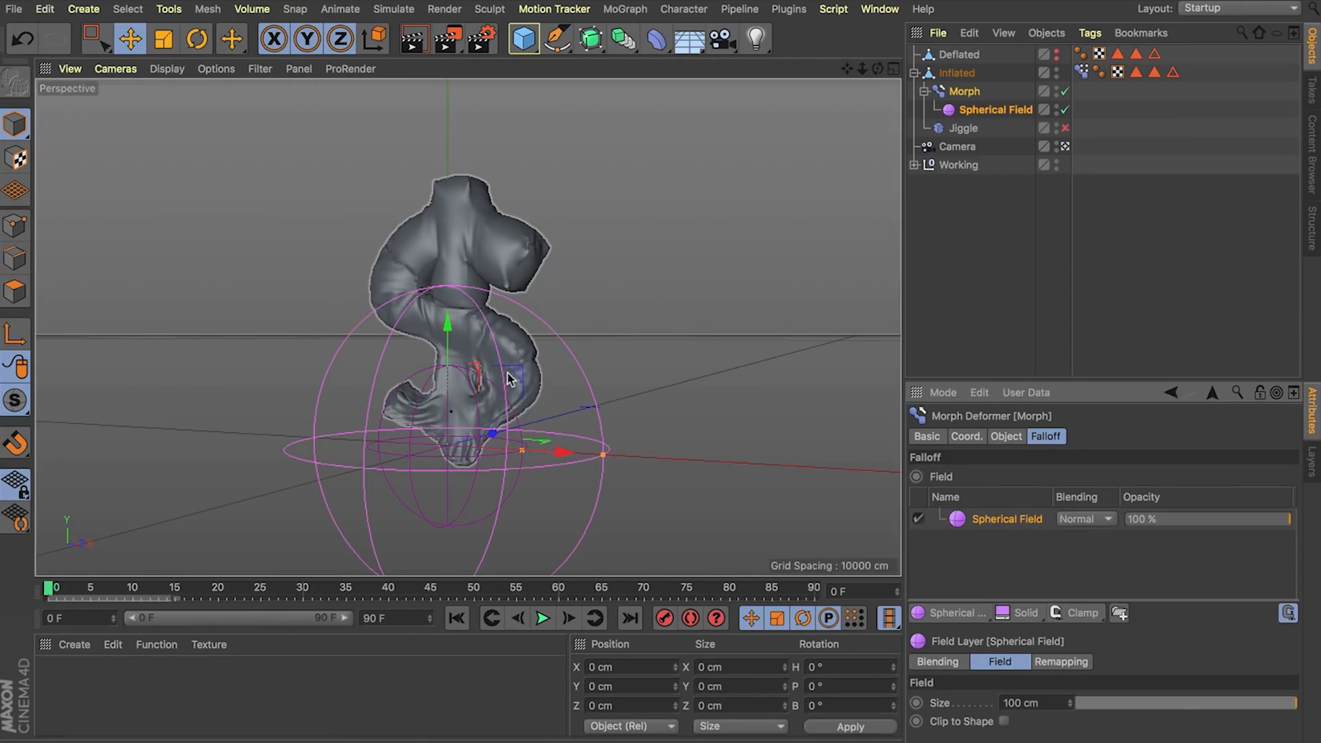
pyautogui.moveTo(447, 329)
pyautogui.mouseDown()
pyautogui.moveTo(454, 86)
pyautogui.moveTo(460, 309)
pyautogui.moveTo(530, 164)
pyautogui.moveTo(457, 162)
pyautogui.moveTo(454, 306)
pyautogui.mouseUp()
pyautogui.moveTo(478, 233); pyautogui.dragTo(453, 202)
pyautogui.moveTo(602, 313); pyautogui.dragTo(495, 307)
pyautogui.moveTo(573, 209); pyautogui.dragTo(532, 165)
# Invert the Spherical Field's remapping.
pyautogui.click(989, 112)
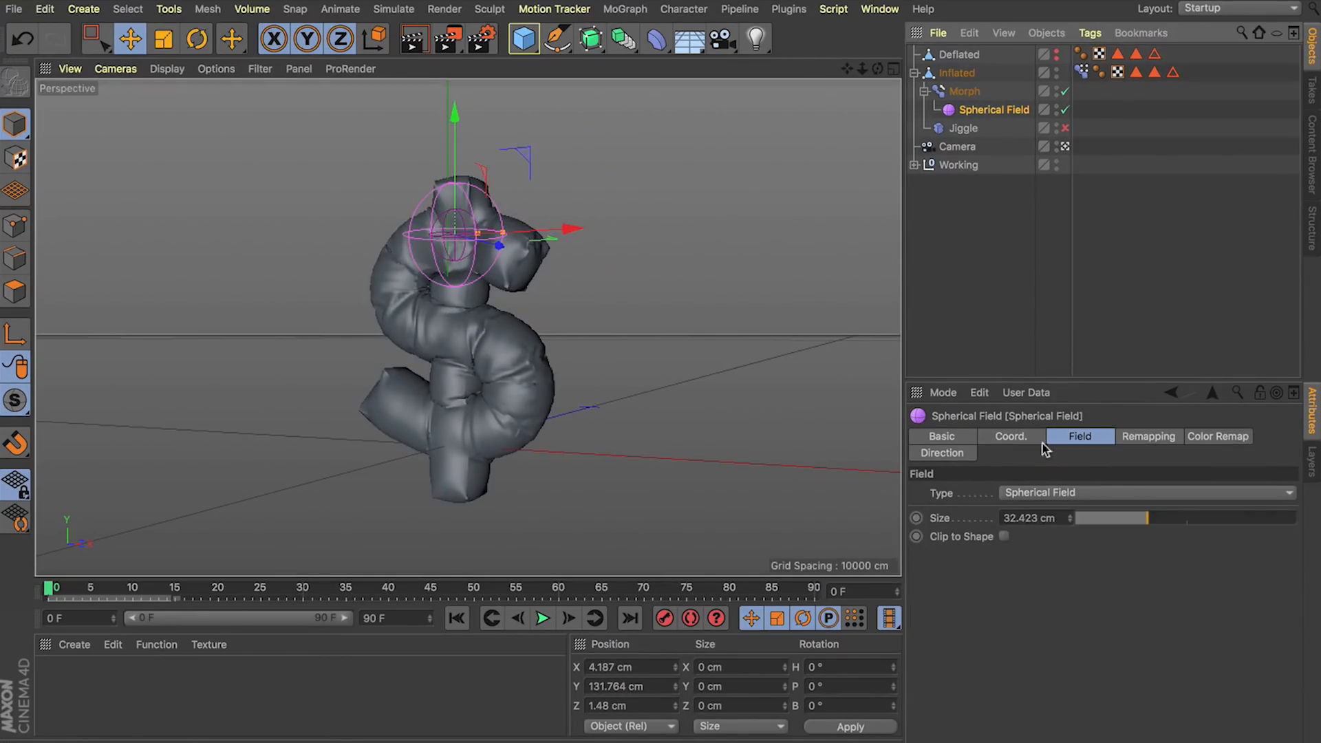
pyautogui.click(1163, 440)
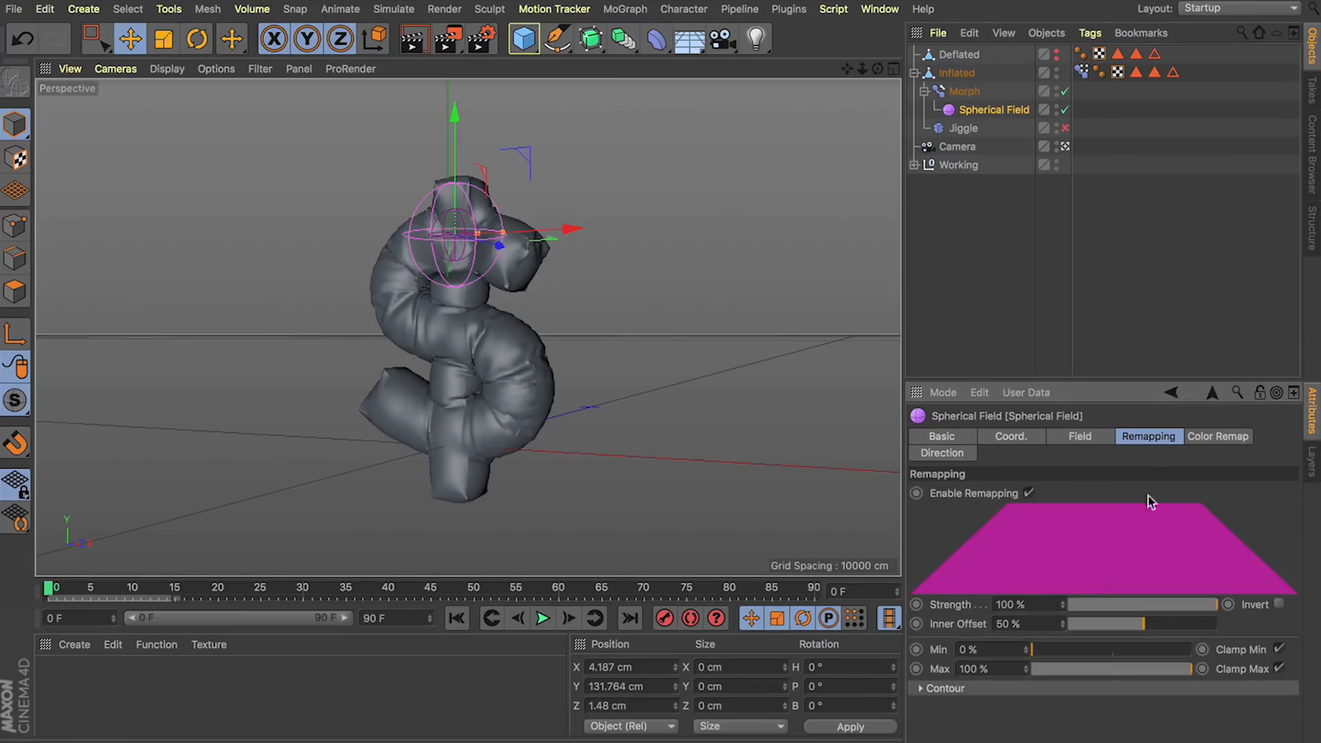
pyautogui.click(1279, 605)
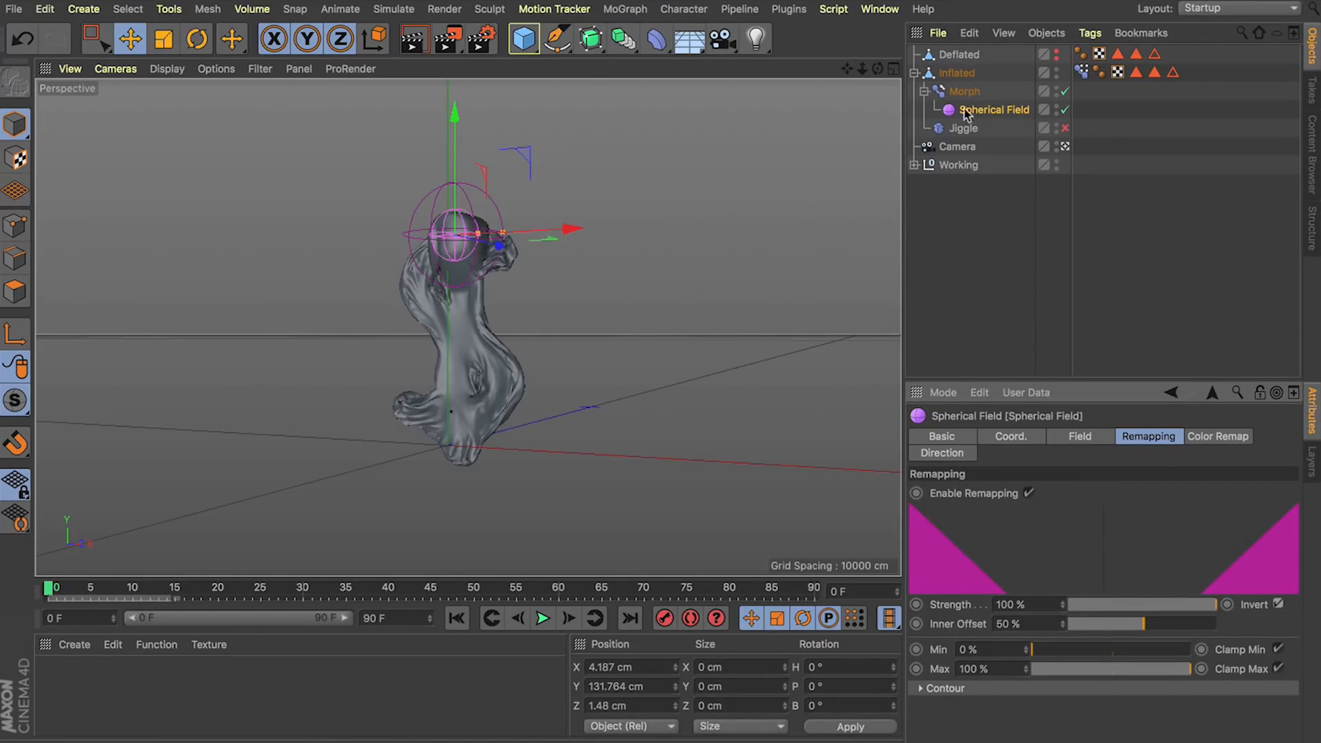
# Enlarge the Spherical Field and move it down over the middle of the dollar sign, and delete it.
pyautogui.moveTo(520, 162); pyautogui.dragTo(547, 222)
pyautogui.press('t')
pyautogui.moveTo(610, 339); pyautogui.dragTo(819, 172)
pyautogui.press('e')
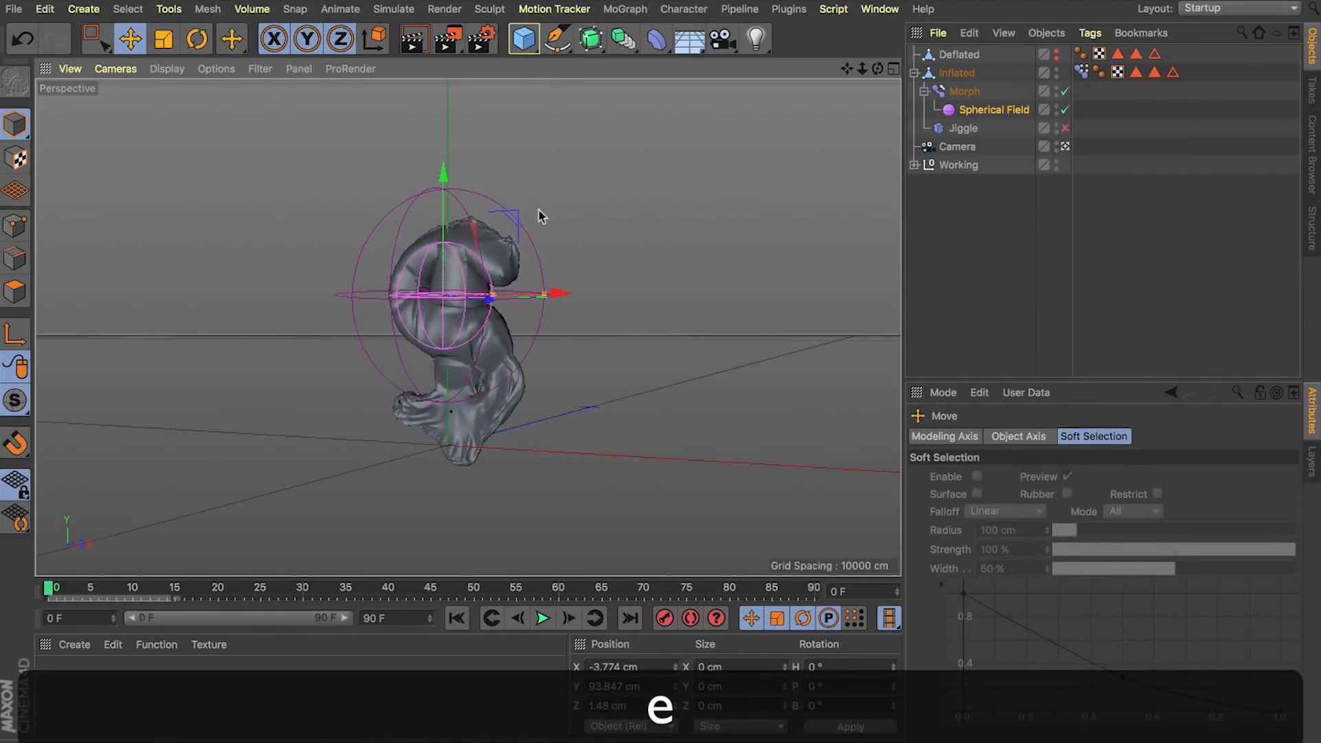
pyautogui.moveTo(502, 227); pyautogui.dragTo(508, 262)
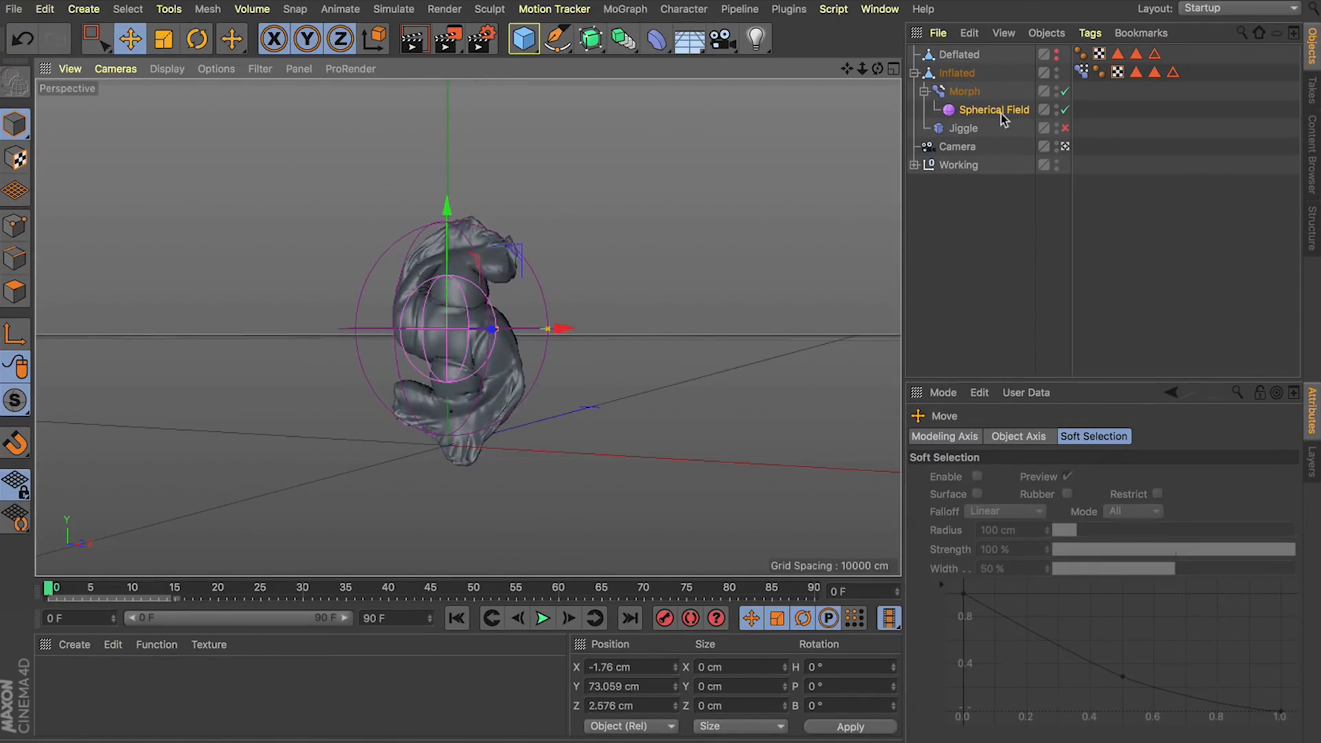
pyautogui.click(1001, 114)
pyautogui.press('BackSpace')
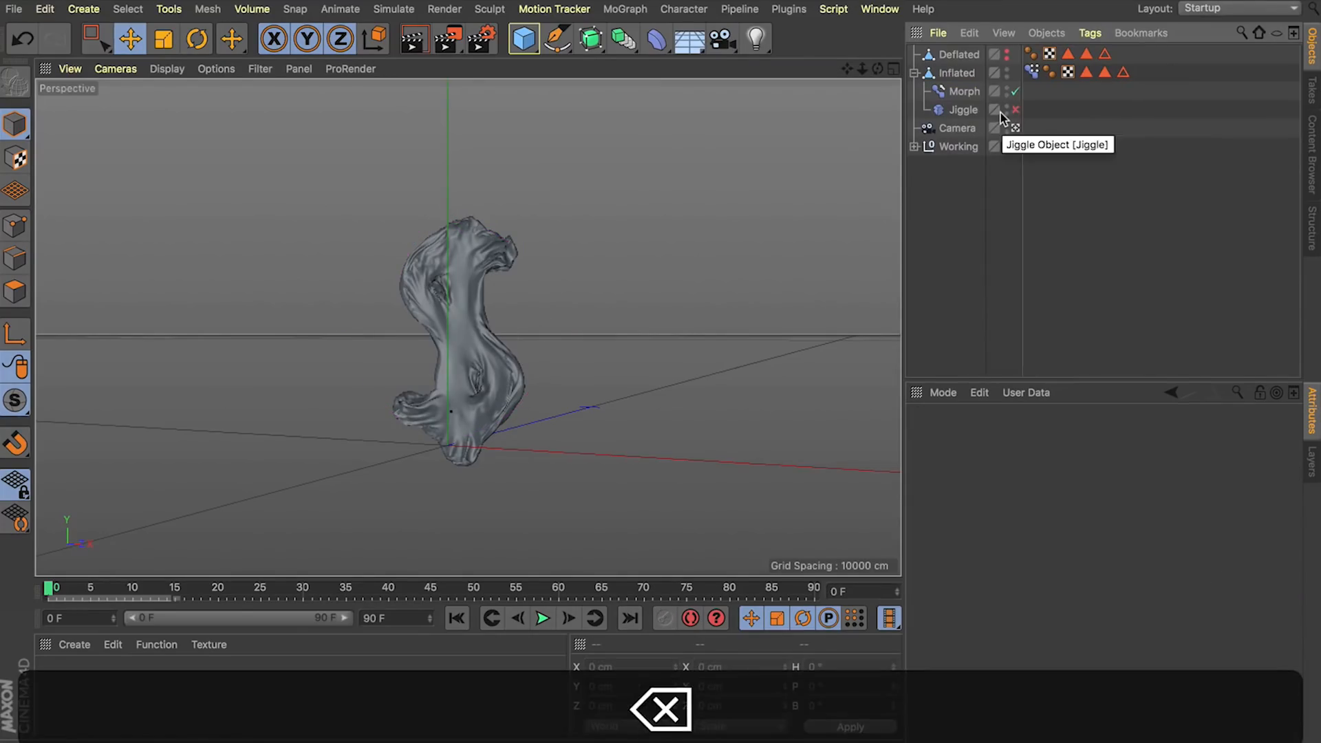
# Add a Y+ Linear Field about 32 cm long to the Morph deformer's falloff, keyframed at frame 0 below the mesh at Y about -72 cm.
pyautogui.click(962, 91)
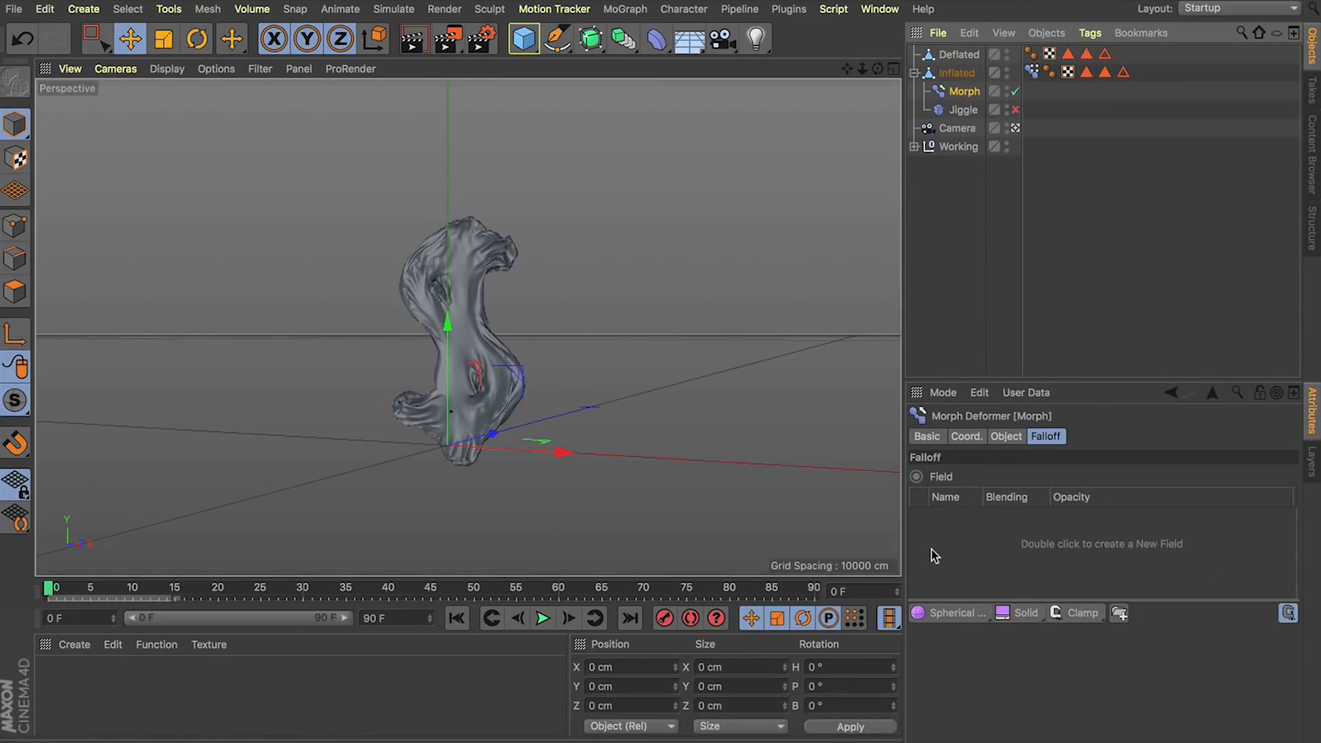
pyautogui.moveTo(953, 613); pyautogui.dragTo(960, 542)
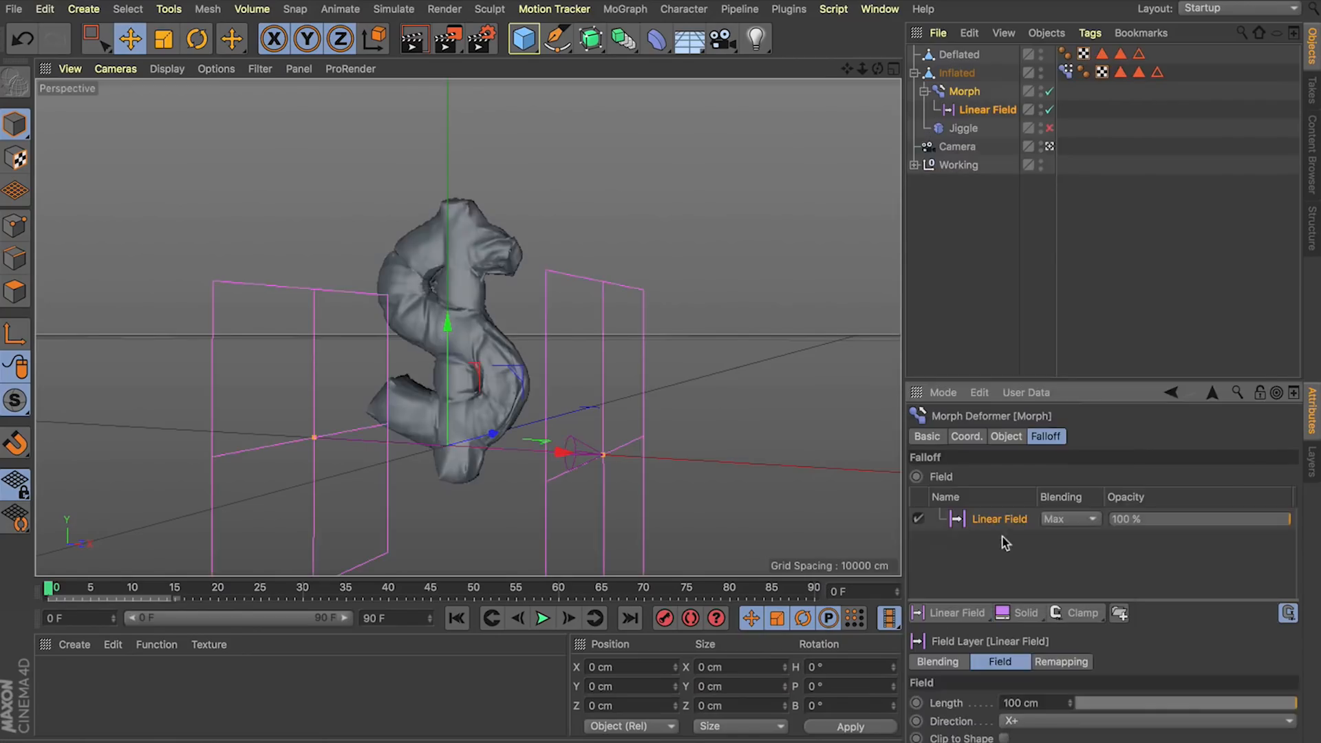
pyautogui.click(1048, 722)
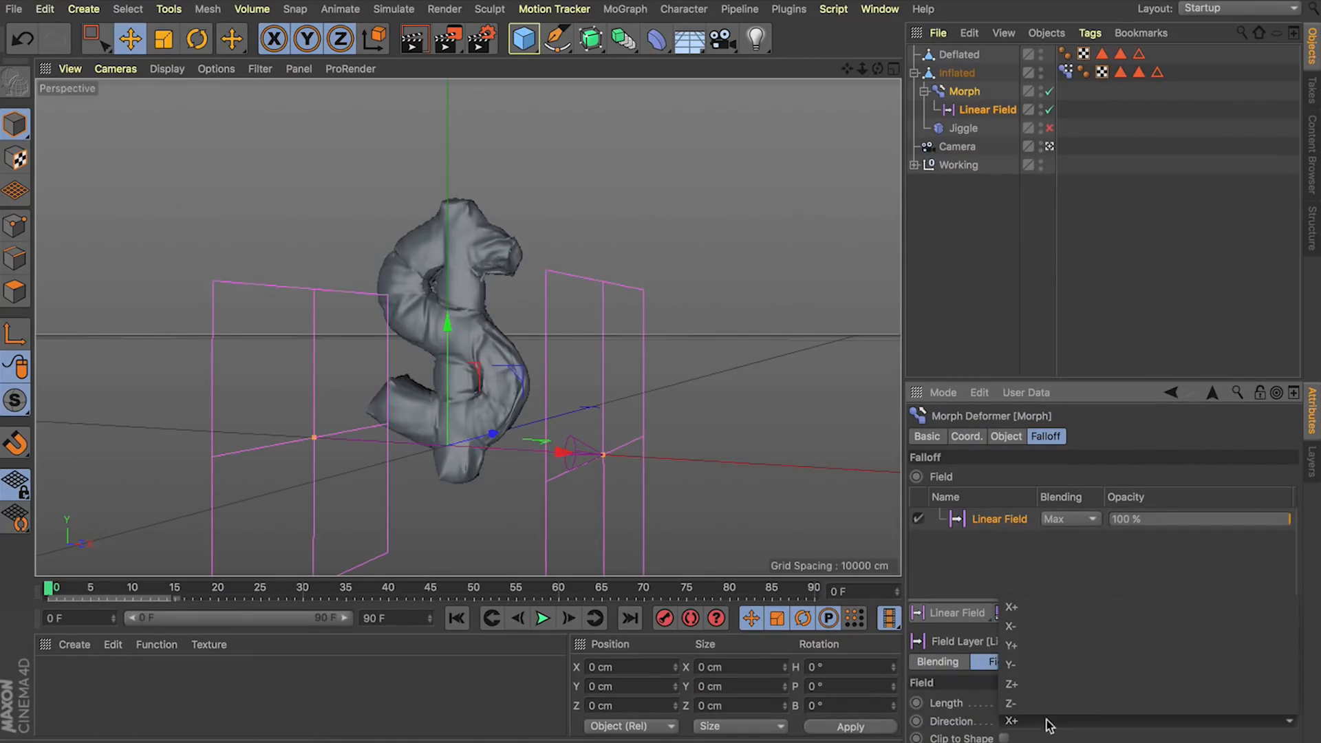
pyautogui.click(1023, 643)
pyautogui.moveTo(448, 323); pyautogui.dragTo(524, 416)
pyautogui.moveTo(447, 362)
pyautogui.mouseDown()
pyautogui.moveTo(448, 474)
pyautogui.moveTo(447, 117)
pyautogui.moveTo(437, 185)
pyautogui.moveTo(448, 462)
pyautogui.mouseUp()
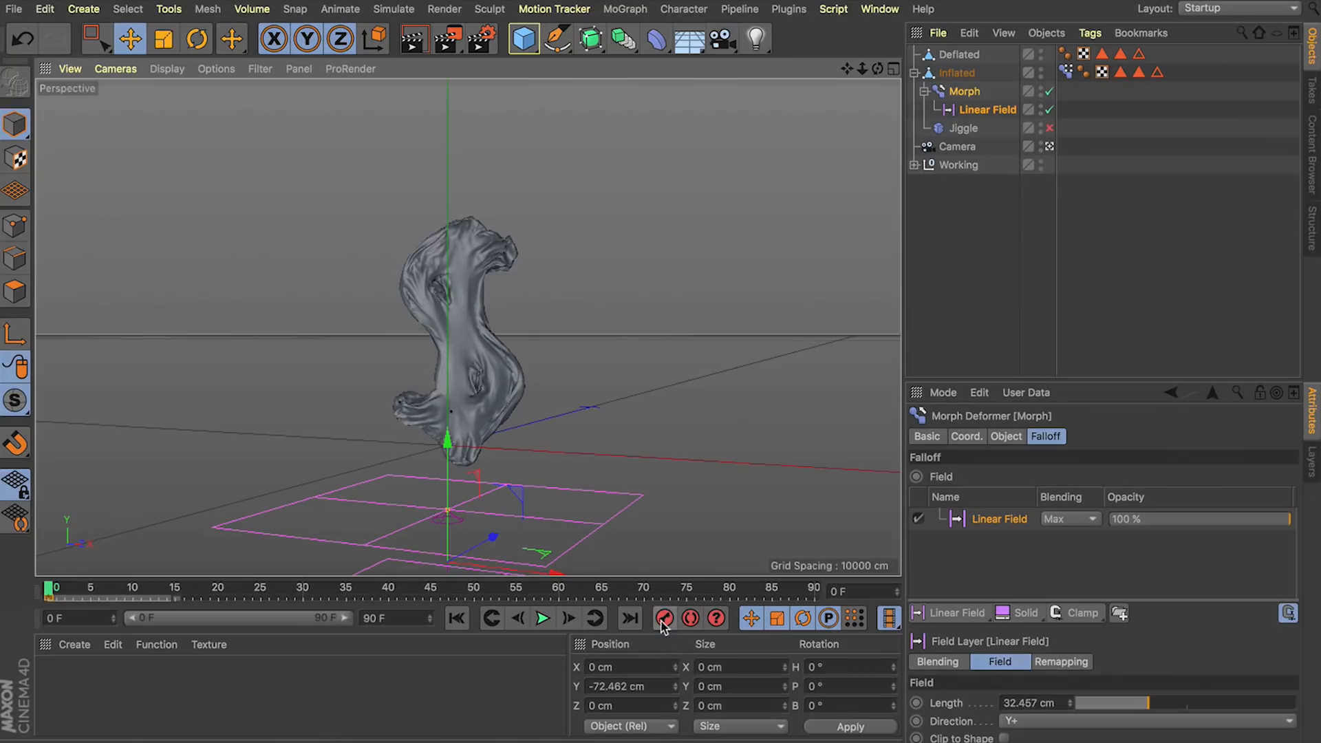
# Keyframe the Linear Field at frame 15, raised above the mesh to Y about 226 cm.
pyautogui.click(150, 592)
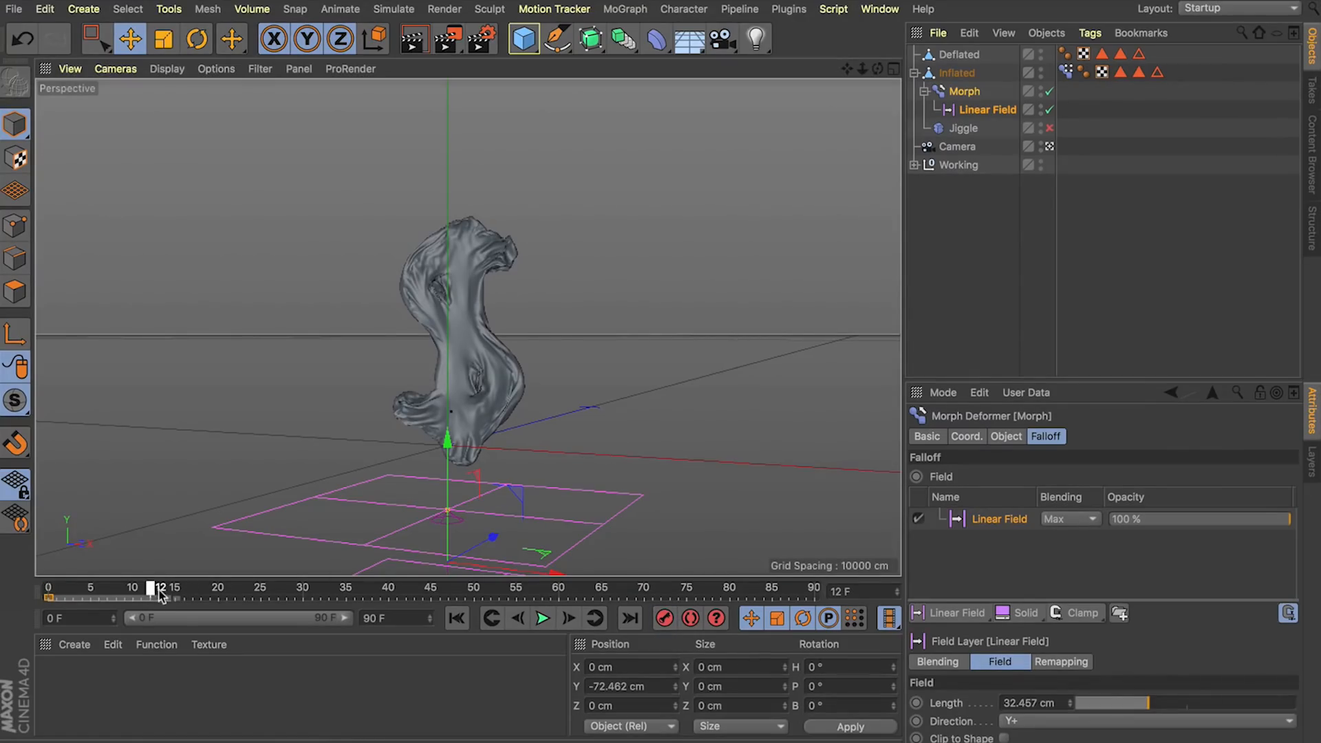
pyautogui.moveTo(159, 593); pyautogui.dragTo(175, 591)
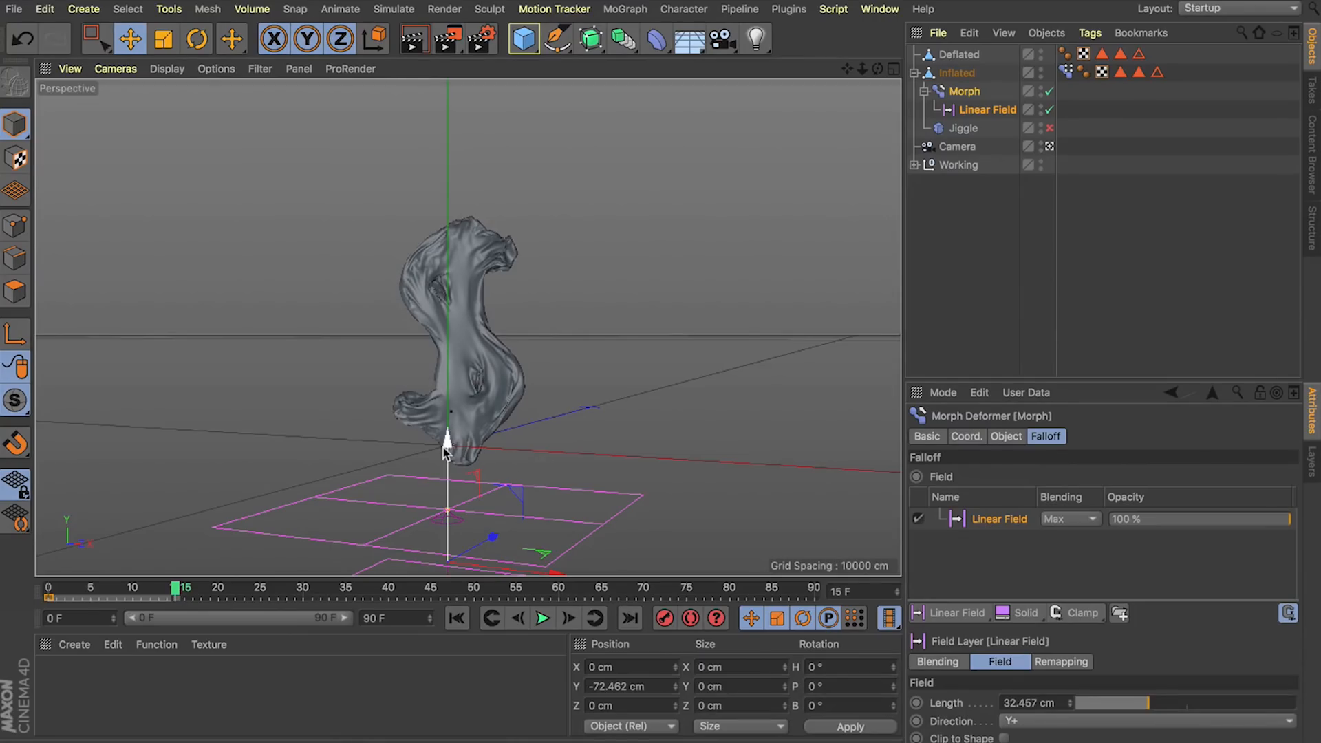
pyautogui.moveTo(443, 448); pyautogui.dragTo(451, 322)
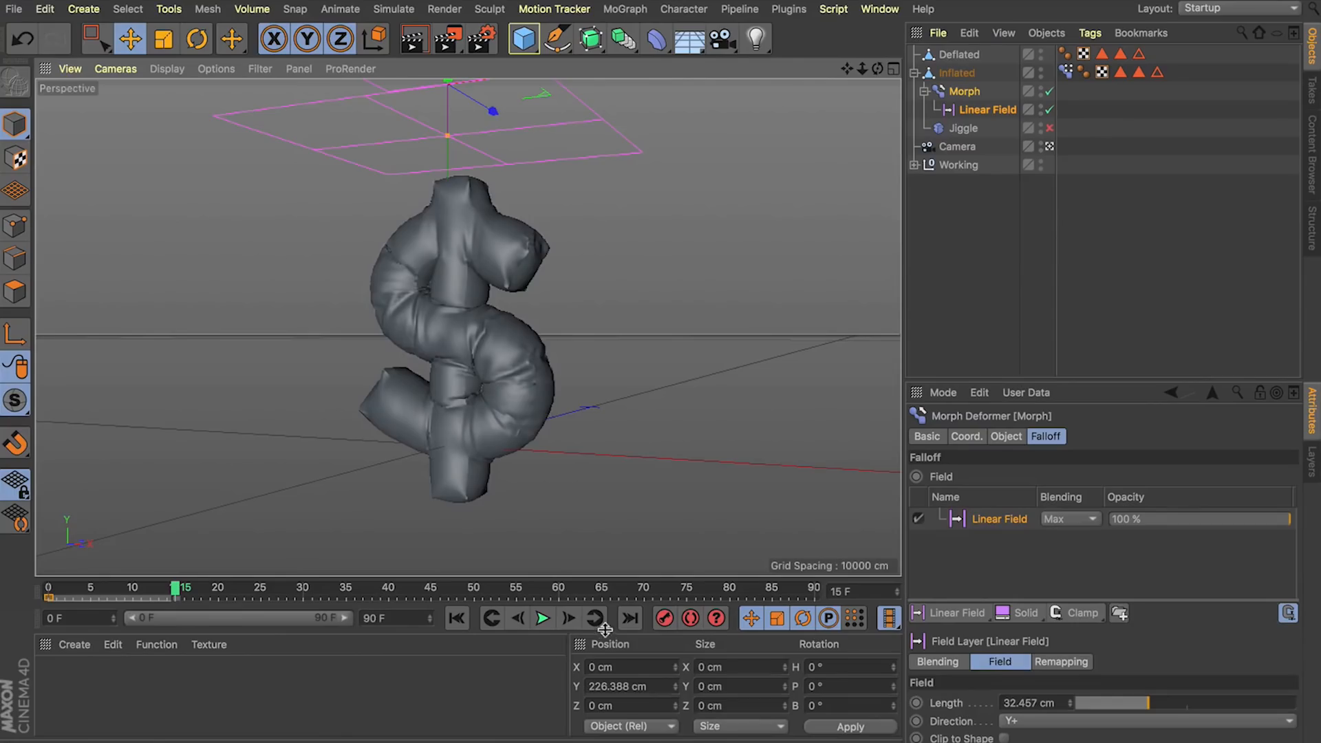
# Play the Linear Field inflation from the start and stop playback.
pyautogui.hotkey('shift', 'f')
pyautogui.click(542, 618)
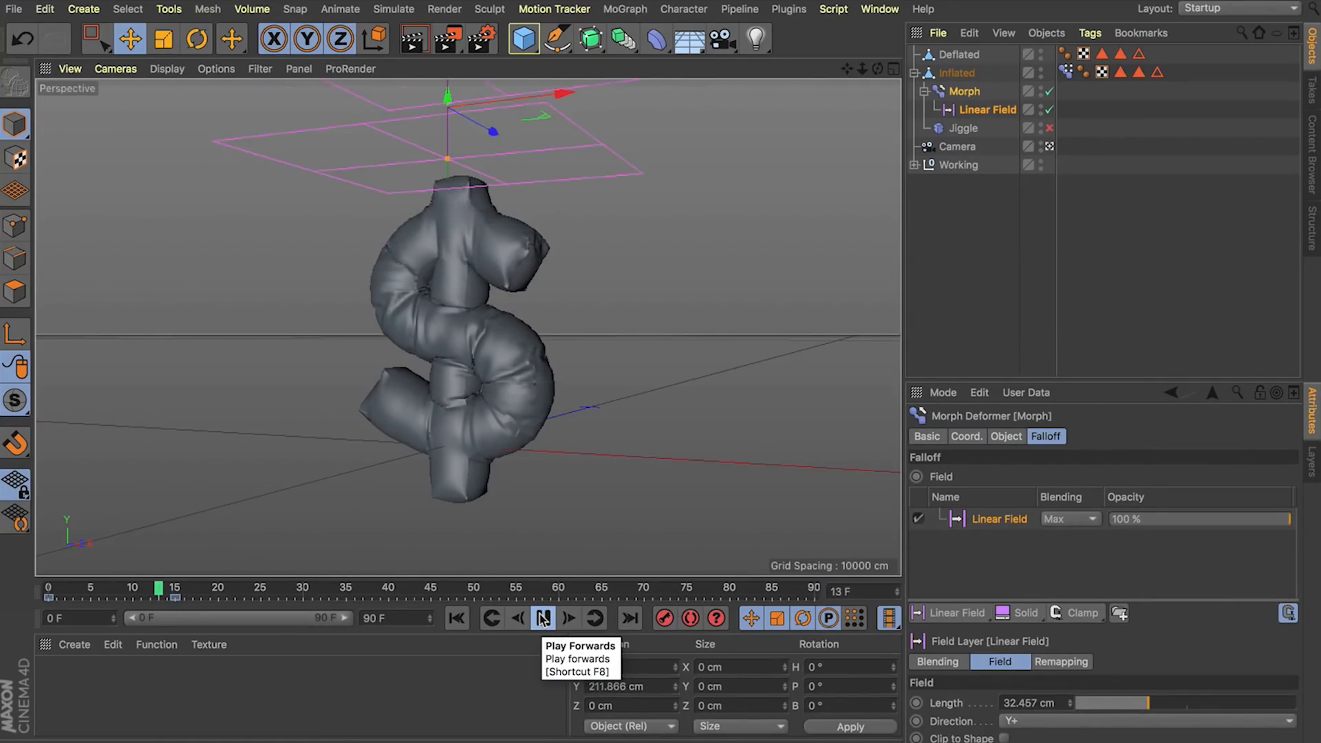
pyautogui.click(543, 618)
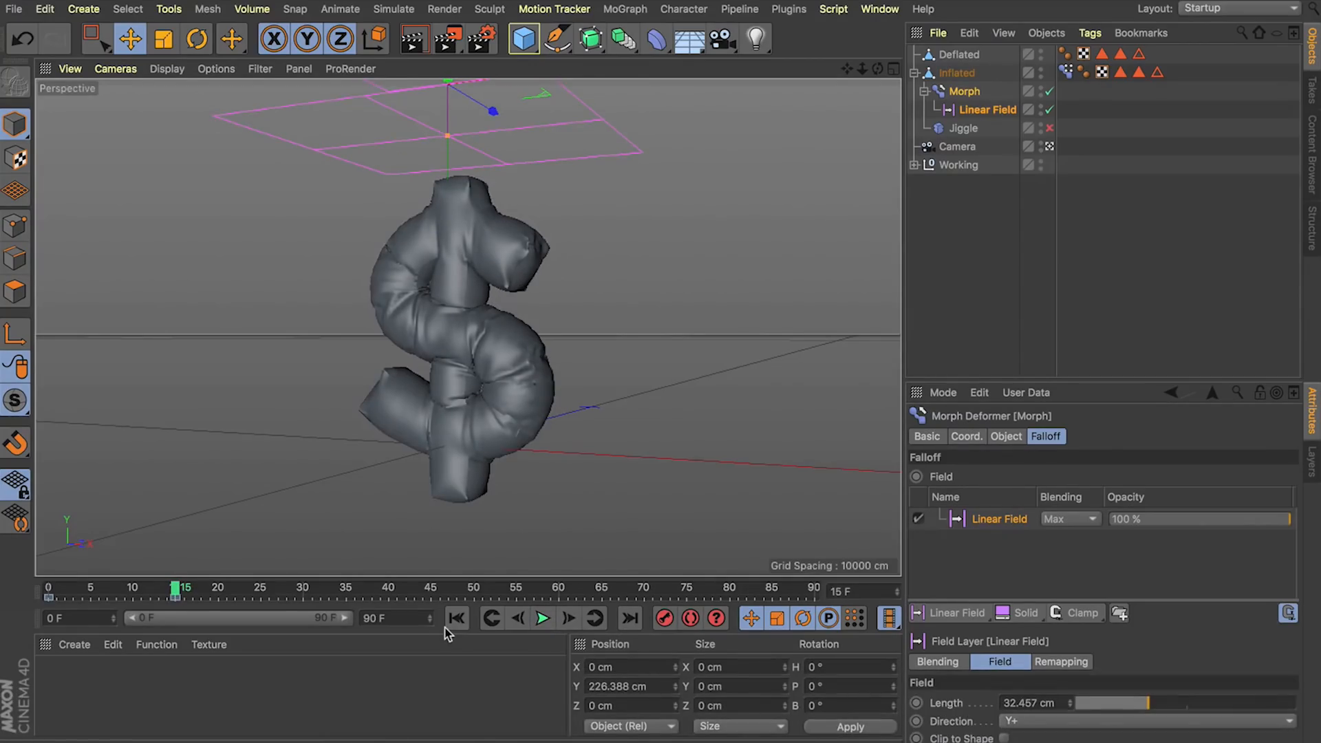
# Enable the Jiggle deformer and play the inflation from frame 0, stopping after the balloon has filled.
pyautogui.click(1049, 129)
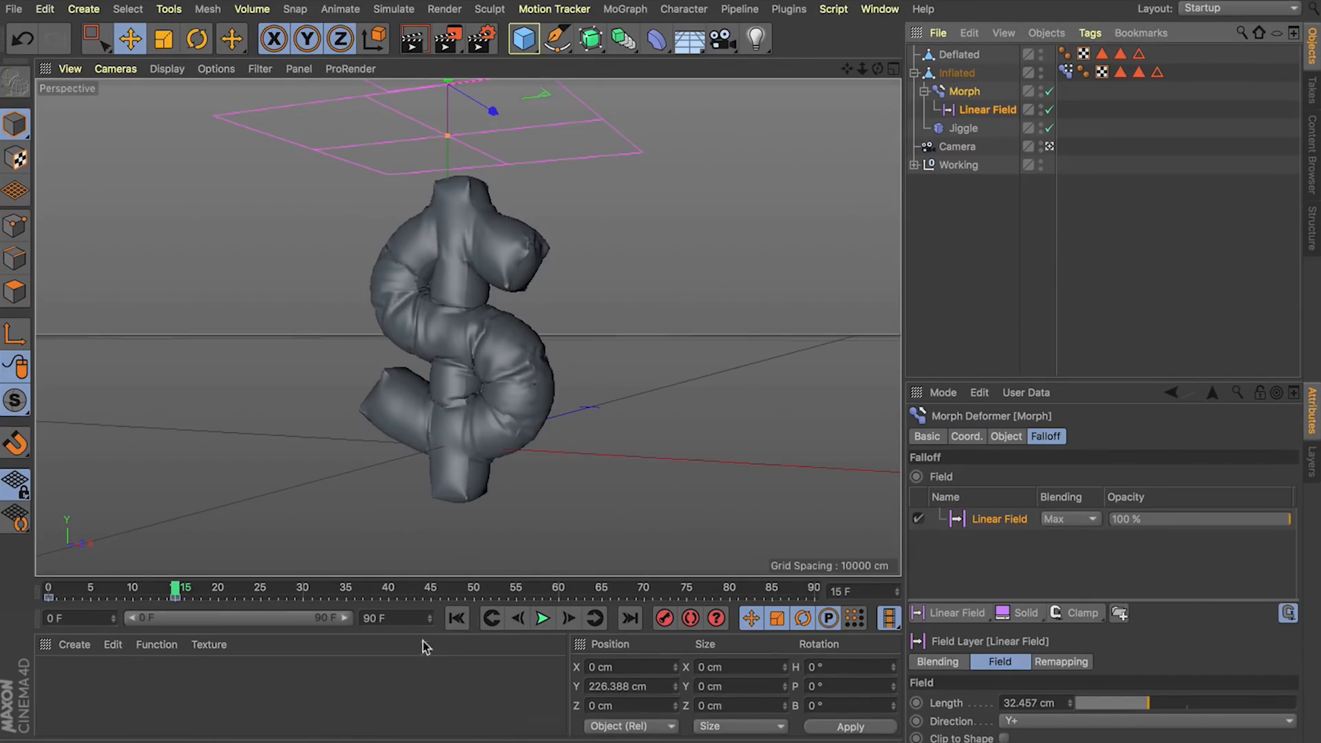
pyautogui.click(456, 619)
pyautogui.click(543, 619)
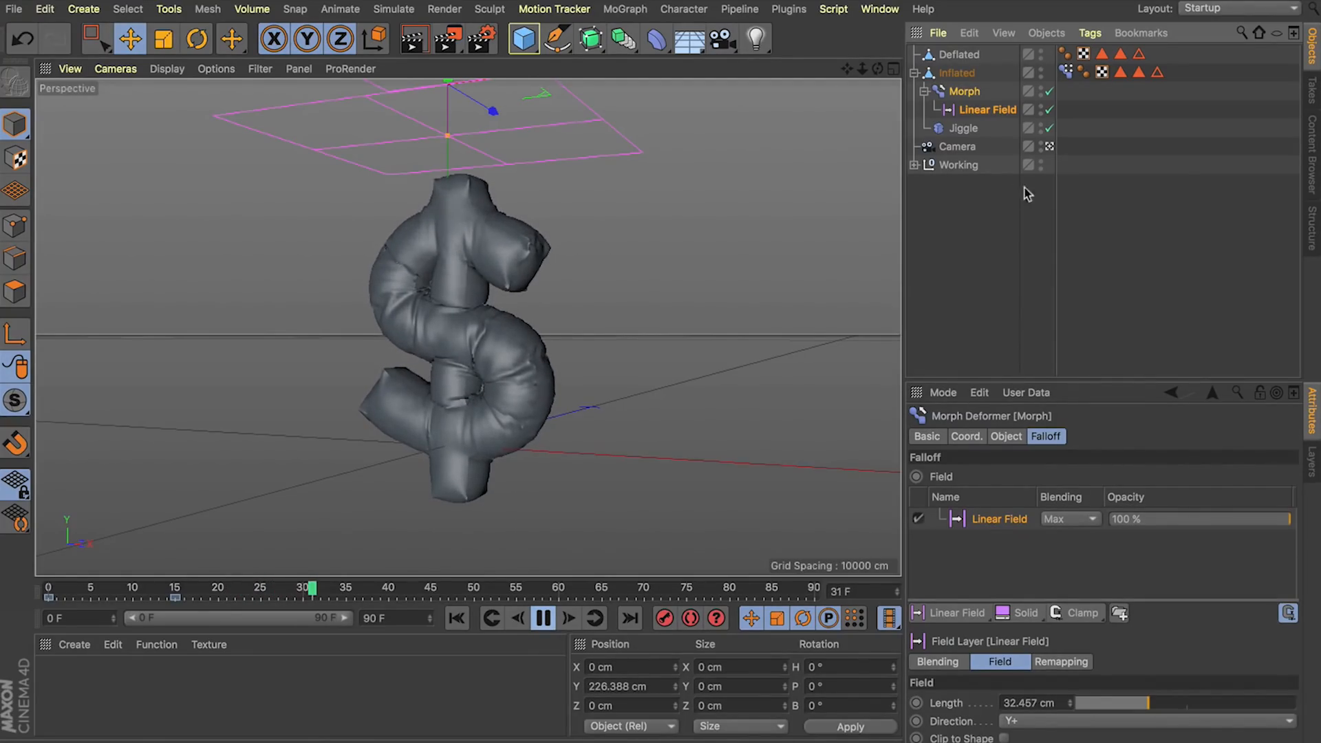
pyautogui.press('Escape')
# Place the Inflated mesh under a new Subdivision Surface and clear the selection.
pyautogui.click(950, 74)
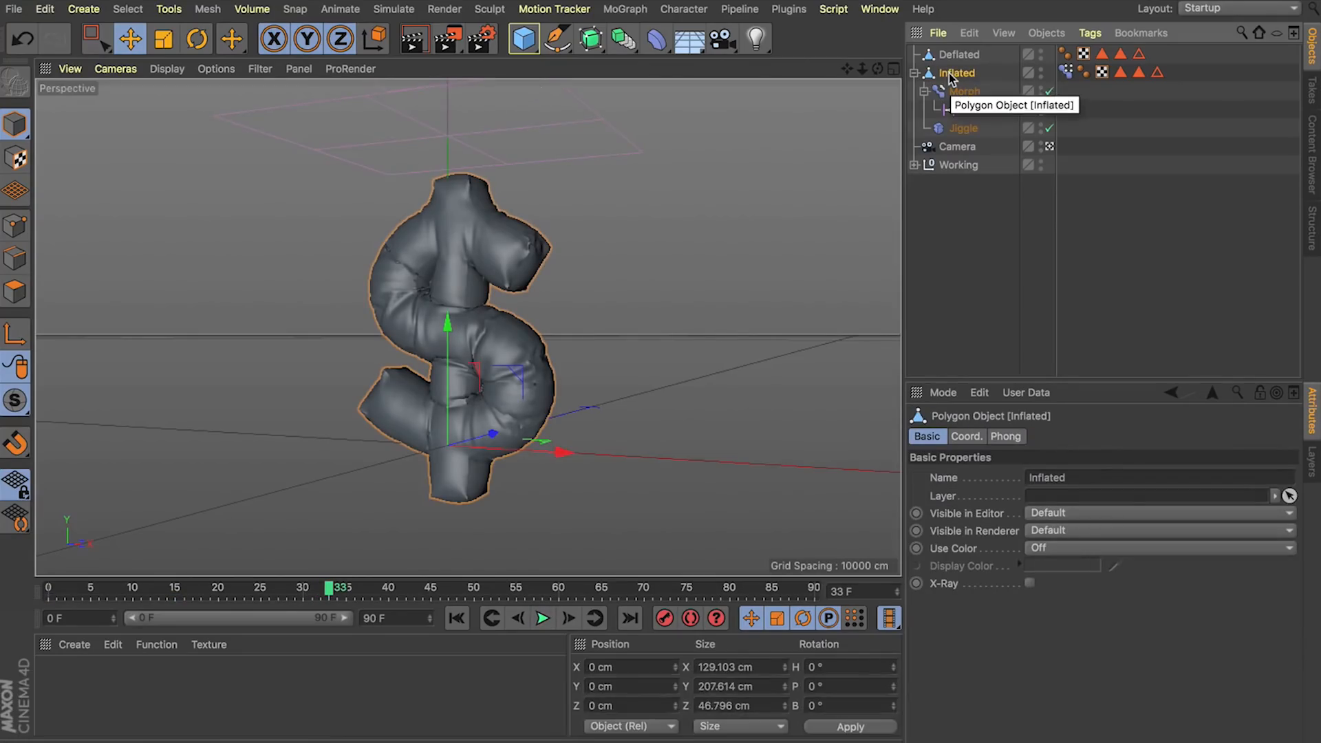
pyautogui.keyDown('alt'); pyautogui.click(592, 40); pyautogui.keyUp('alt')
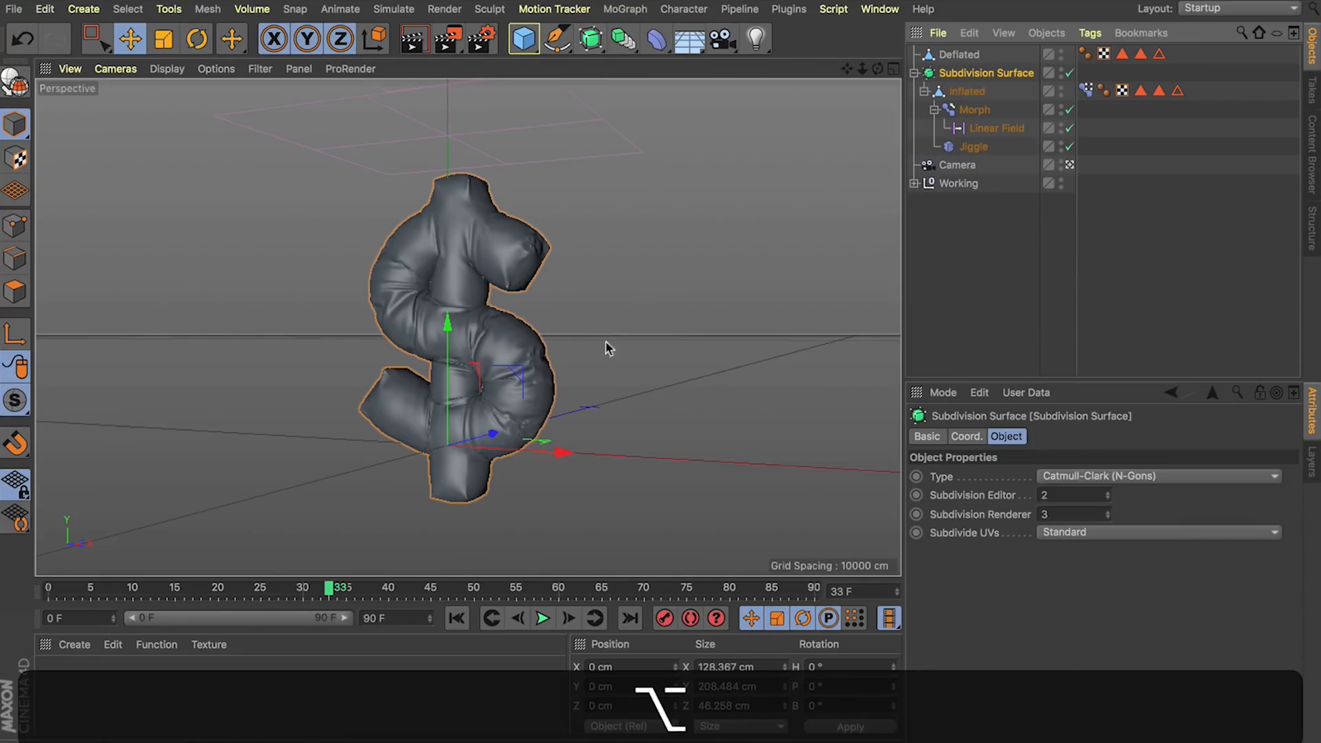
pyautogui.click(995, 265)
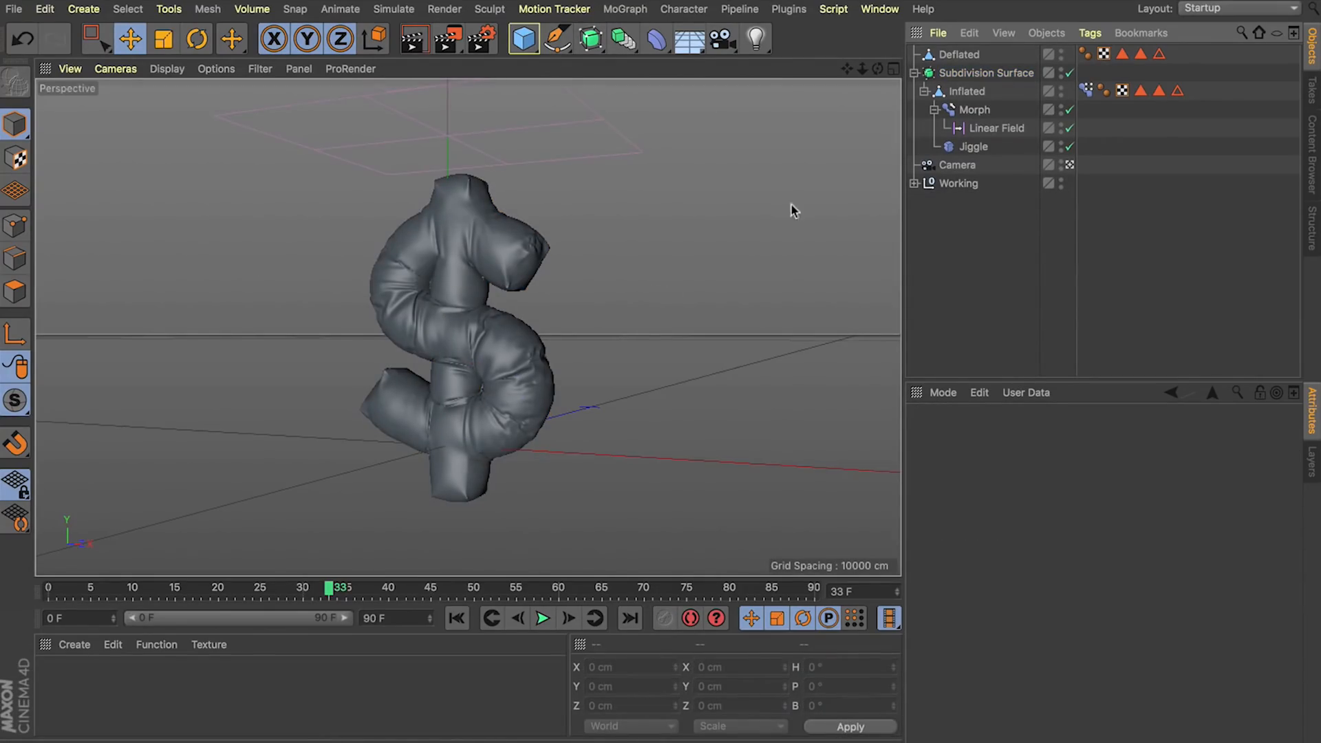
# Return to frame 0 and add a Plane primitive with its orientation set to +Z.
pyautogui.moveTo(877, 68); pyautogui.dragTo(576, 375)
pyautogui.click(456, 618)
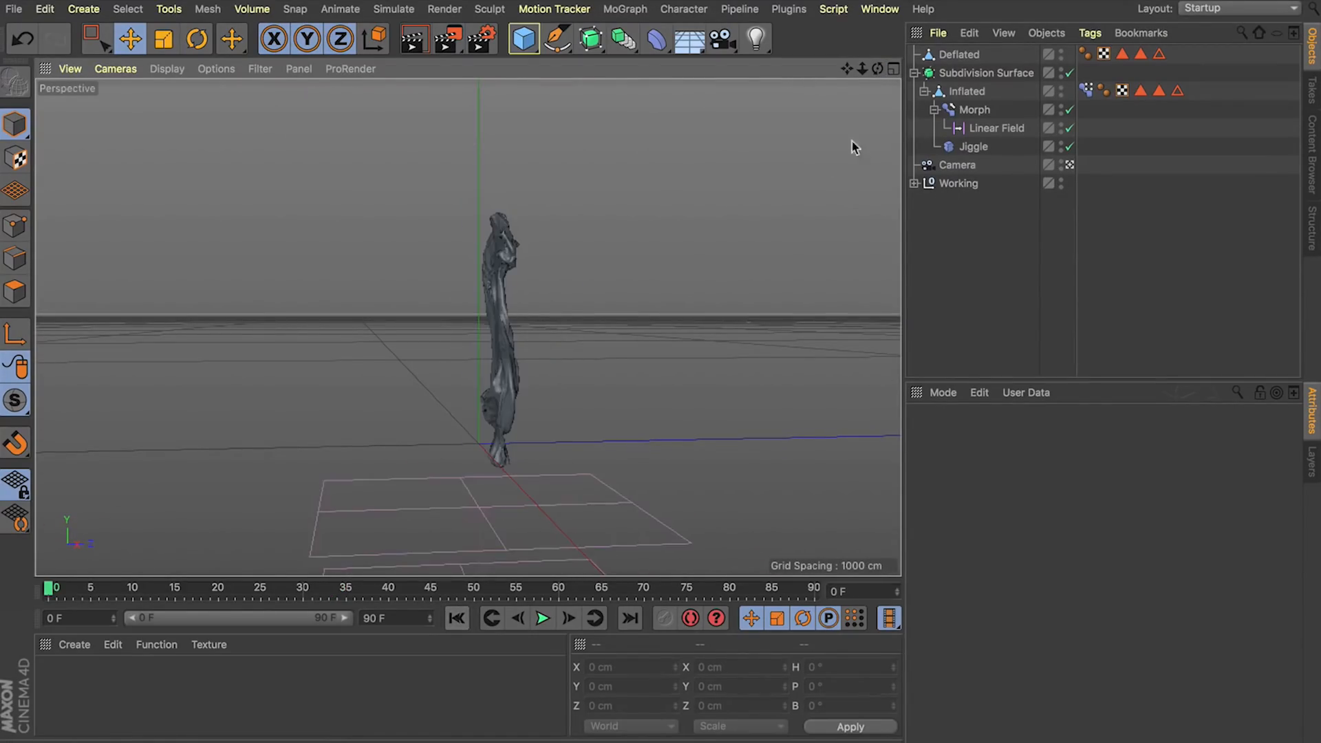
pyautogui.moveTo(879, 69); pyautogui.dragTo(978, 120)
pyautogui.moveTo(523, 38); pyautogui.dragTo(692, 96)
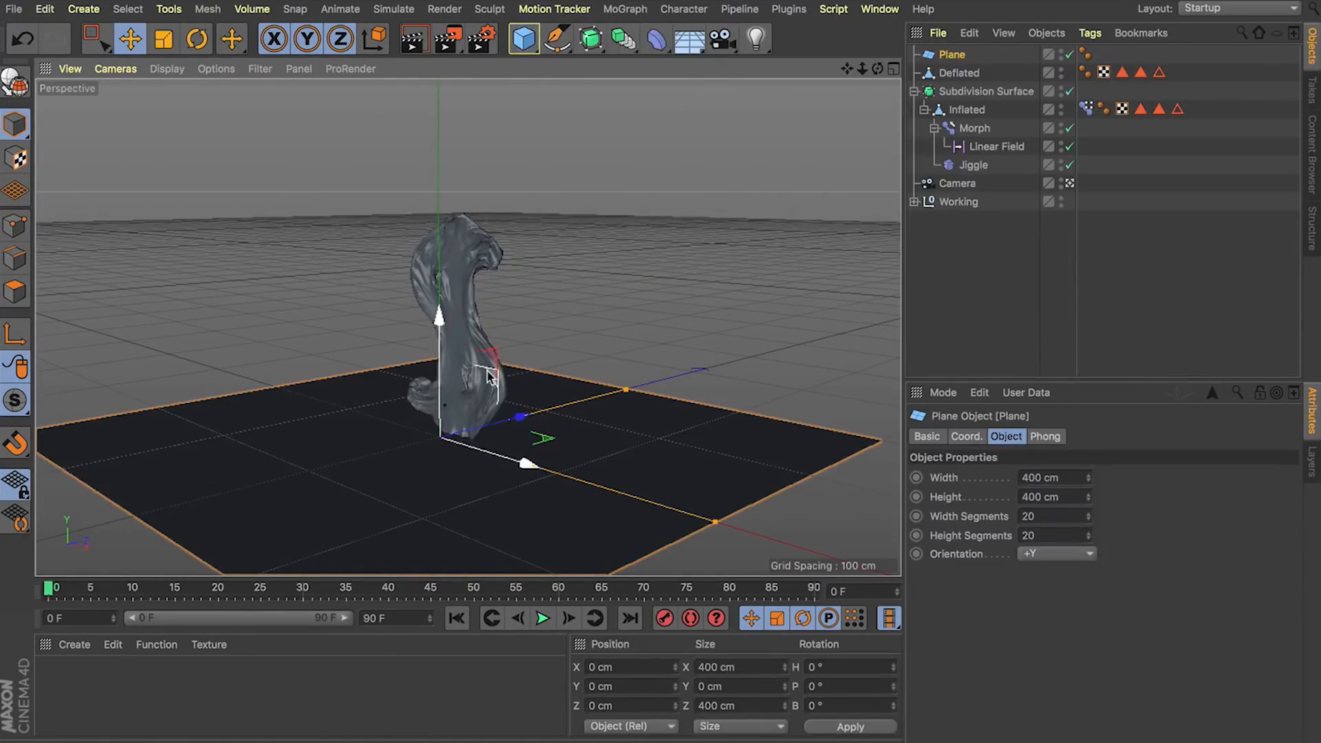
pyautogui.click(1062, 555)
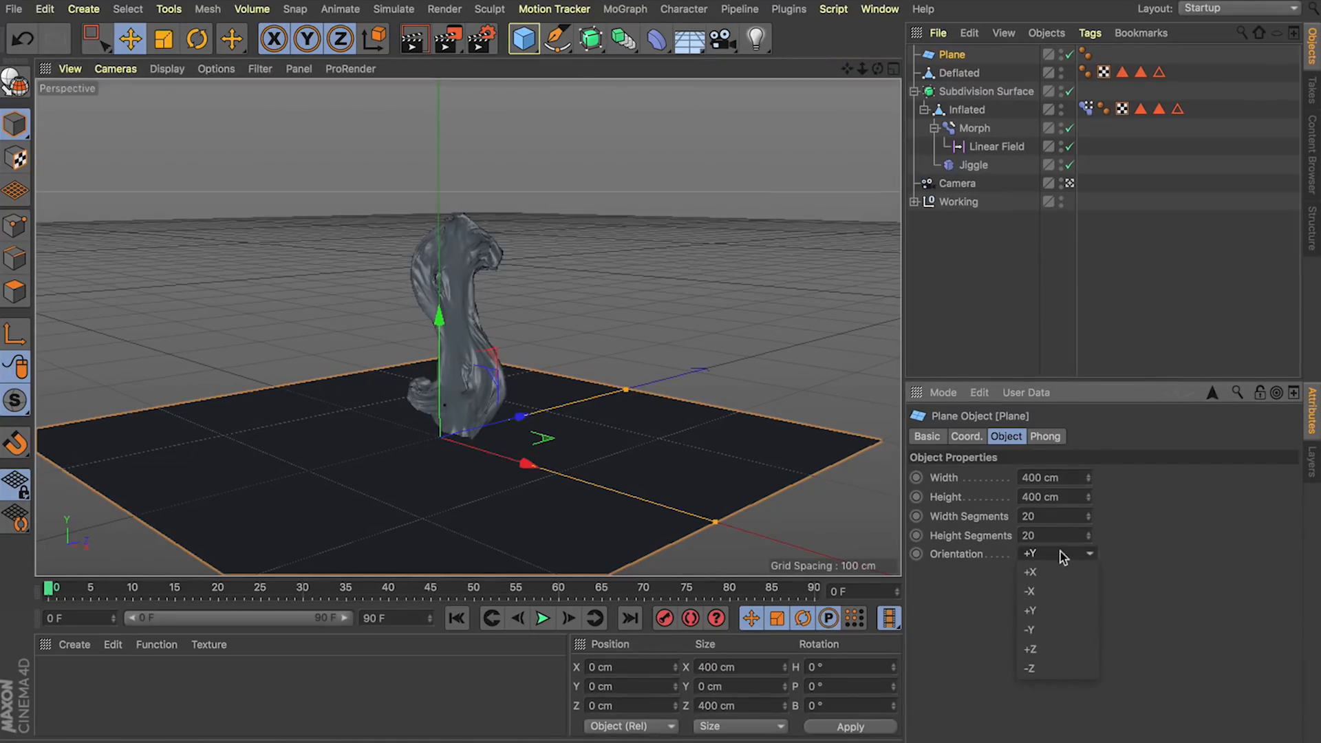
pyautogui.click(1038, 651)
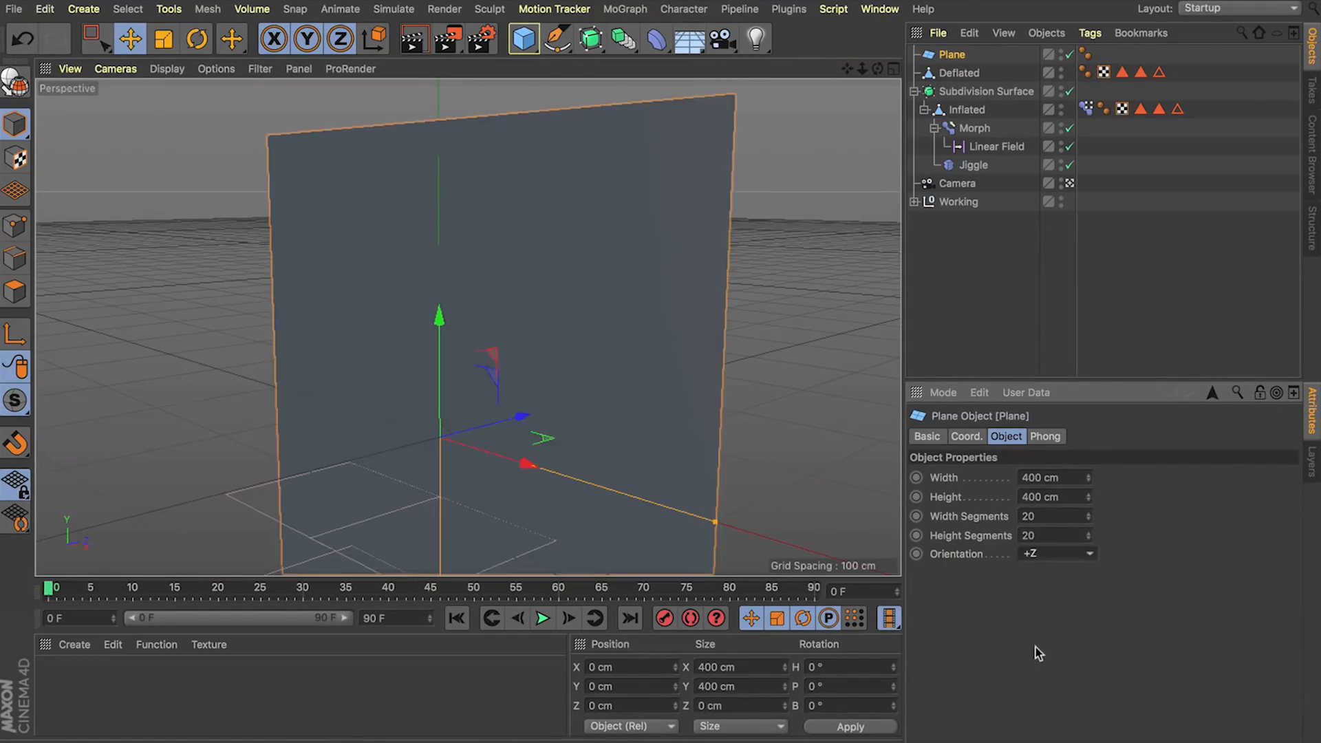
# Move the Plane back along Z to about 20.8 cm so it stands just behind the deflated balloon.
pyautogui.moveTo(484, 420)
pyautogui.mouseDown()
pyautogui.moveTo(454, 440)
pyautogui.moveTo(598, 290)
pyautogui.mouseUp()
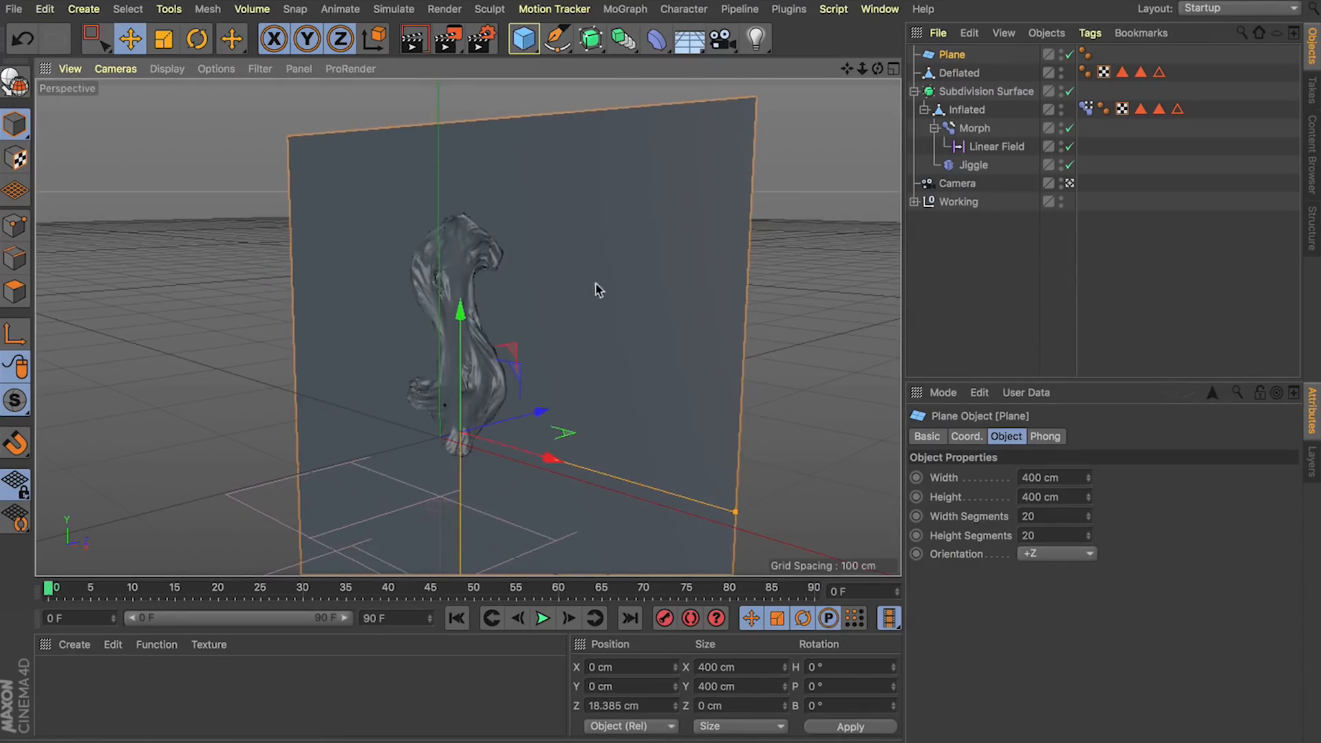
pyautogui.click(895, 69)
pyautogui.press('s')
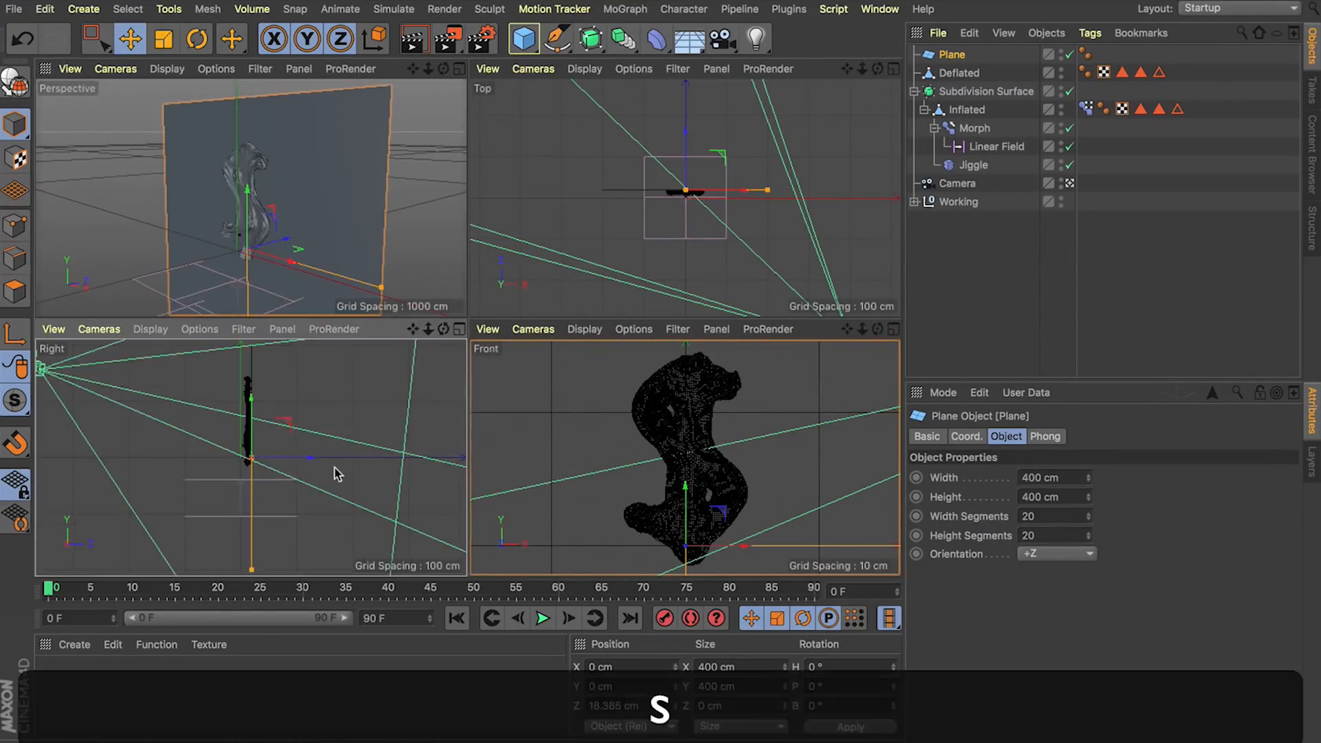
pyautogui.scroll(5, 253, 443)
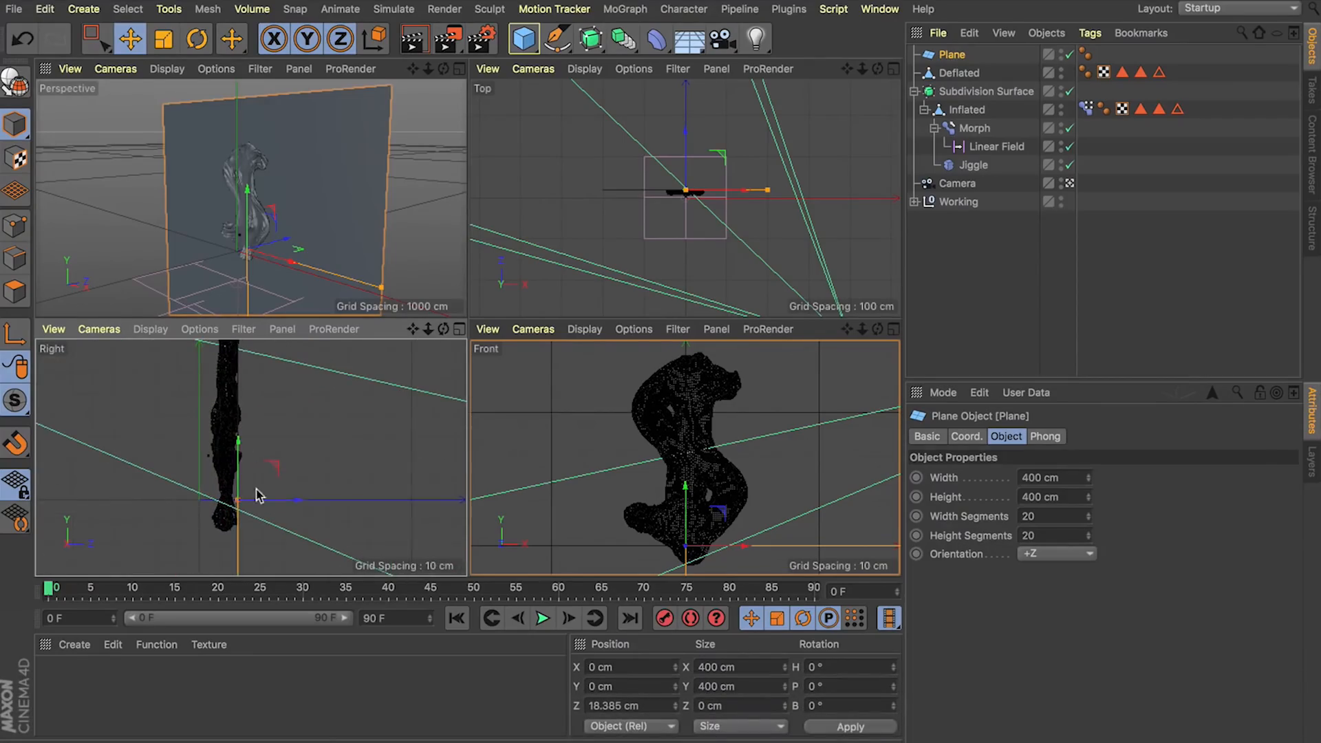
pyautogui.moveTo(262, 494); pyautogui.dragTo(265, 495)
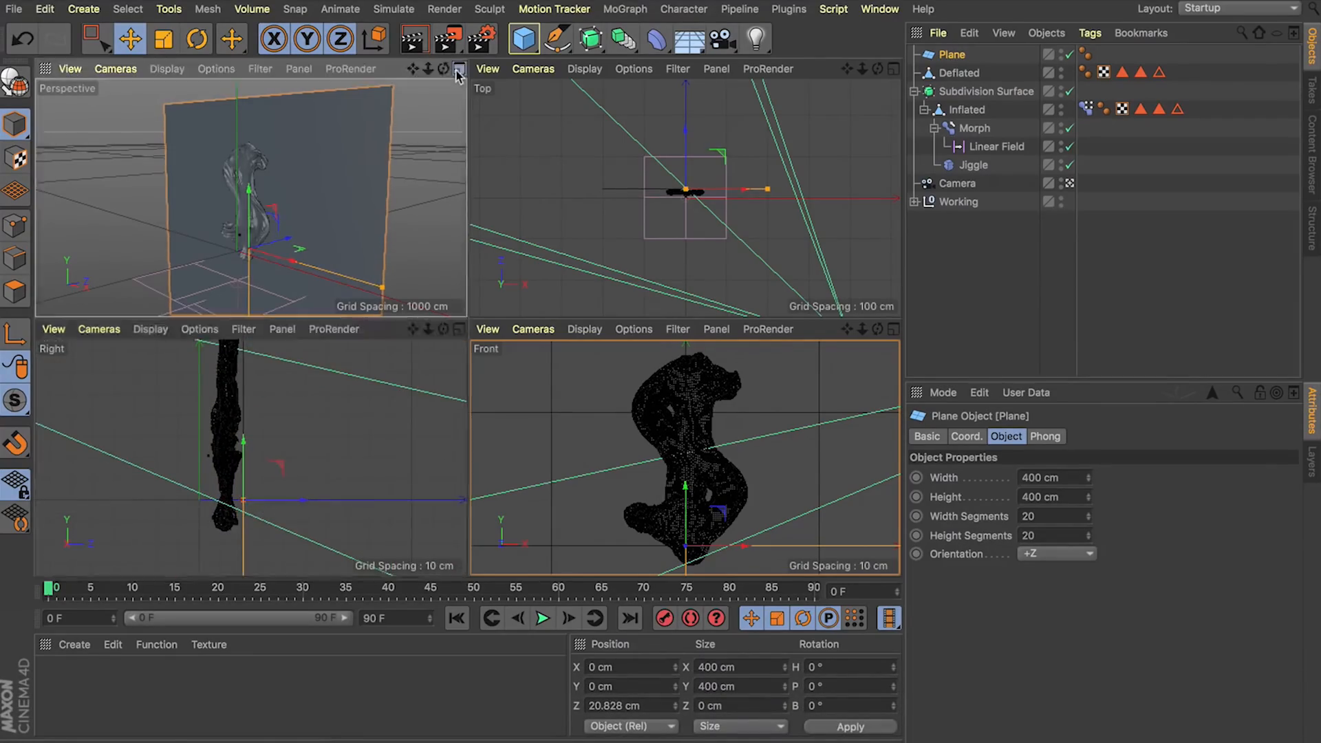
pyautogui.click(459, 68)
# Set the Camera's X, Y and Z position to 0 cm.
pyautogui.moveTo(878, 69); pyautogui.dragTo(882, 76)
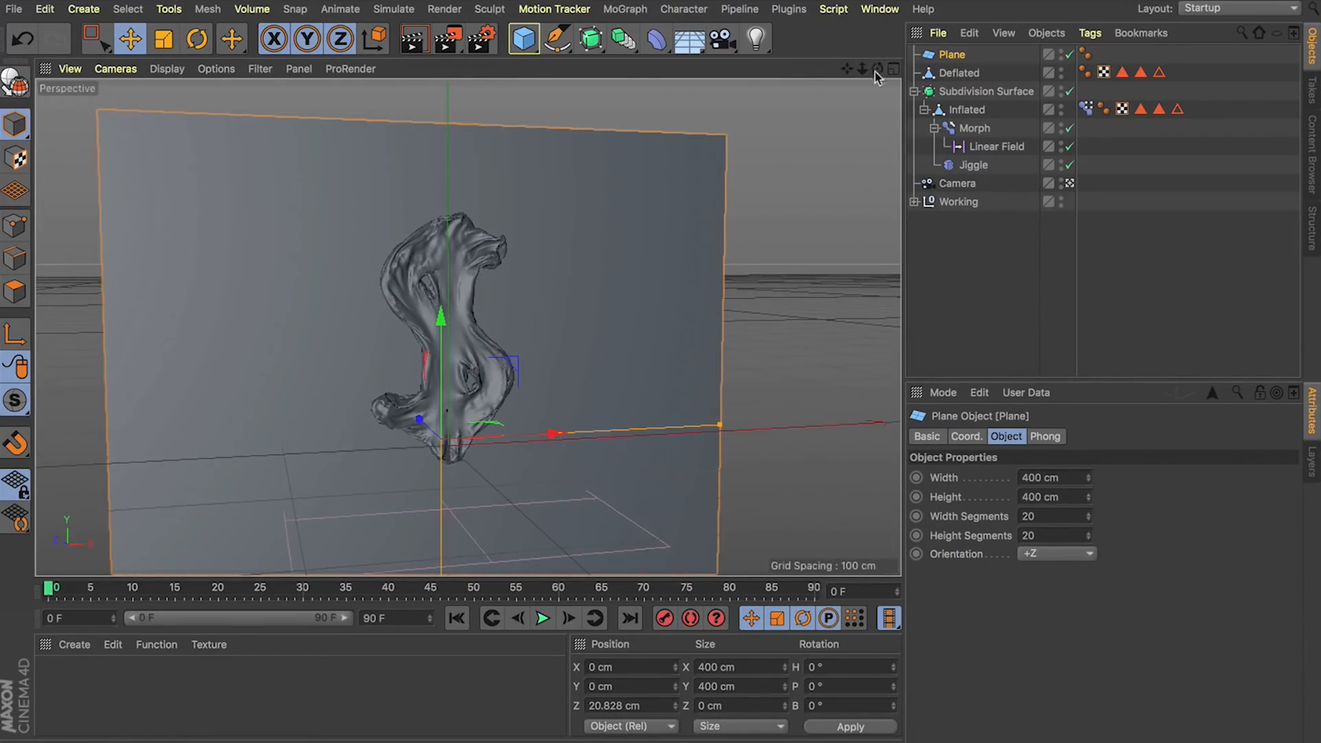
pyautogui.click(956, 185)
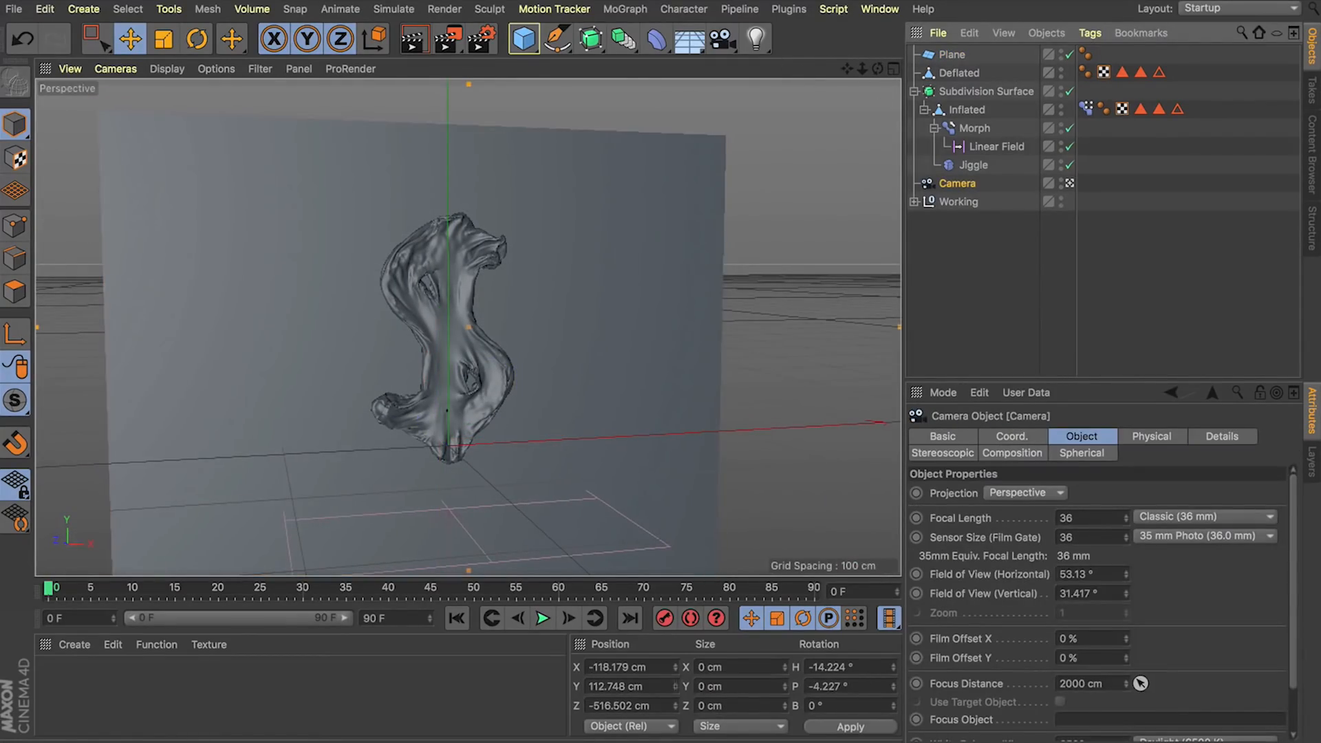
pyautogui.click(637, 666)
pyautogui.write('0')
pyautogui.press('Tab')
pyautogui.write('0')
pyautogui.press('Tab')
pyautogui.write('0')
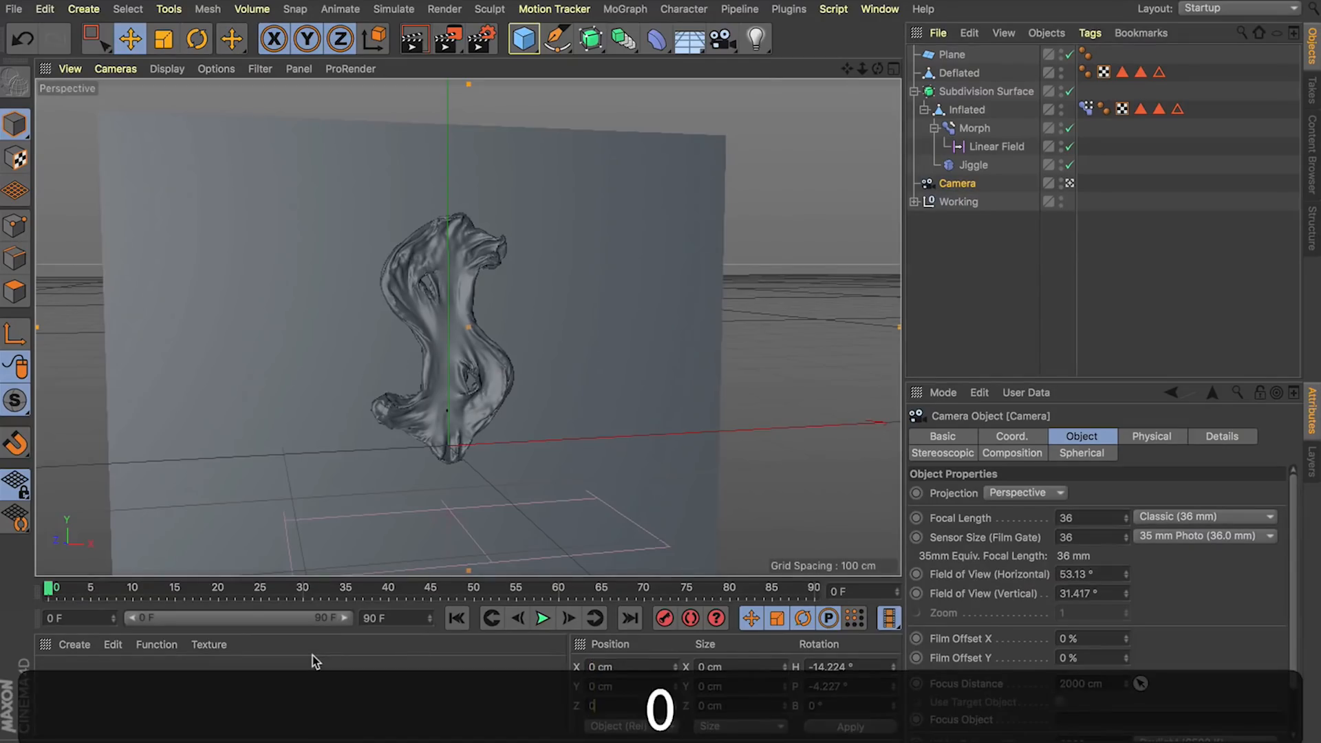
pyautogui.press('Return')
# Set the Camera's heading and pitch to 0° and reframe the balloon frontally from about X 3.7, Y 66.8, Z -463.5 cm.
pyautogui.moveTo(874, 671); pyautogui.dragTo(256, 623)
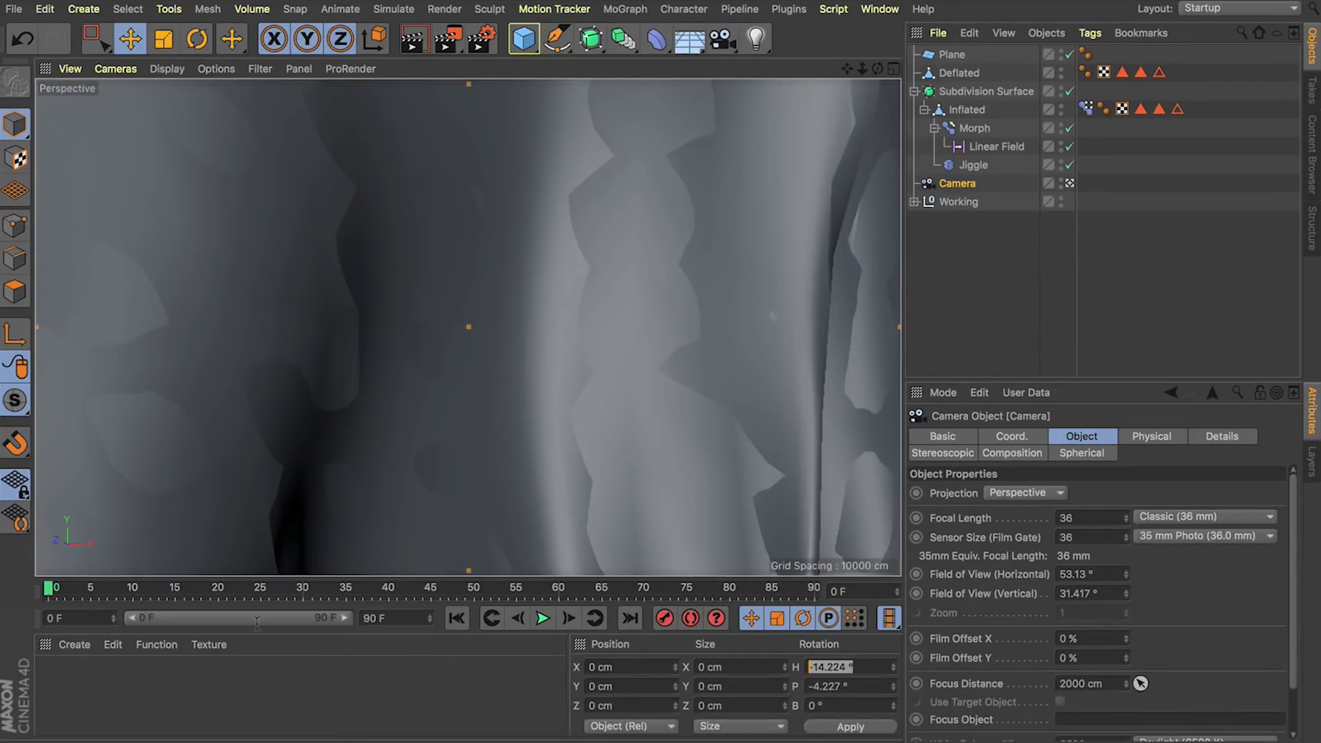
pyautogui.write('0')
pyautogui.press('Tab')
pyautogui.write('0')
pyautogui.press('Return')
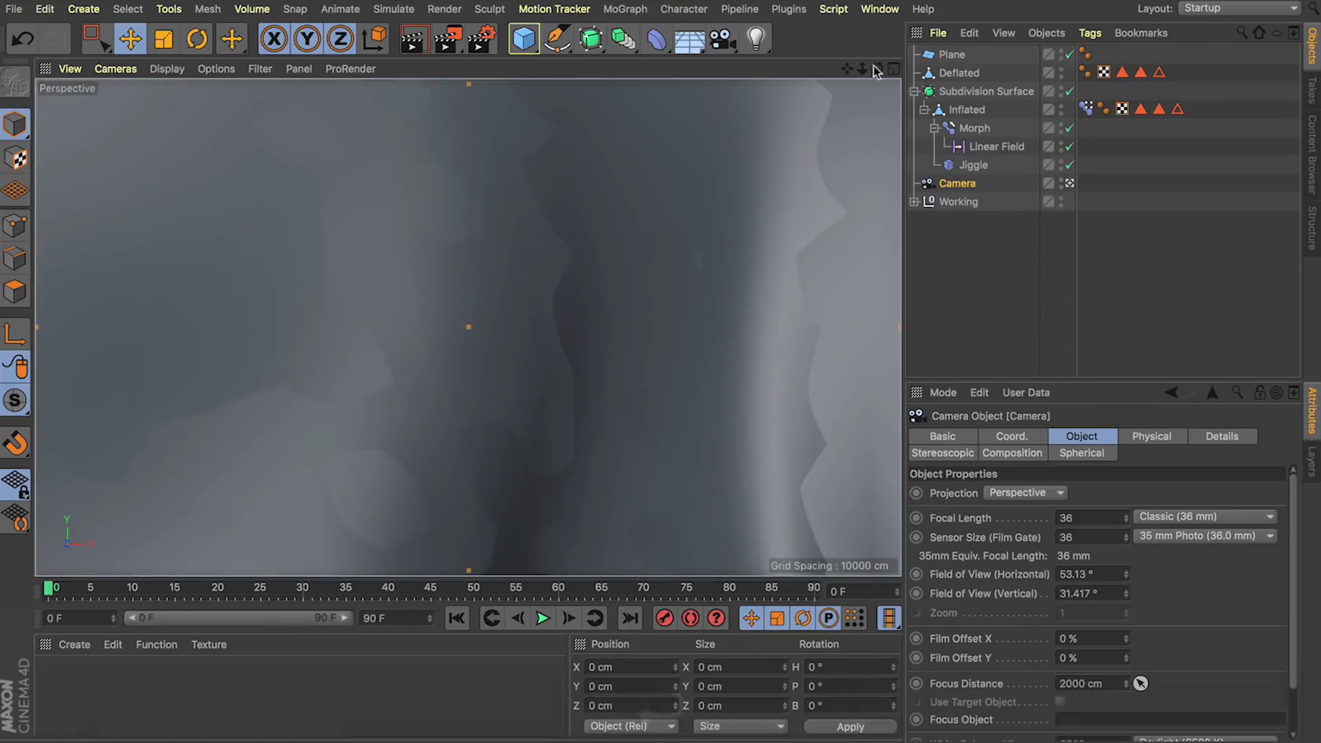
pyautogui.moveTo(862, 71)
pyautogui.mouseDown()
pyautogui.moveTo(848, 69)
pyautogui.moveTo(862, 72)
pyautogui.mouseUp()
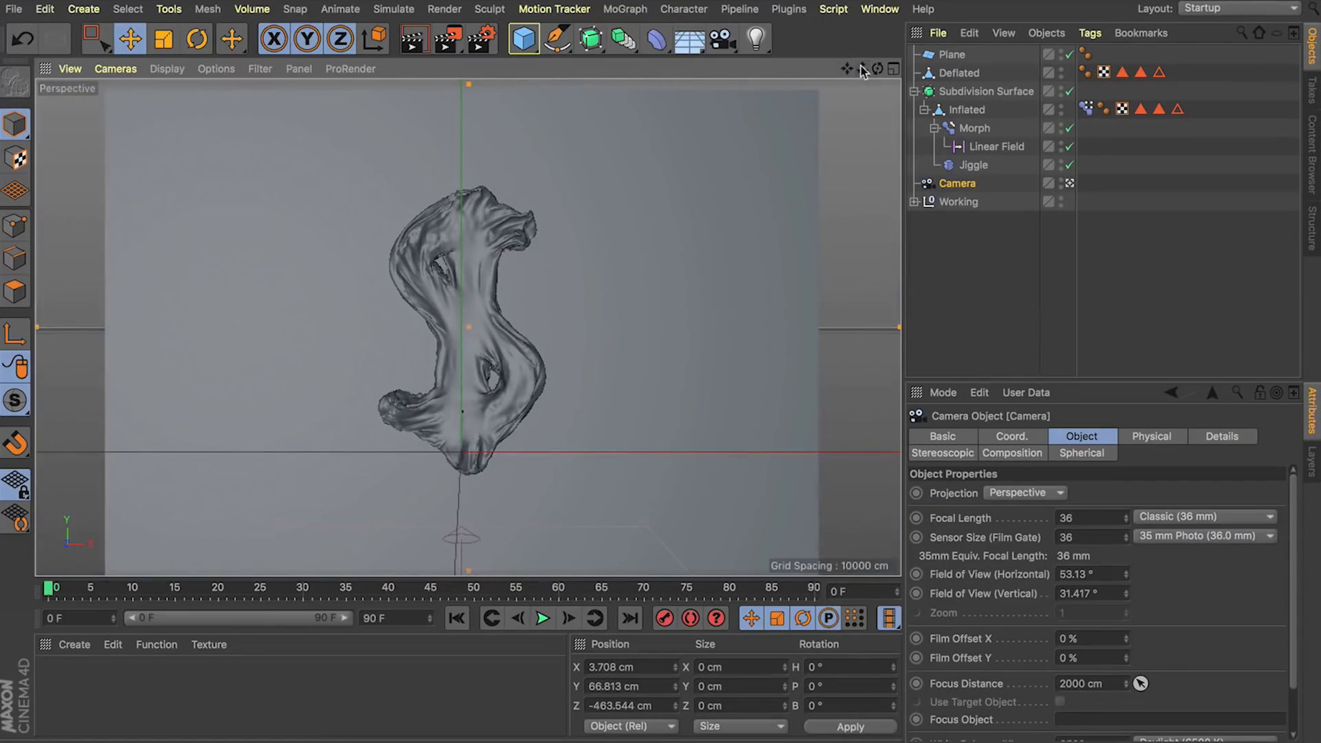
# Scale the Plane uniformly to about 792 cm so it fills the camera view, and deselect it.
pyautogui.click(944, 56)
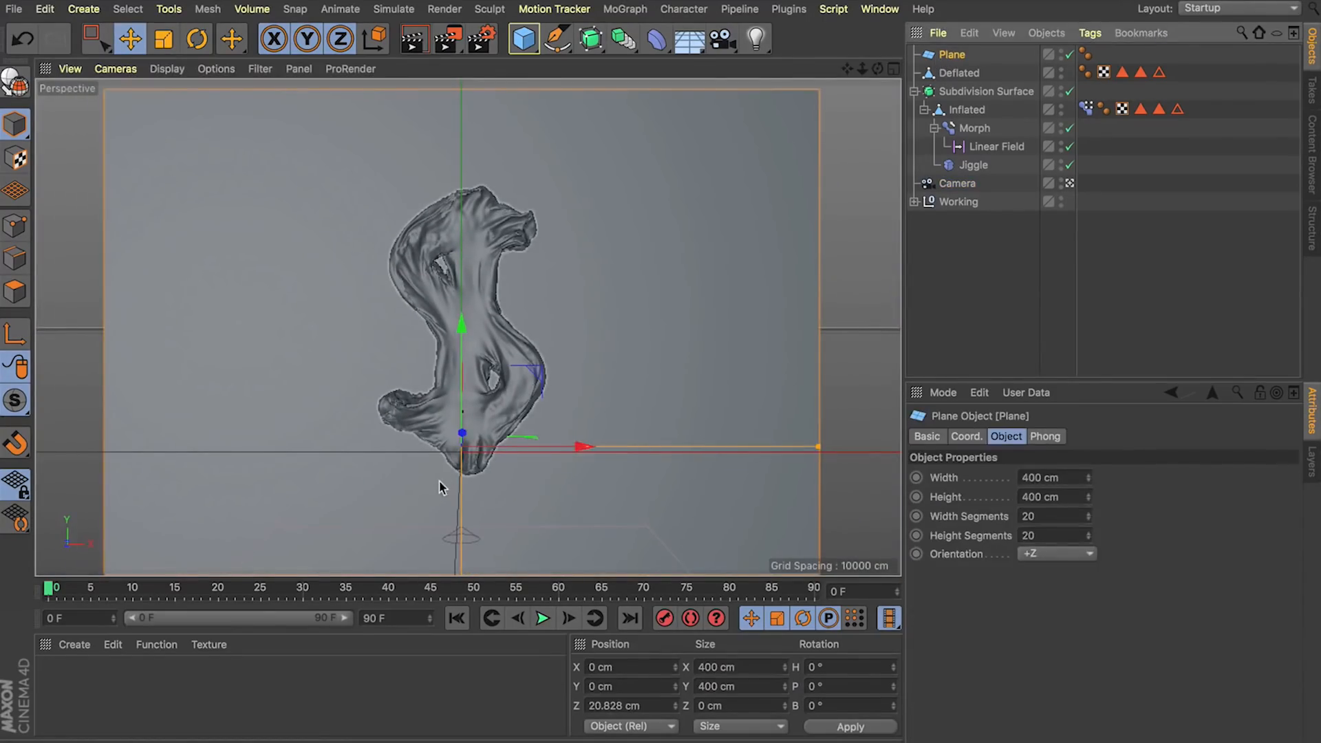
pyautogui.press('t')
pyautogui.moveTo(679, 315)
pyautogui.mouseDown()
pyautogui.moveTo(744, 316)
pyautogui.moveTo(671, 311)
pyautogui.mouseUp()
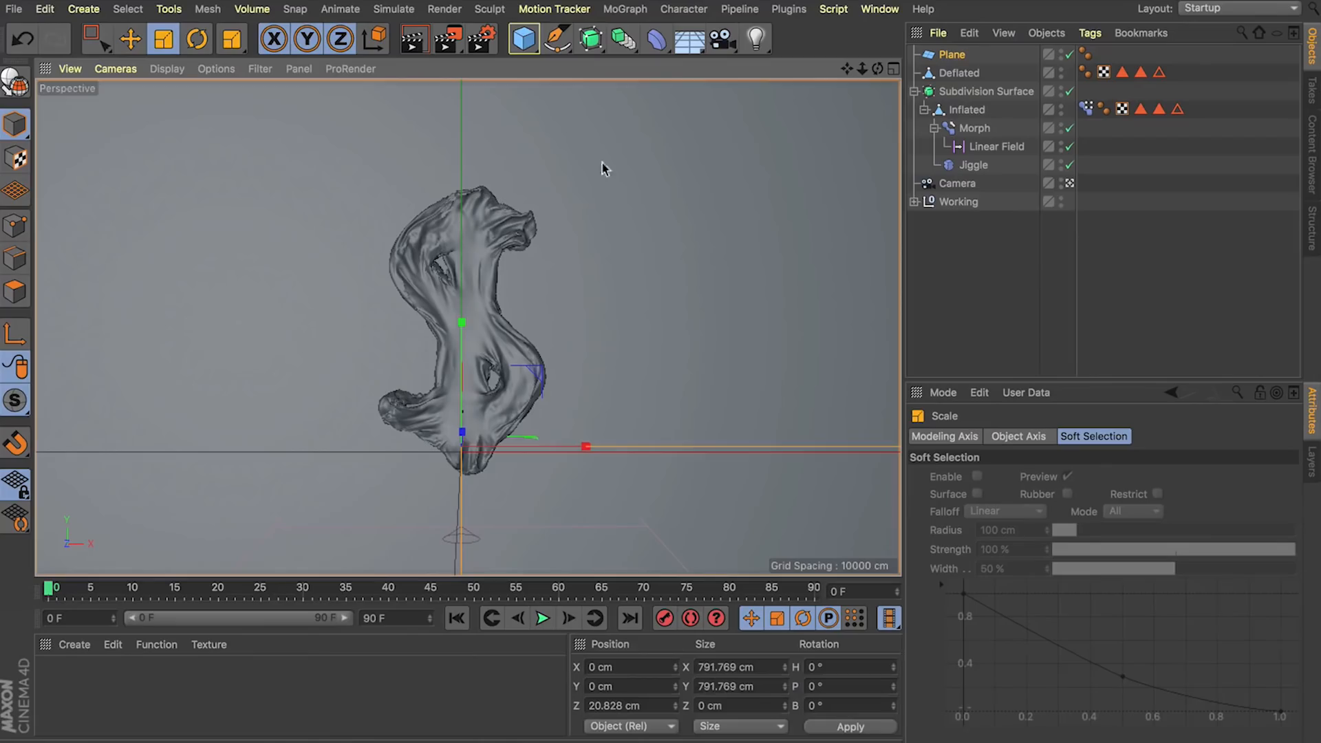
pyautogui.click(1001, 312)
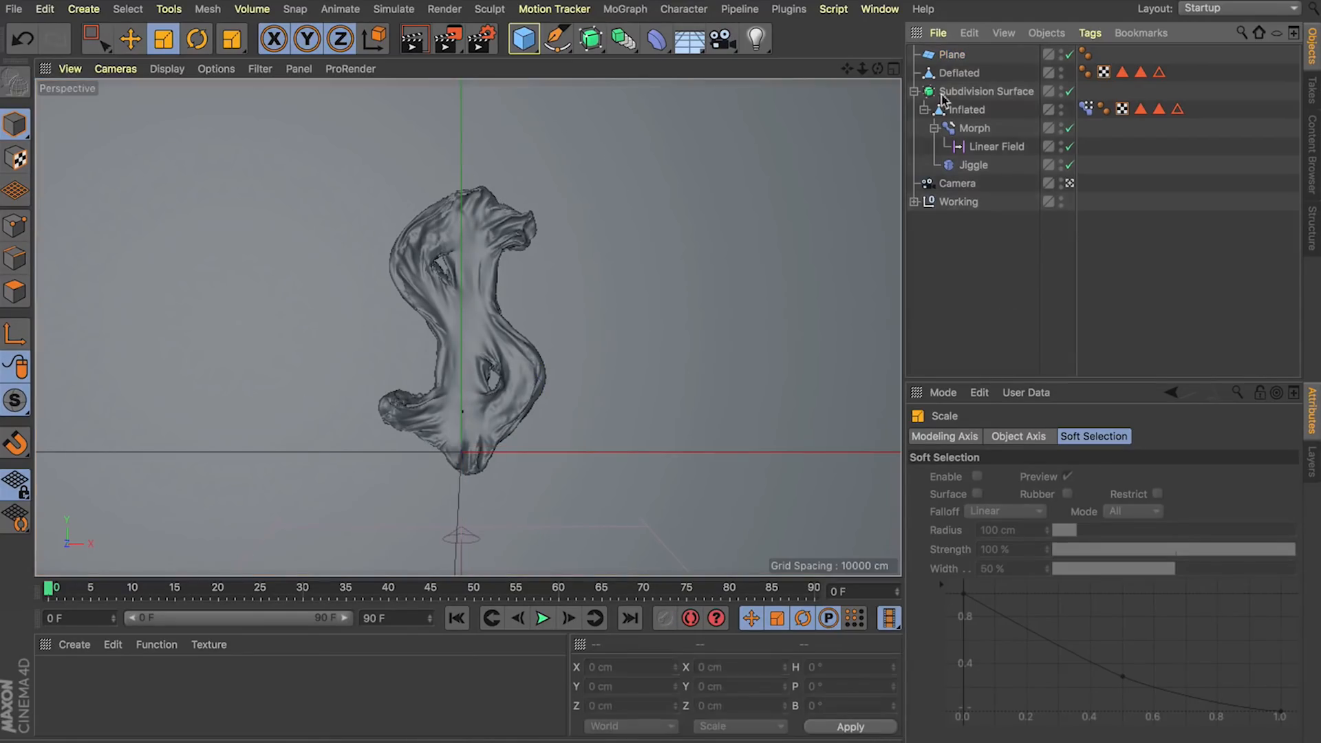
# Disable the Subdivision Surface and the Jiggle deformer, and collapse the Subdivision Surface hierarchy.
pyautogui.click(914, 92)
pyautogui.click(933, 92)
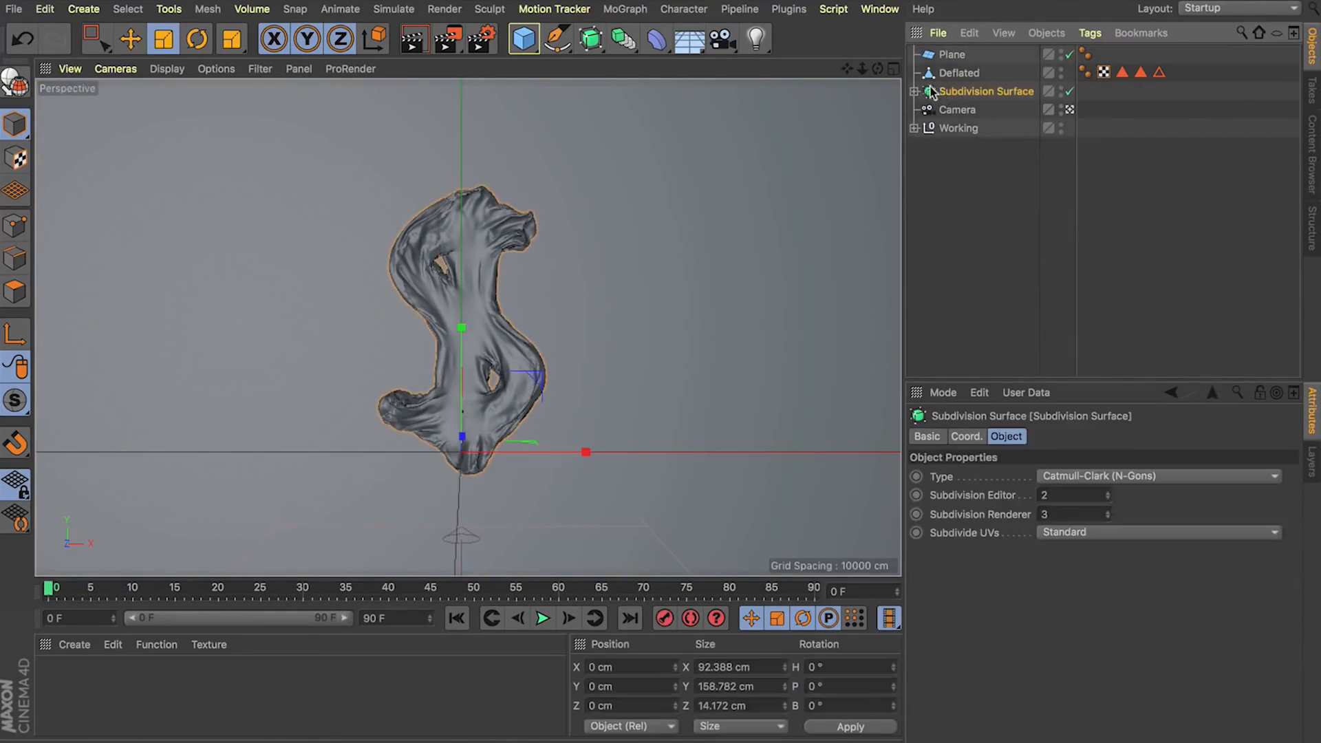
pyautogui.click(1061, 92)
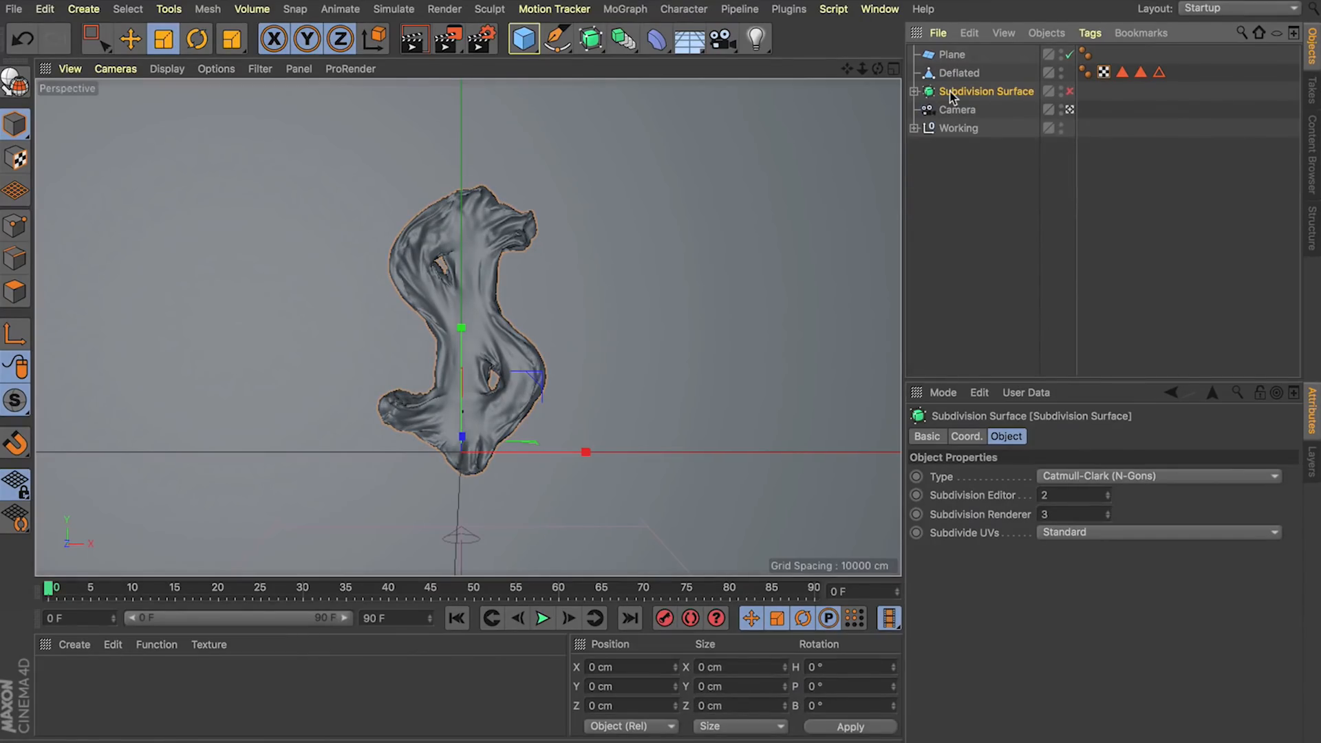
pyautogui.click(915, 91)
pyautogui.click(970, 166)
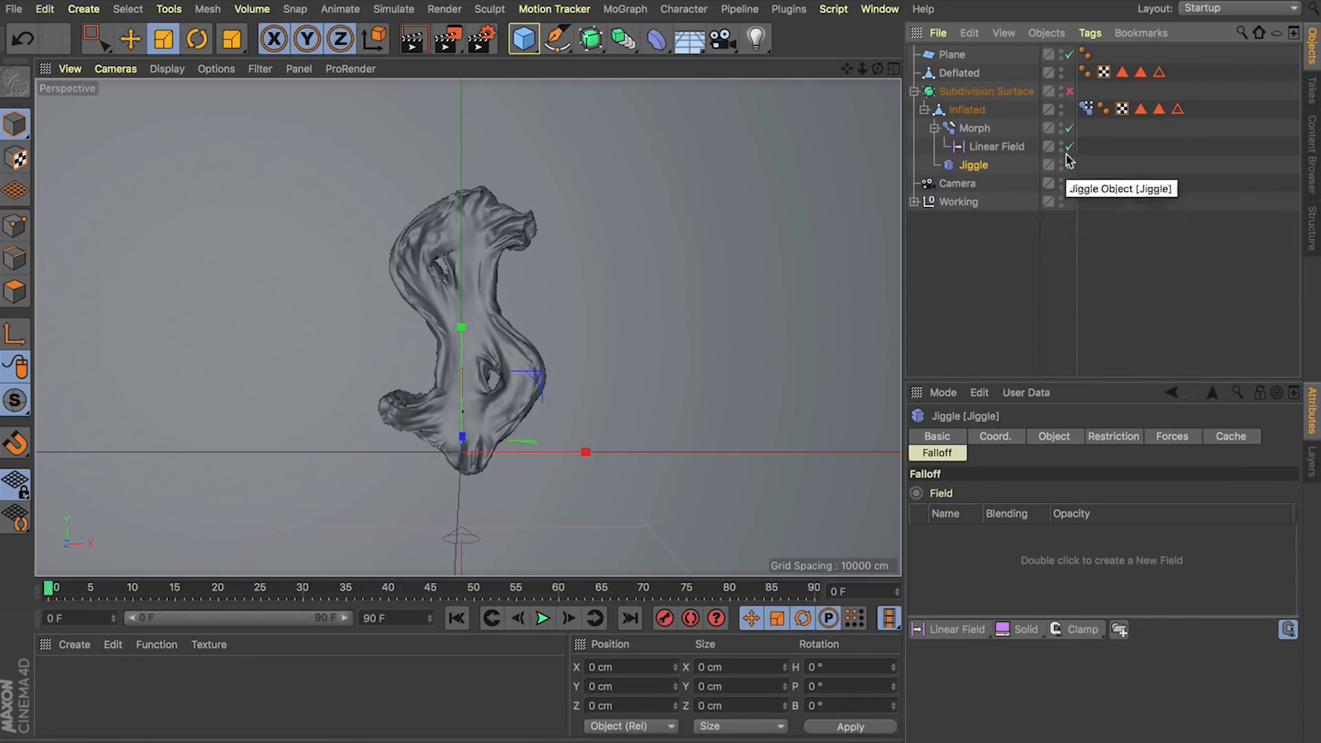
pyautogui.click(960, 92)
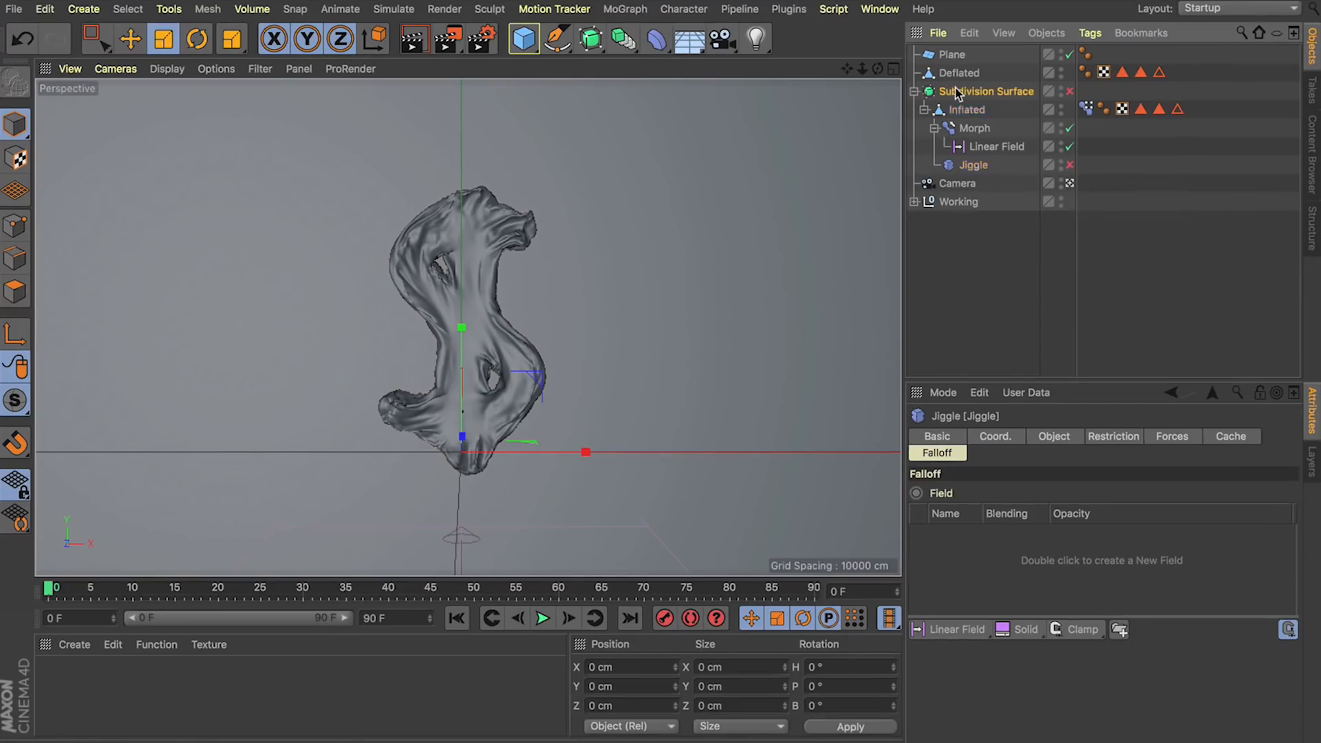
pyautogui.click(914, 92)
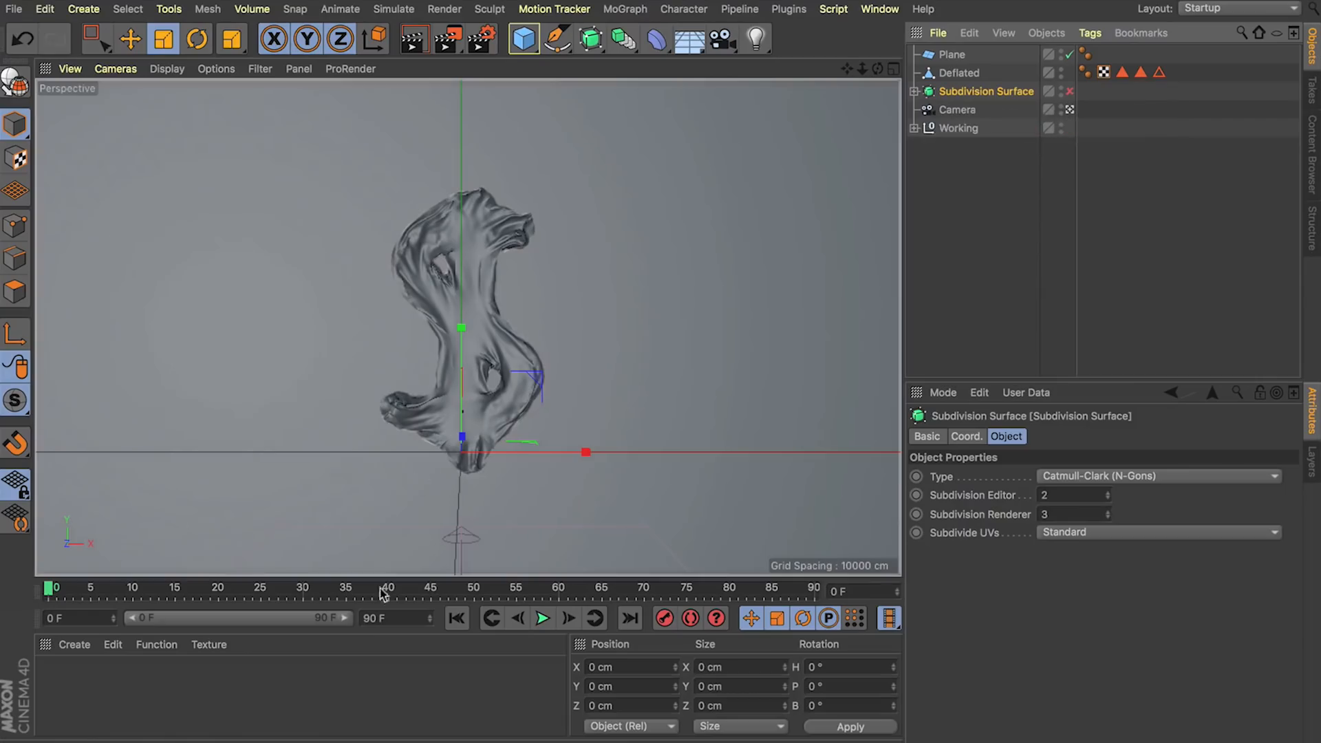
# Group the Subdivision Surface under a new null named "Inflation animation".
pyautogui.press('alt')
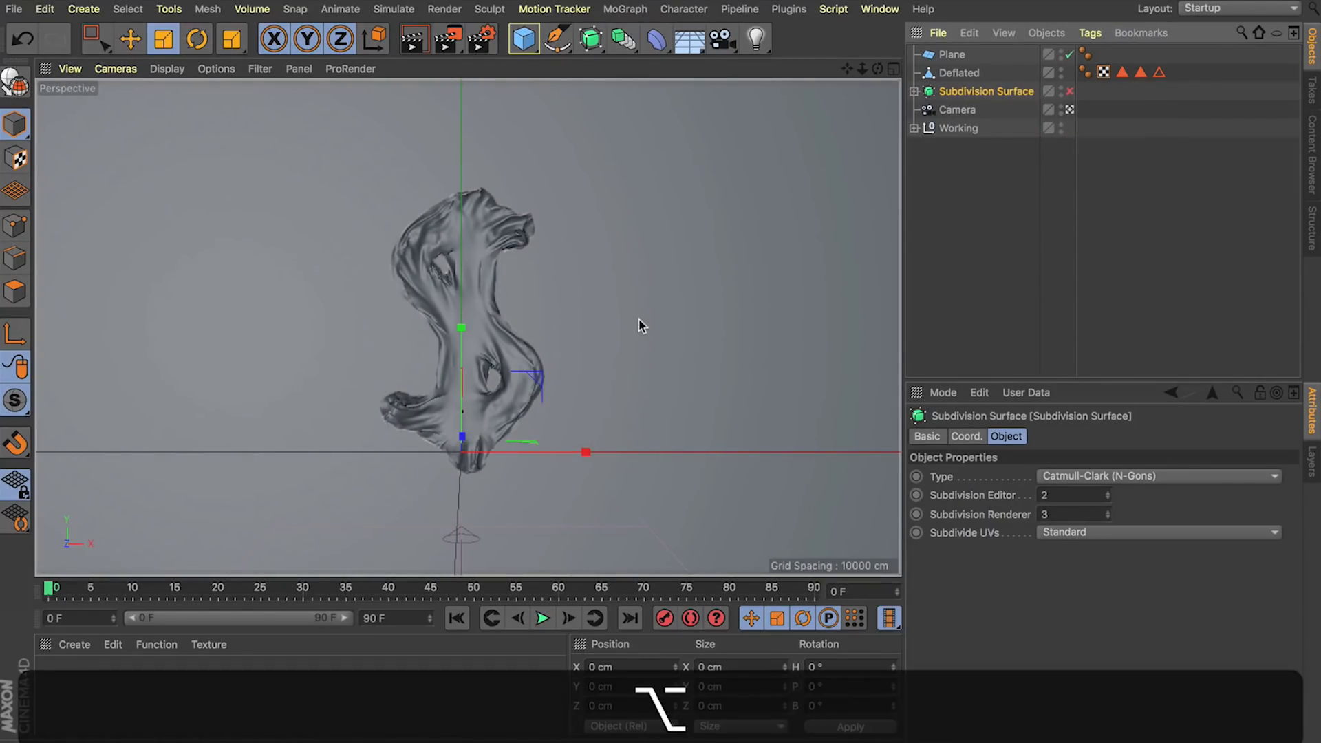
pyautogui.hotkey('alt', 'g')
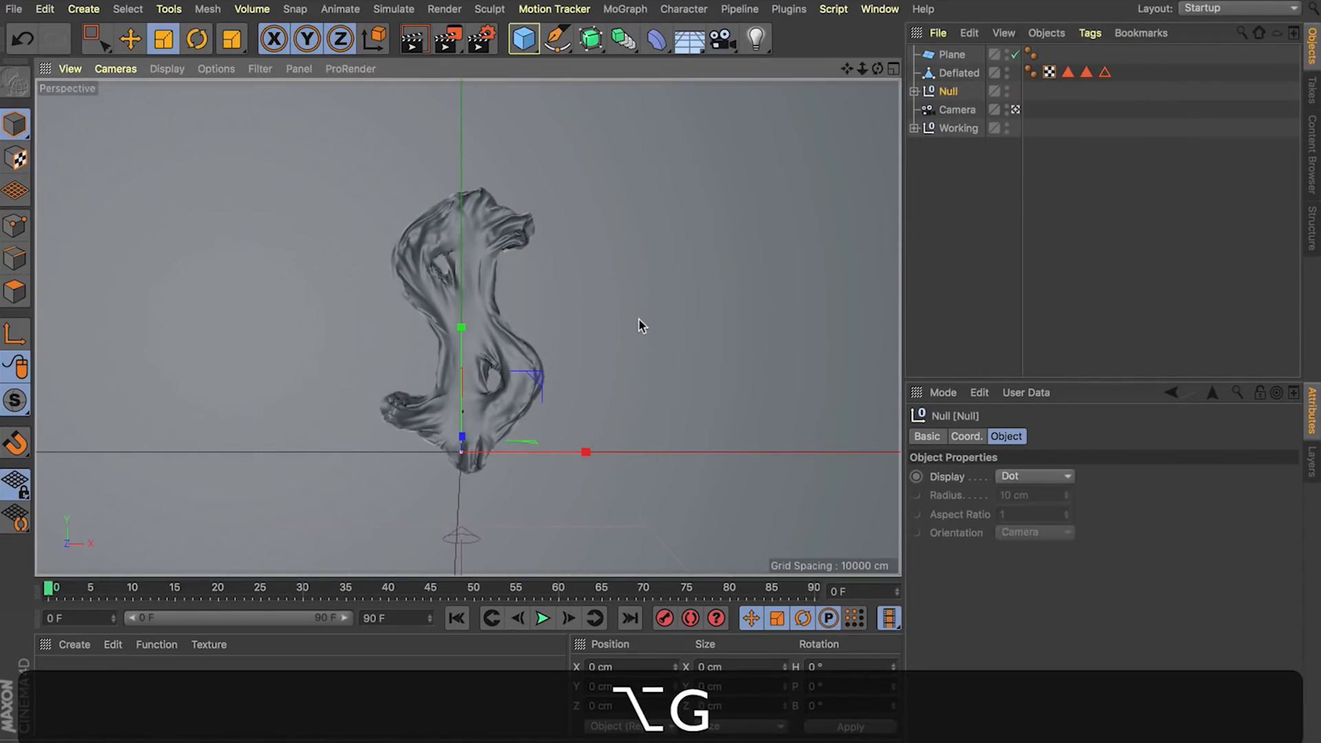
pyautogui.doubleClick(949, 91)
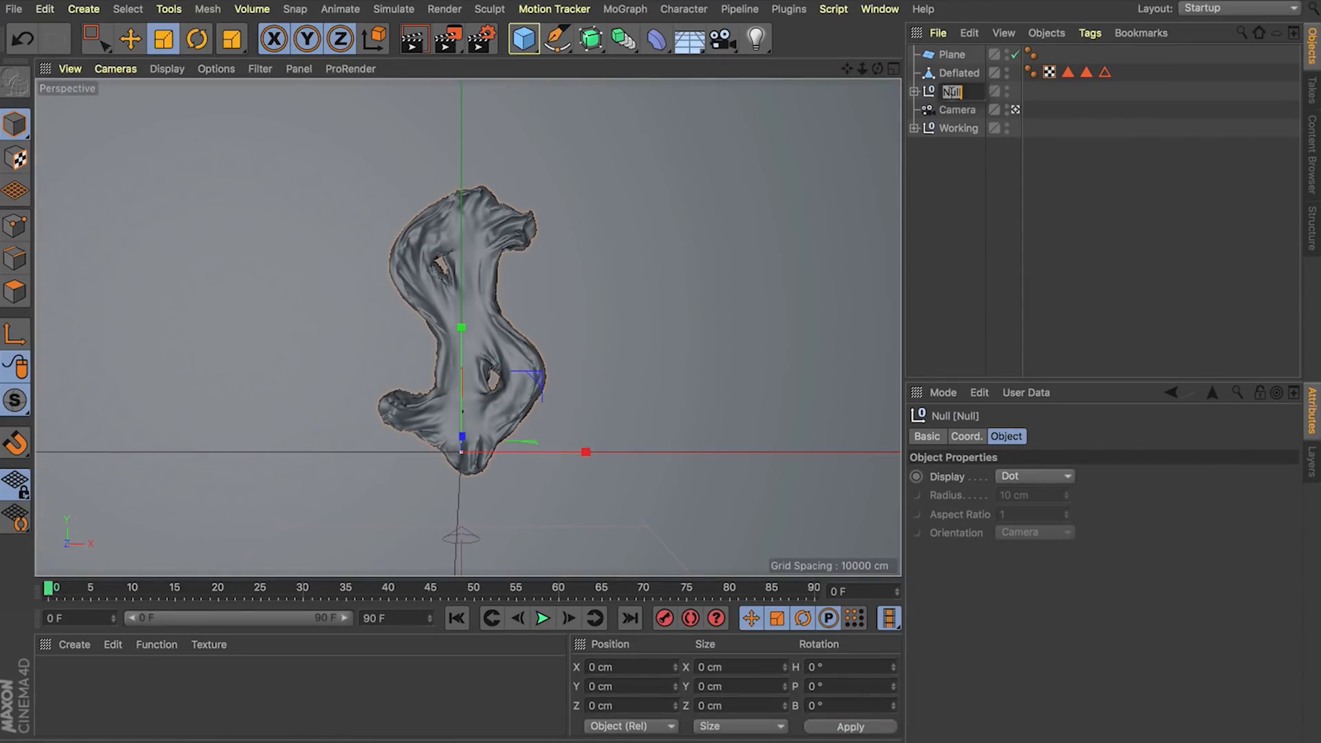
pyautogui.write('Inf')
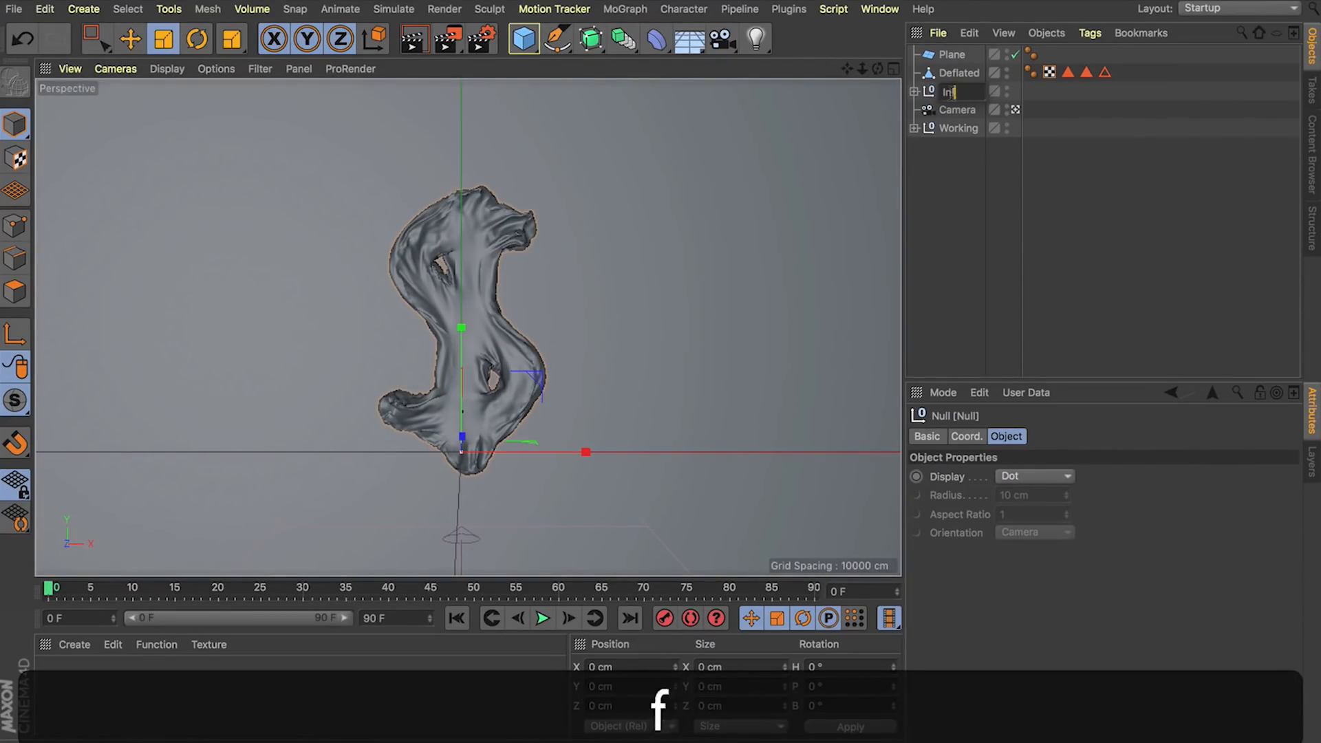
pyautogui.write('lation anua')
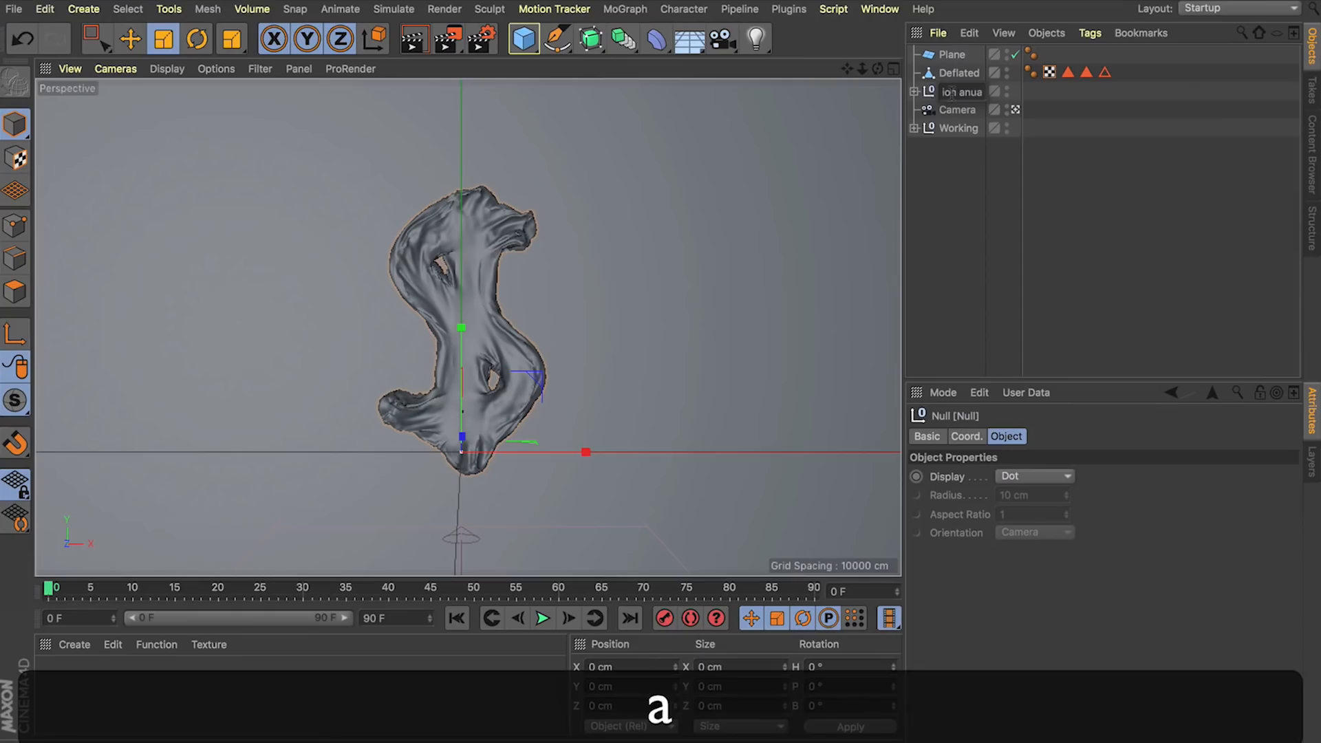
pyautogui.press('BackSpace')
pyautogui.write('imation')
pyautogui.press('Return')
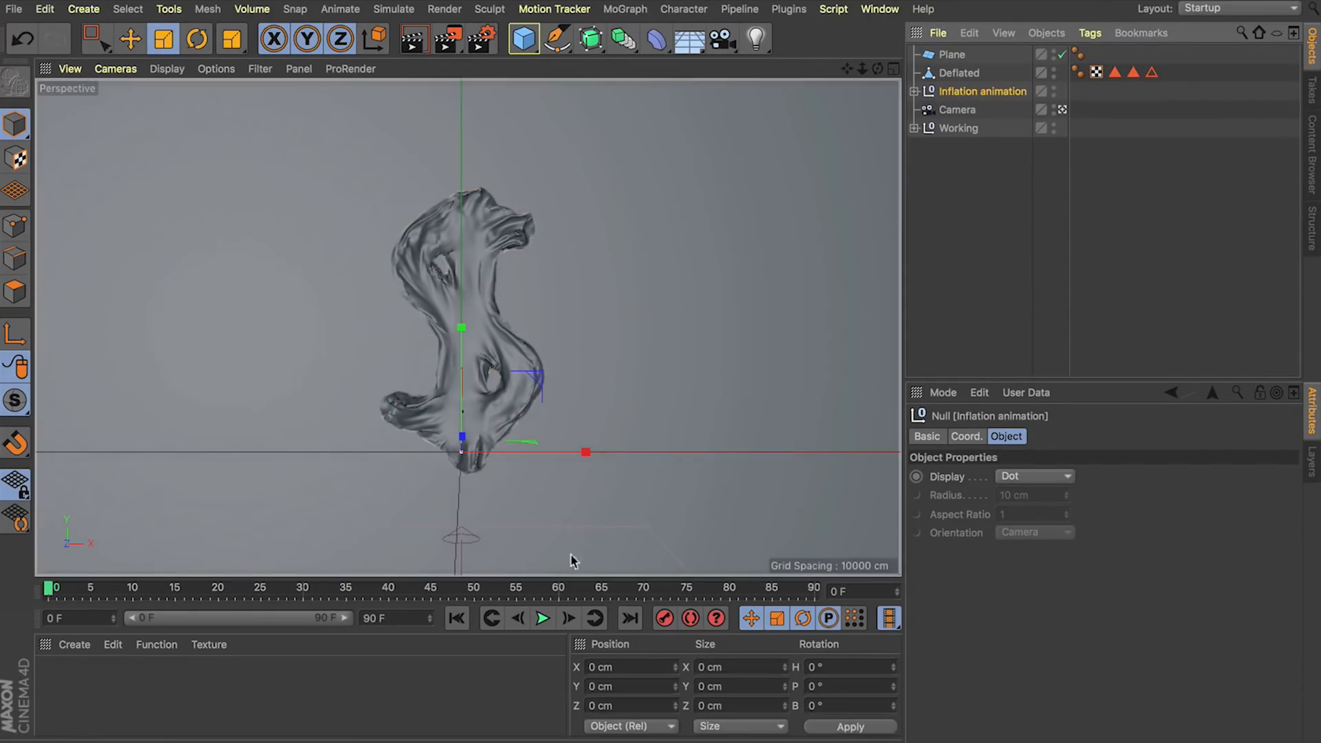
# Record a keyframe on the Inflation animation null, check the inflation timing, and shift the key to frame 5.
pyautogui.click(663, 618)
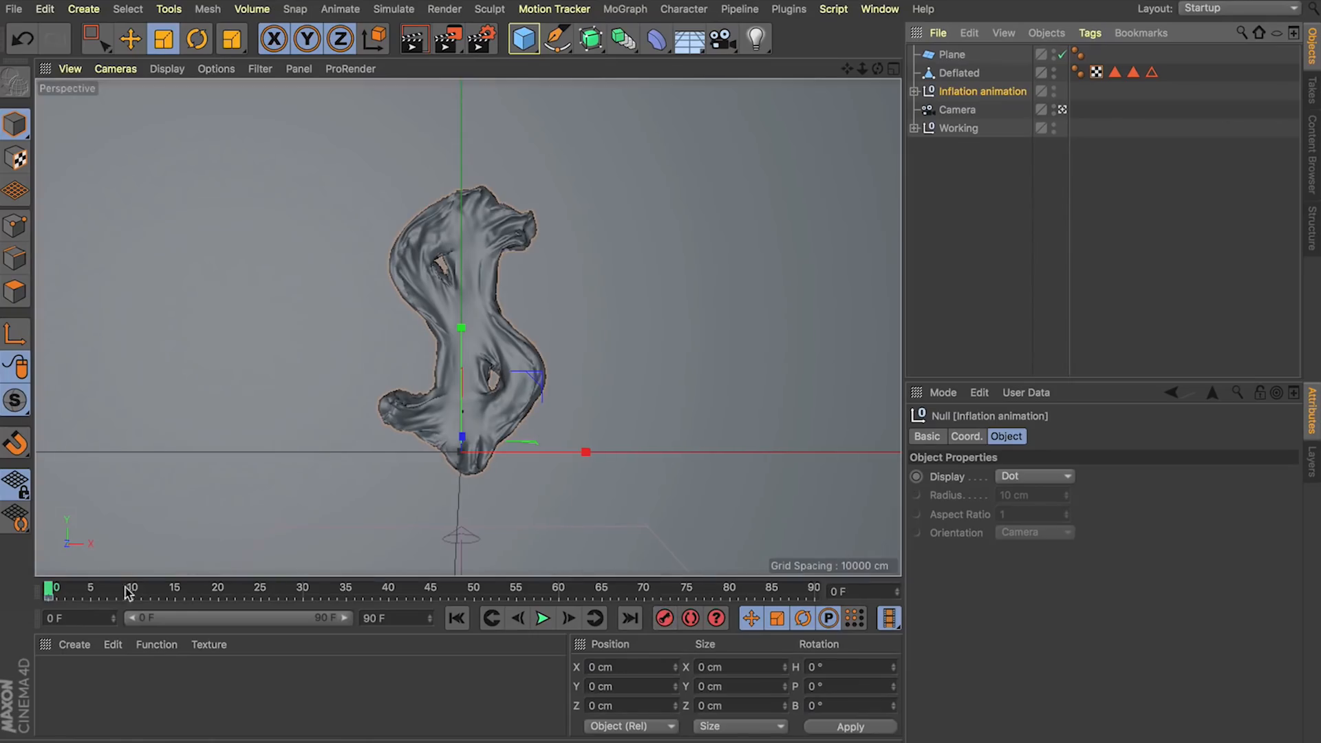
pyautogui.moveTo(144, 596); pyautogui.dragTo(160, 596)
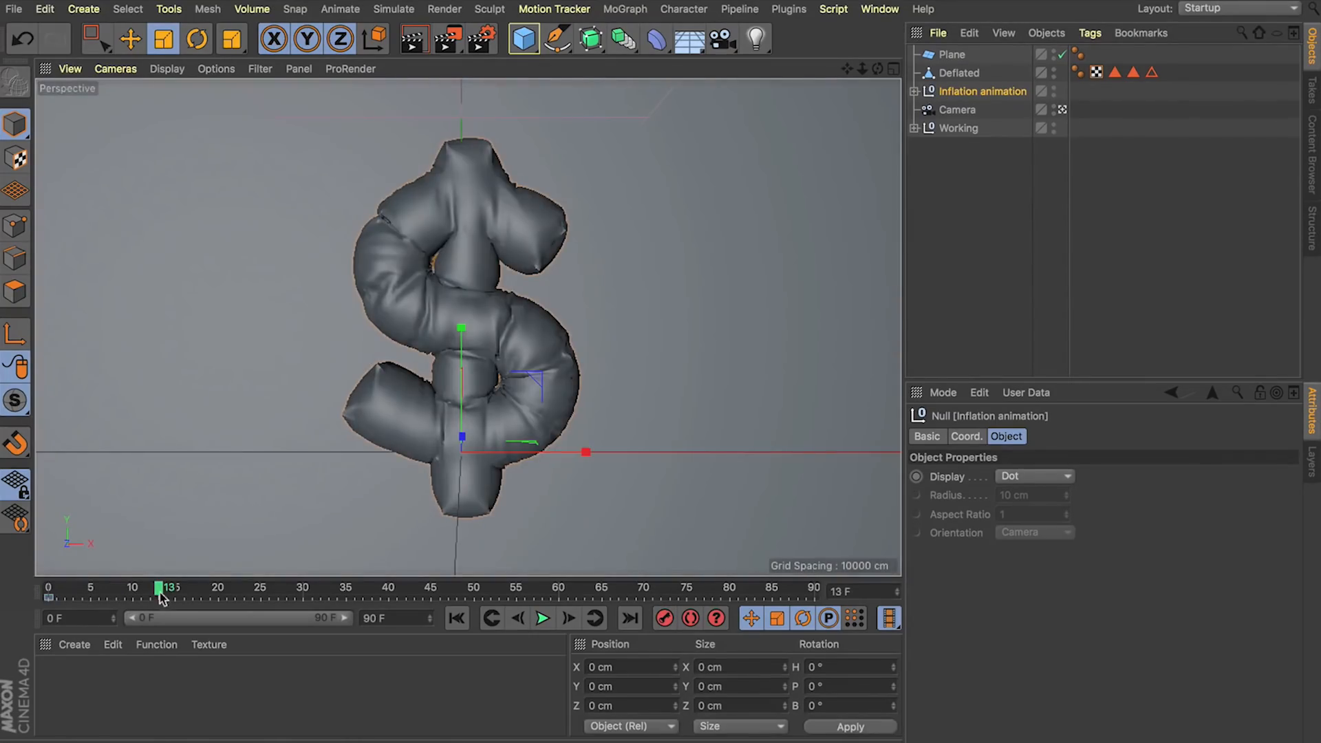
pyautogui.moveTo(177, 596); pyautogui.dragTo(91, 599)
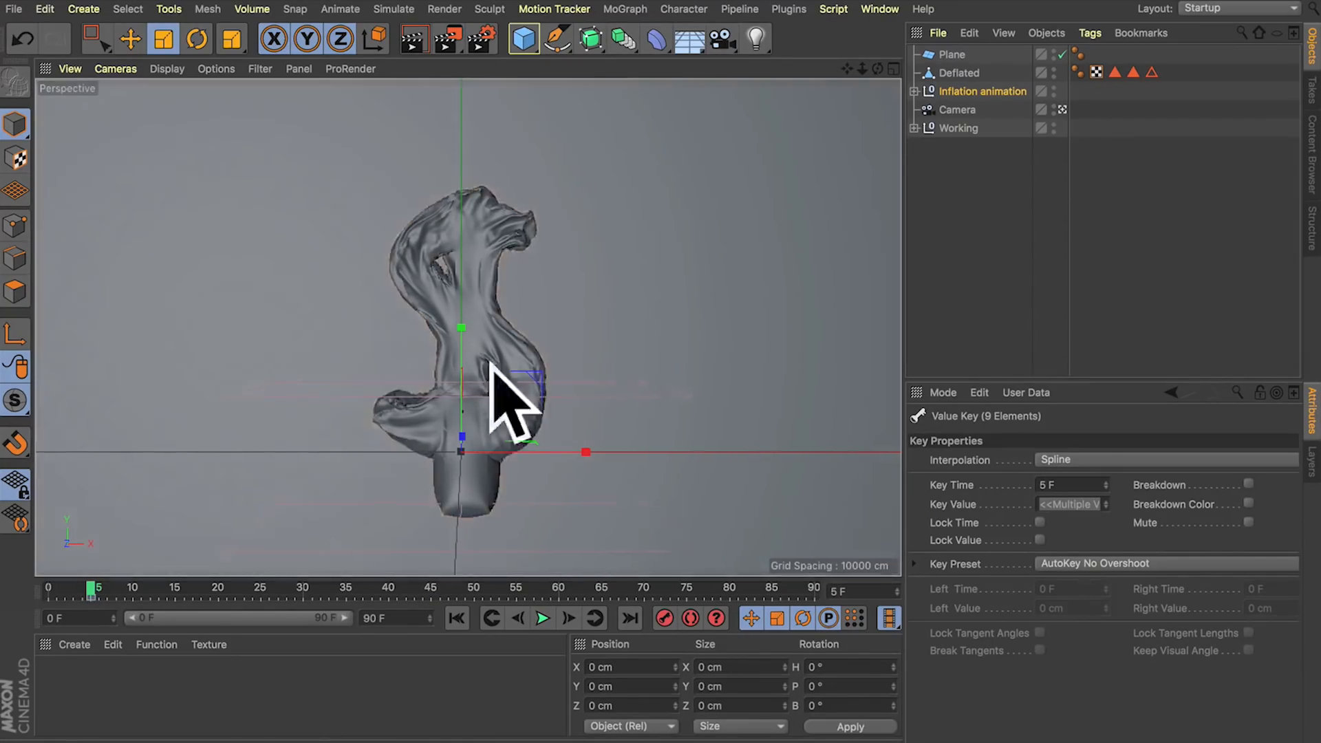
# At frame 15, move the Inflation animation null to Z -60 cm, record a keyframe, and check the motion between the keys.
pyautogui.click(174, 594)
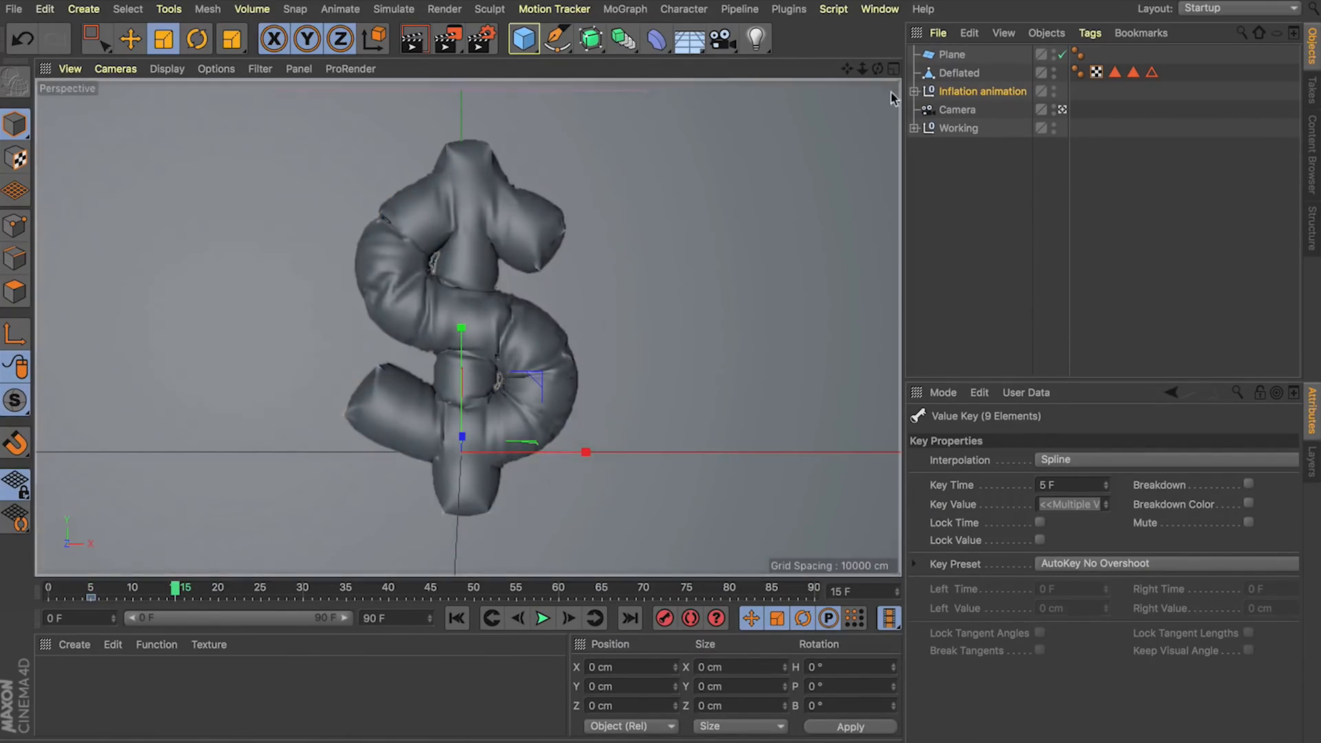
pyautogui.click(894, 69)
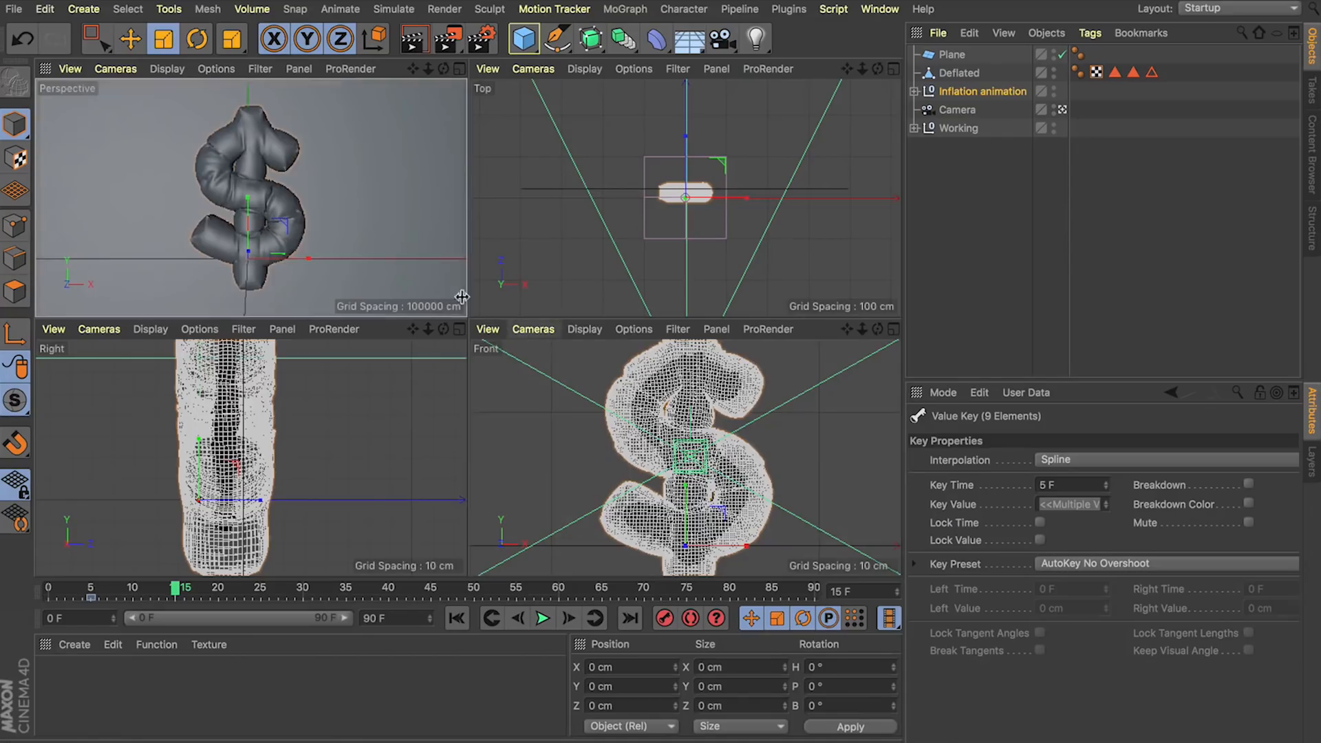
pyautogui.moveTo(429, 330); pyautogui.dragTo(418, 402)
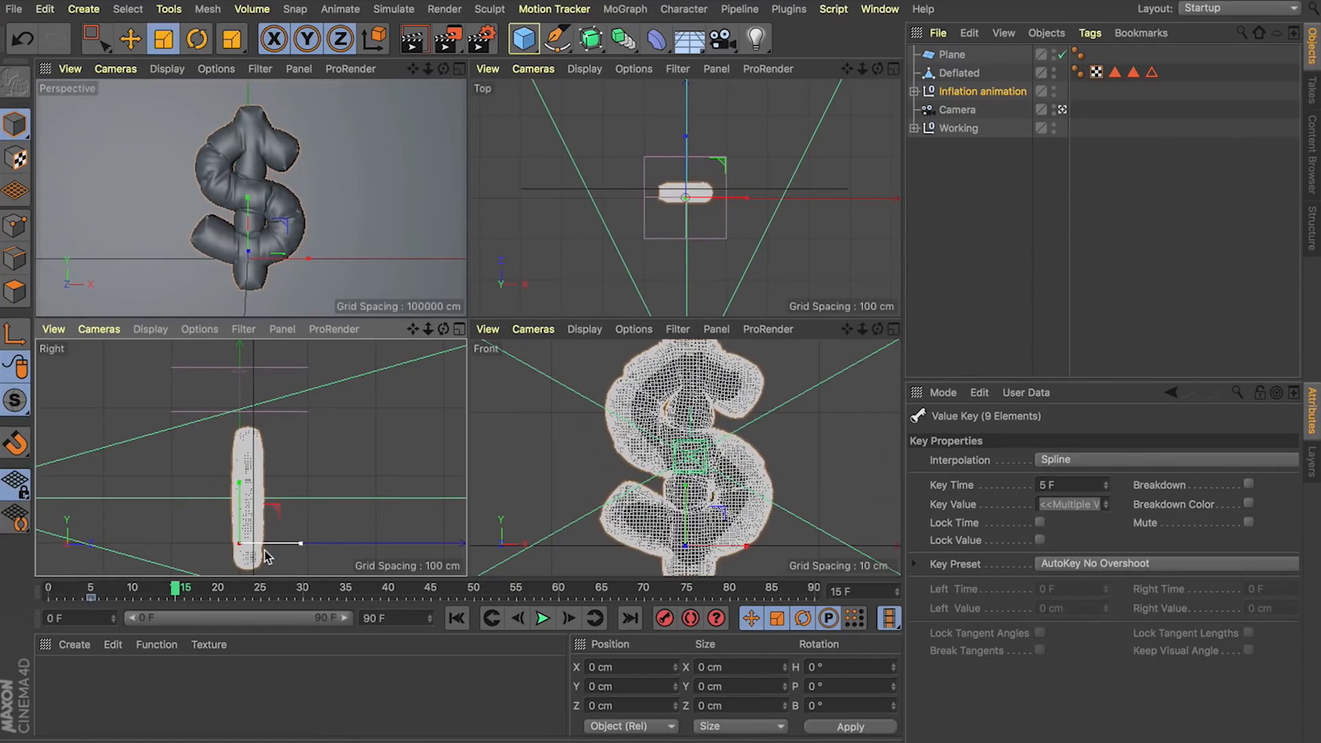
pyautogui.press('e')
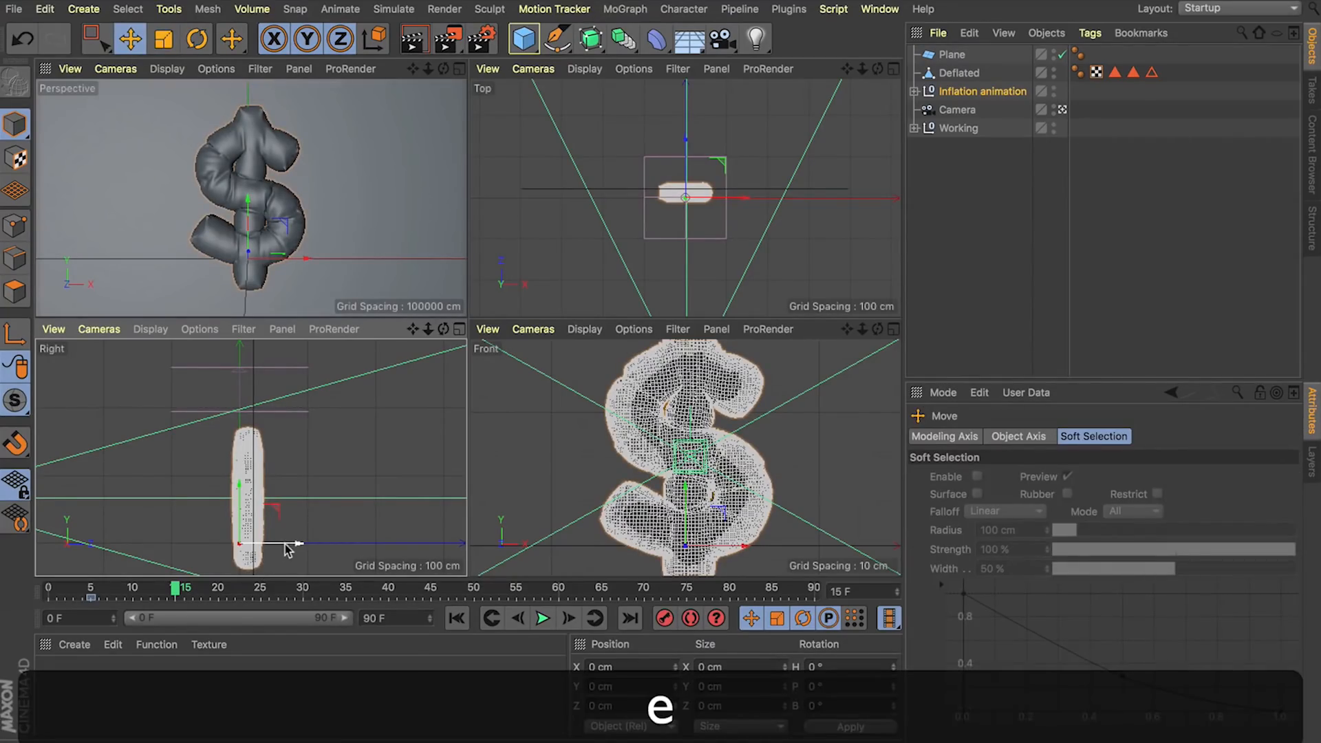
pyautogui.moveTo(287, 550); pyautogui.dragTo(244, 544)
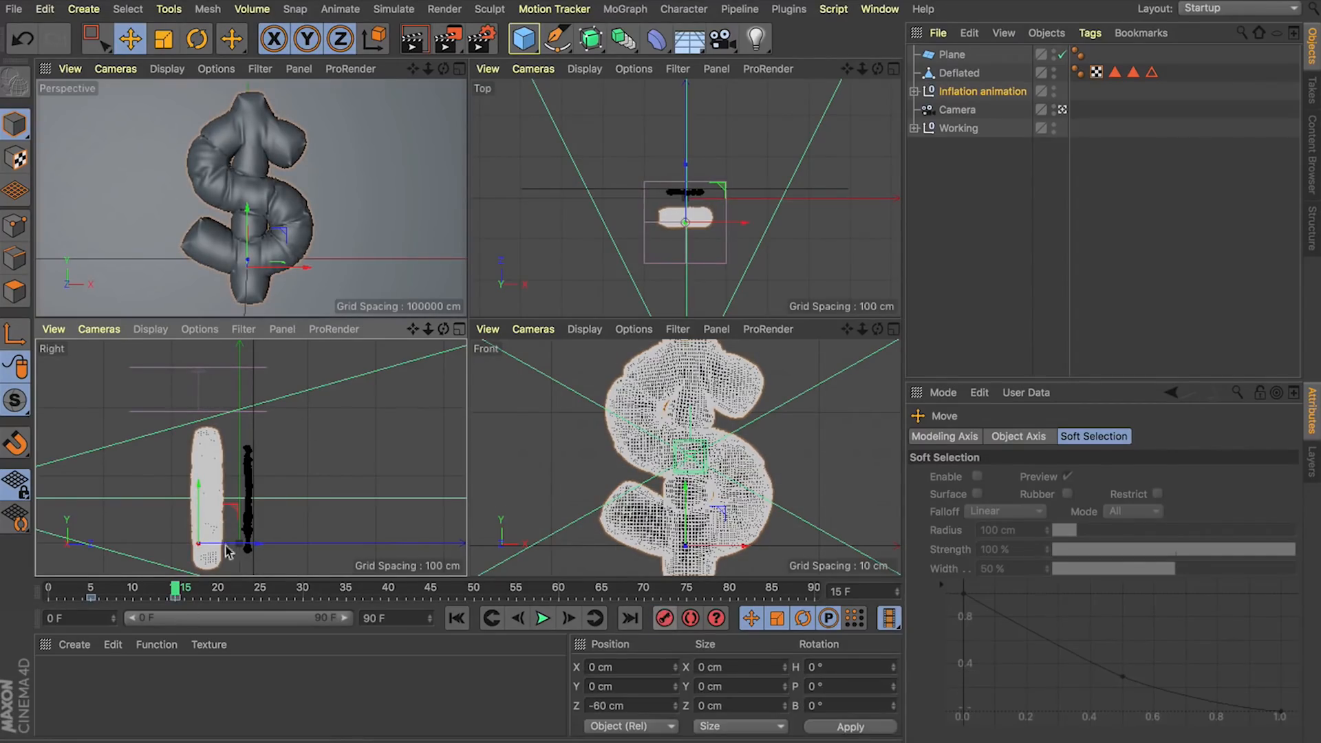
pyautogui.moveTo(167, 587); pyautogui.dragTo(135, 593)
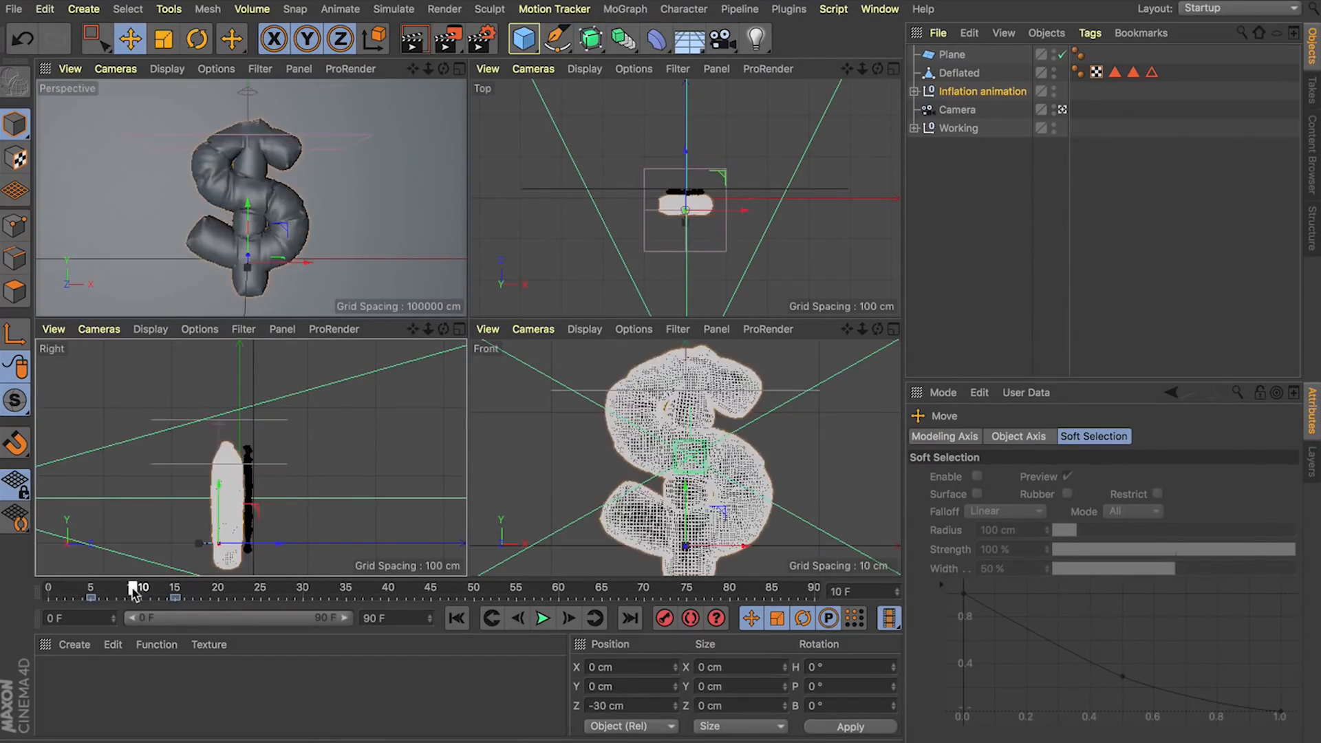
pyautogui.click(173, 589)
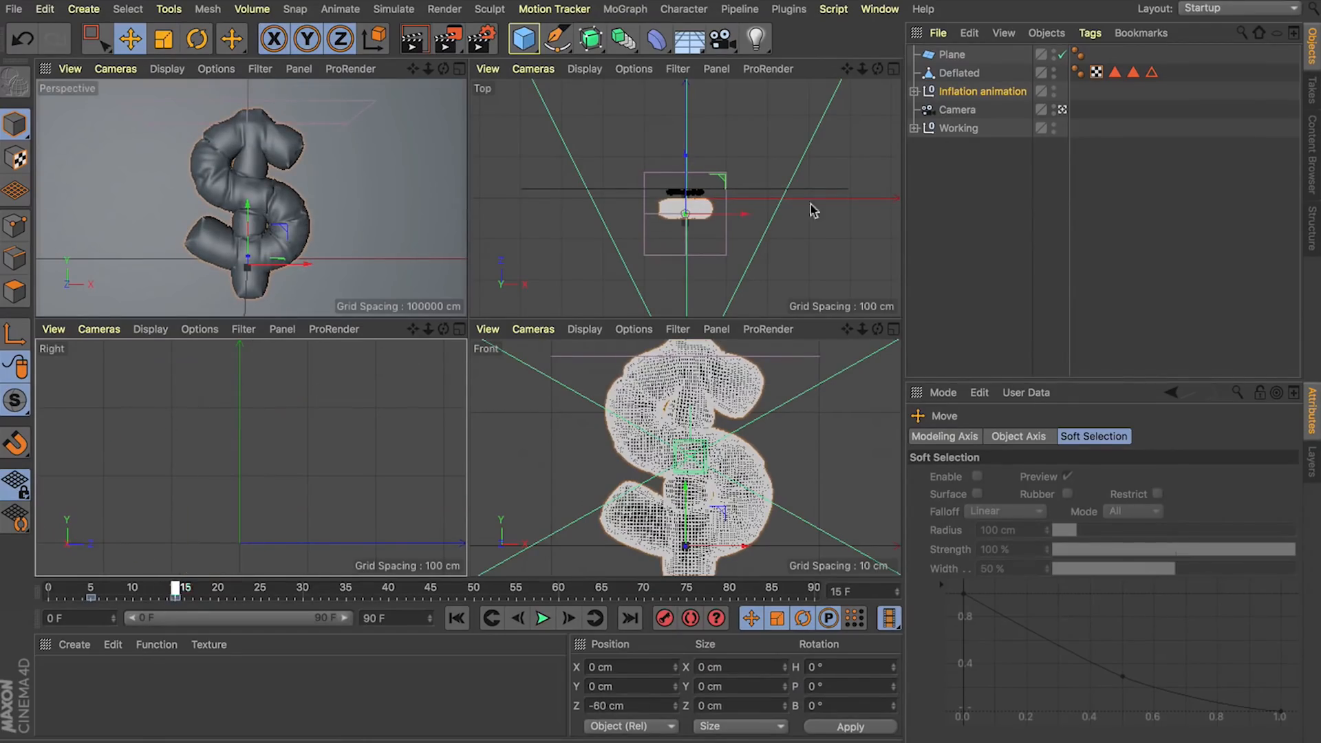
# Disable the Cloth tag on the Dollar mesh in the Working group, and collapse the group.
pyautogui.click(914, 92)
pyautogui.click(915, 147)
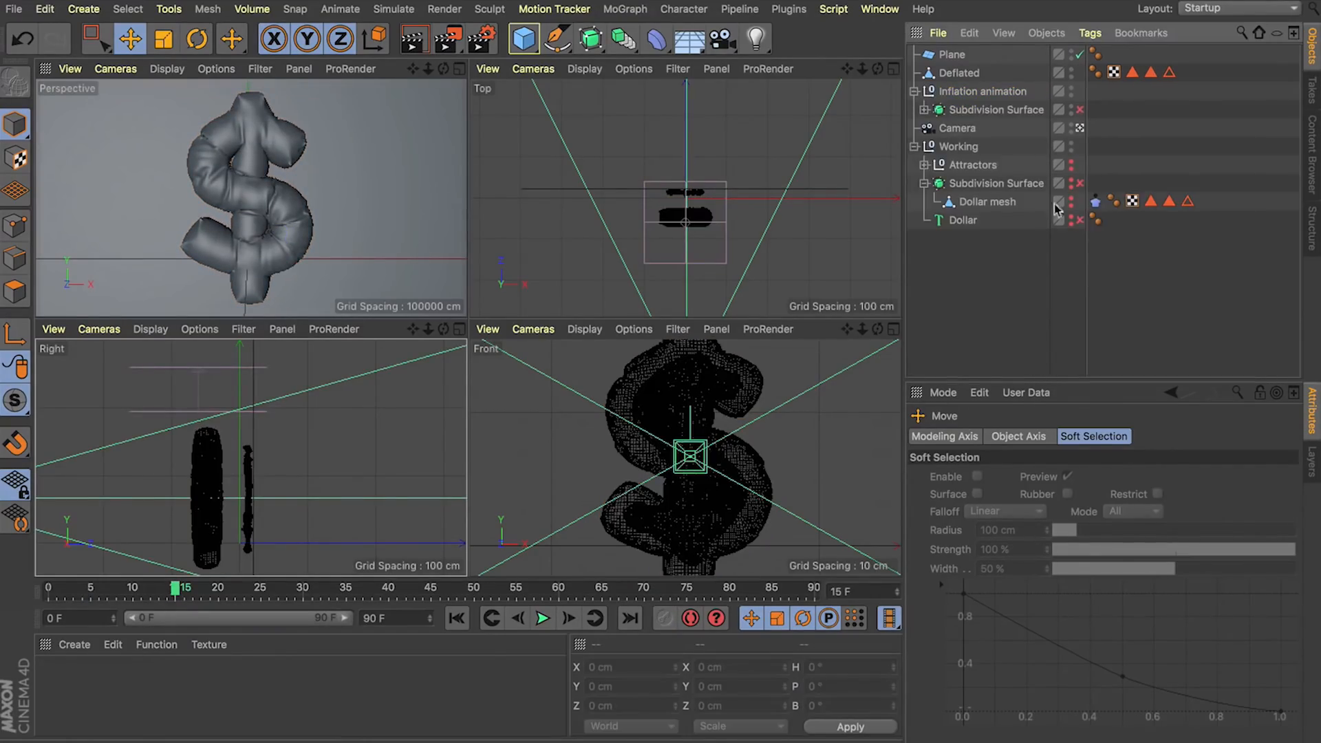
pyautogui.click(1096, 200)
pyautogui.click(931, 438)
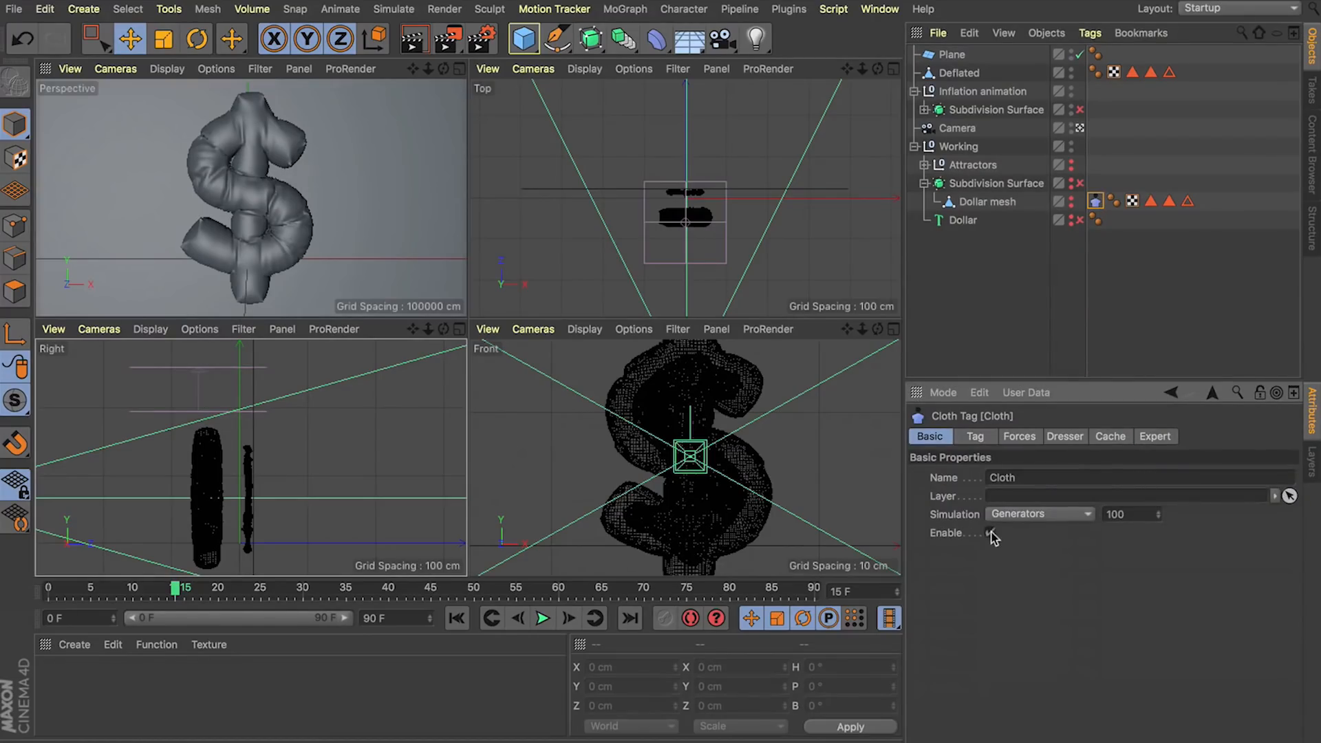
pyautogui.click(915, 147)
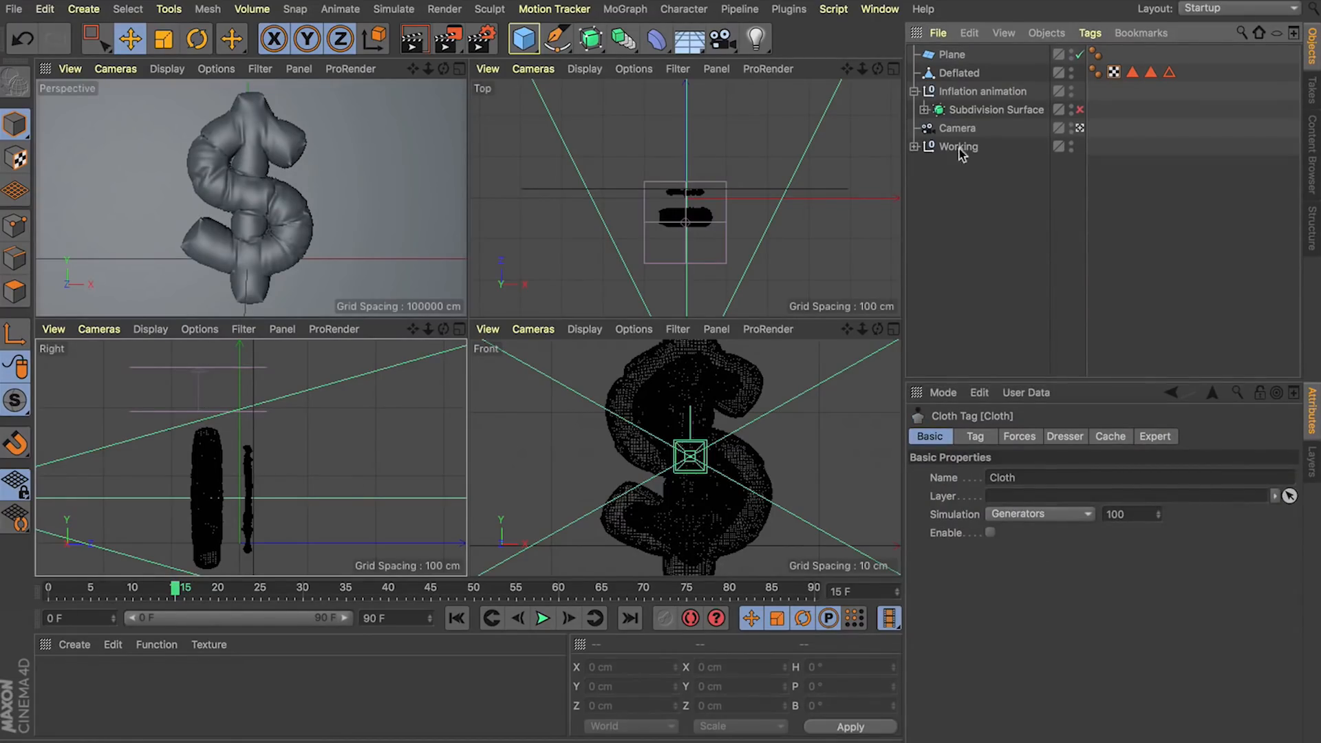
# At frame 10, tilt the Inflation animation null to a pitch of about -7° and record a keyframe.
pyautogui.click(961, 147)
pyautogui.moveTo(49, 593); pyautogui.dragTo(93, 635)
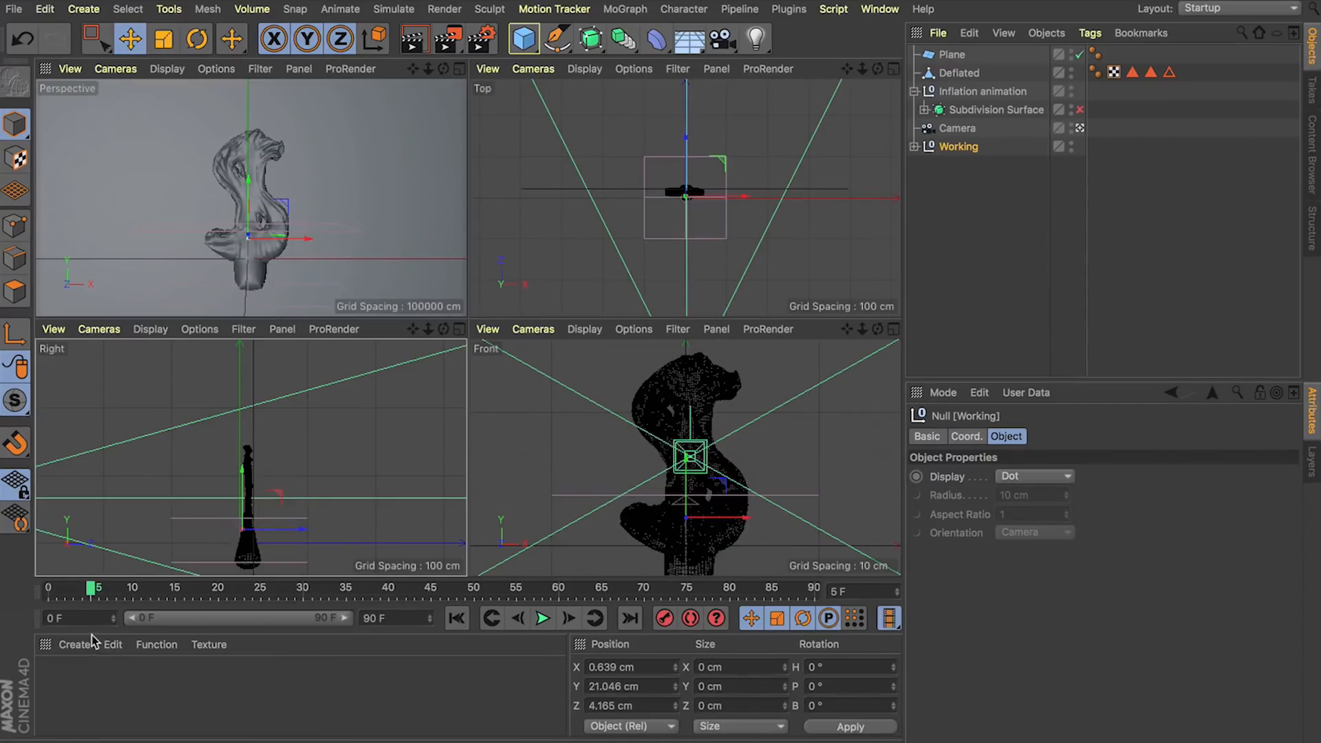
pyautogui.click(957, 92)
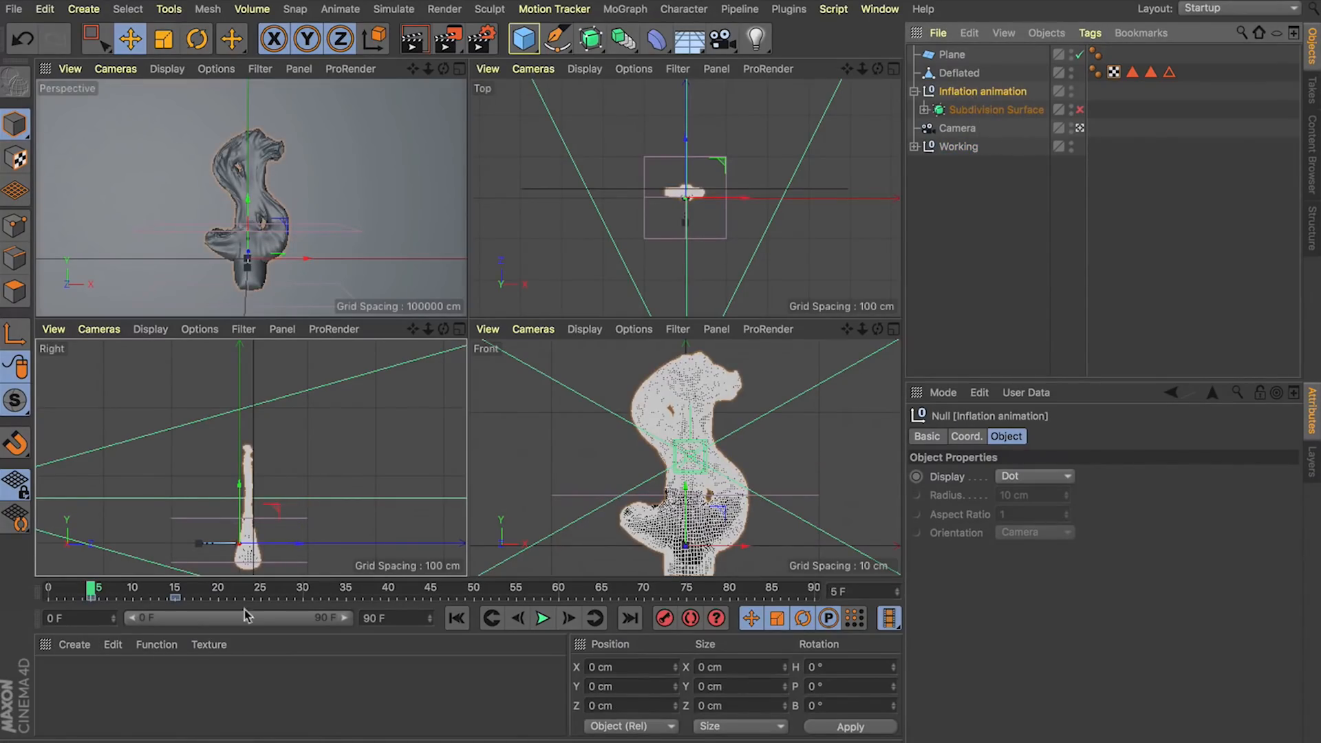
pyautogui.moveTo(93, 593)
pyautogui.mouseDown()
pyautogui.moveTo(157, 606)
pyautogui.moveTo(109, 609)
pyautogui.mouseUp()
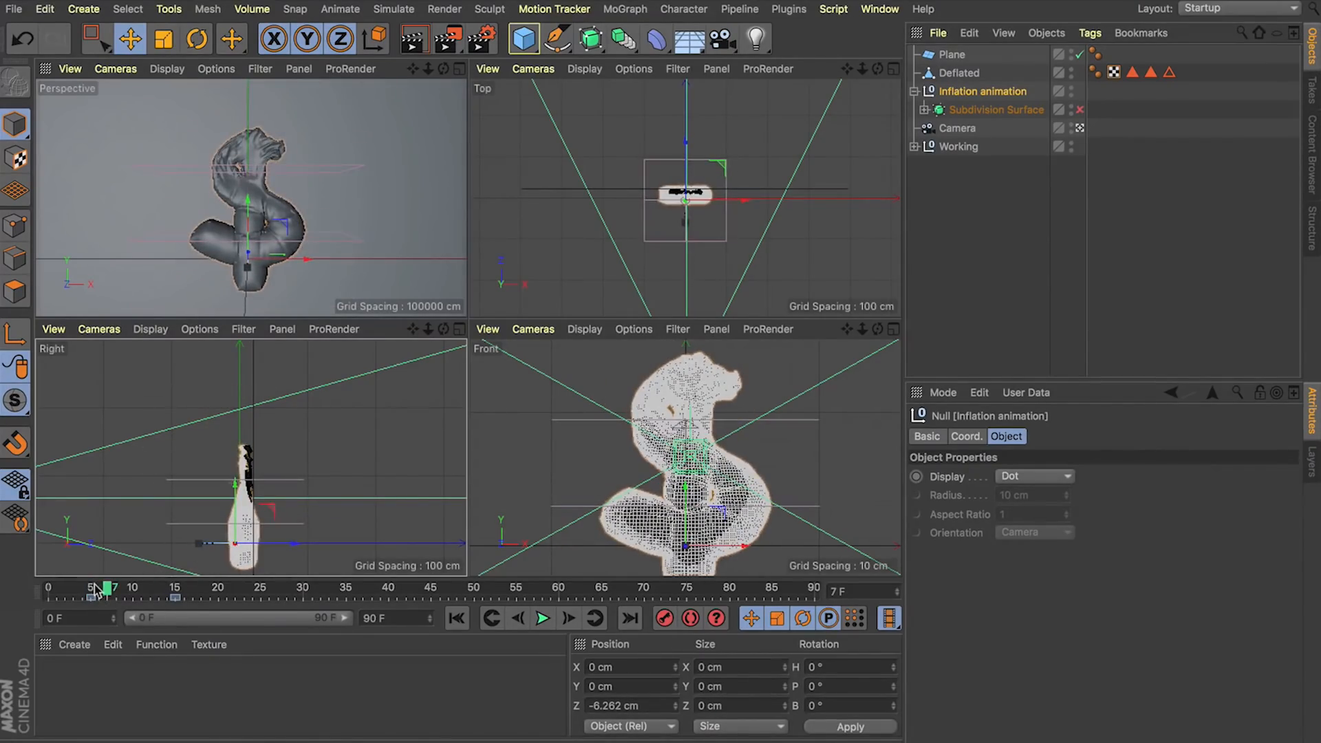
pyautogui.moveTo(109, 593); pyautogui.dragTo(133, 590)
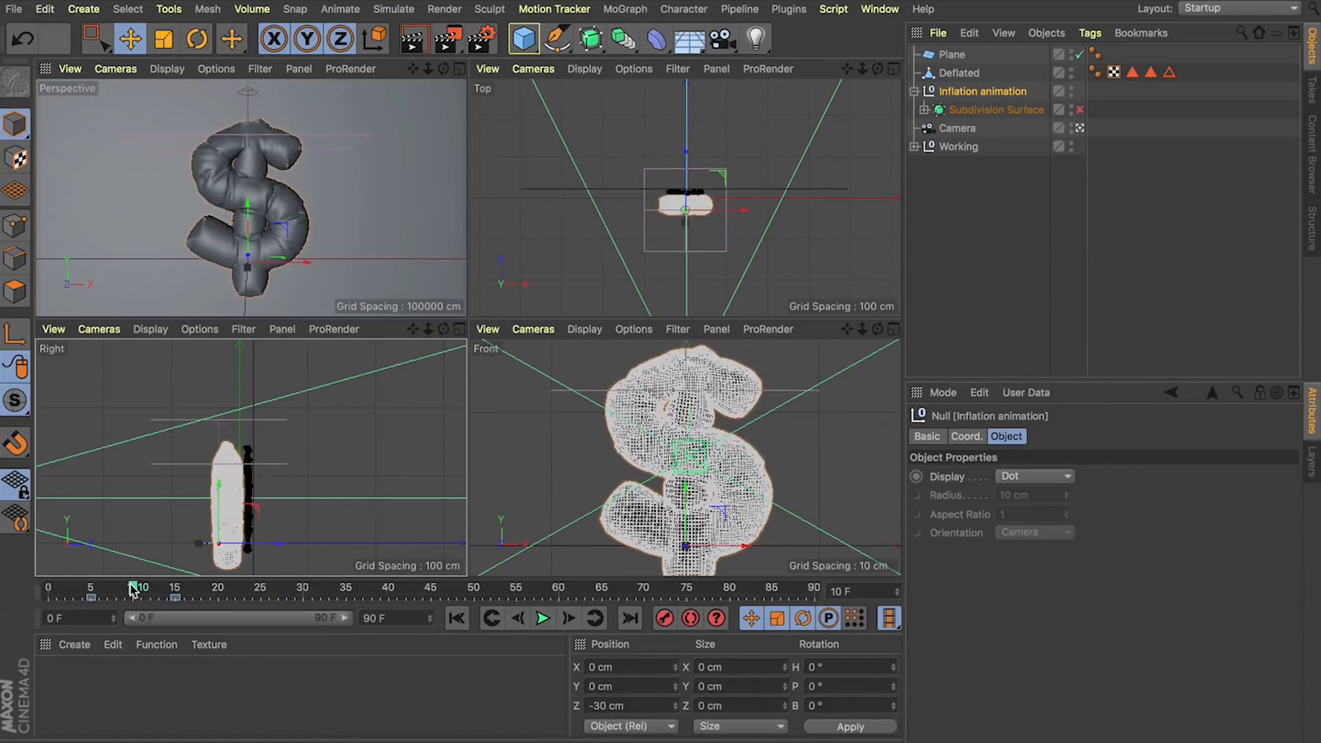
pyautogui.press('r')
pyautogui.moveTo(200, 518); pyautogui.dragTo(236, 570)
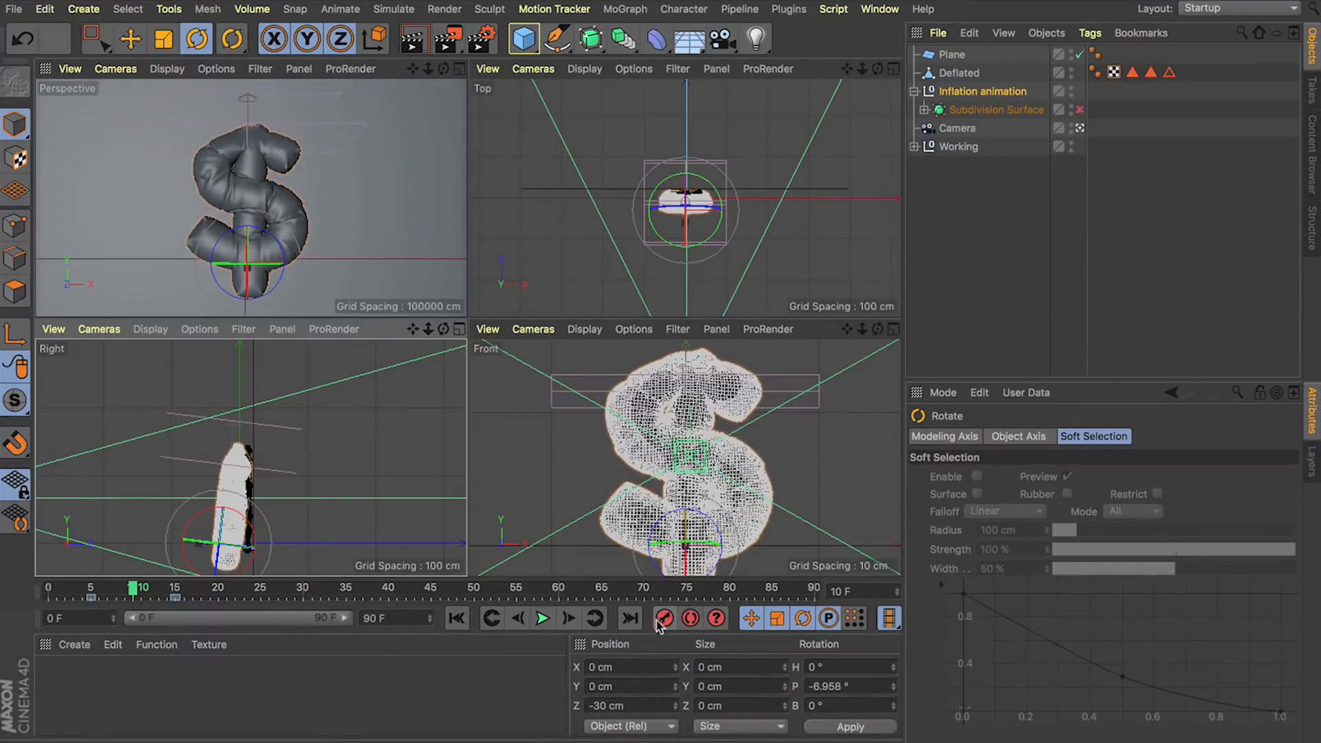
pyautogui.moveTo(86, 596); pyautogui.dragTo(2, 611)
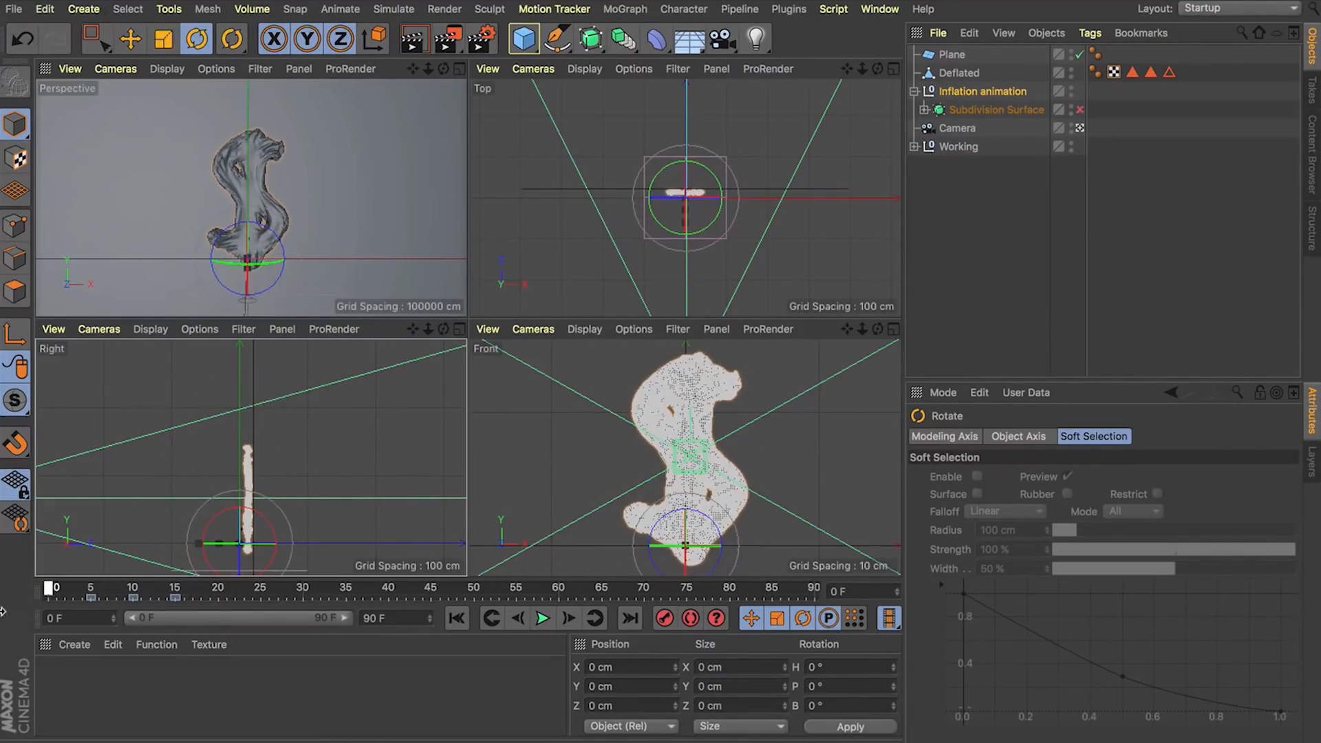
# Enable the Jiggle deformer and the Subdivision Surface, and play the animation in the maximized perspective view.
pyautogui.click(458, 69)
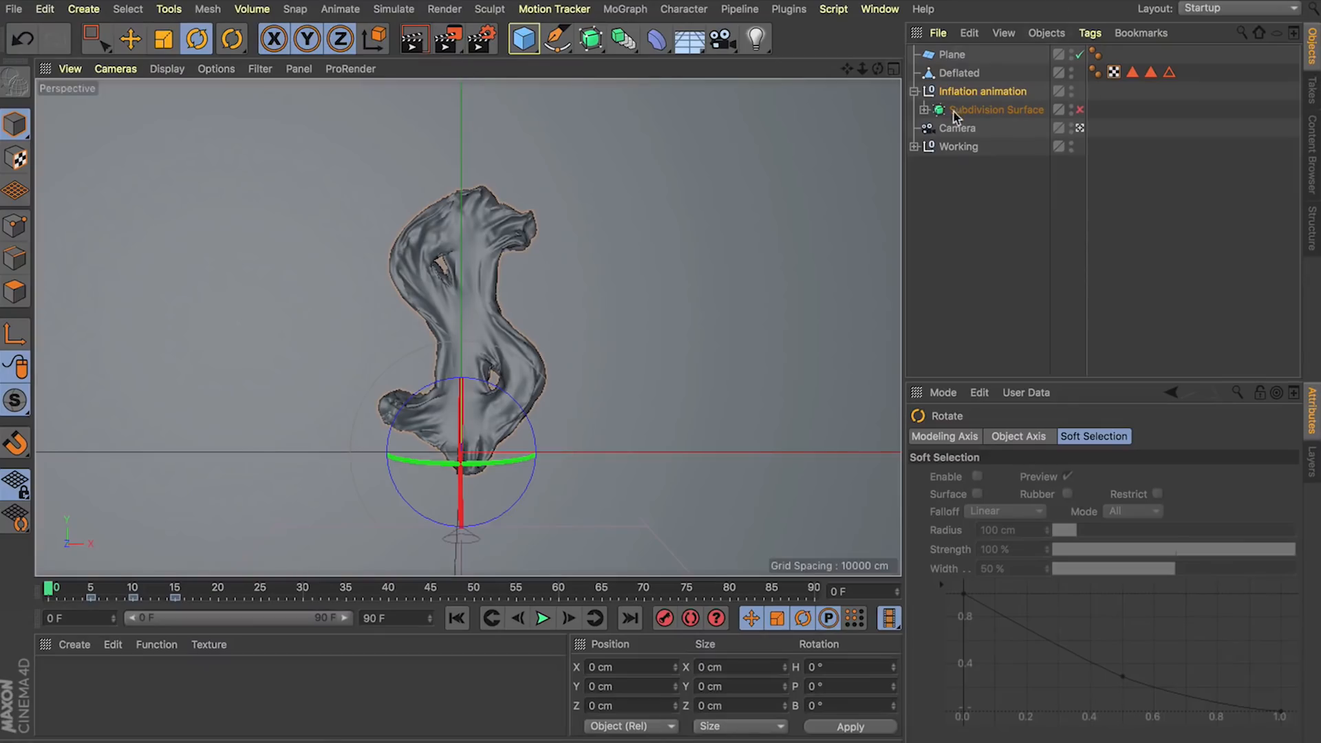
pyautogui.click(925, 111)
pyautogui.click(1079, 184)
pyautogui.click(542, 618)
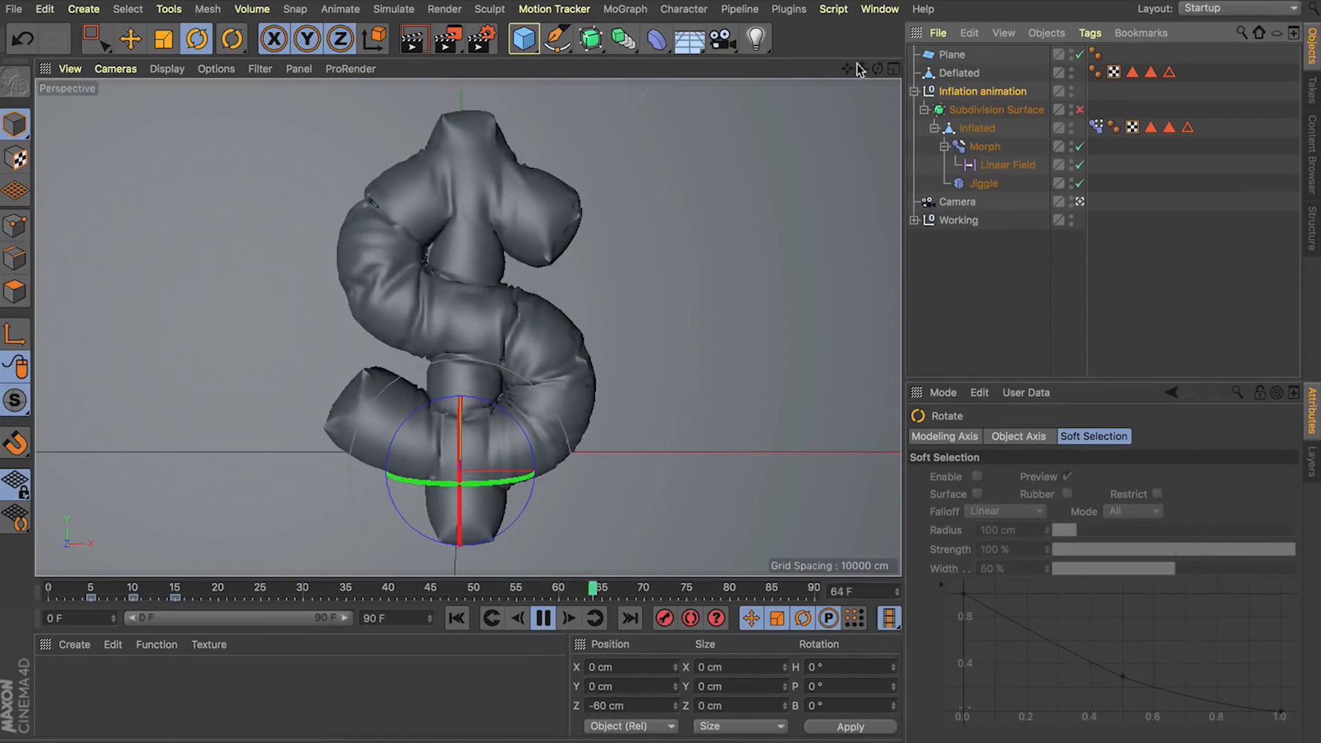
pyautogui.click(1080, 110)
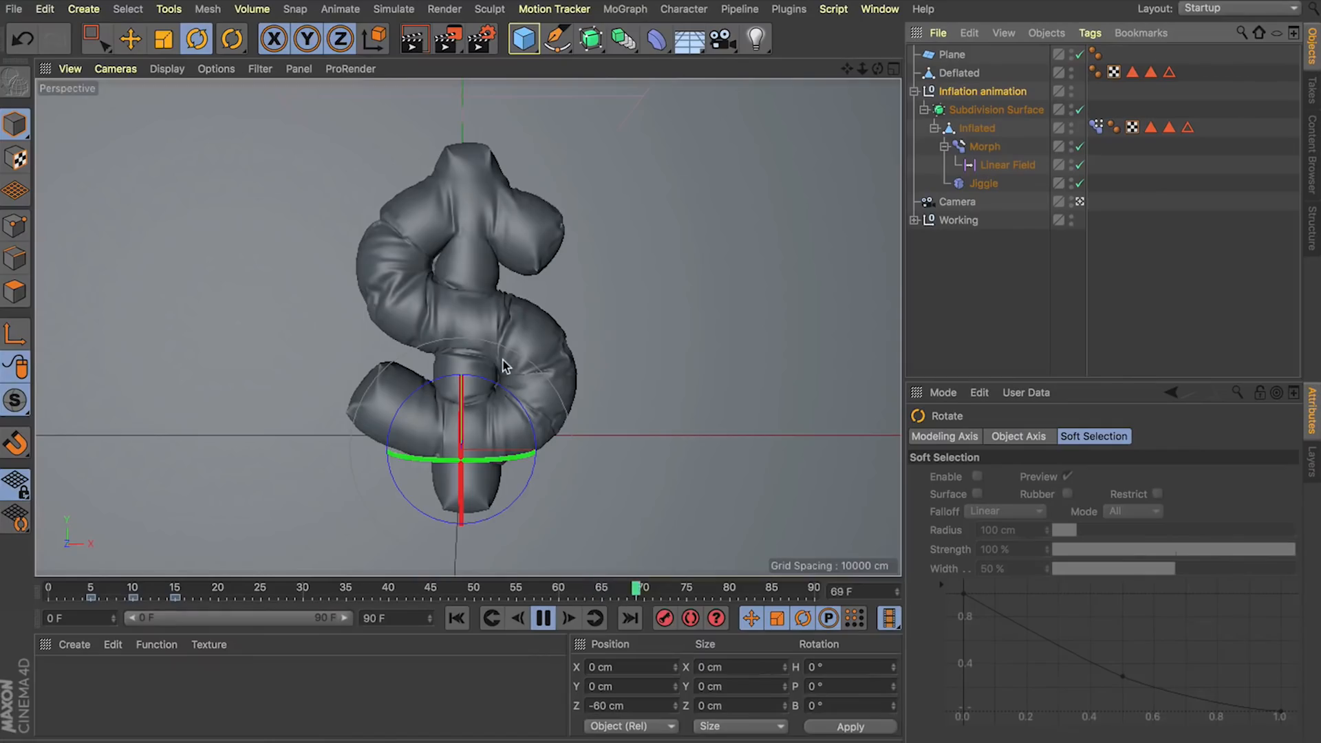
pyautogui.click(459, 622)
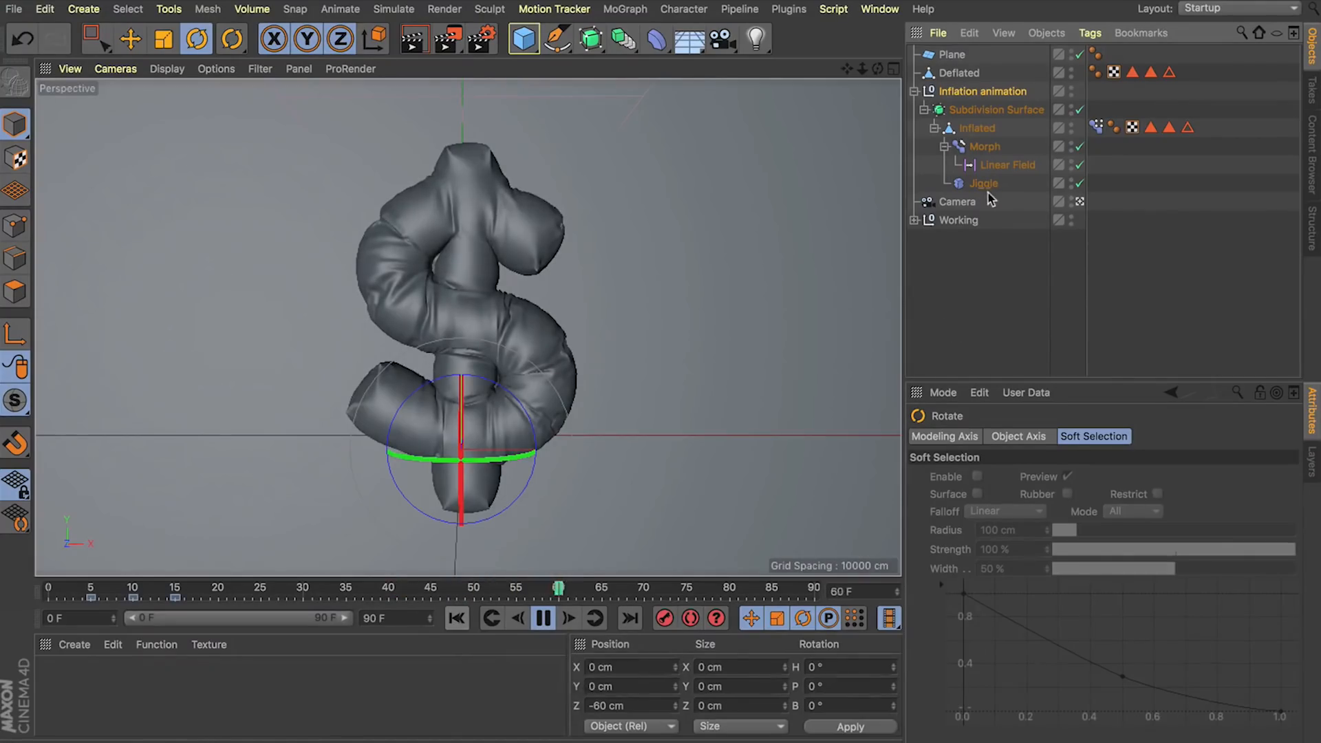
pyautogui.click(543, 618)
# Set the Jiggle deformer's drag to 5% and stiffness to 20%, and replay the animation from the start.
pyautogui.click(984, 184)
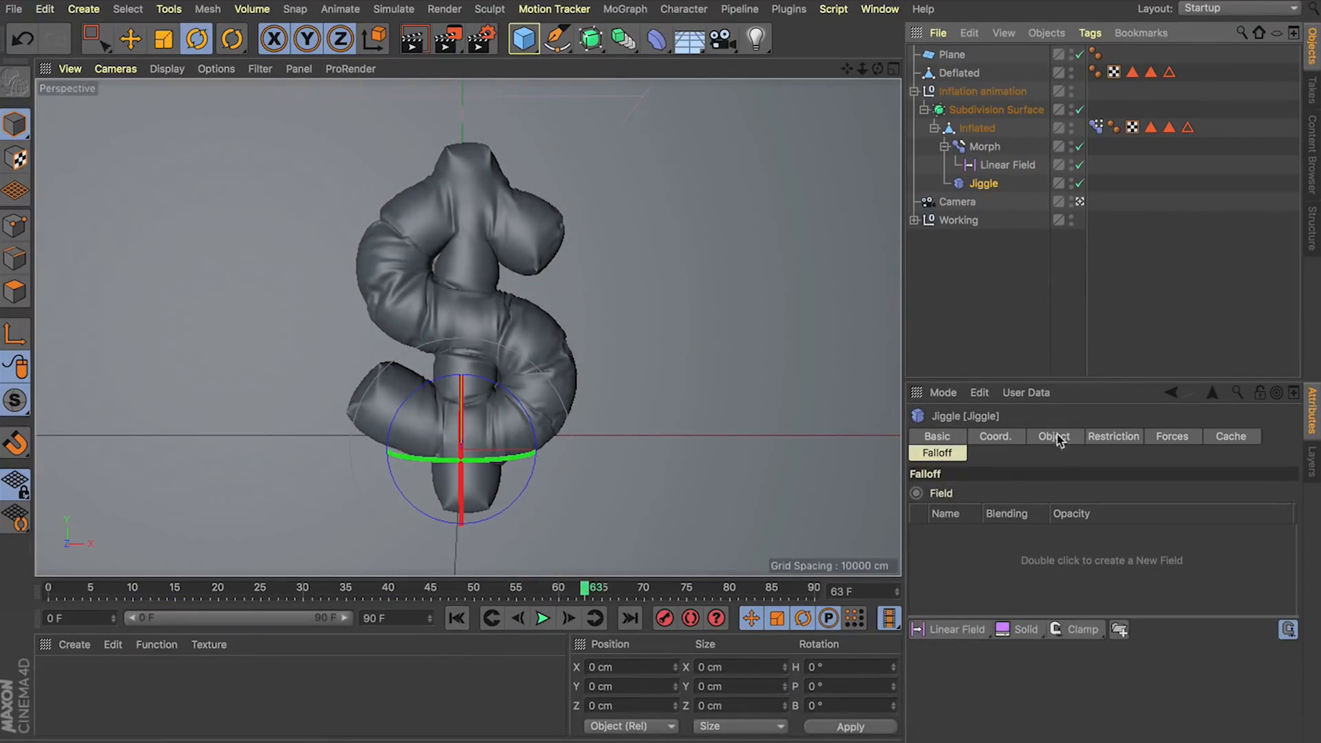
pyautogui.click(1055, 437)
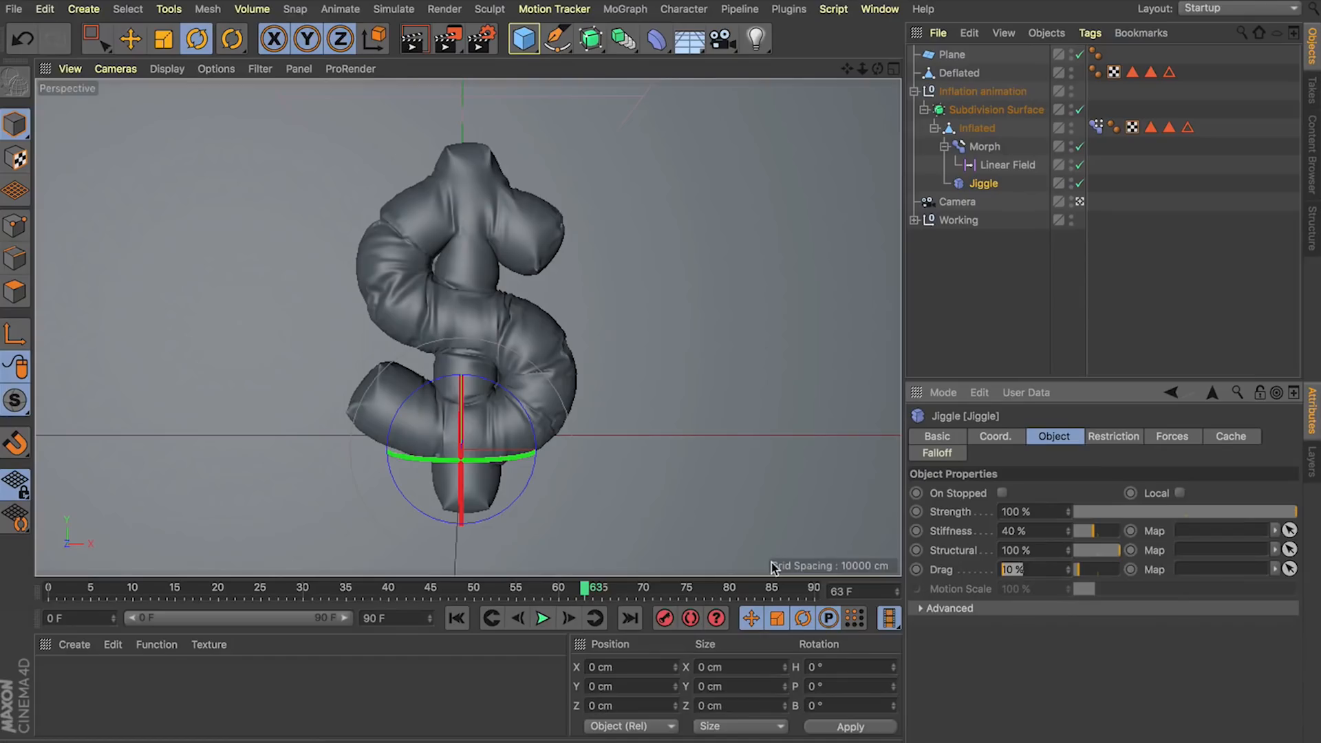
pyautogui.write('5')
pyautogui.press('Return')
pyautogui.click(1030, 512)
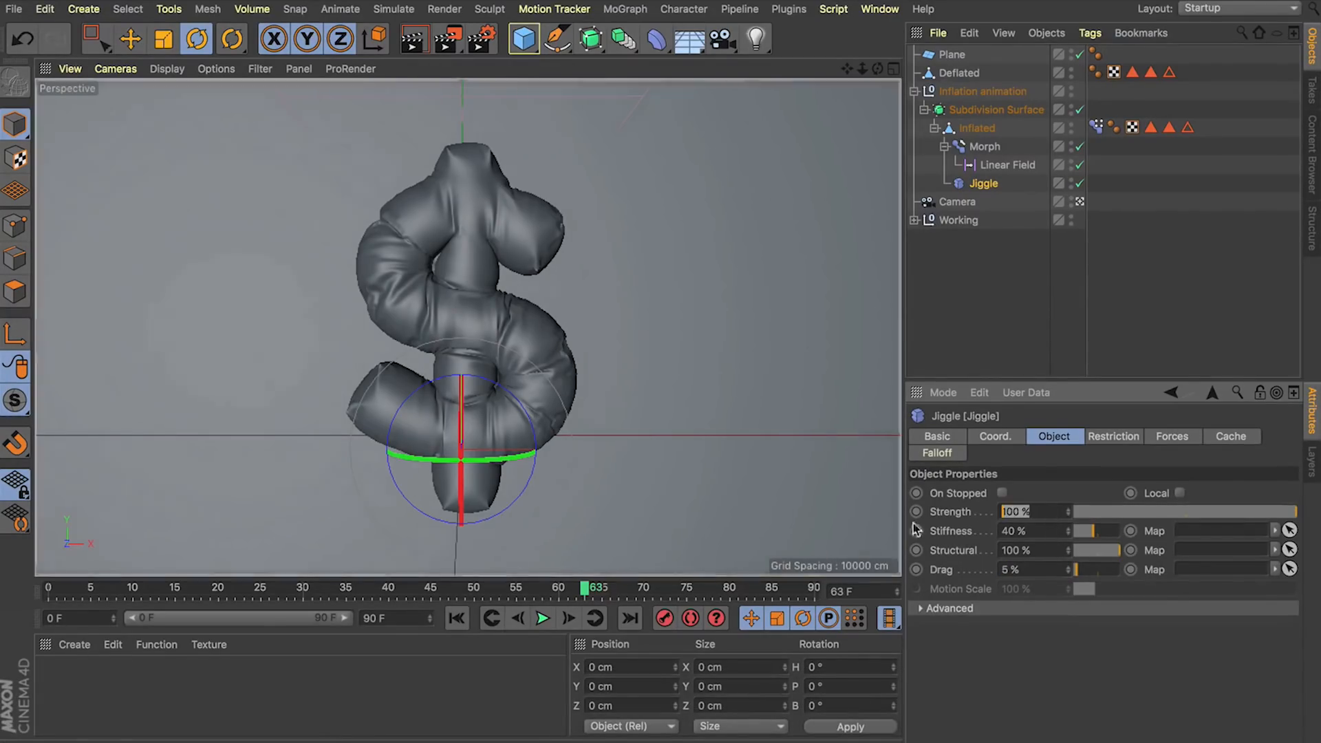
pyautogui.press('Tab')
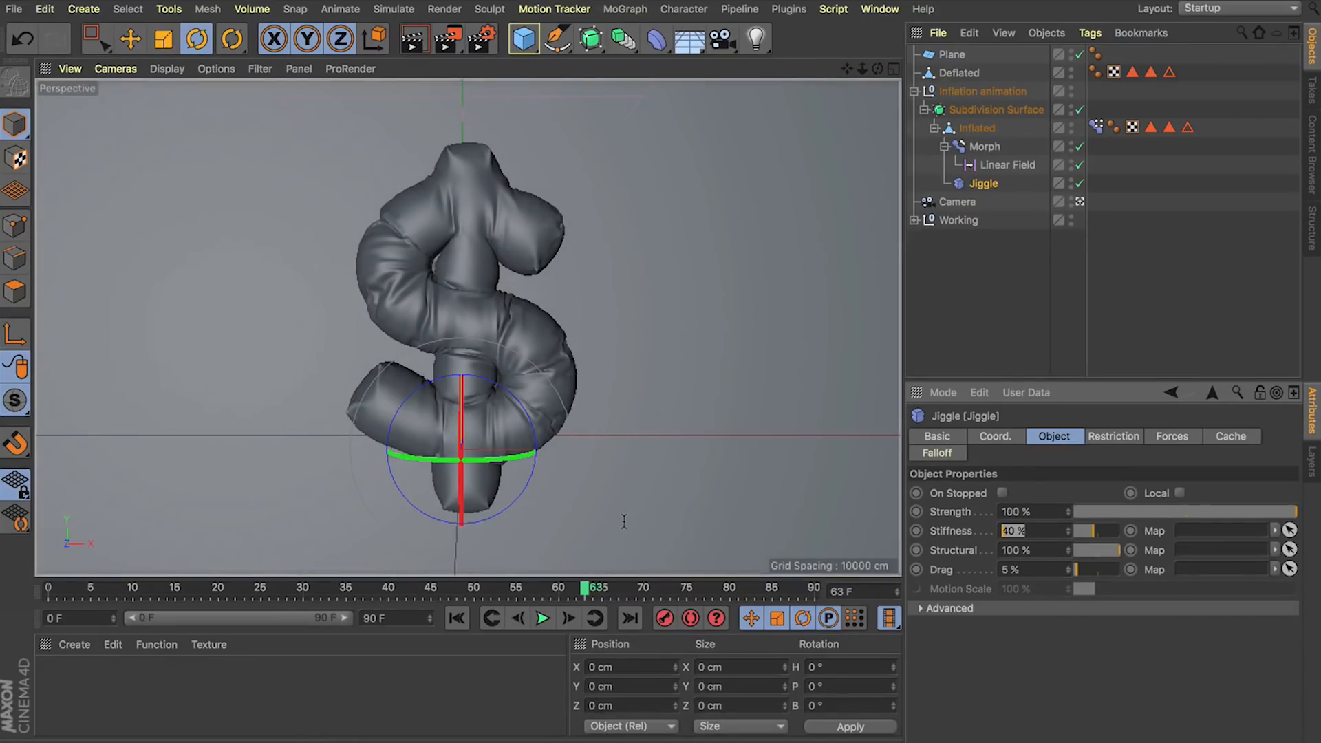
pyautogui.write('20')
pyautogui.press('Return')
pyautogui.click(456, 618)
pyautogui.click(543, 619)
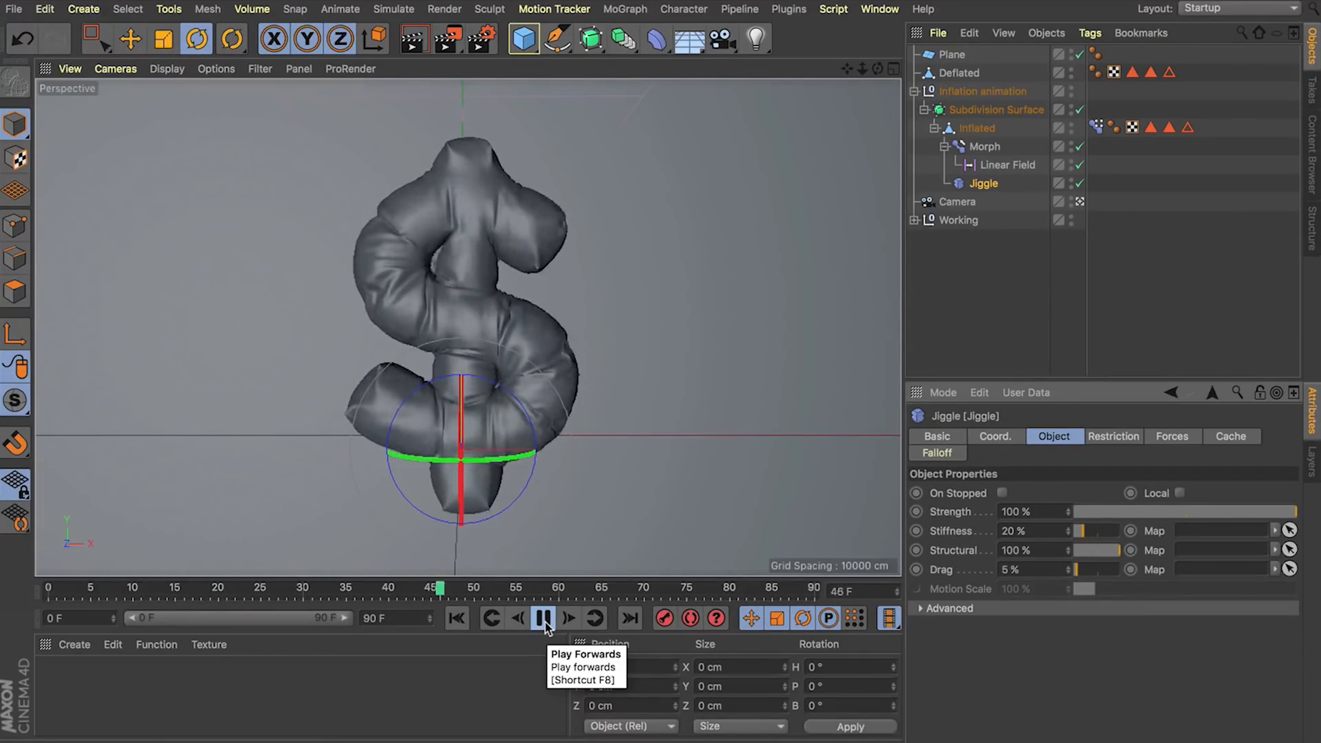
pyautogui.click(544, 618)
# Switch to the 1 inflate dollar_0001.c4d project, examine its deflated and inflated meshes, Morph deformer and Linear Field, and play its animation.
pyautogui.click(888, 9)
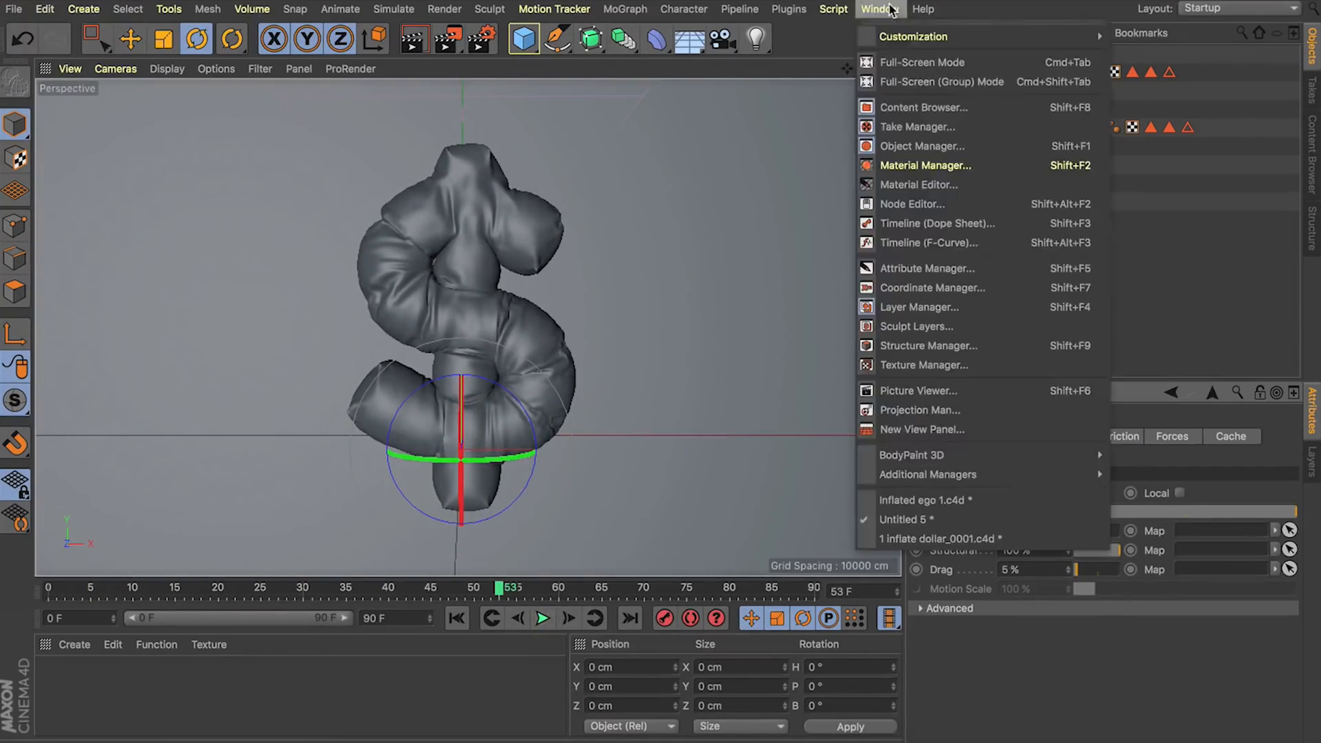
pyautogui.click(901, 539)
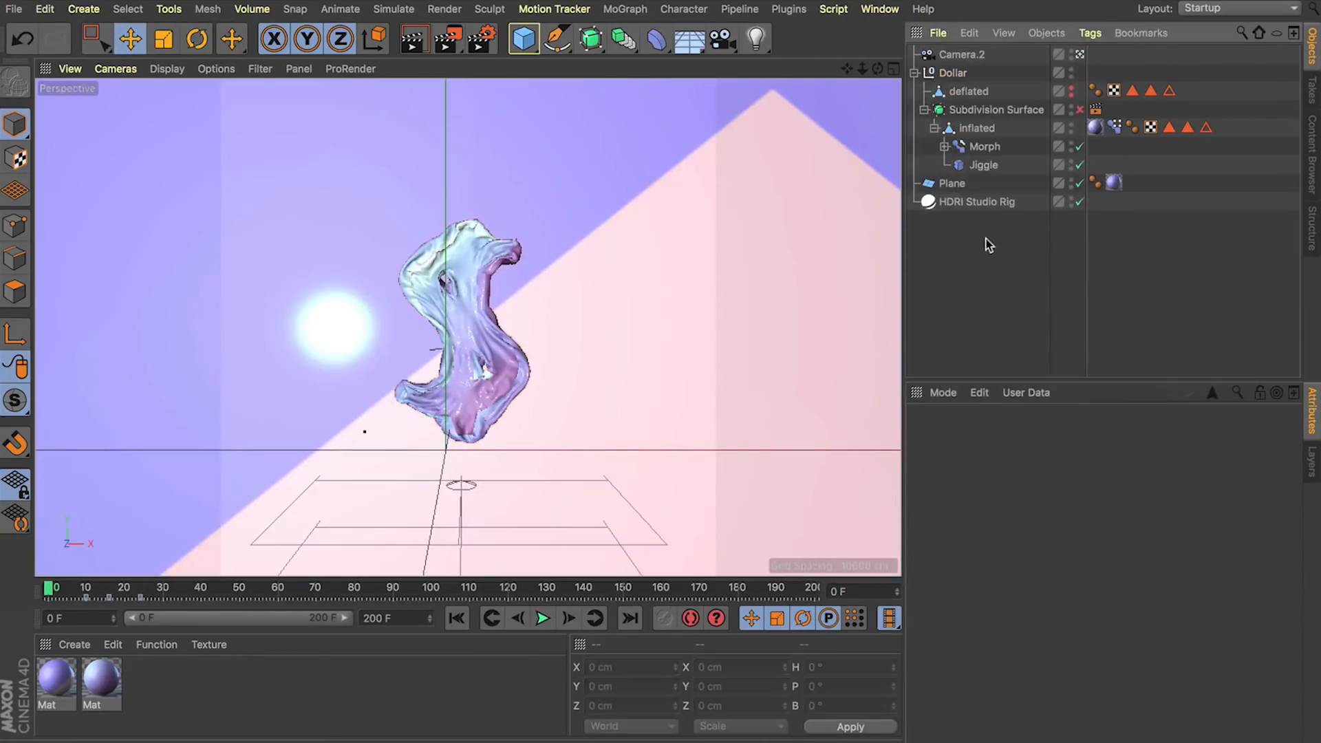
pyautogui.click(976, 128)
pyautogui.click(970, 91)
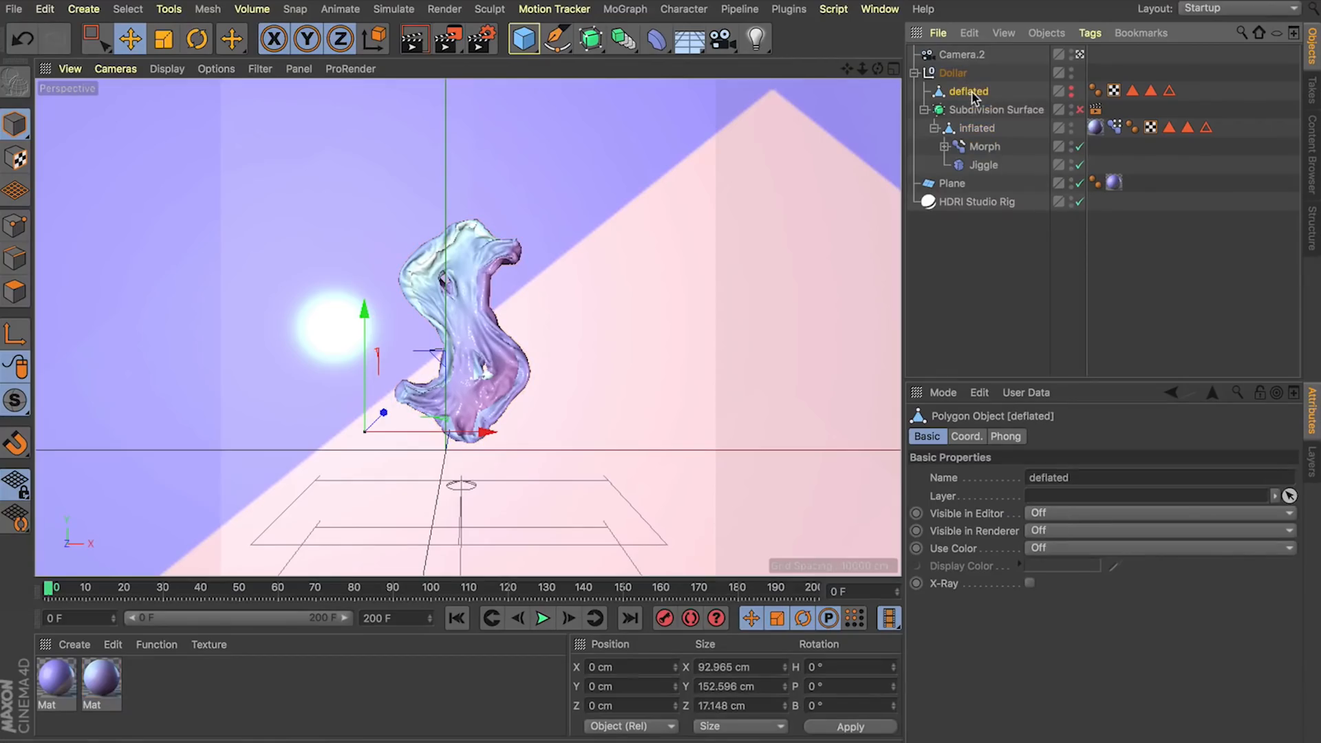
pyautogui.click(983, 130)
pyautogui.click(984, 146)
pyautogui.click(944, 146)
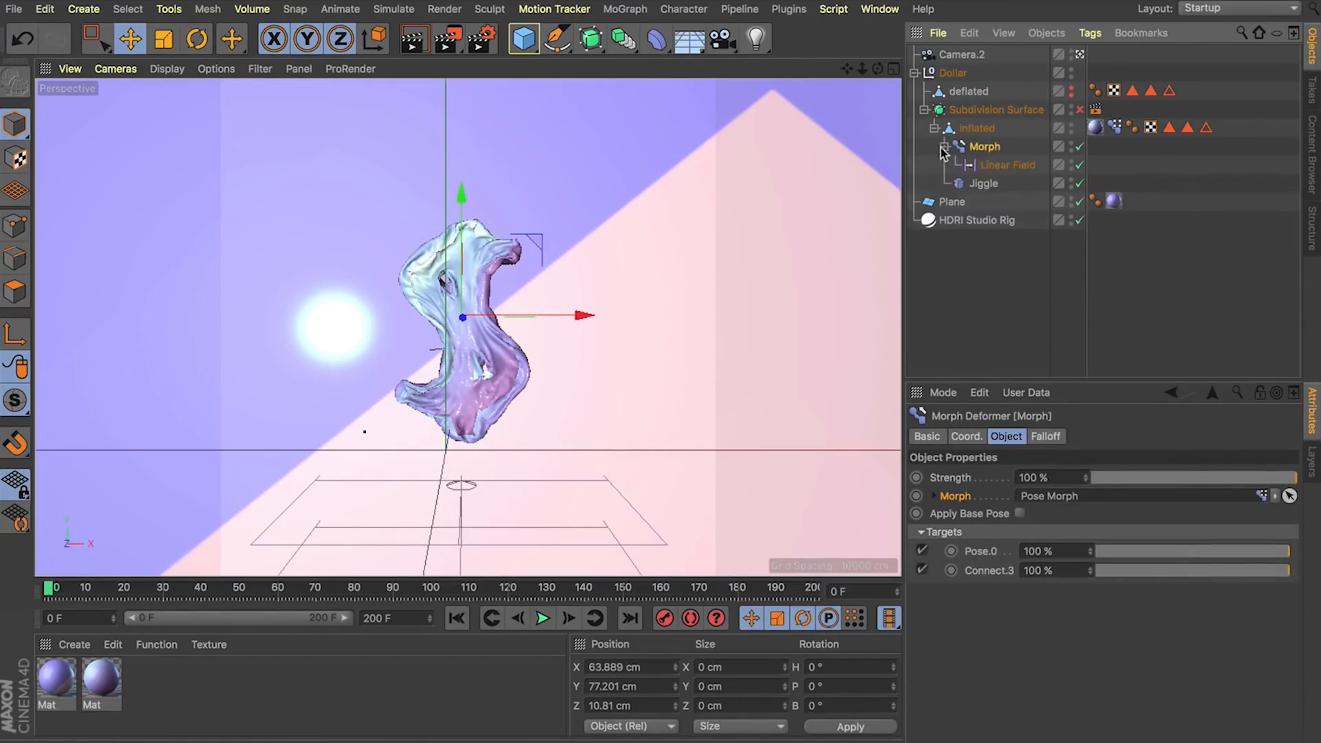
pyautogui.click(1006, 165)
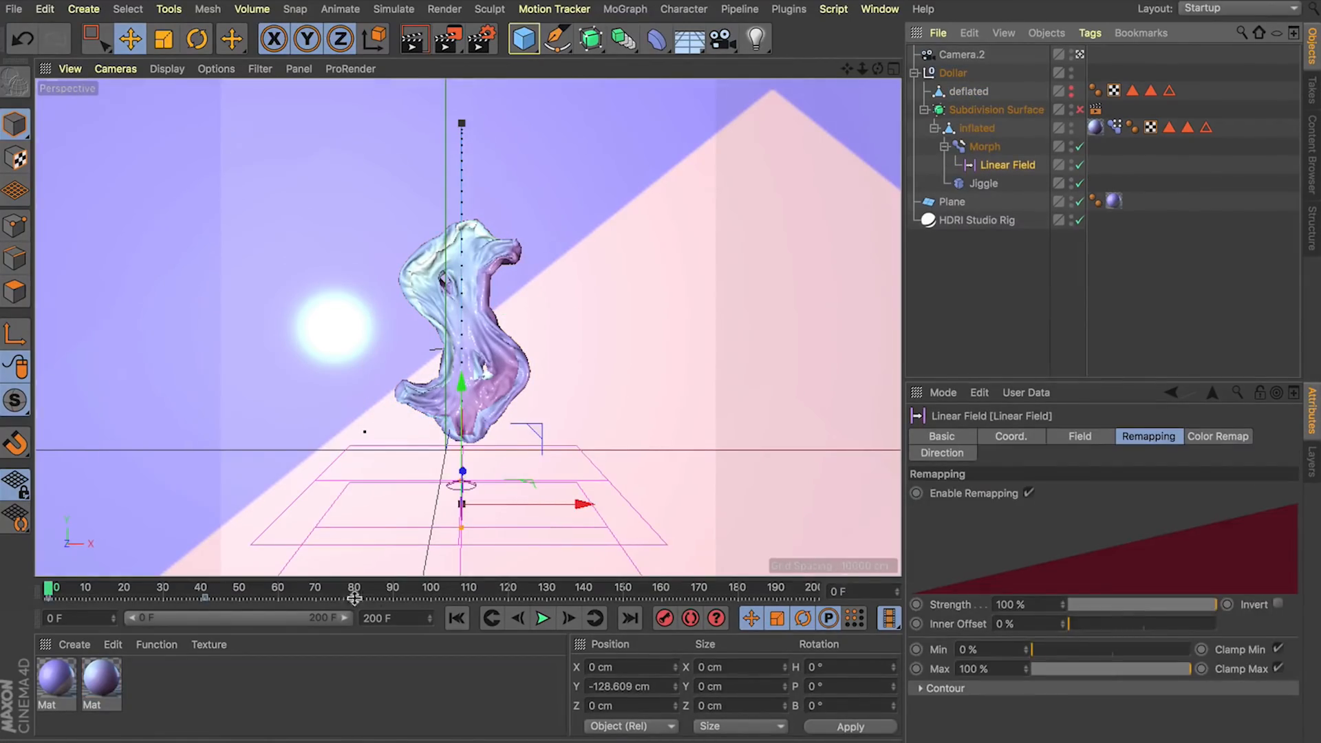
pyautogui.click(545, 617)
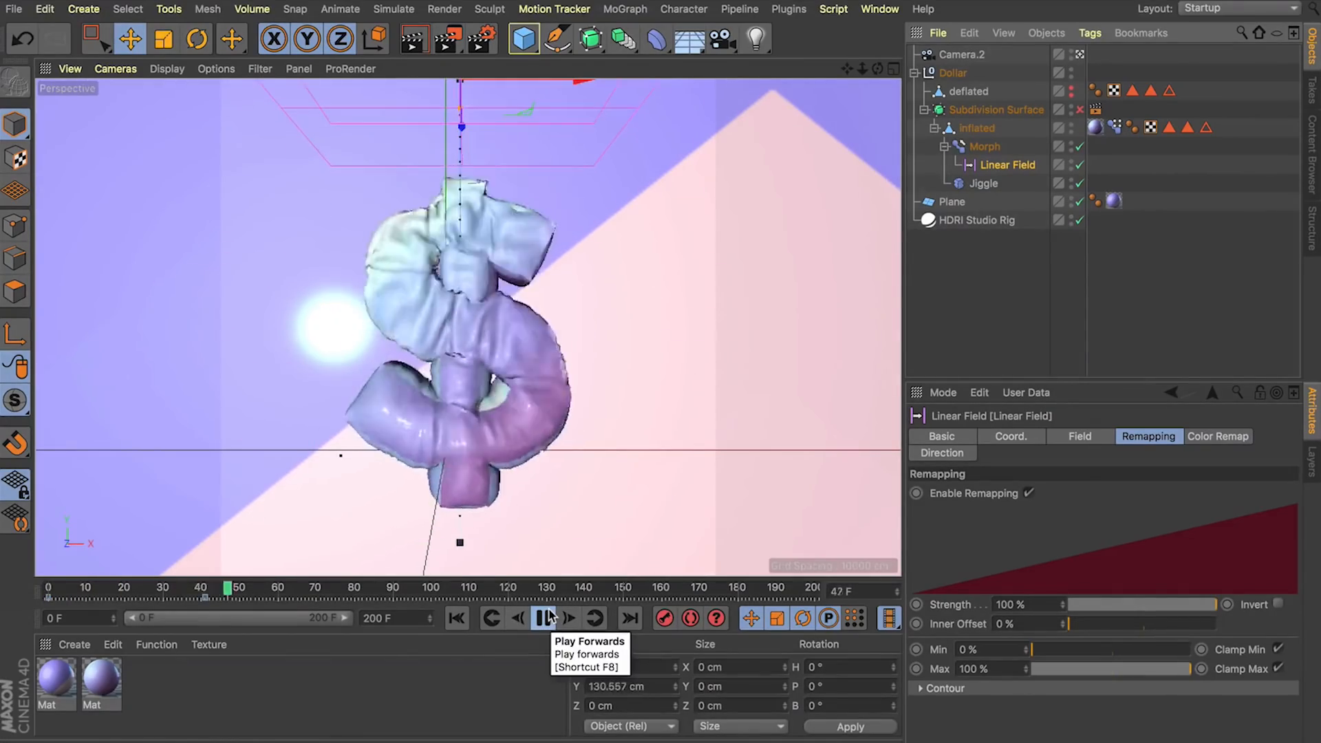